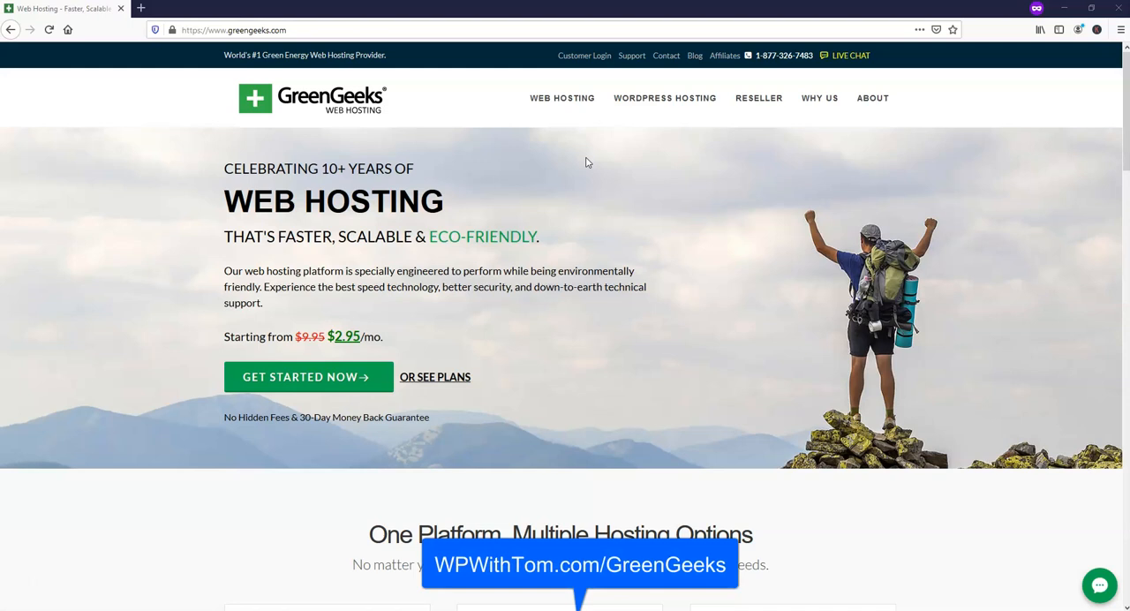
Open the WordPress hosting plans and start an order for the Ecosite Lite plan.
{"action": "left_click", "coordinate": [690, 101]}
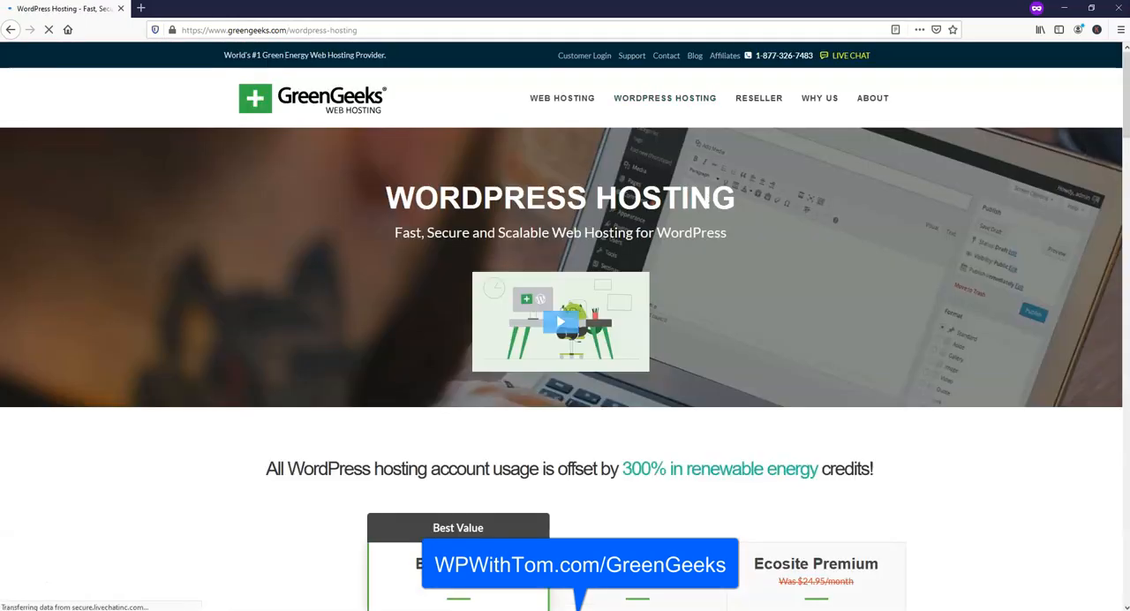
{"action": "scroll", "coordinate": [711, 212], "scroll_direction": "down", "scroll_amount": 3}
{"action": "scroll", "coordinate": [781, 208], "scroll_direction": "down", "scroll_amount": 2}
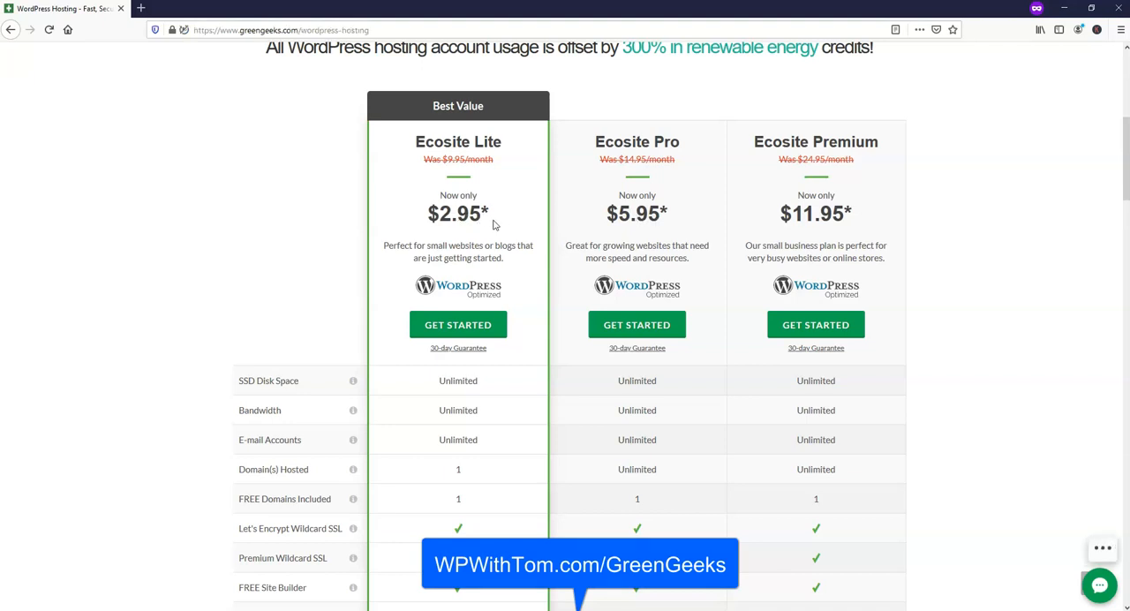
{"action": "left_click", "coordinate": [474, 328]}
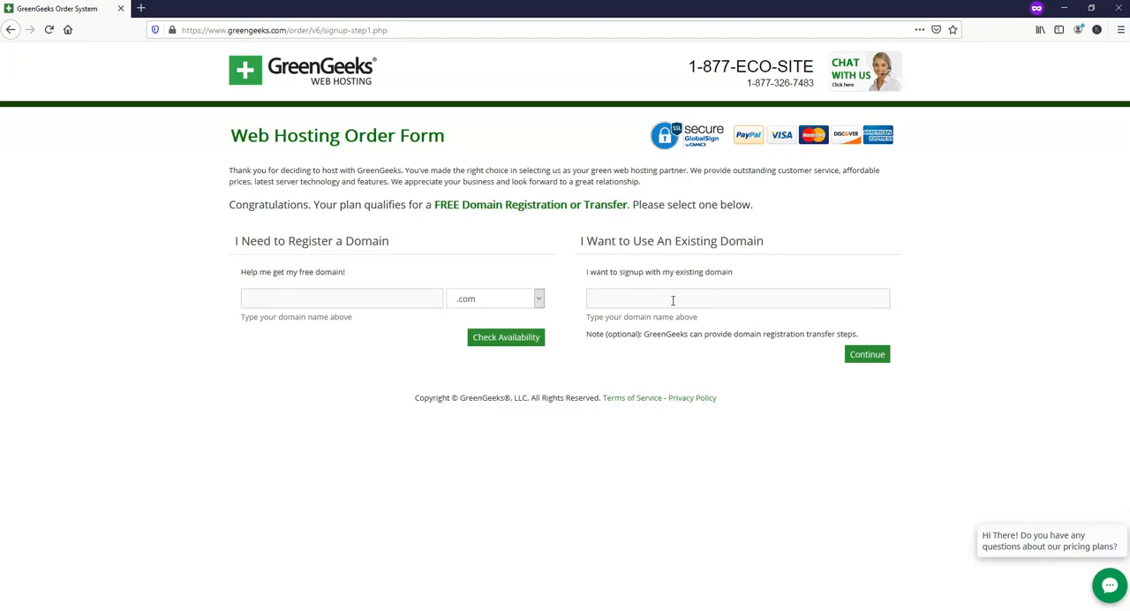
Check the availability of wpwonderful.com as the new domain to register.
{"action": "left_click", "coordinate": [323, 299]}
{"action": "type", "text": "wpwonderful"}
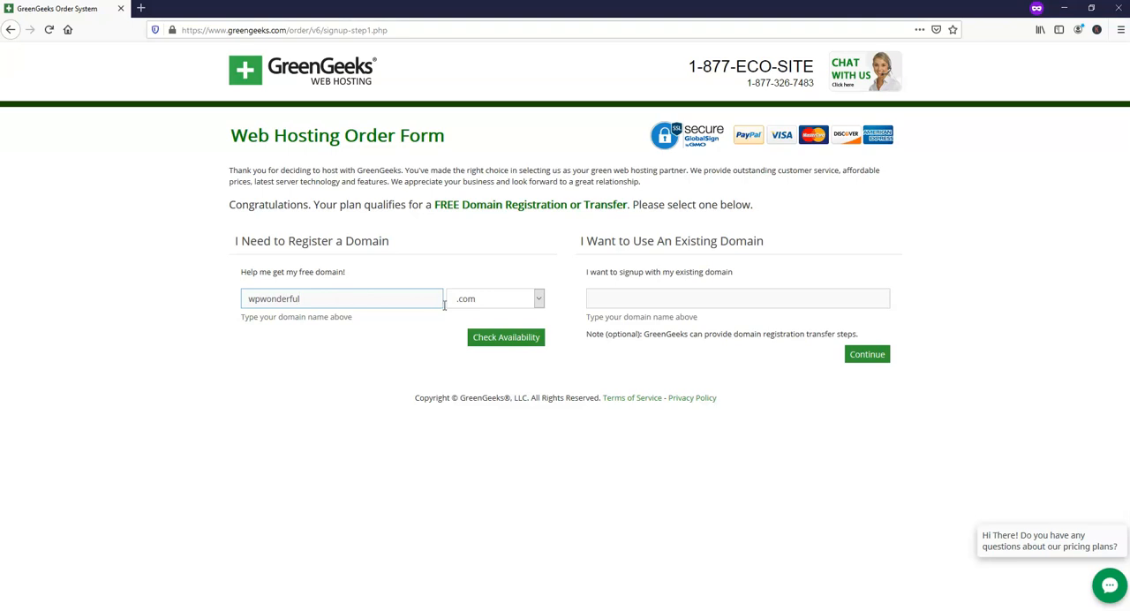
{"action": "left_click", "coordinate": [517, 340]}
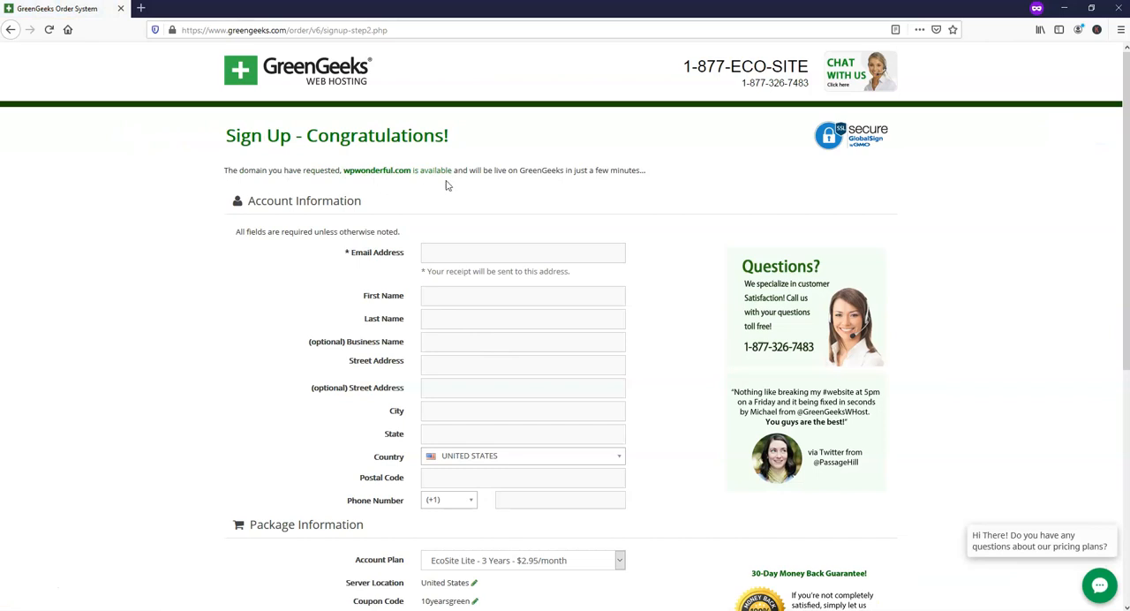
Try the EcoSite Lite monthly and yearly account plans in the package information to compare their order totals.
{"action": "scroll", "coordinate": [530, 267], "scroll_direction": "down", "scroll_amount": 2}
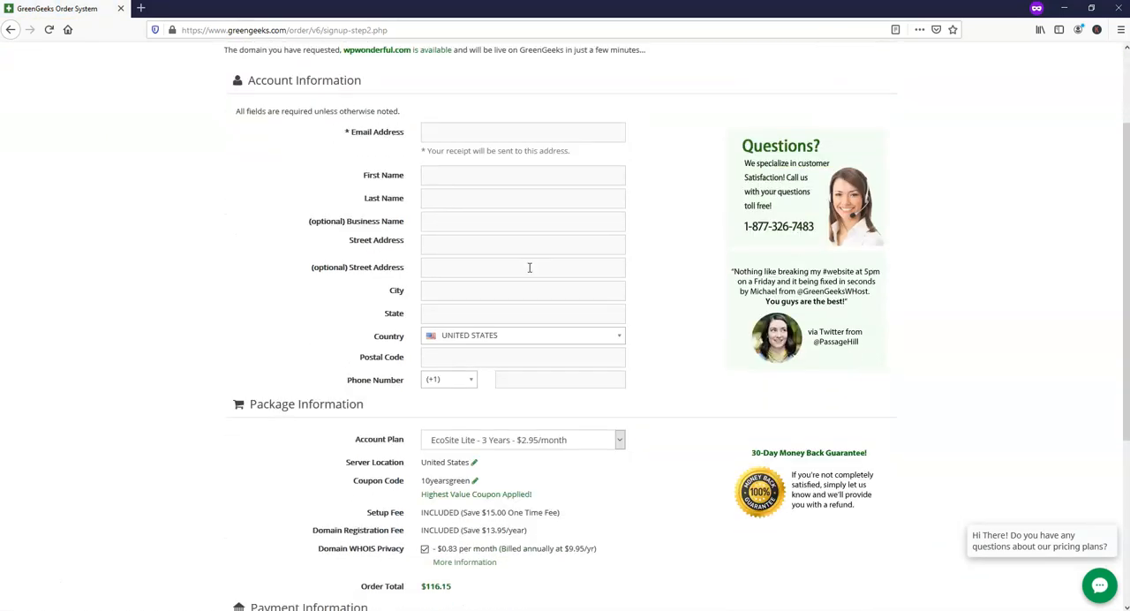
{"action": "scroll", "coordinate": [675, 309], "scroll_direction": "down", "scroll_amount": 3}
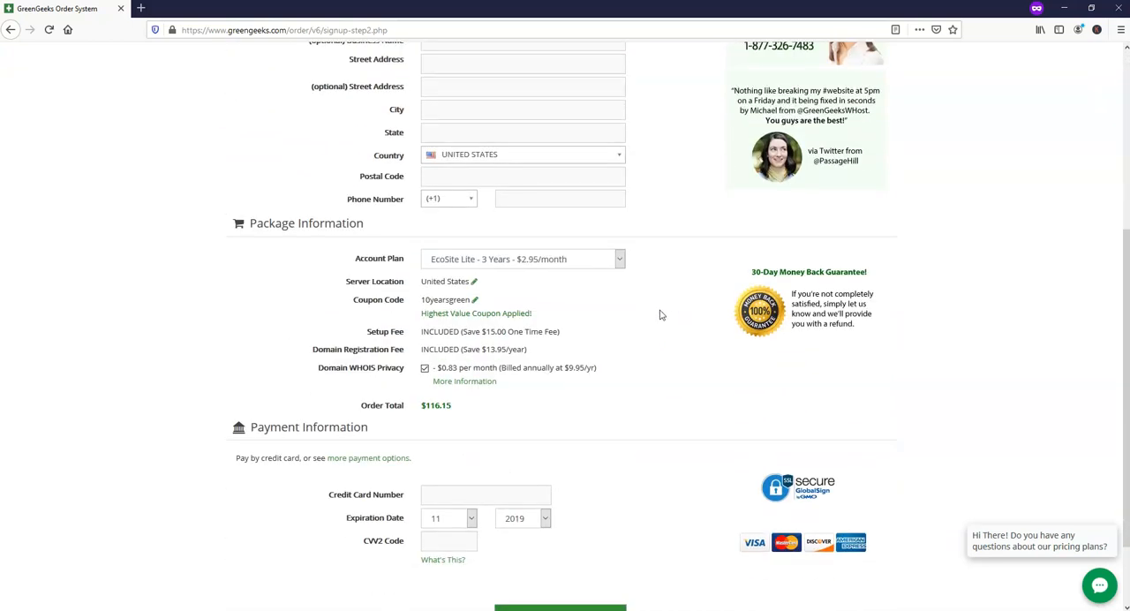
{"action": "left_click", "coordinate": [619, 257]}
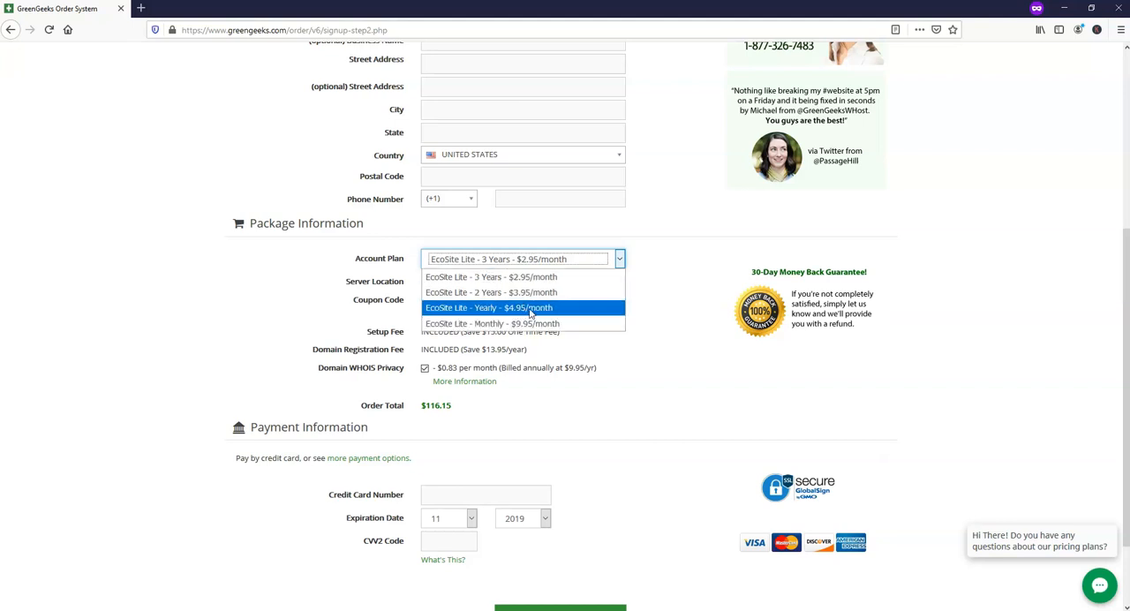
{"action": "left_click", "coordinate": [648, 296]}
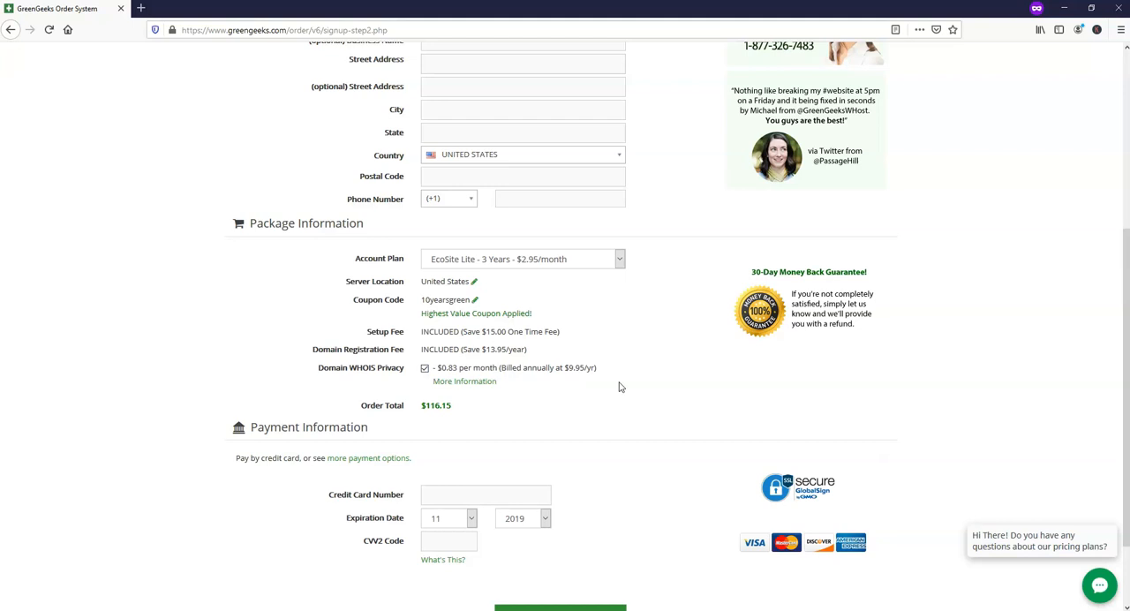
{"action": "left_click", "coordinate": [544, 257]}
{"action": "left_click", "coordinate": [525, 323]}
{"action": "left_click", "coordinate": [424, 367]}
{"action": "left_click", "coordinate": [425, 367]}
{"action": "left_click", "coordinate": [541, 261]}
{"action": "left_click", "coordinate": [527, 307]}
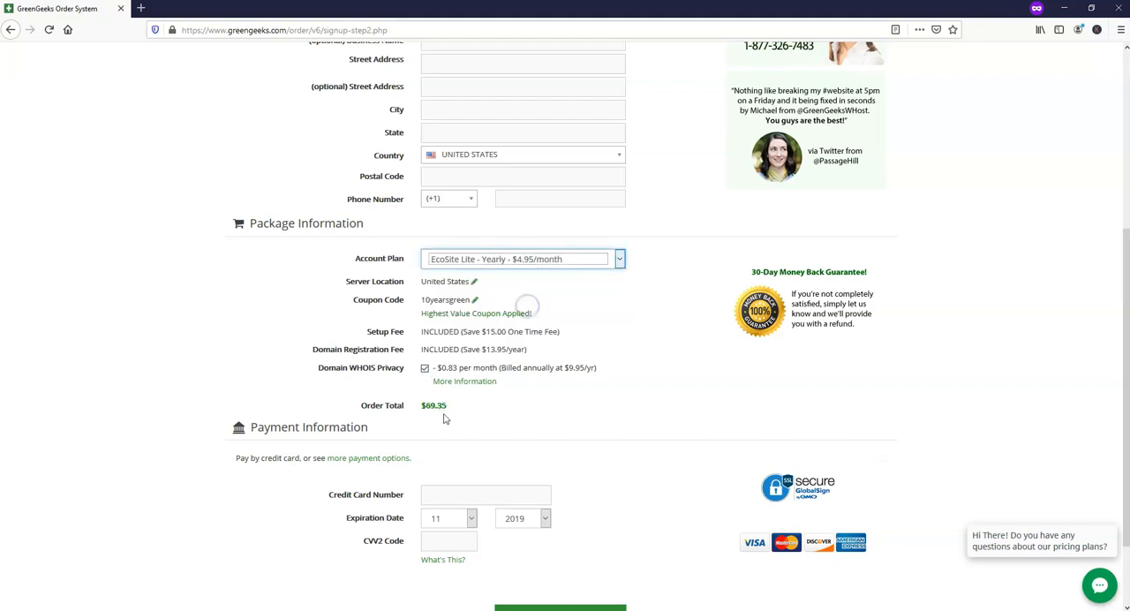
Set the account plan to EcoSite Lite - 3 Years and remove Domain WHOIS Privacy from the order.
{"action": "left_click", "coordinate": [574, 262]}
{"action": "left_click", "coordinate": [564, 277]}
{"action": "left_click", "coordinate": [425, 368]}
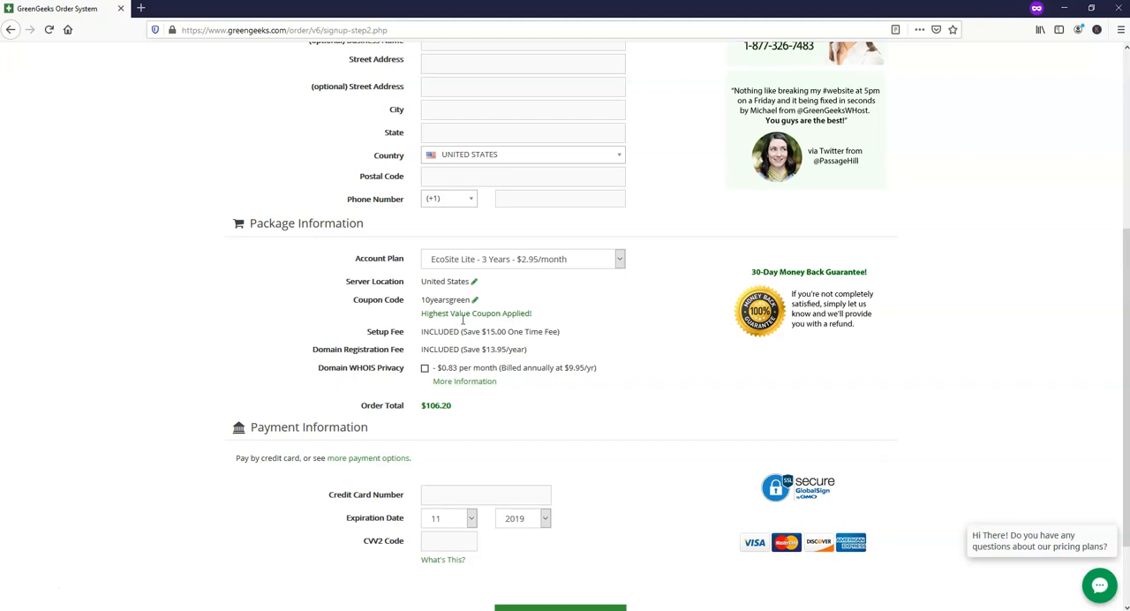
{"action": "left_click", "coordinate": [585, 264]}
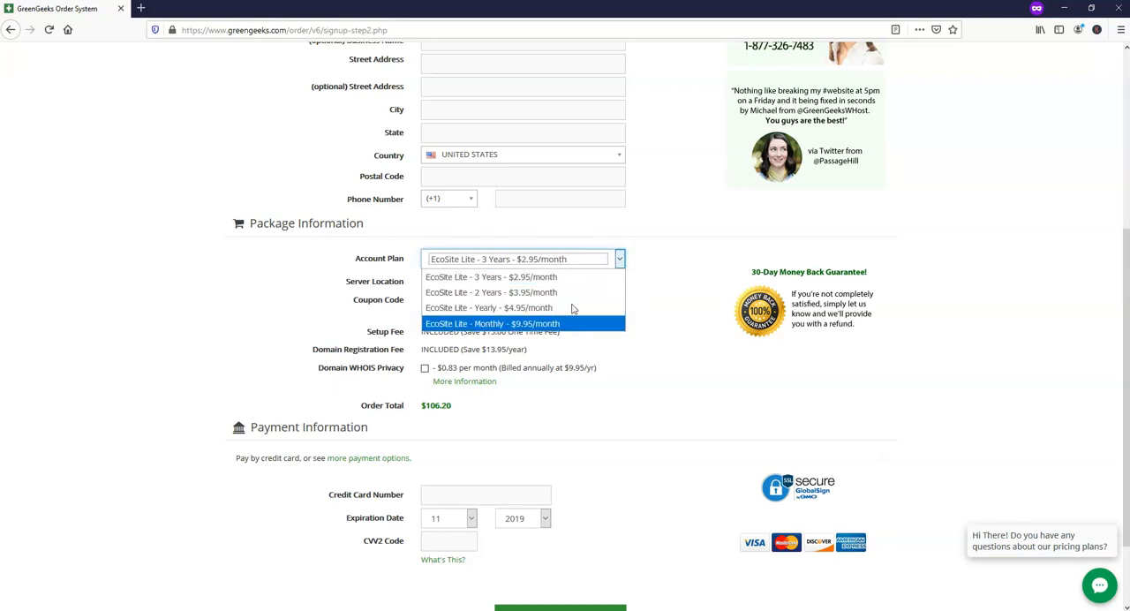
{"action": "left_click", "coordinate": [704, 300]}
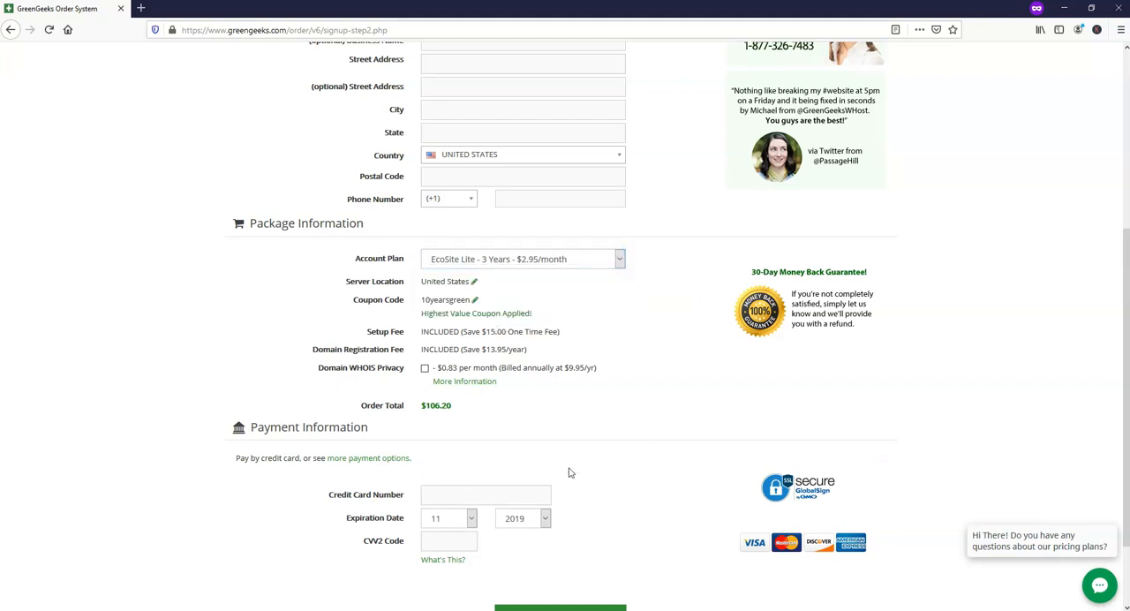
{"action": "scroll", "coordinate": [567, 469], "scroll_direction": "down", "scroll_amount": 2}
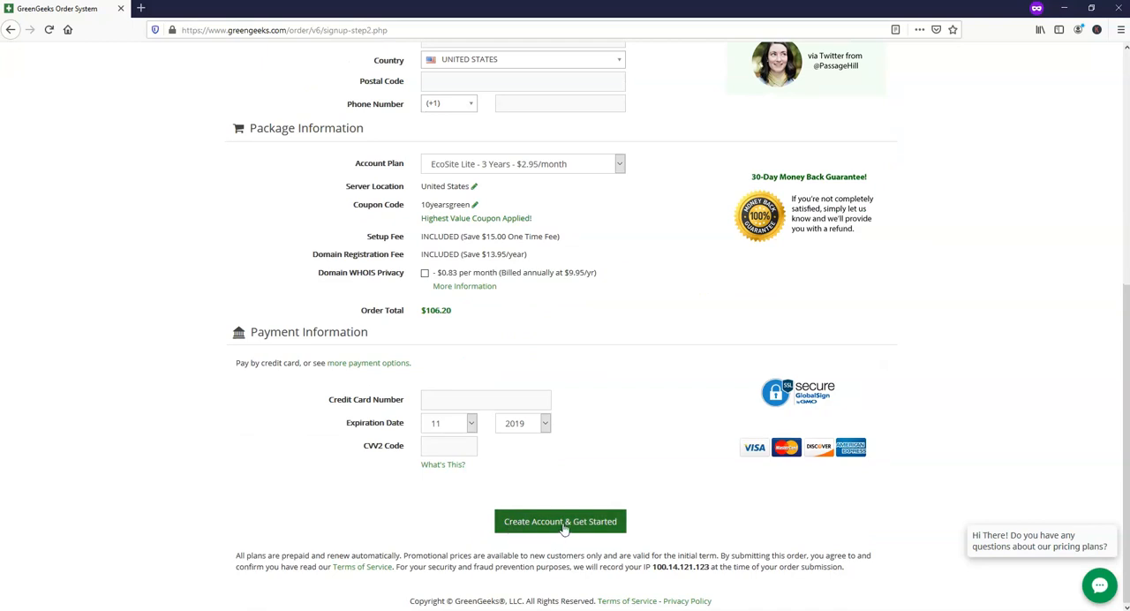
{"action": "scroll", "coordinate": [622, 474], "scroll_direction": "up", "scroll_amount": 8}
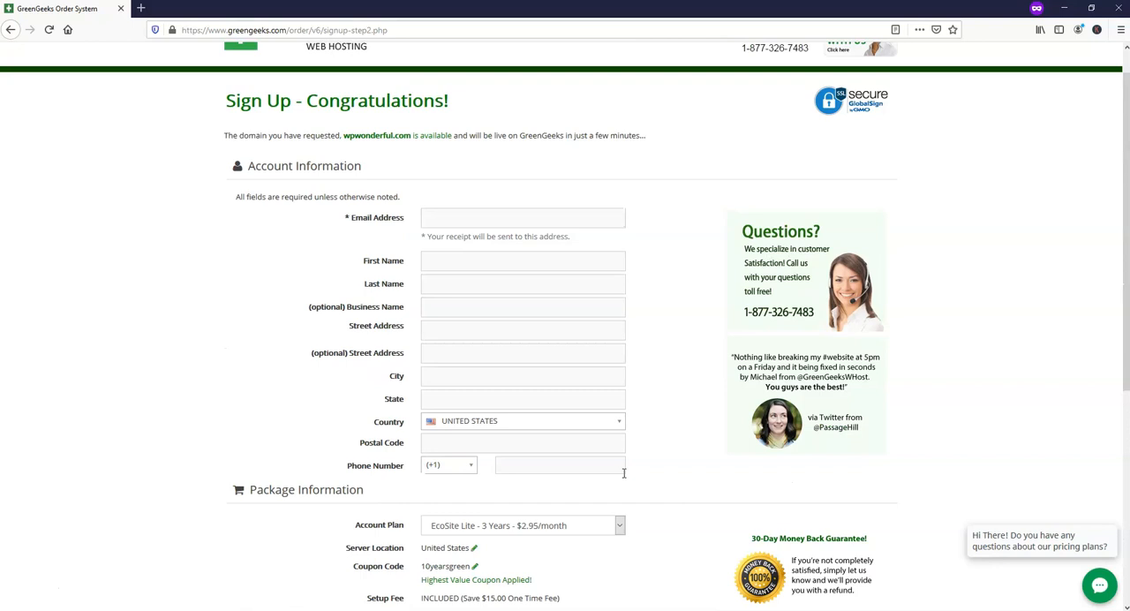
Leave the order form for the GreenGeeks customer login and sign in with the account e-mail and password.
{"action": "left_click", "coordinate": [325, 71]}
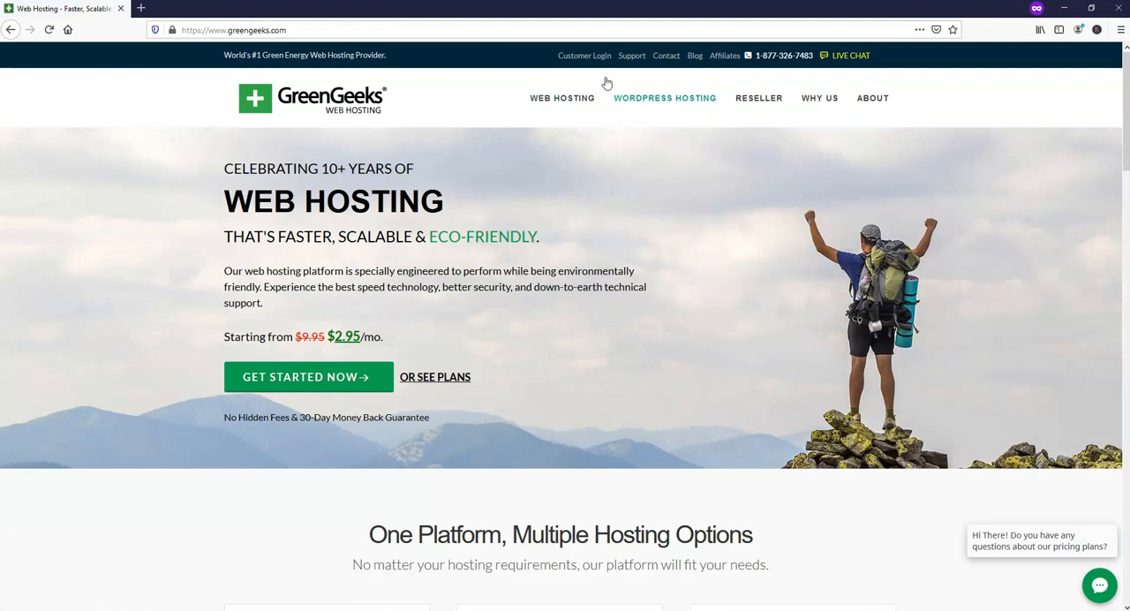
{"action": "left_click", "coordinate": [583, 57]}
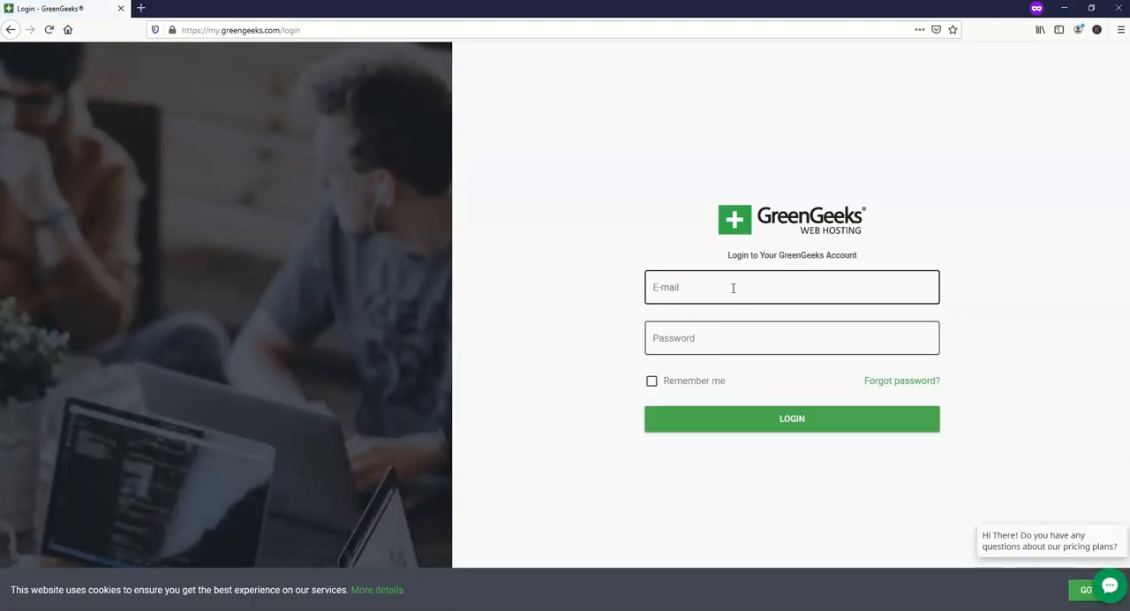
{"action": "left_click", "coordinate": [689, 294]}
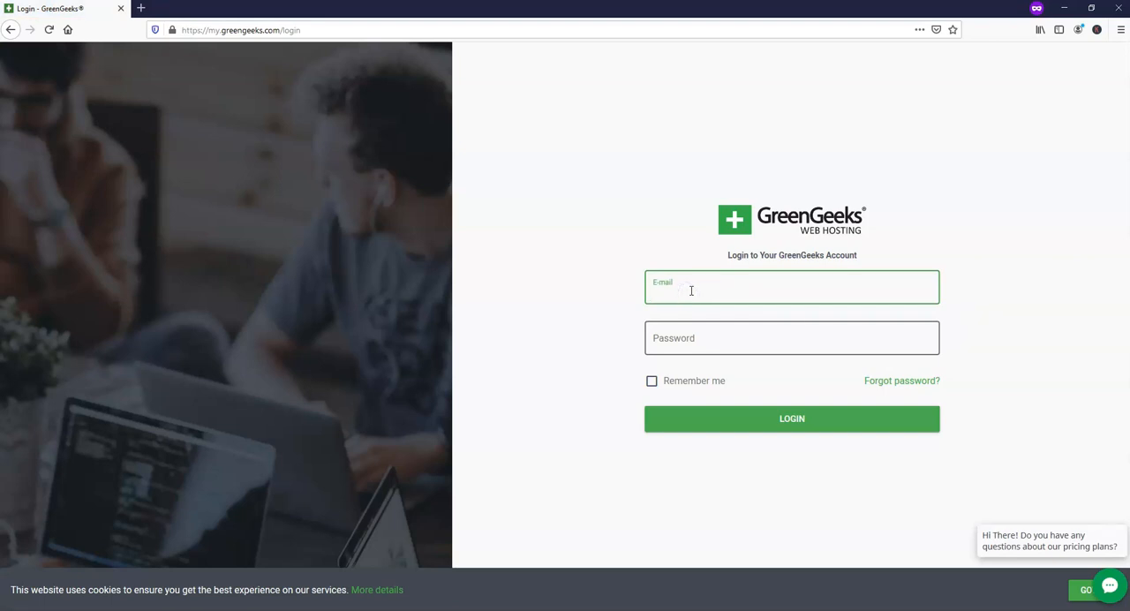
{"action": "left_click", "coordinate": [726, 345]}
{"action": "type", "text": "p************"}
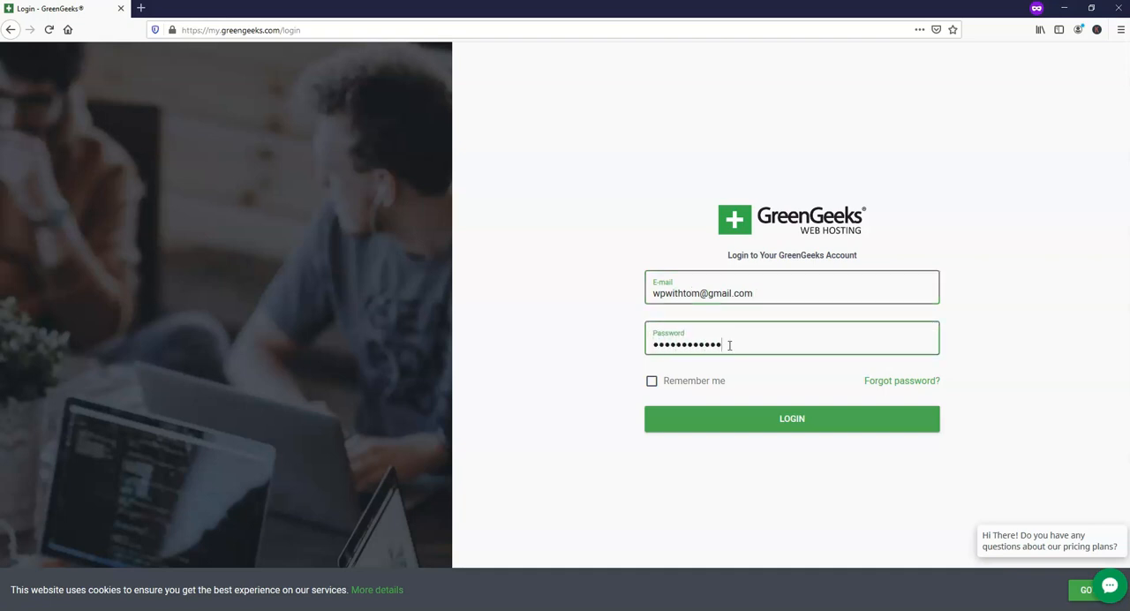
{"action": "left_click", "coordinate": [800, 428]}
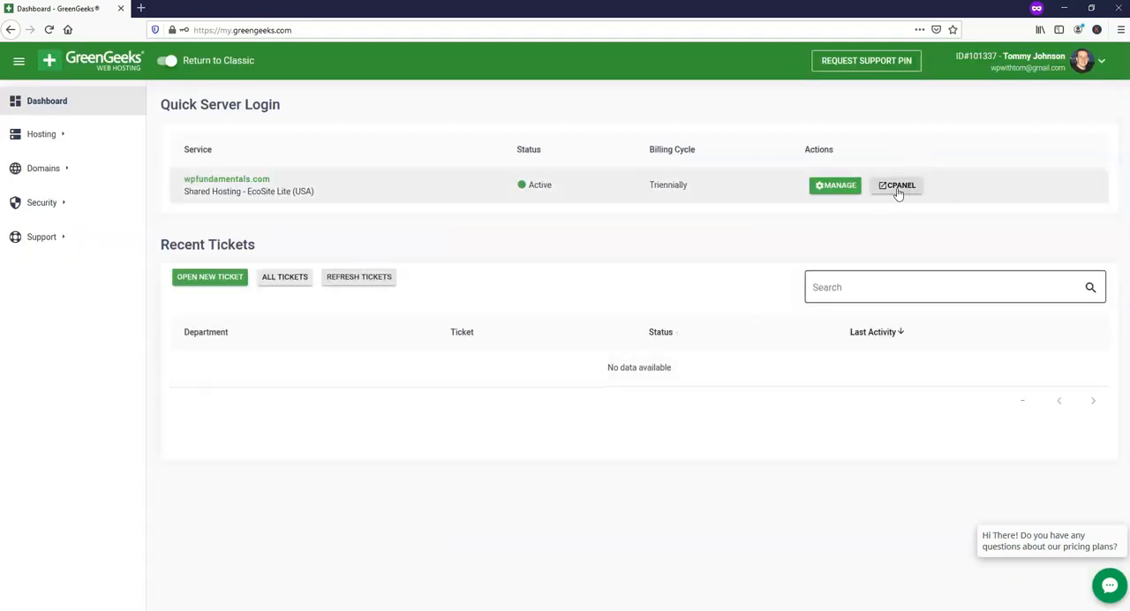
Open cPanel for the wpfundamentals.com hosting service and launch the Softaculous Apps Installer.
{"action": "left_click", "coordinate": [902, 185]}
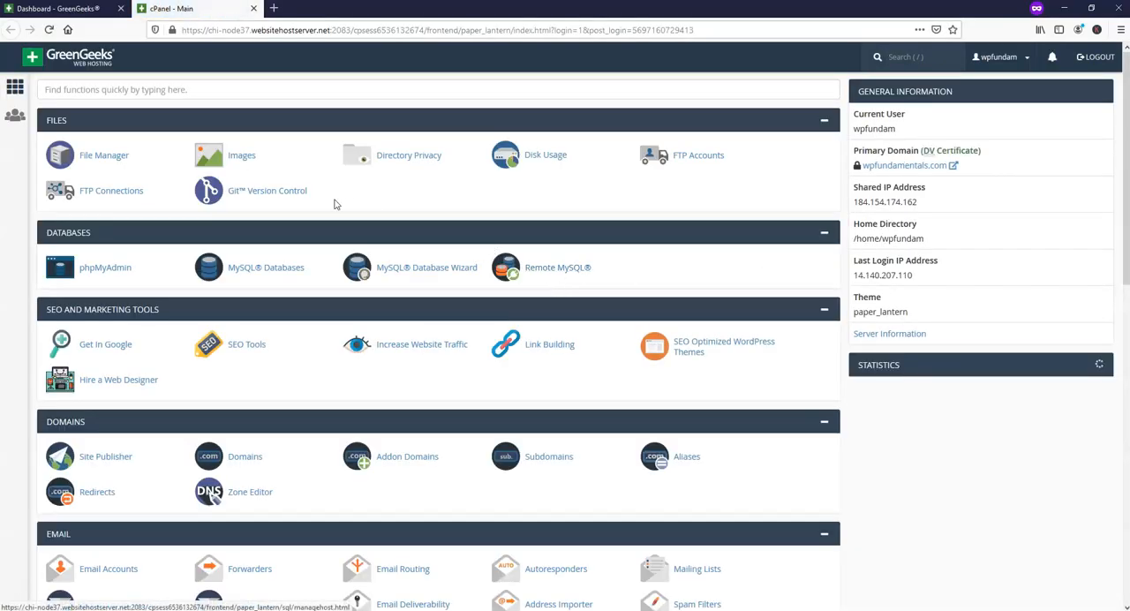
{"action": "scroll", "coordinate": [399, 195], "scroll_direction": "down", "scroll_amount": 8}
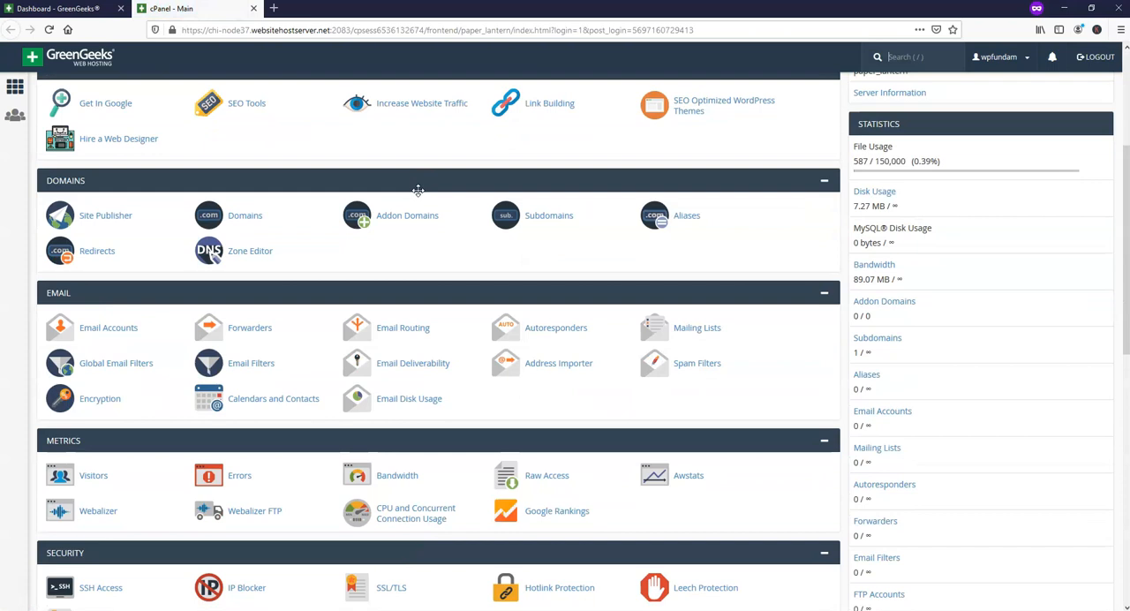
{"action": "scroll", "coordinate": [424, 453], "scroll_direction": "up", "scroll_amount": 8}
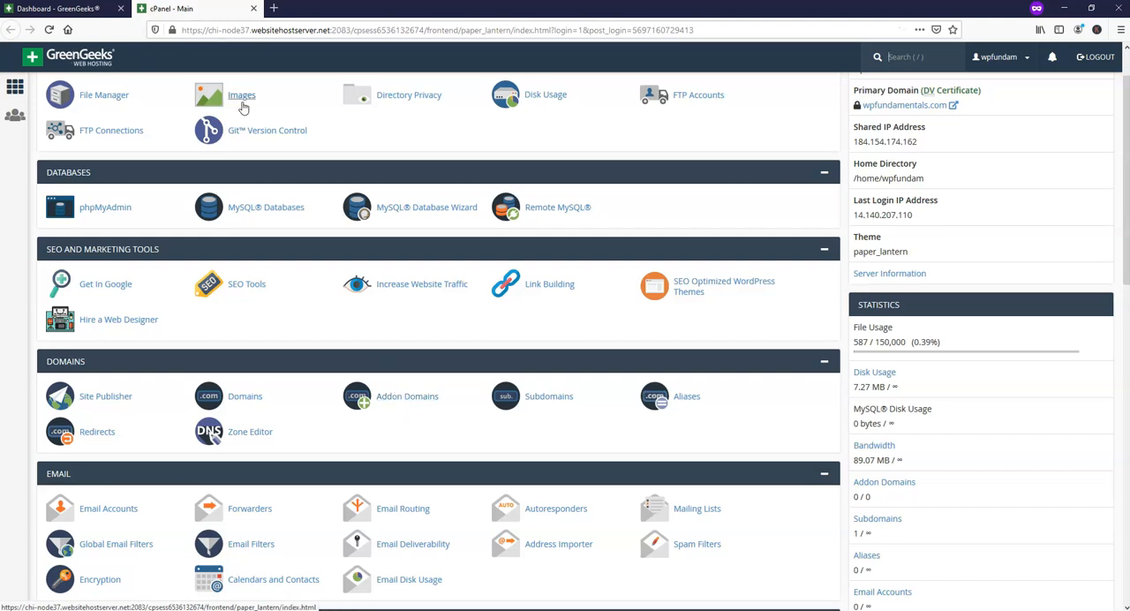
{"action": "scroll", "coordinate": [367, 318], "scroll_direction": "down", "scroll_amount": 5}
{"action": "scroll", "coordinate": [362, 325], "scroll_direction": "down", "scroll_amount": 3}
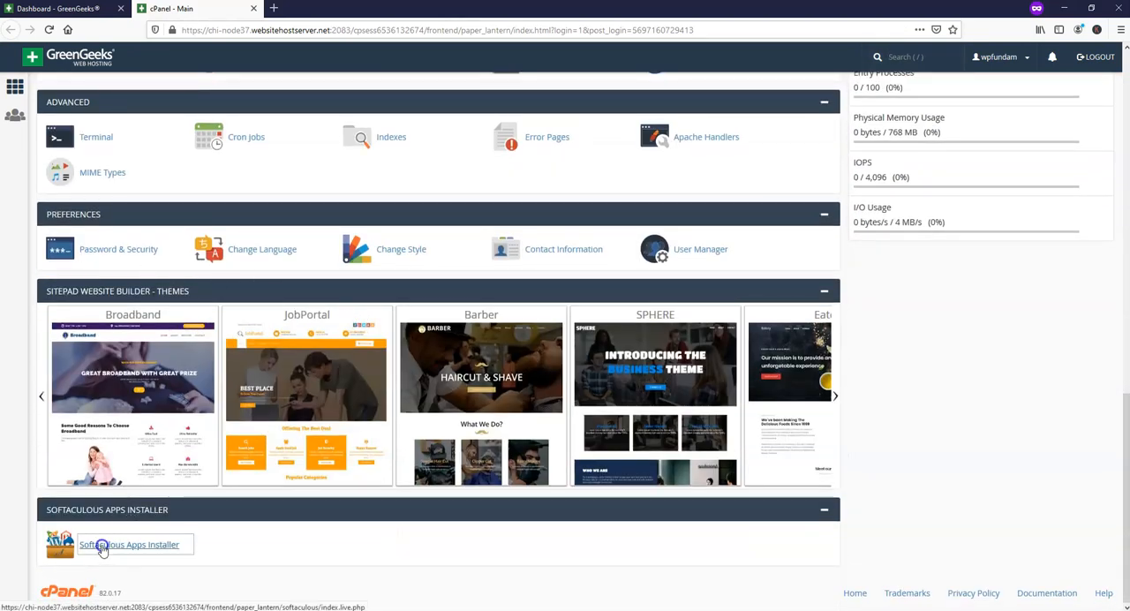
{"action": "left_click", "coordinate": [98, 544]}
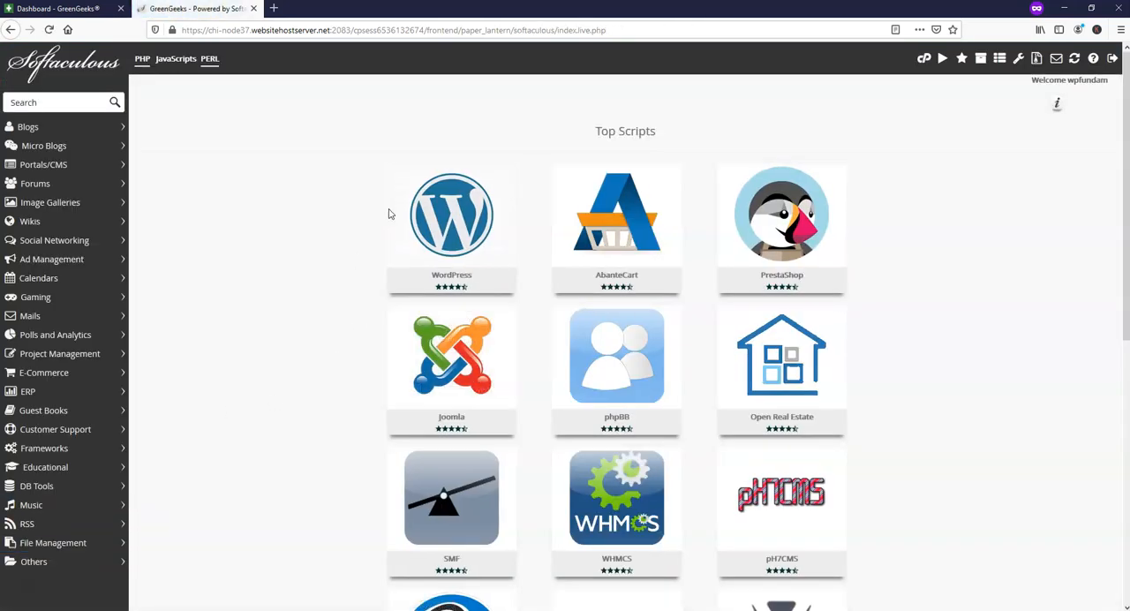
{"action": "mouse_move", "coordinate": [446, 230]}
{"action": "left_click", "coordinate": [406, 249]}
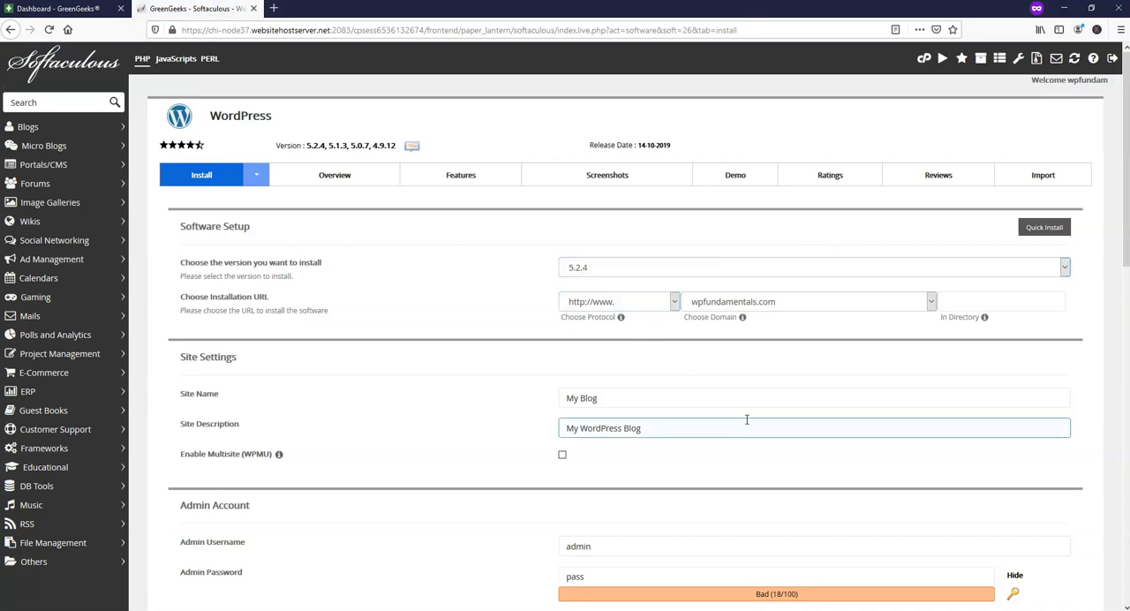
{"action": "left_click", "coordinate": [675, 302]}
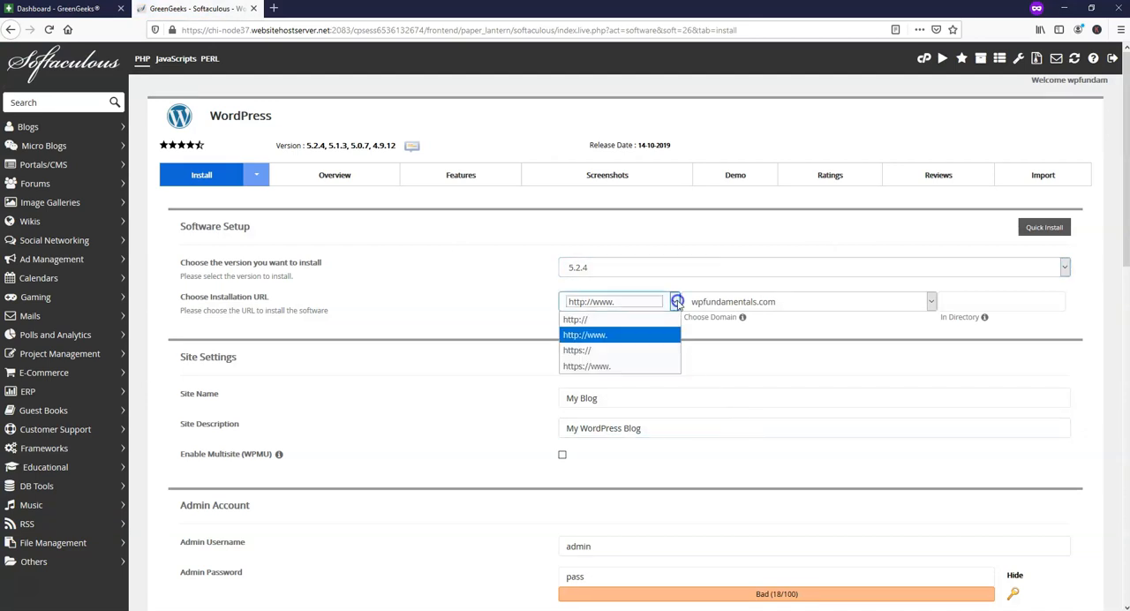
{"action": "left_click", "coordinate": [580, 351]}
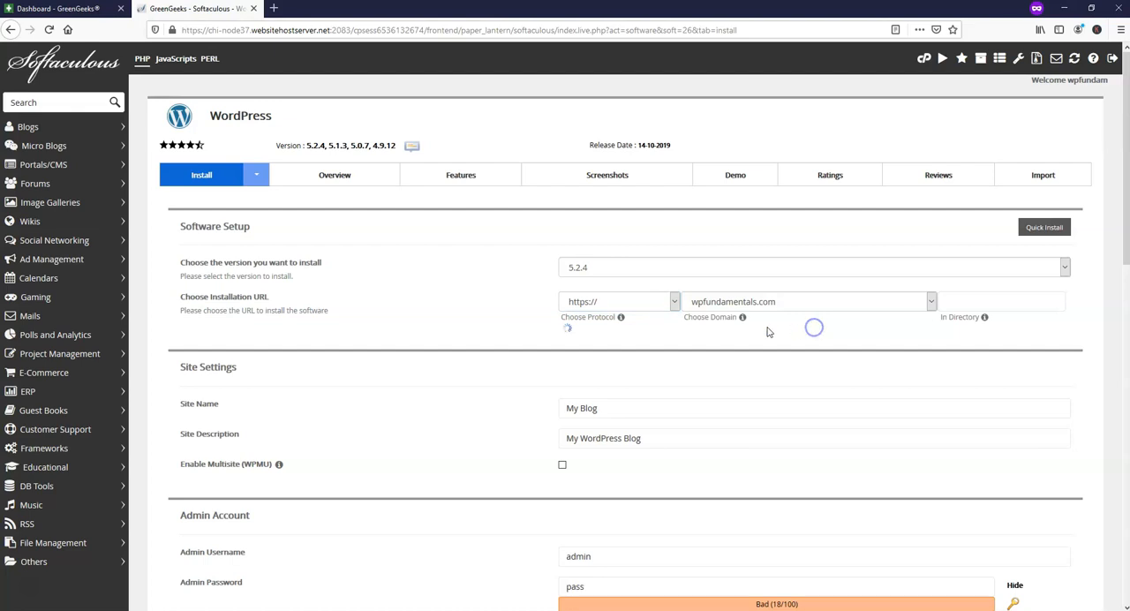
{"action": "left_click", "coordinate": [930, 303]}
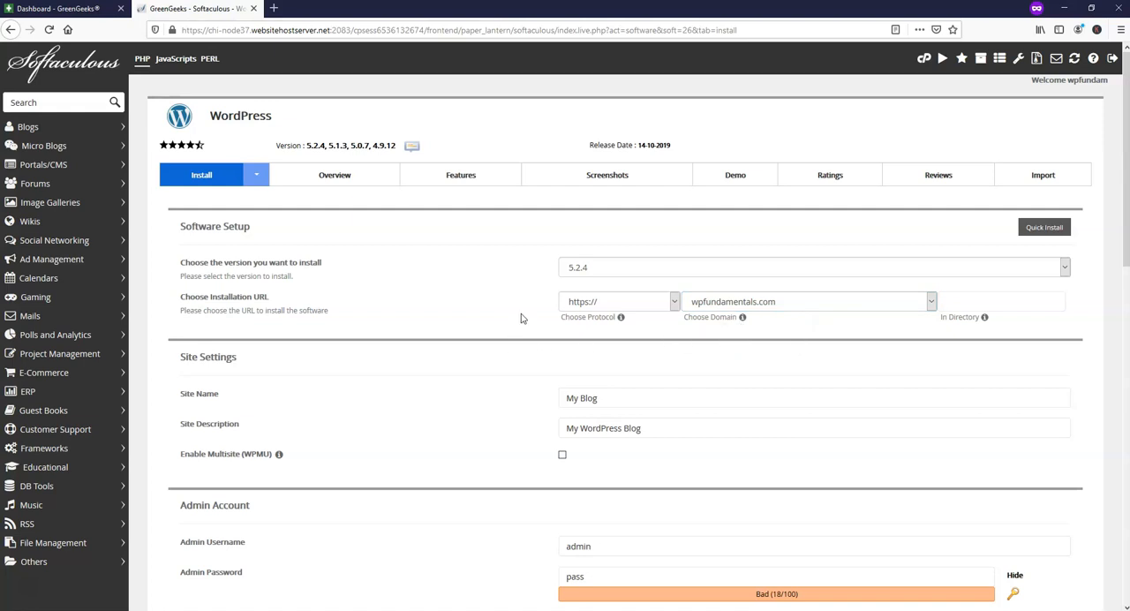
{"action": "scroll", "coordinate": [520, 317], "scroll_direction": "down", "scroll_amount": 5}
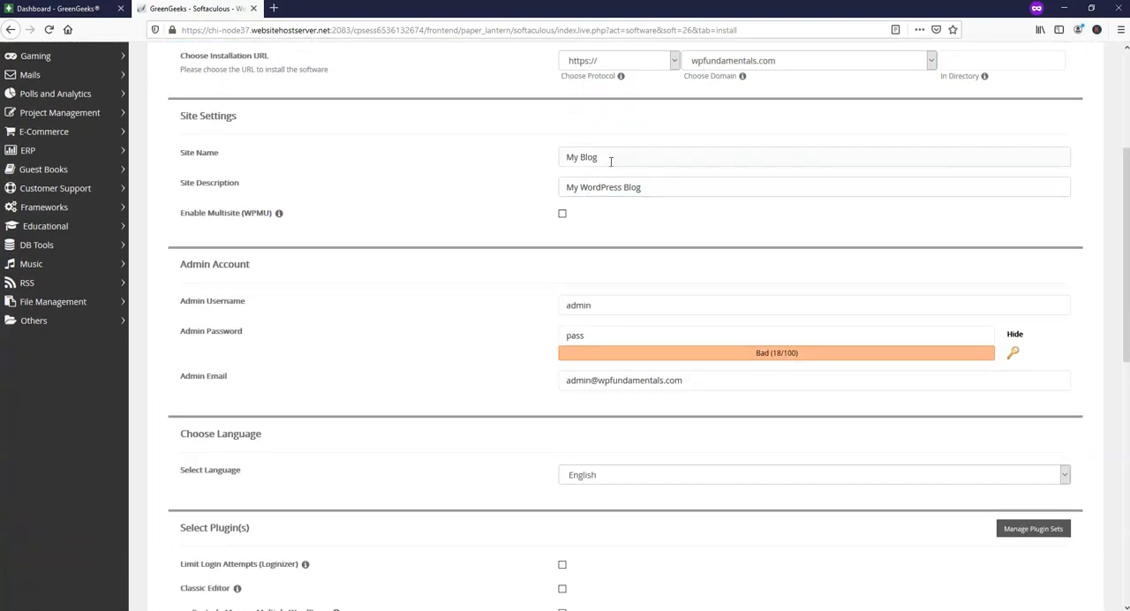
{"action": "left_click", "coordinate": [566, 187]}
{"action": "left_click_drag", "start_coordinate": [609, 157], "coordinate": [535, 160]}
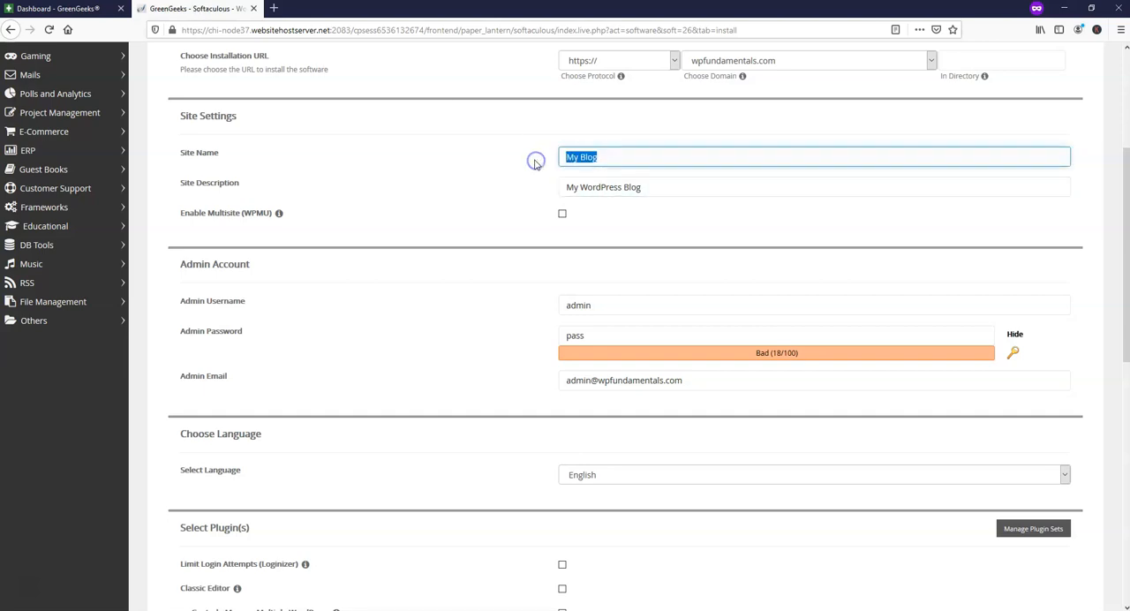
{"action": "left_click_drag", "start_coordinate": [655, 186], "coordinate": [532, 190]}
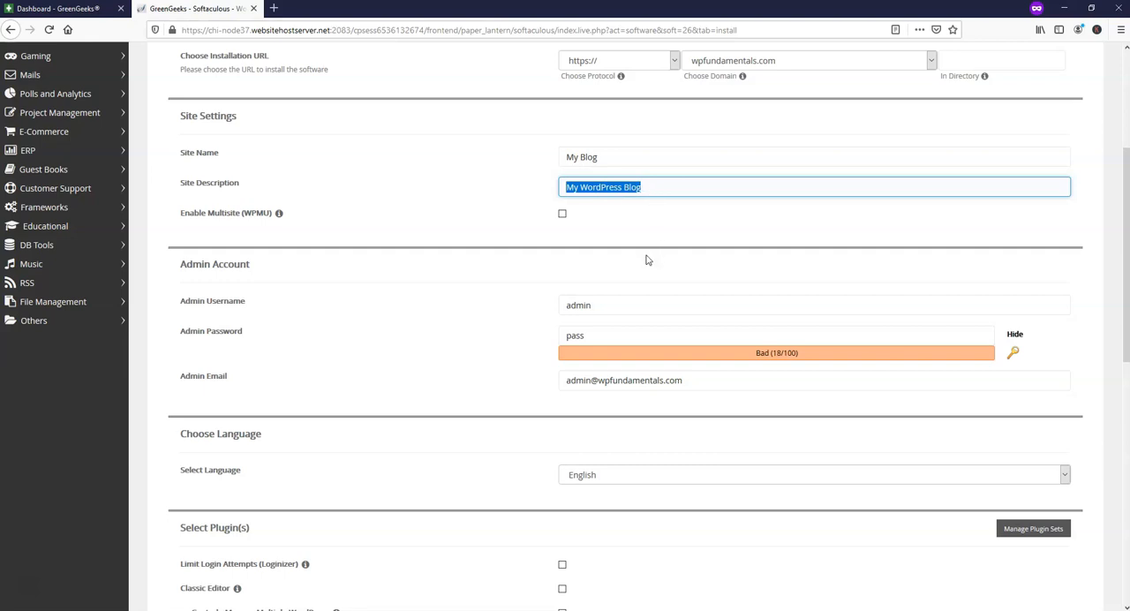
Set the WordPress admin username to WPFundamentals and enter a new admin password.
{"action": "double_click", "coordinate": [567, 309]}
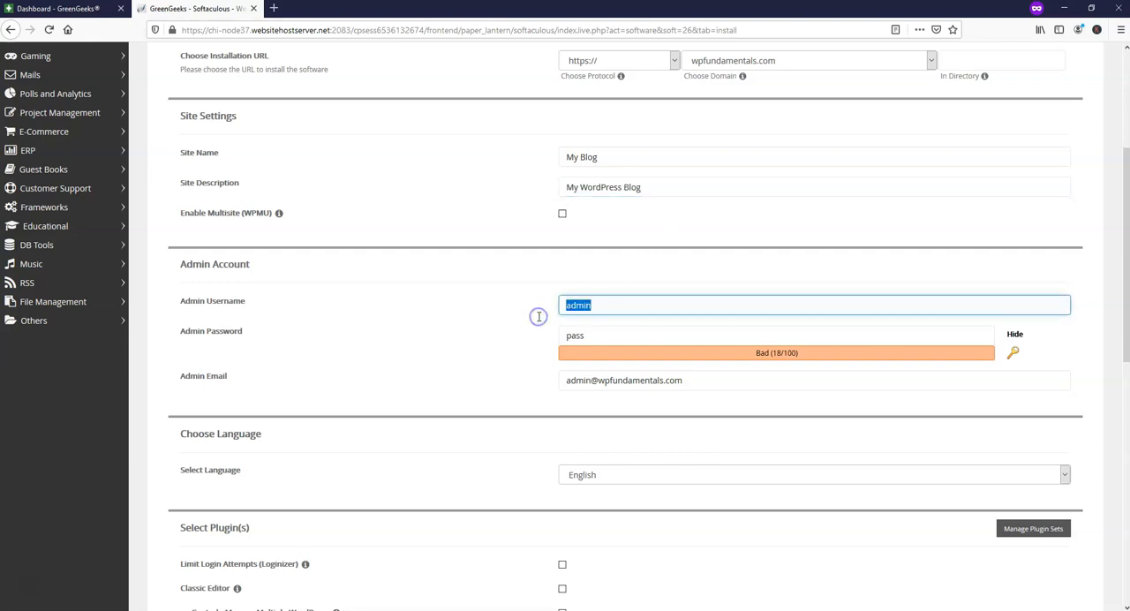
{"action": "type", "text": "WPFundamentals"}
{"action": "left_click_drag", "start_coordinate": [605, 338], "coordinate": [514, 339]}
{"action": "type", "text": "●●●●●●●●●●●"}
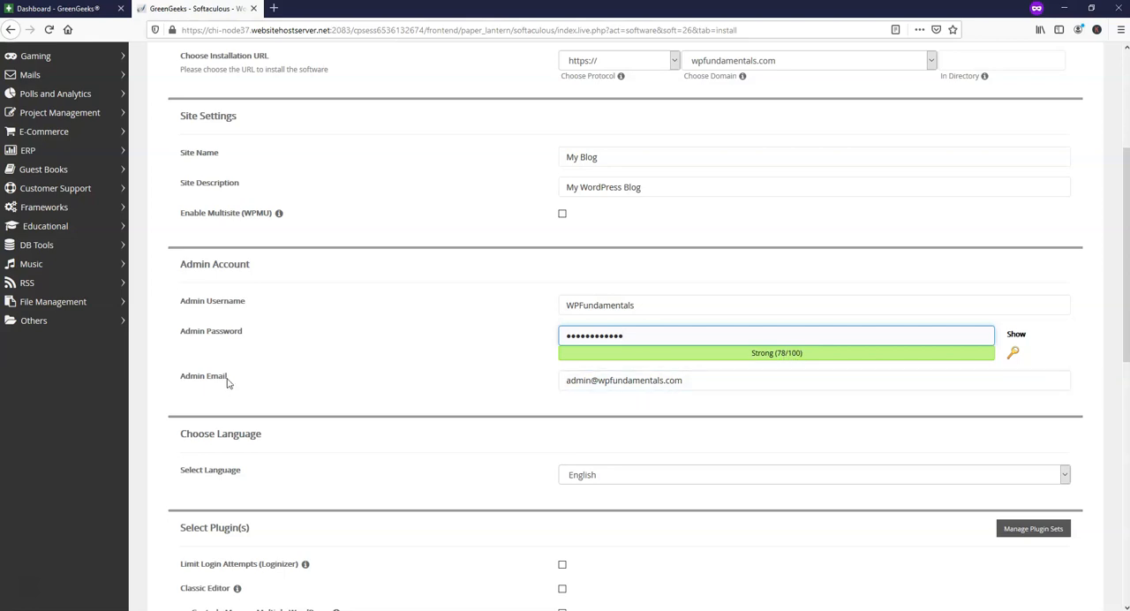
Replace the admin e-mail with the site owner's address and install WordPress, leaving English and the optional plugins and themes unselected.
{"action": "left_click_drag", "start_coordinate": [738, 381], "coordinate": [535, 386]}
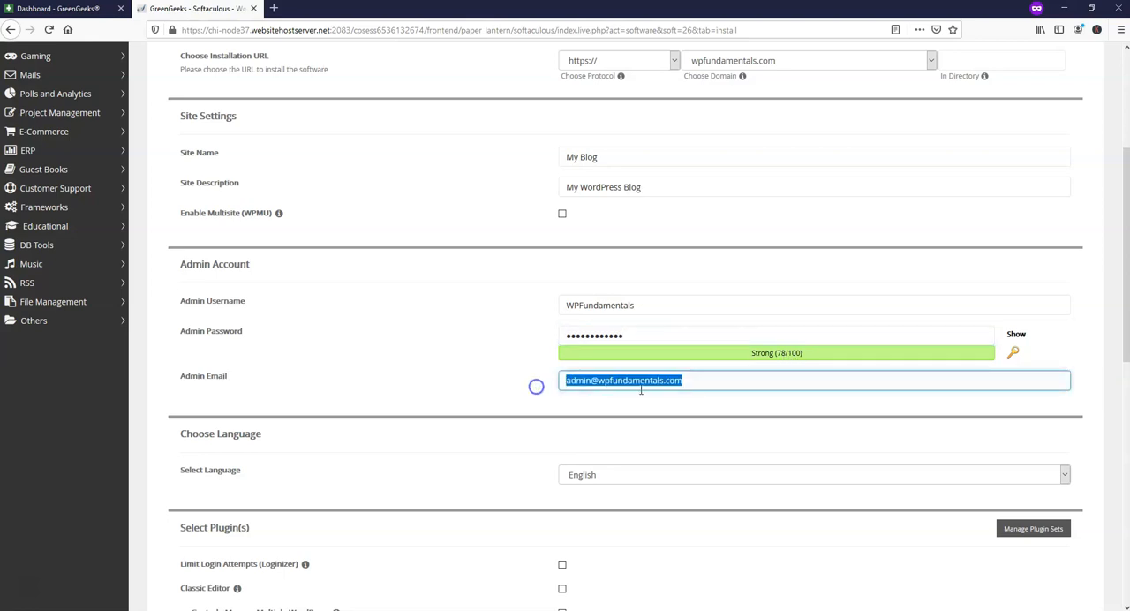
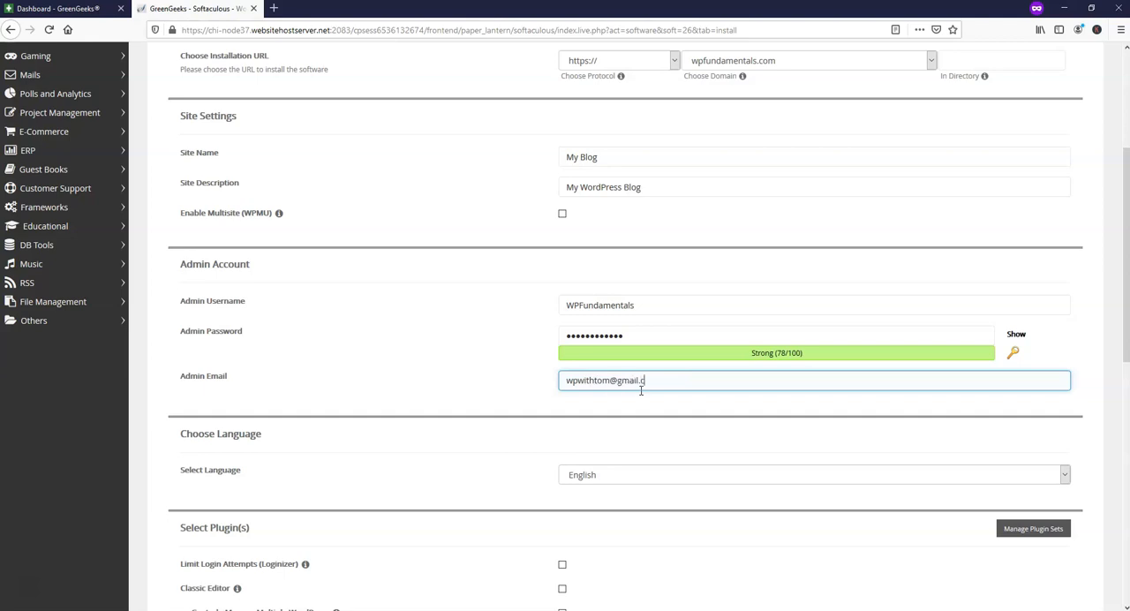
{"action": "scroll", "coordinate": [530, 415], "scroll_direction": "down", "scroll_amount": 5}
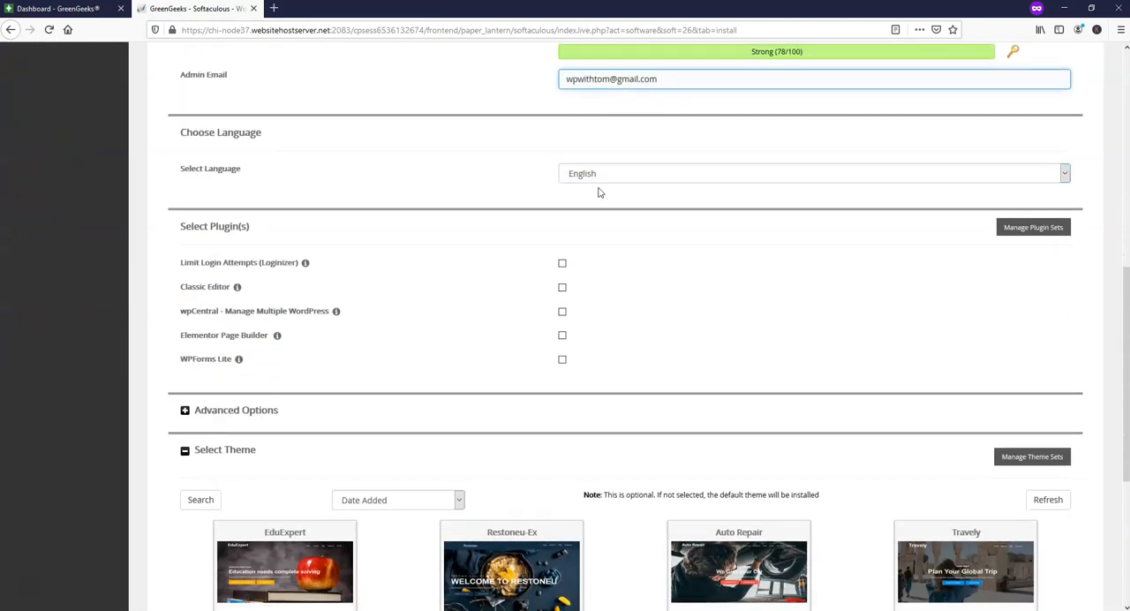
{"action": "scroll", "coordinate": [534, 279], "scroll_direction": "down", "scroll_amount": 3}
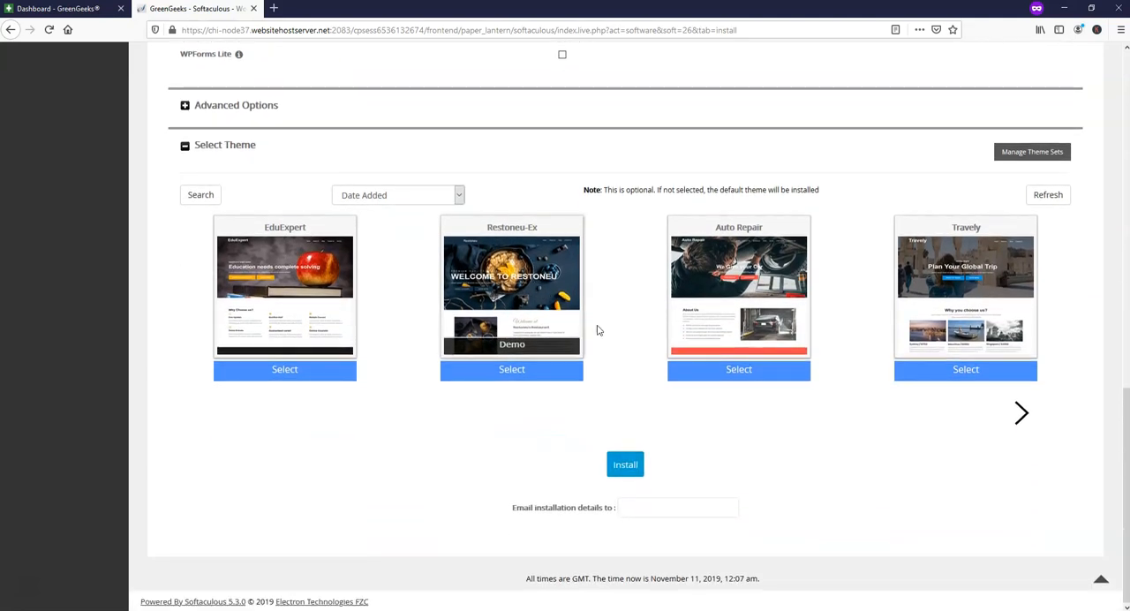
{"action": "left_click", "coordinate": [623, 466]}
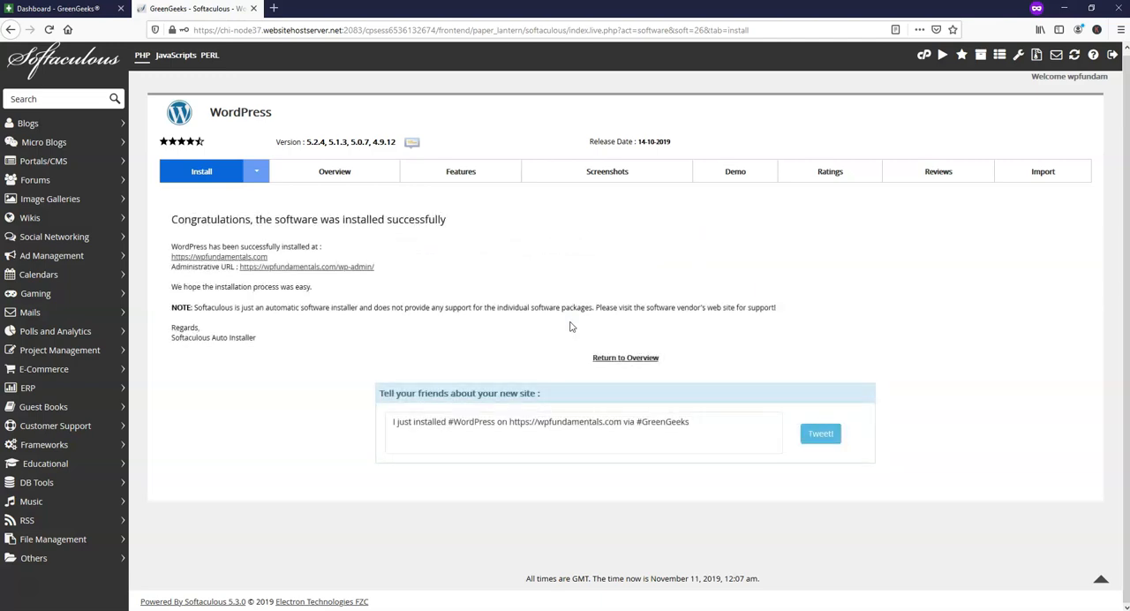
Open the new site's WordPress dashboard from its administrative URL and look at the wp-admin address and account options.
{"action": "left_click", "coordinate": [312, 270]}
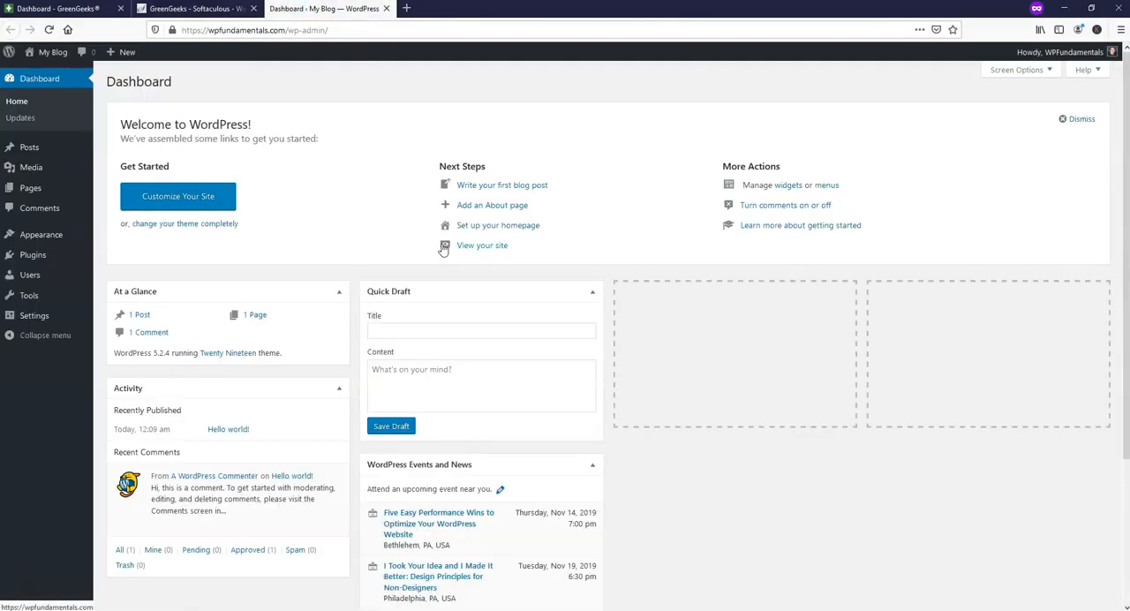
{"action": "left_click_drag", "start_coordinate": [337, 30], "coordinate": [181, 49]}
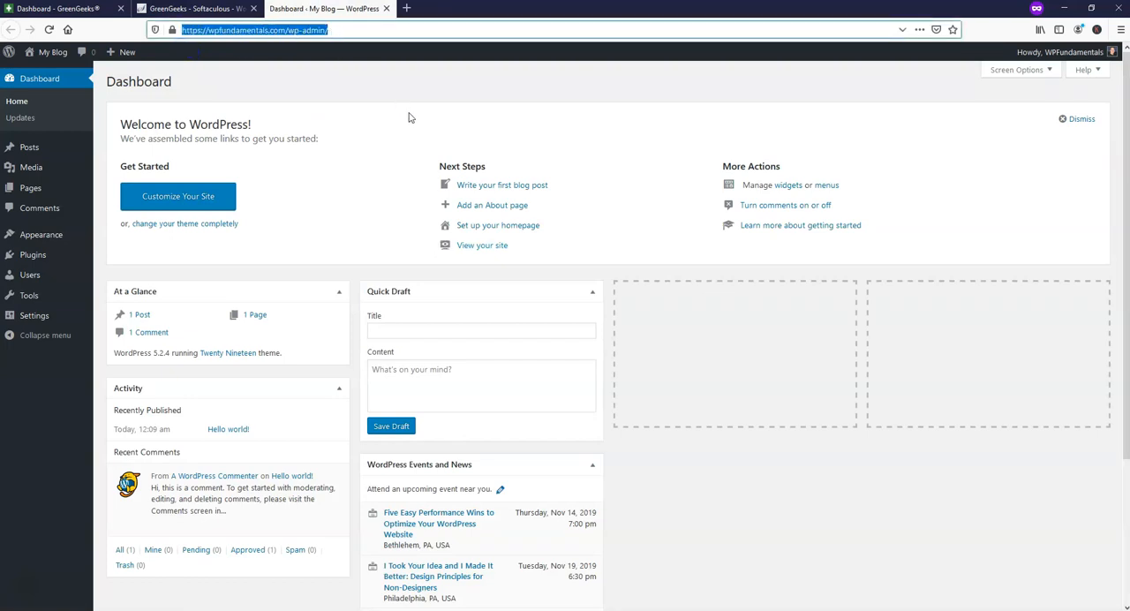
{"action": "mouse_move", "coordinate": [1072, 52]}
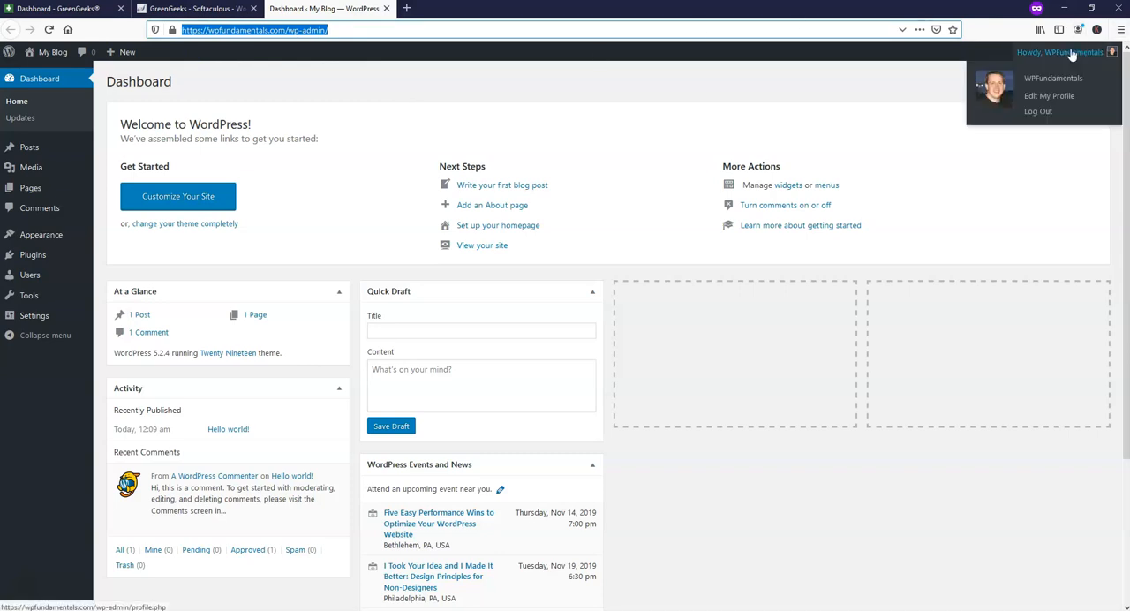
{"action": "left_click", "coordinate": [1040, 121]}
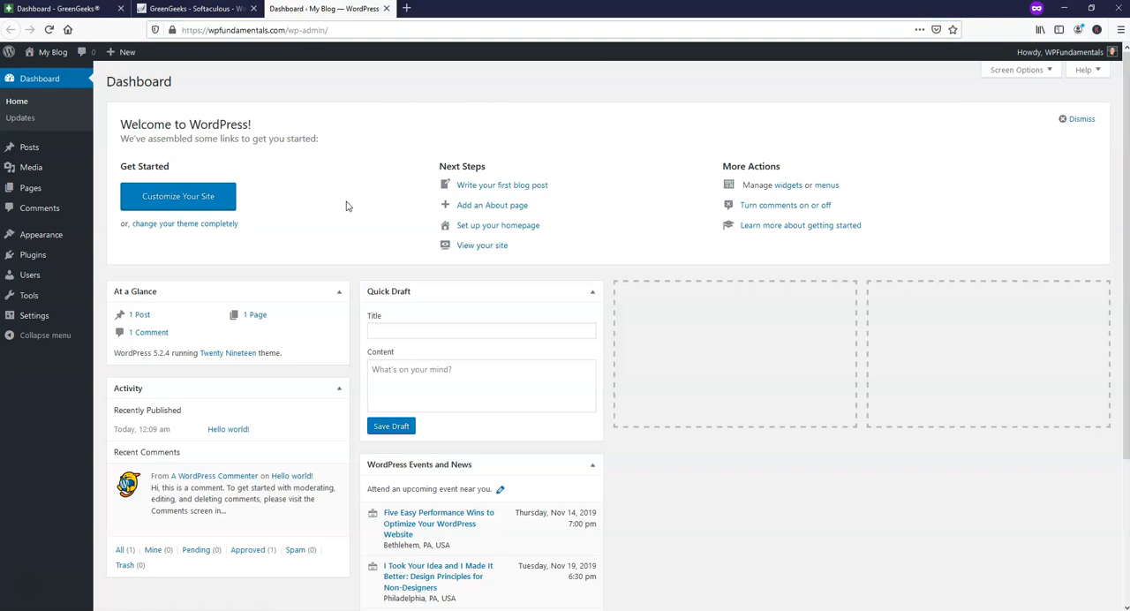
Search the new themes for "astra", then install and activate the Astra theme.
{"action": "mouse_move", "coordinate": [40, 240]}
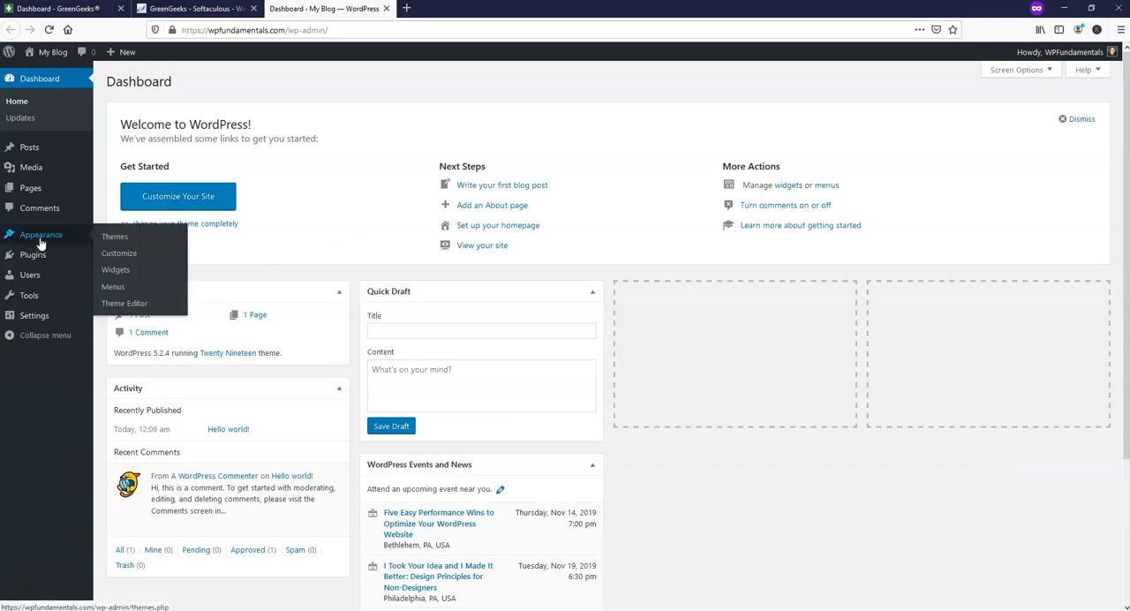
{"action": "left_click", "coordinate": [117, 238]}
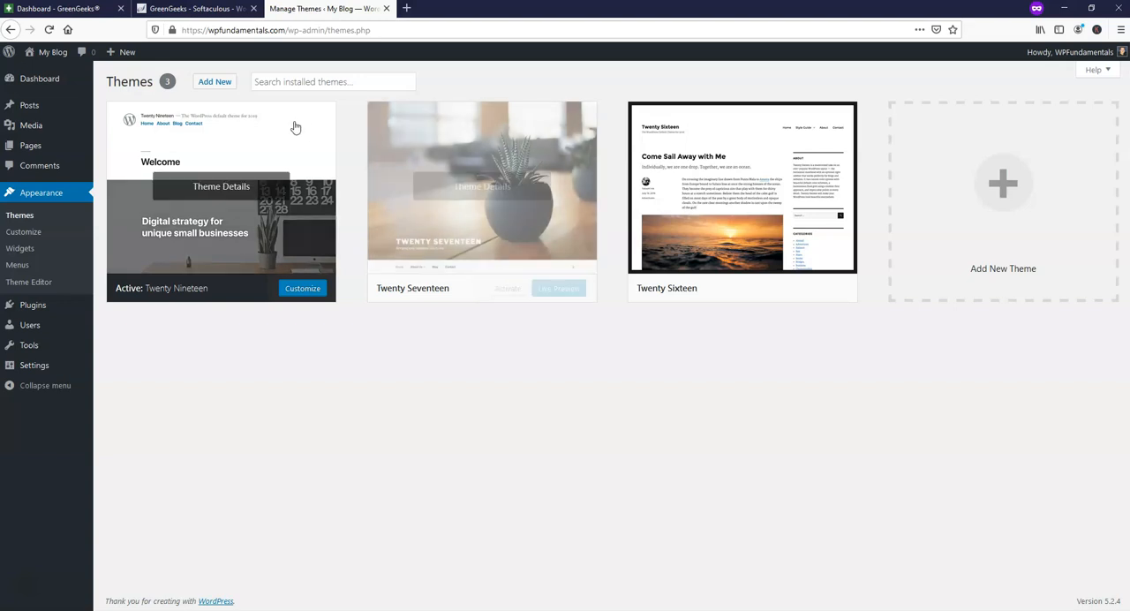
{"action": "left_click", "coordinate": [216, 83]}
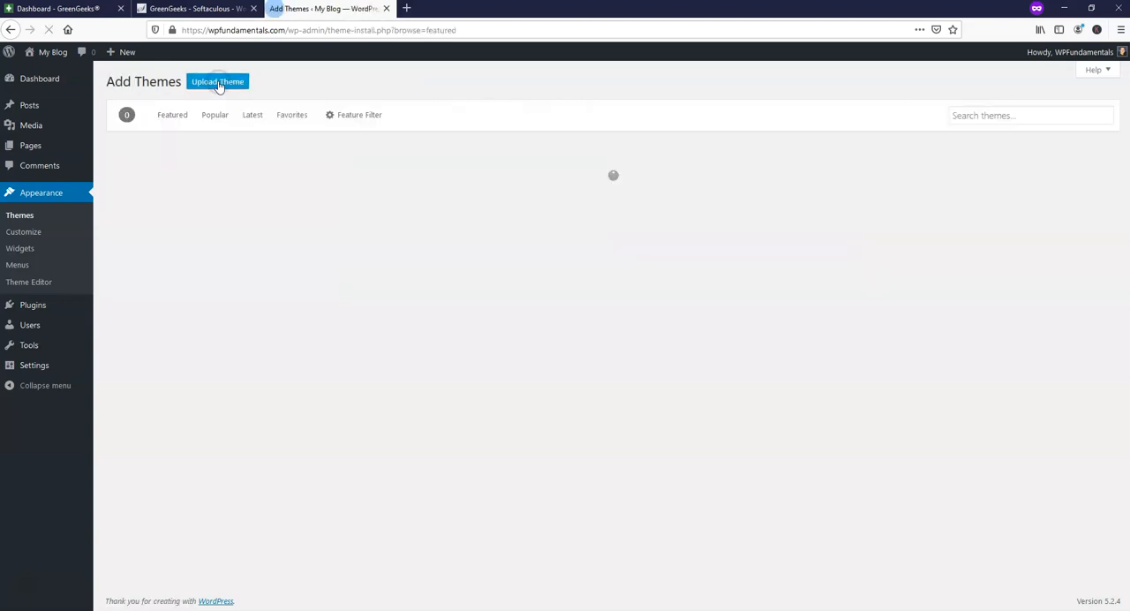
{"action": "left_click", "coordinate": [1019, 115]}
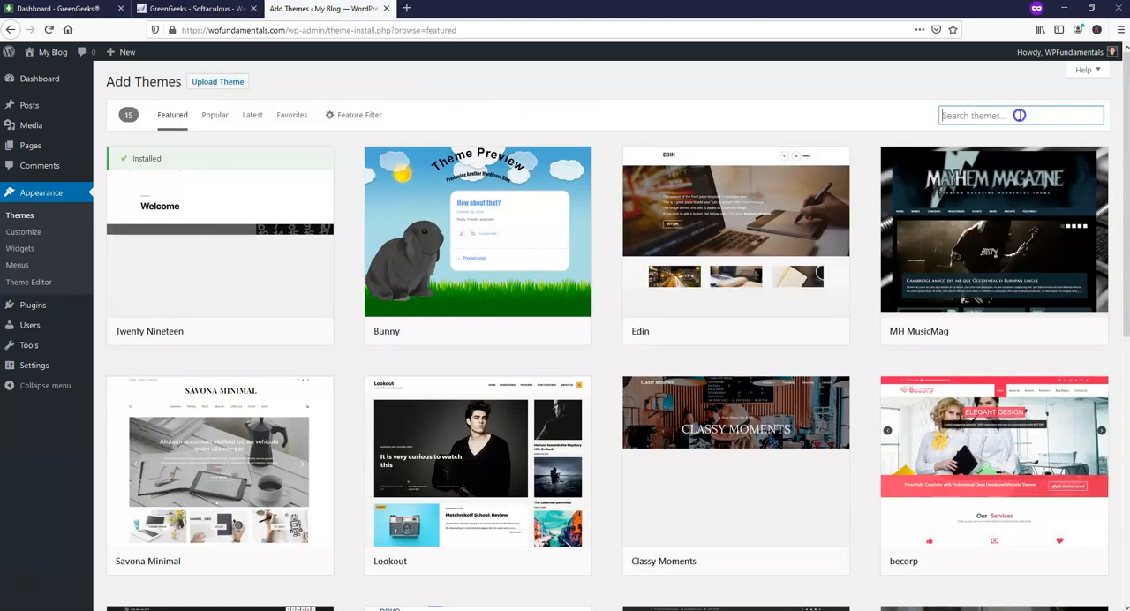
{"action": "type", "text": "astra"}
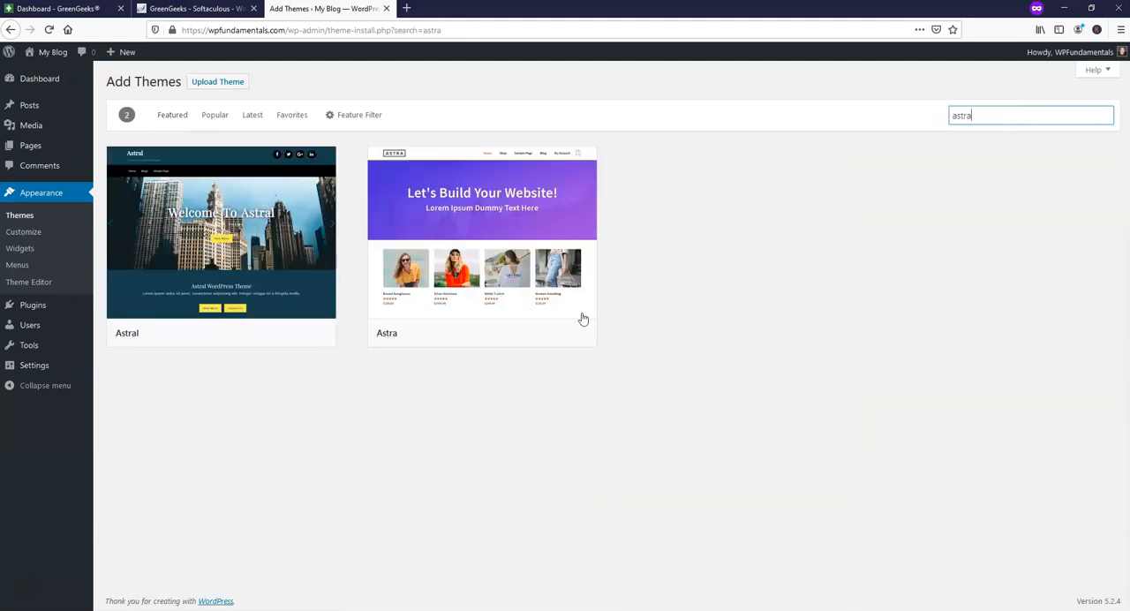
{"action": "mouse_move", "coordinate": [488, 249]}
{"action": "left_click", "coordinate": [515, 335]}
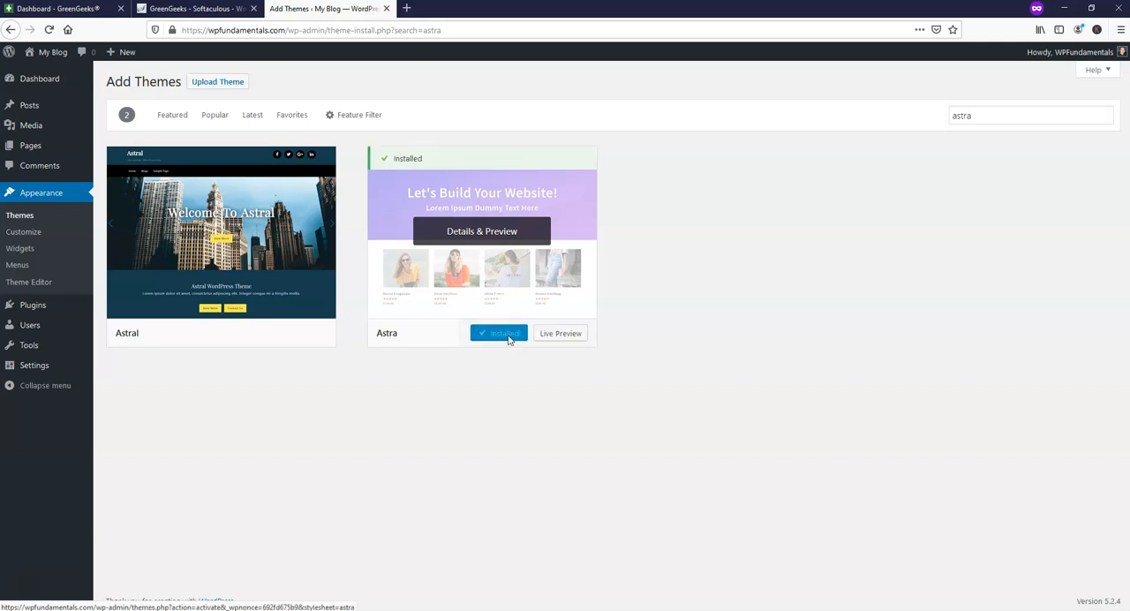
{"action": "left_click", "coordinate": [506, 335]}
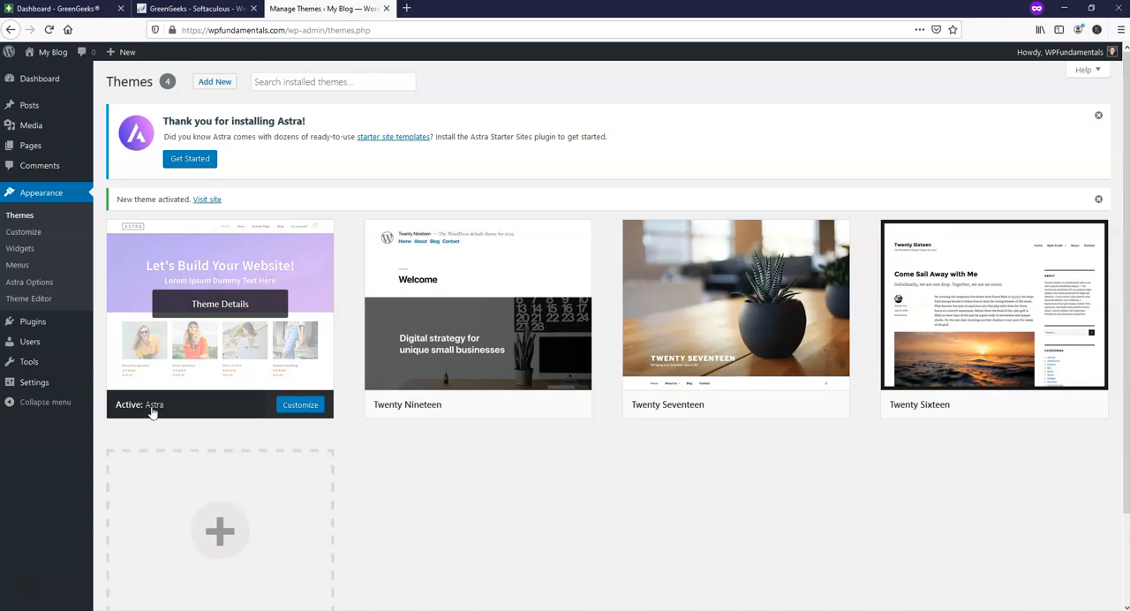
Delete the unused Twenty Nineteen, Twenty Seventeen and Twenty Sixteen themes.
{"action": "left_click", "coordinate": [495, 305]}
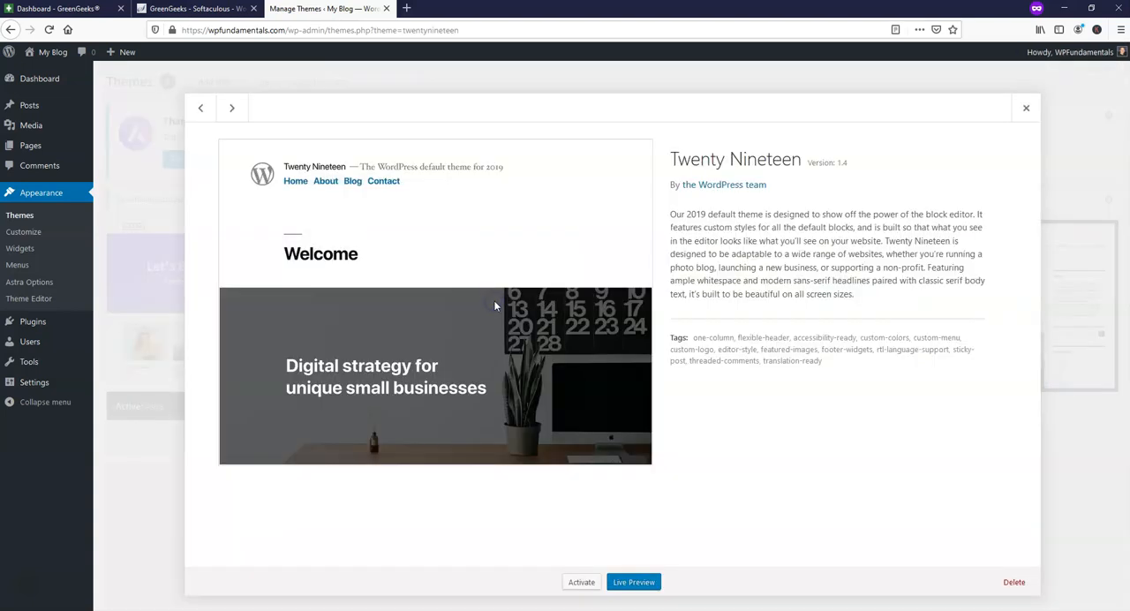
{"action": "left_click", "coordinate": [1009, 586]}
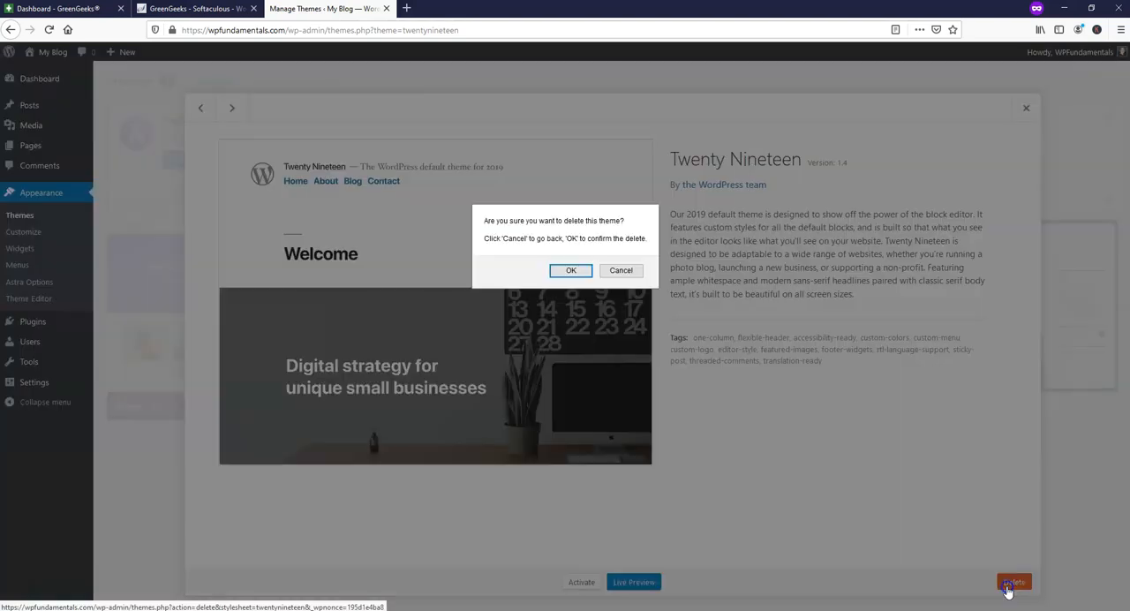
{"action": "left_click", "coordinate": [571, 272]}
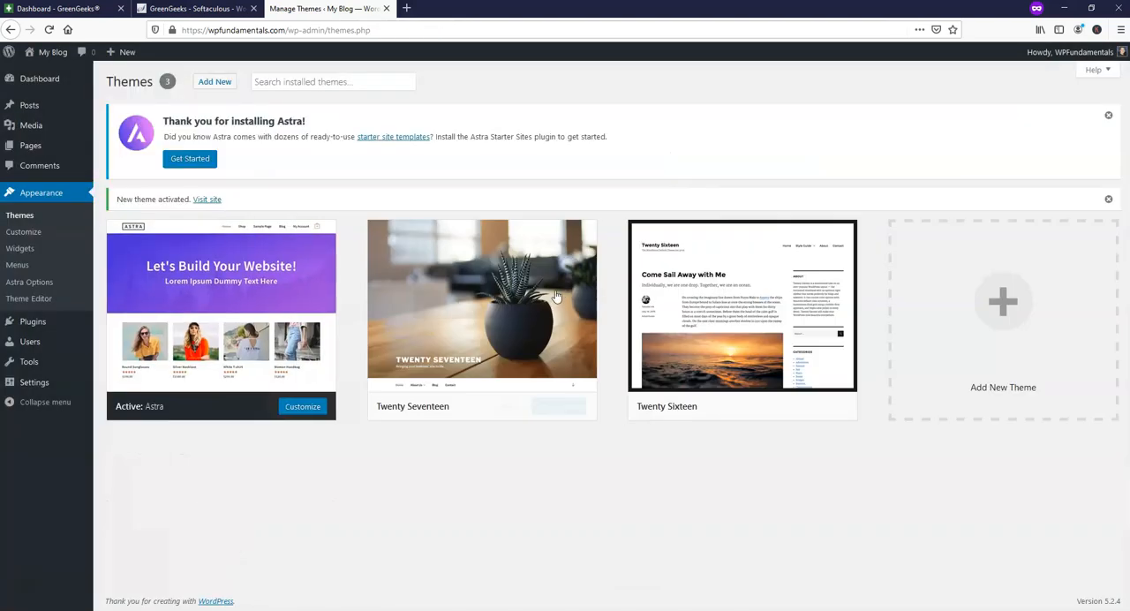
{"action": "left_click", "coordinate": [525, 309]}
{"action": "left_click", "coordinate": [1009, 583]}
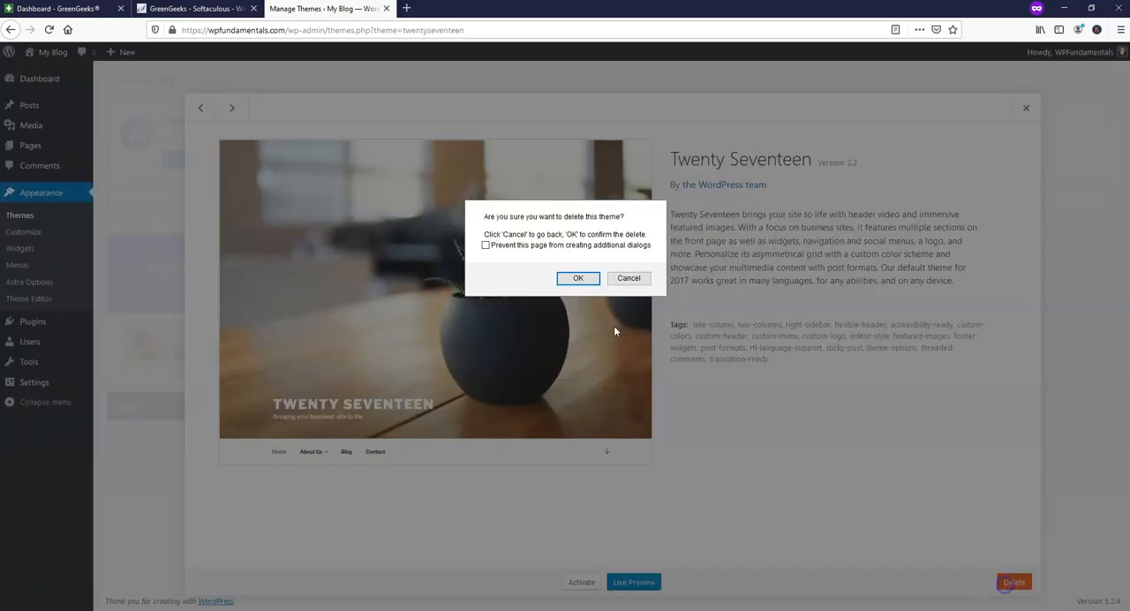
{"action": "left_click", "coordinate": [580, 348]}
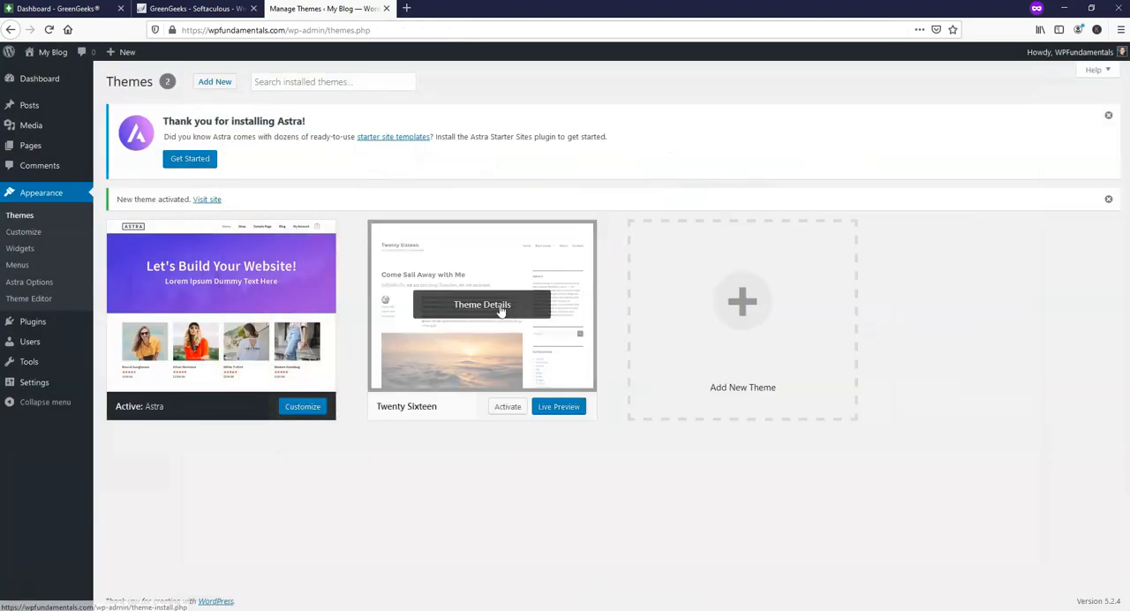
{"action": "left_click", "coordinate": [499, 308]}
{"action": "left_click", "coordinate": [1015, 582]}
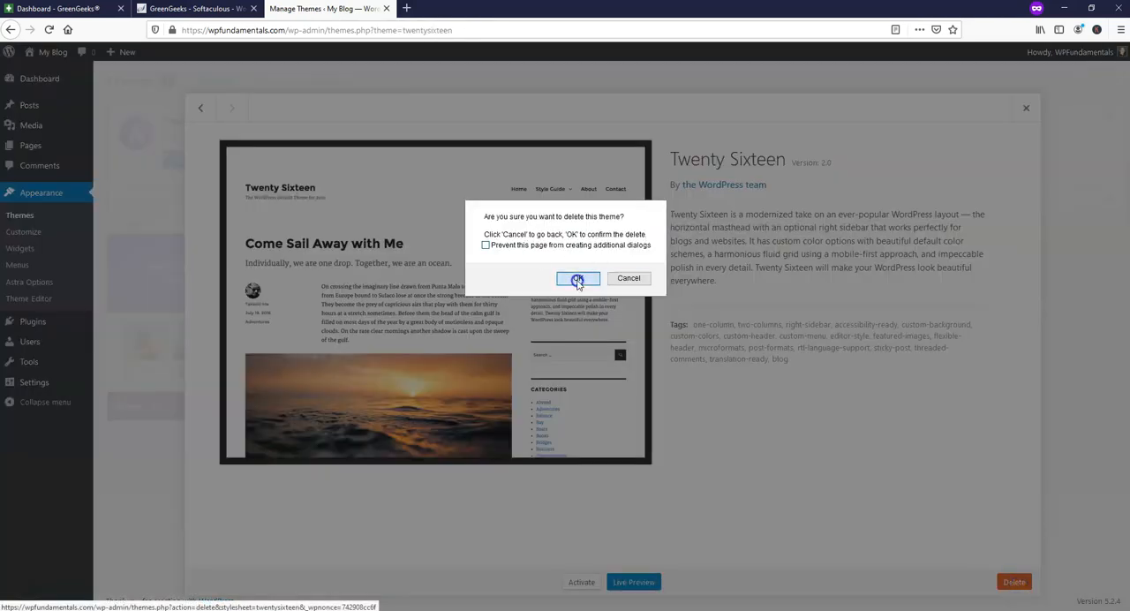
{"action": "left_click", "coordinate": [577, 279]}
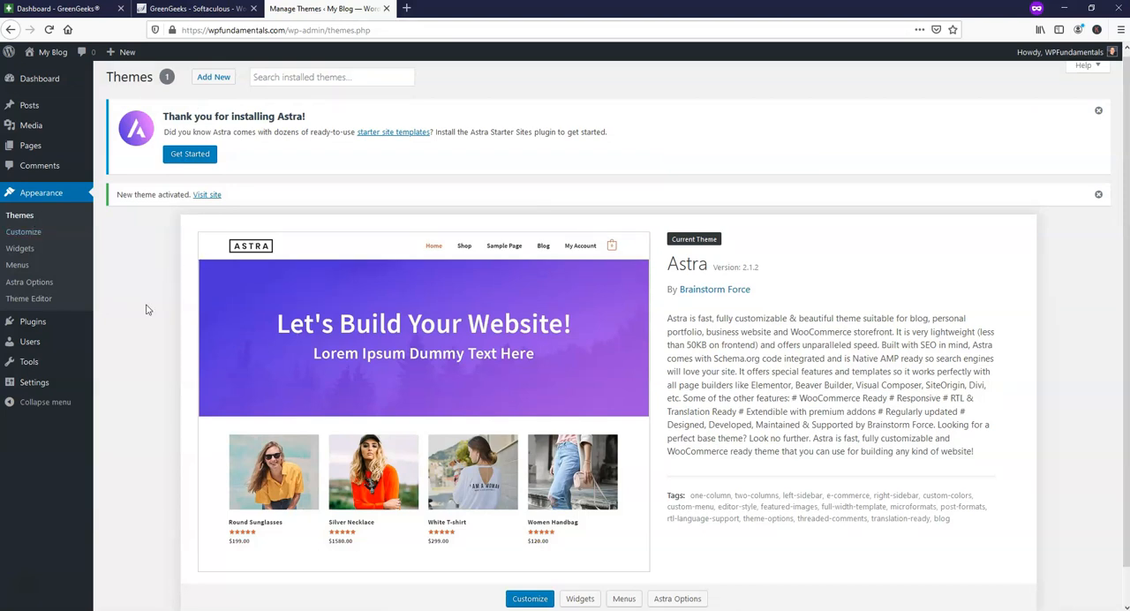
Delete the preinstalled Akismet Anti-Spam and Hello Dolly plugins.
{"action": "left_click", "coordinate": [54, 324]}
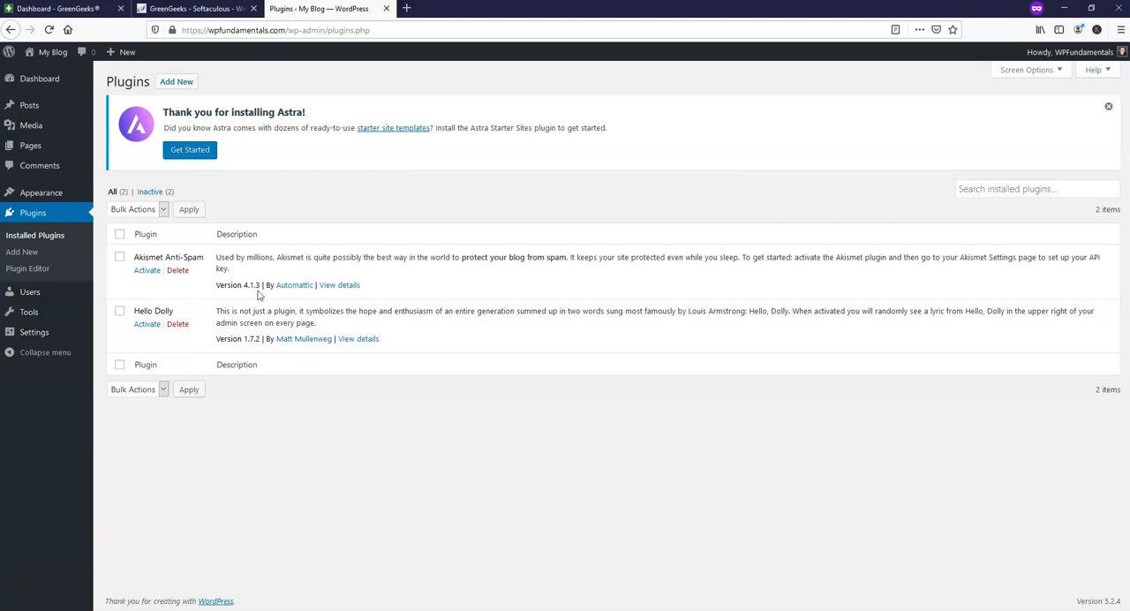
{"action": "left_click", "coordinate": [168, 270]}
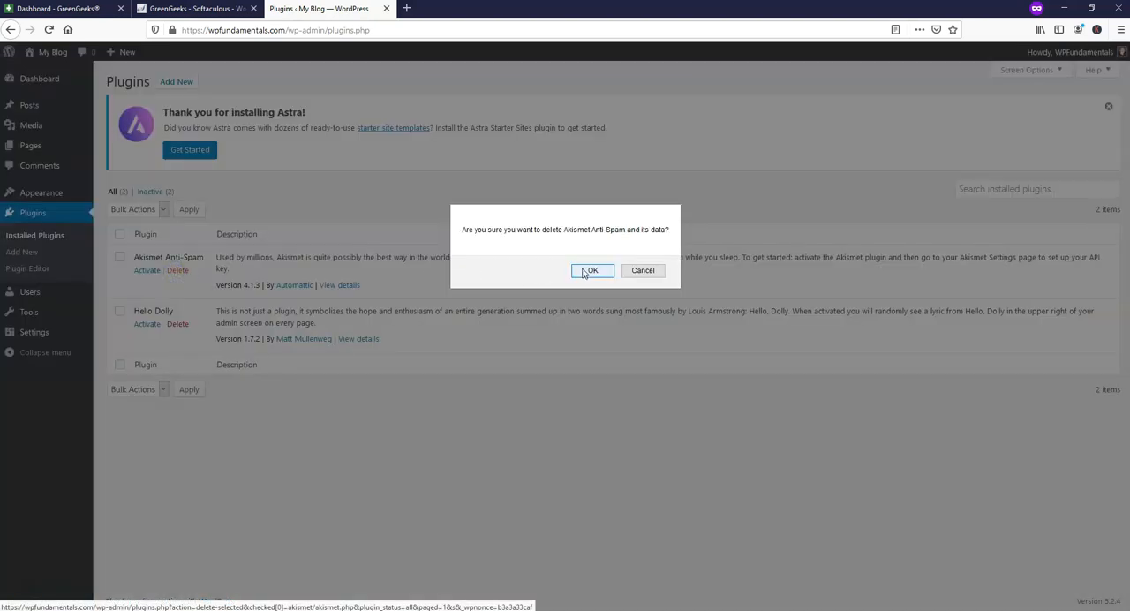
{"action": "left_click", "coordinate": [584, 269]}
{"action": "left_click", "coordinate": [178, 294]}
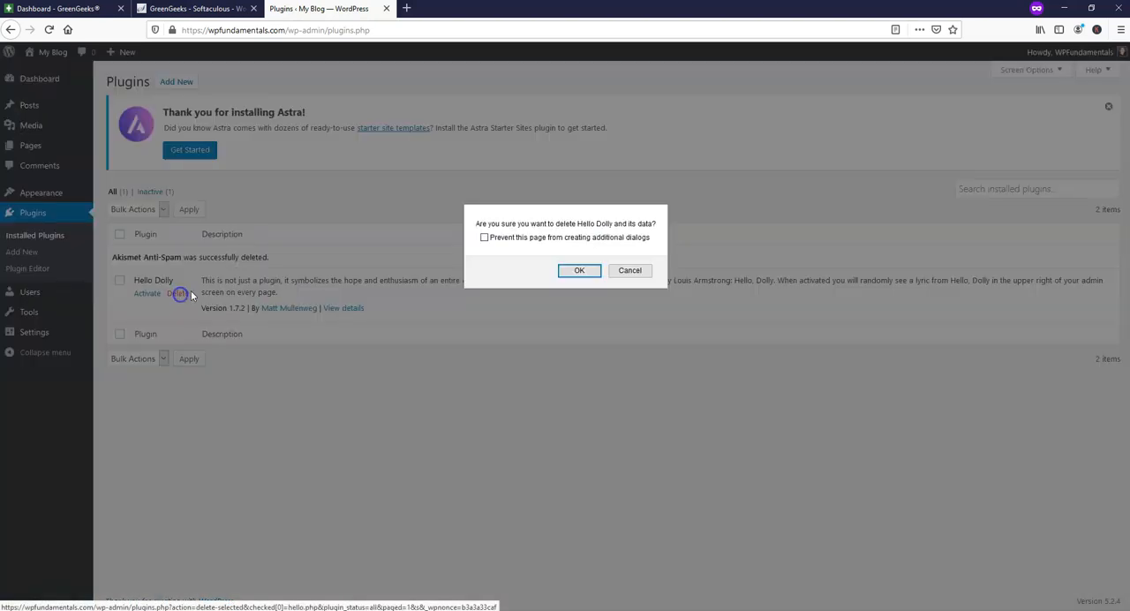
{"action": "left_click", "coordinate": [578, 271]}
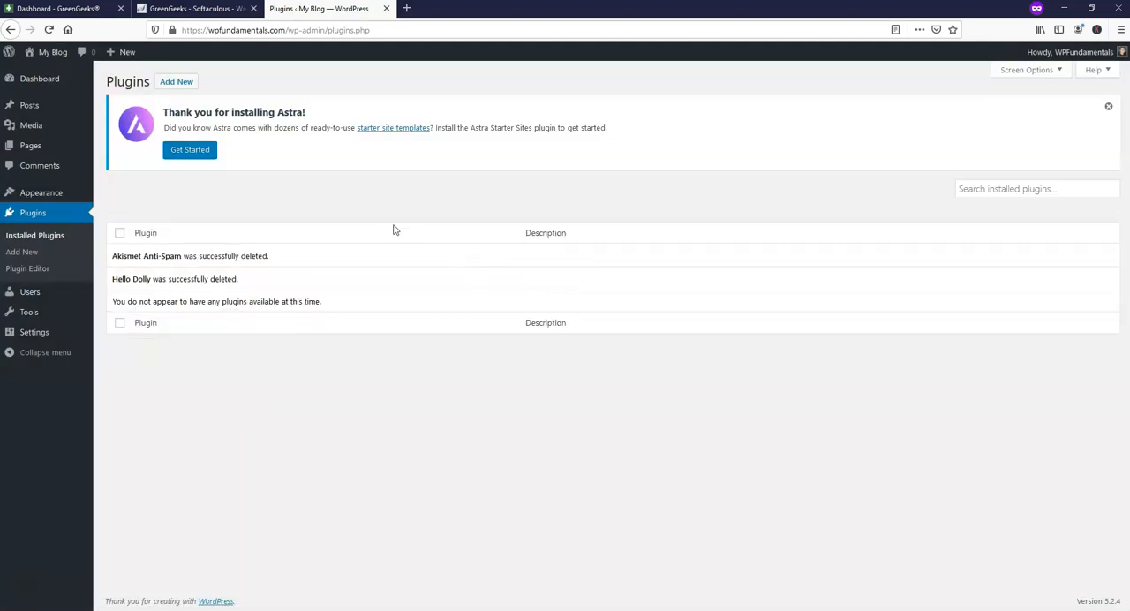
Search the new plugins for "astra starter sites", then install and activate the Astra Starter Sites plugin.
{"action": "left_click", "coordinate": [181, 83]}
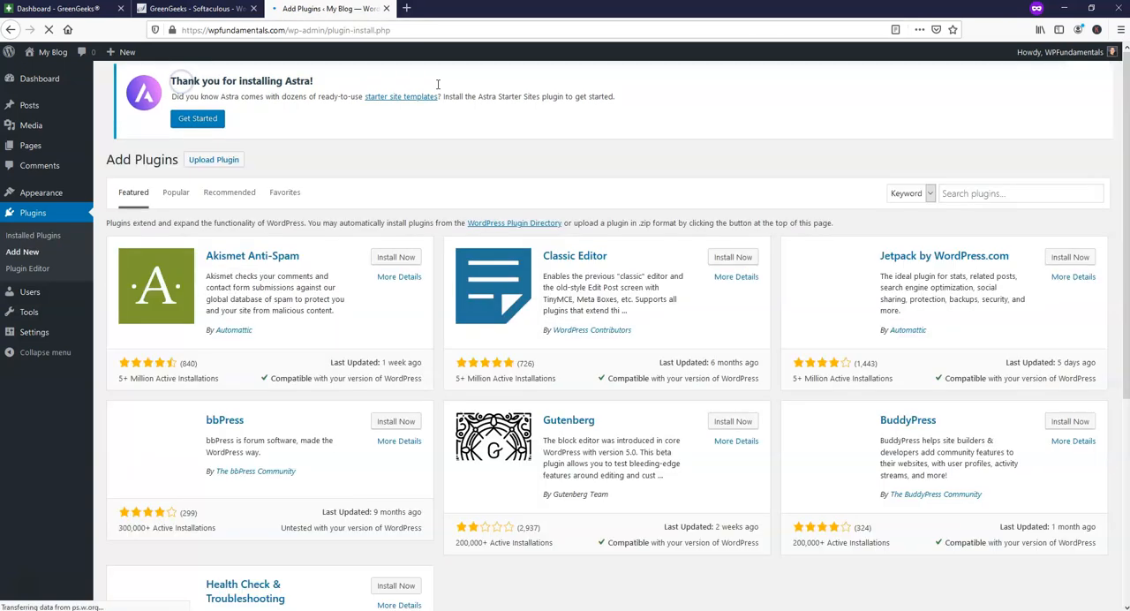
{"action": "left_click", "coordinate": [1015, 201]}
{"action": "type", "text": "a"}
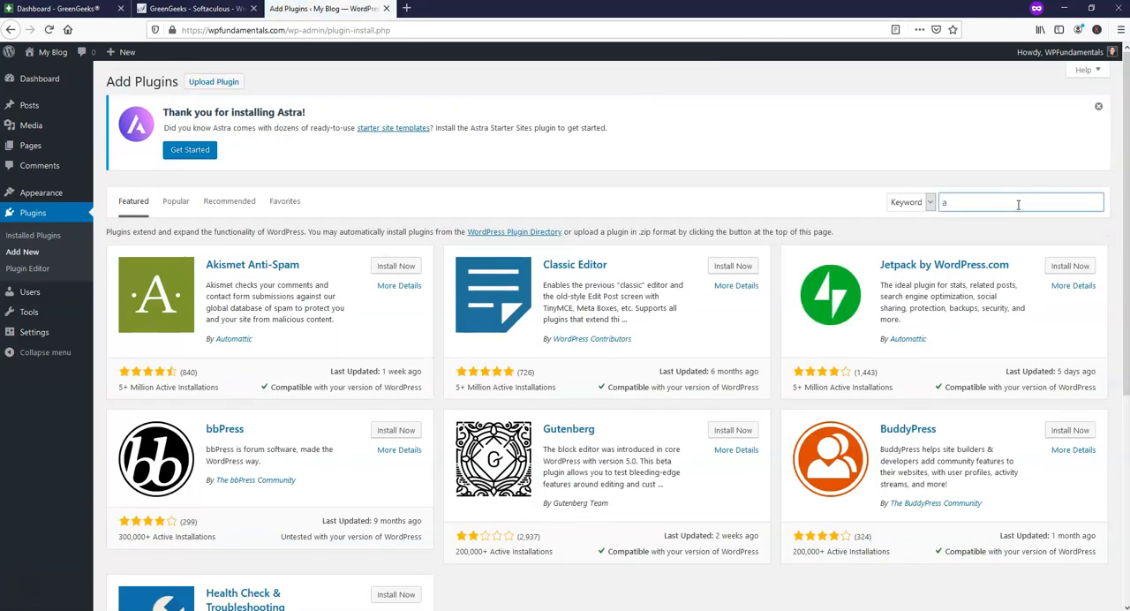
{"action": "type", "text": "stra starter sites"}
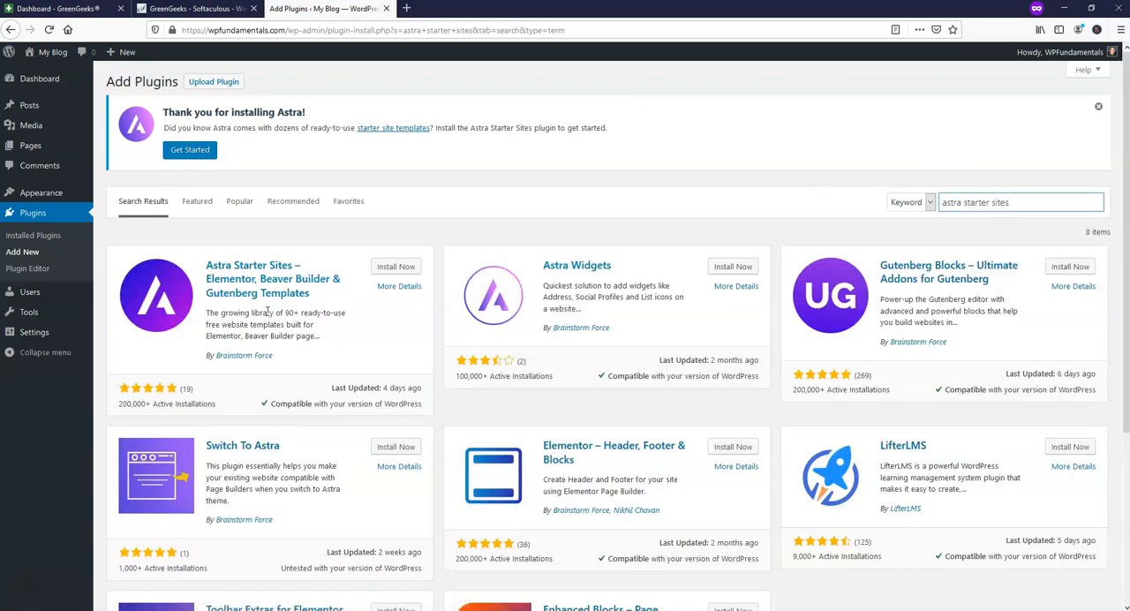
{"action": "left_click", "coordinate": [404, 268]}
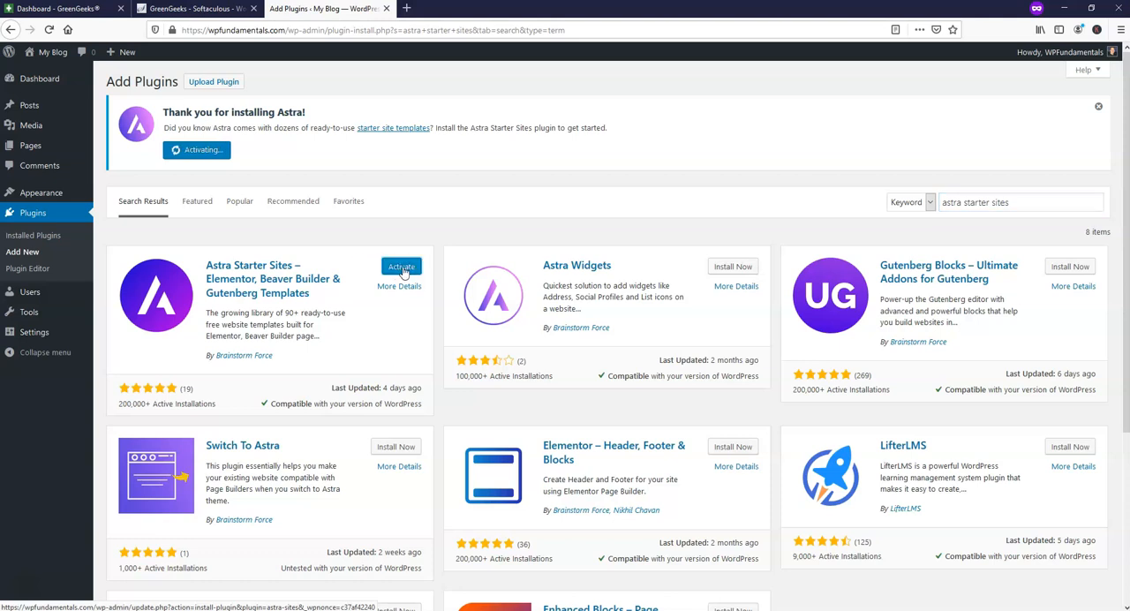
{"action": "left_click", "coordinate": [397, 259]}
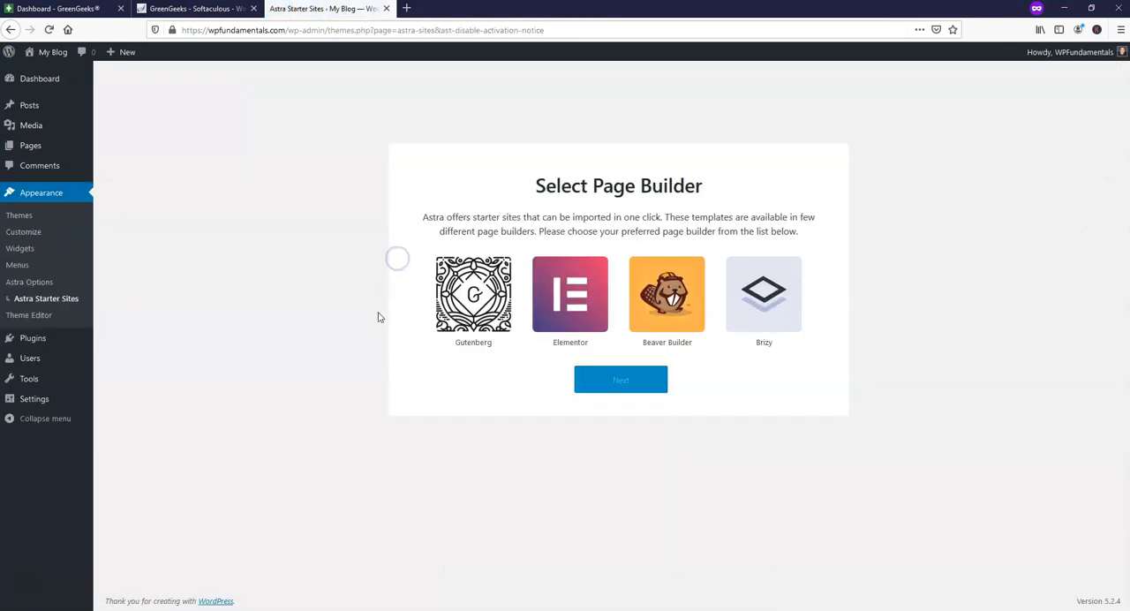
Select Elementor as the page builder for Astra Starter Sites and filter the template library to Free.
{"action": "left_click", "coordinate": [547, 309]}
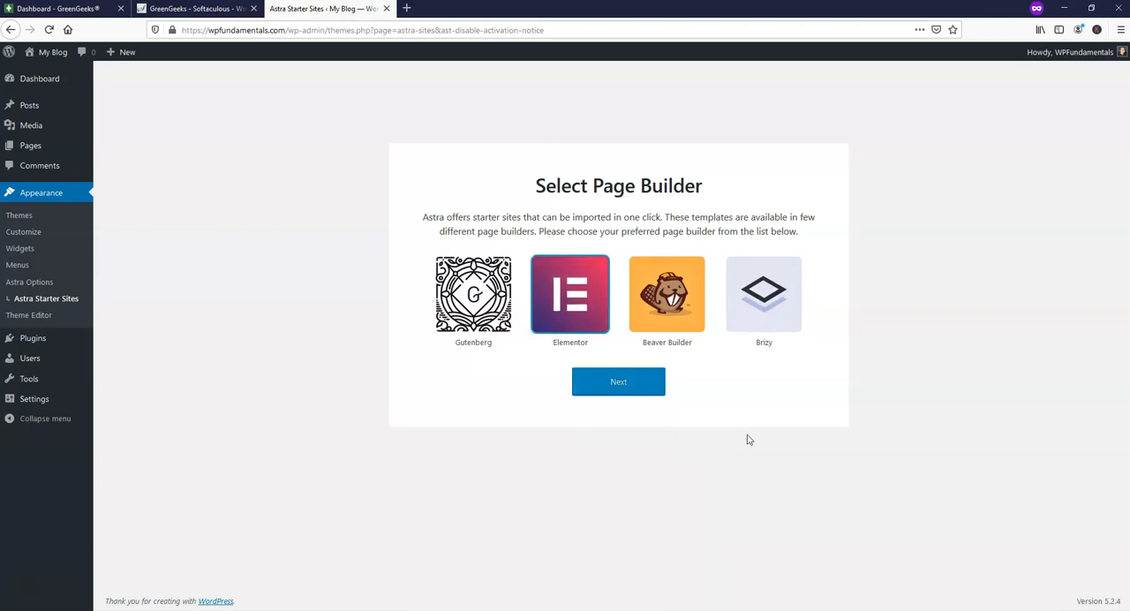
{"action": "left_click", "coordinate": [621, 385]}
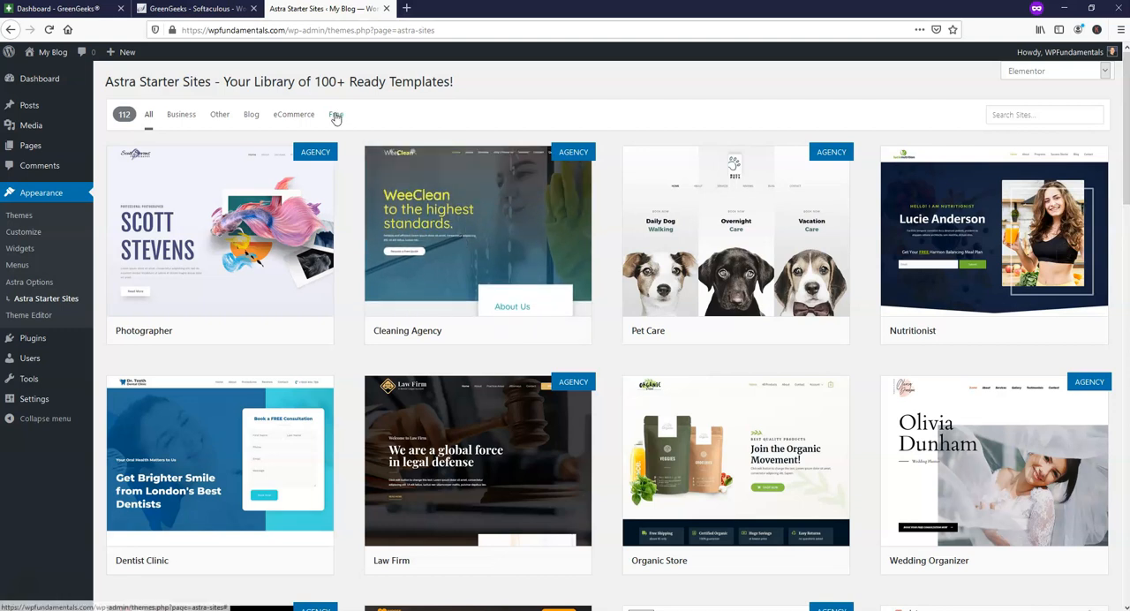
{"action": "left_click", "coordinate": [335, 116]}
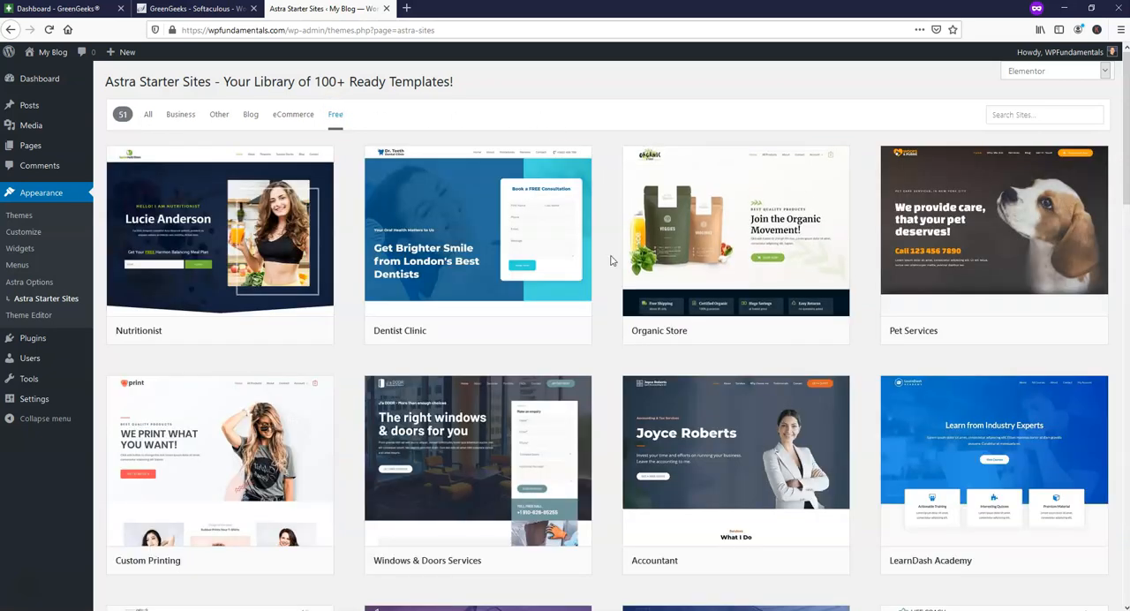
Preview the Fashion Lifestyle Blog starter template and import the full site with the default import options.
{"action": "scroll", "coordinate": [610, 256], "scroll_direction": "down", "scroll_amount": 4}
{"action": "scroll", "coordinate": [610, 256], "scroll_direction": "down", "scroll_amount": 1}
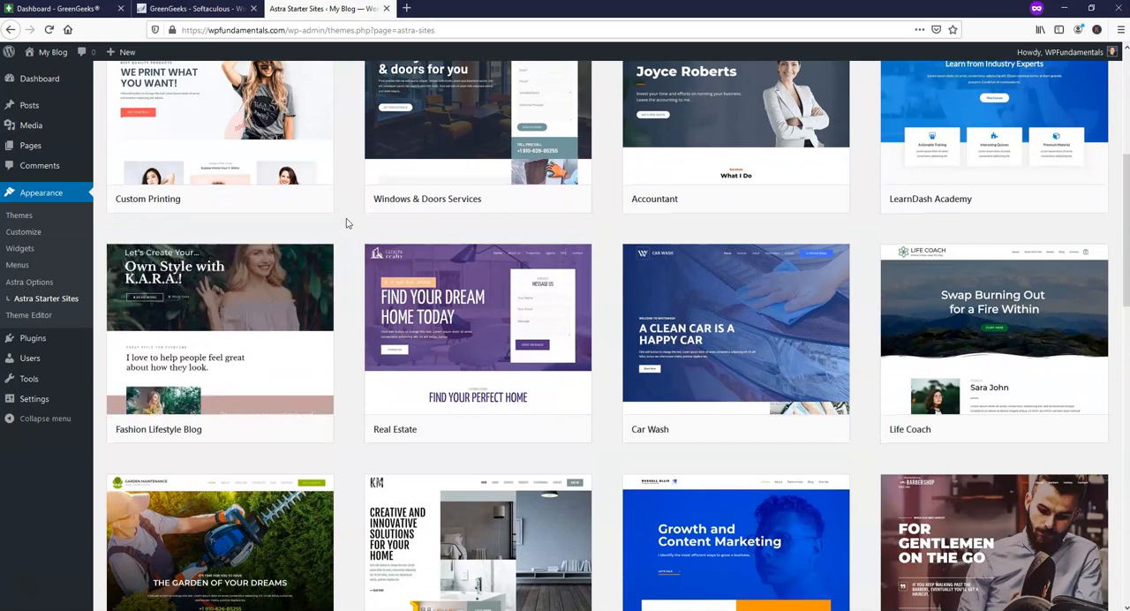
{"action": "mouse_move", "coordinate": [250, 330]}
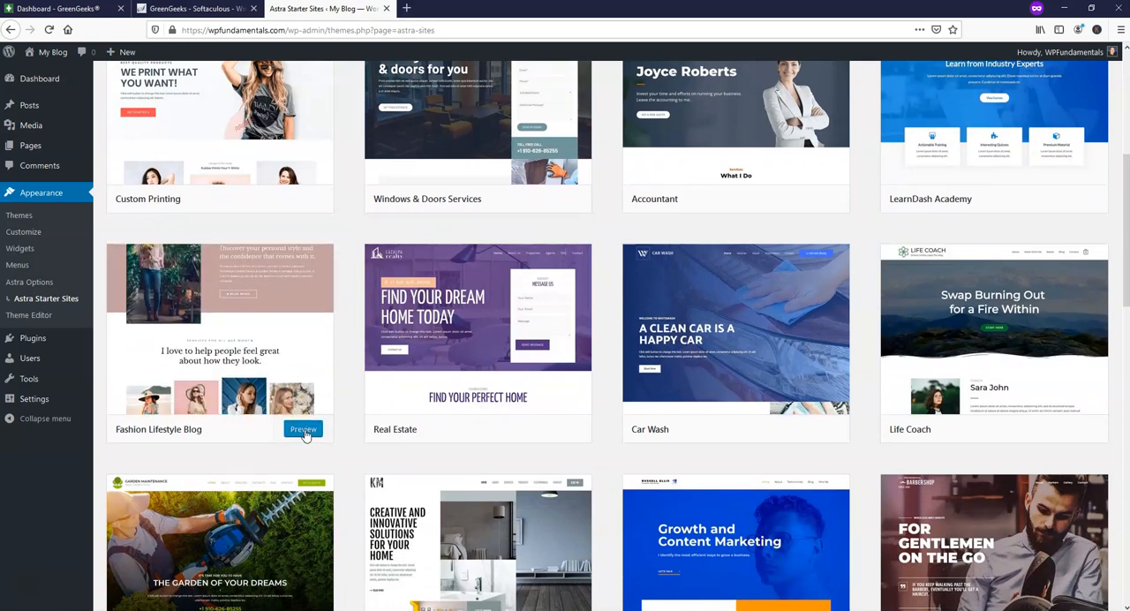
{"action": "left_click", "coordinate": [303, 429]}
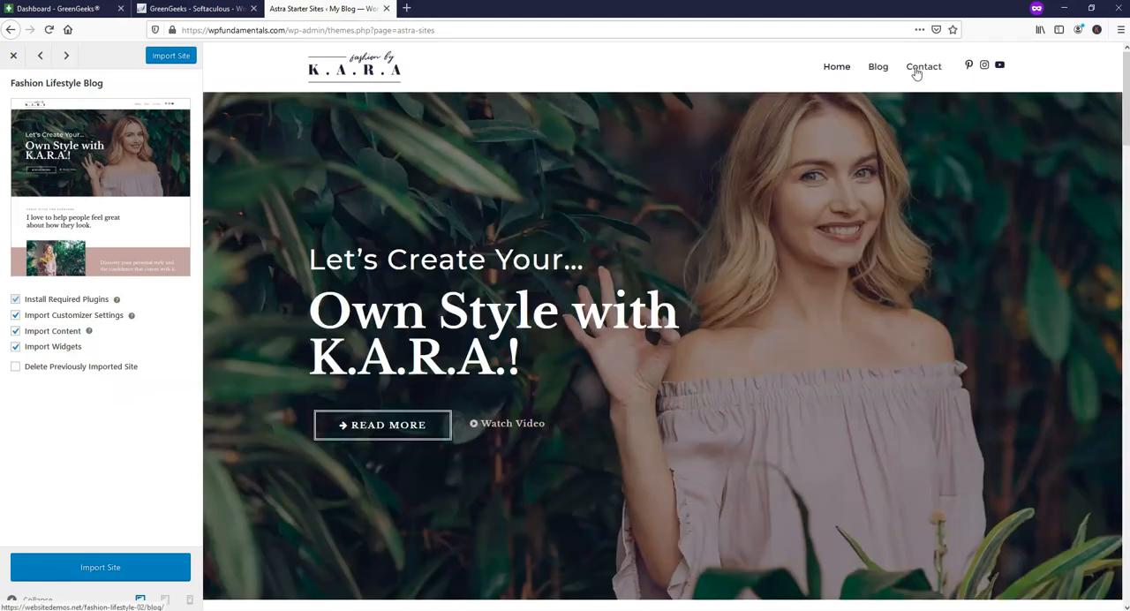
{"action": "left_click", "coordinate": [141, 567]}
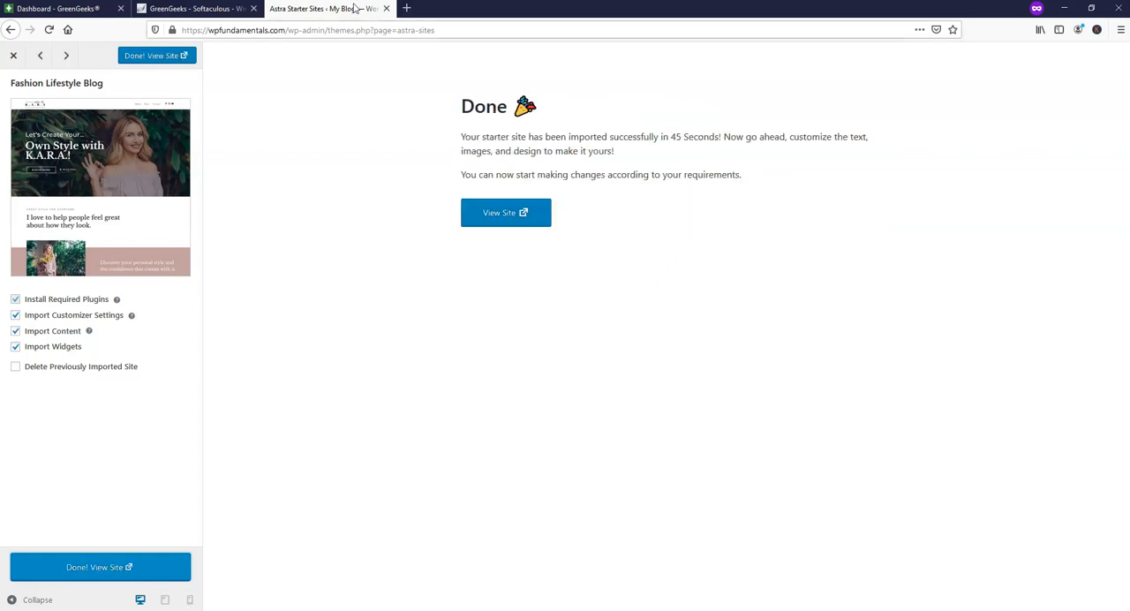
View the imported site and look through its homepage sections, from the hero banner down to the testimonials and brand logos.
{"action": "left_click", "coordinate": [487, 216]}
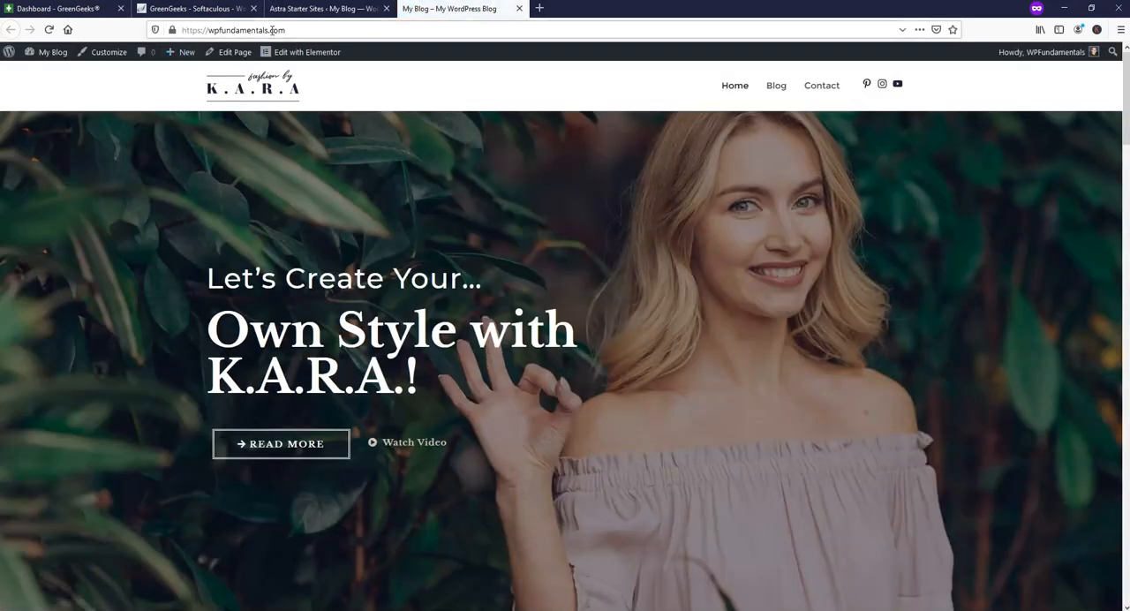
{"action": "scroll", "coordinate": [710, 239], "scroll_direction": "down", "scroll_amount": 7}
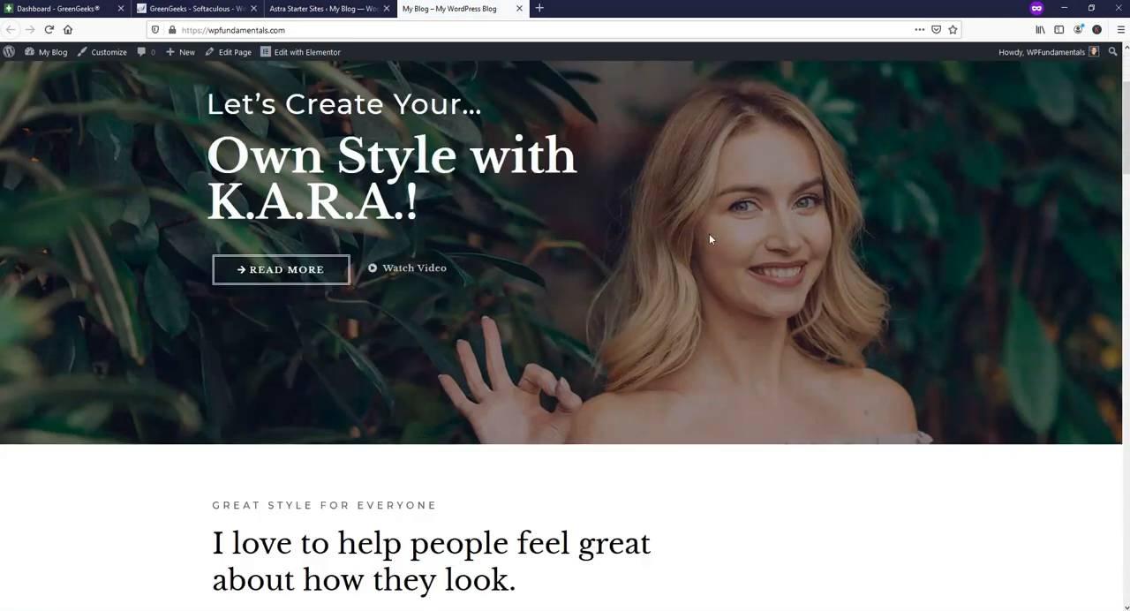
{"action": "scroll", "coordinate": [709, 239], "scroll_direction": "down", "scroll_amount": 15}
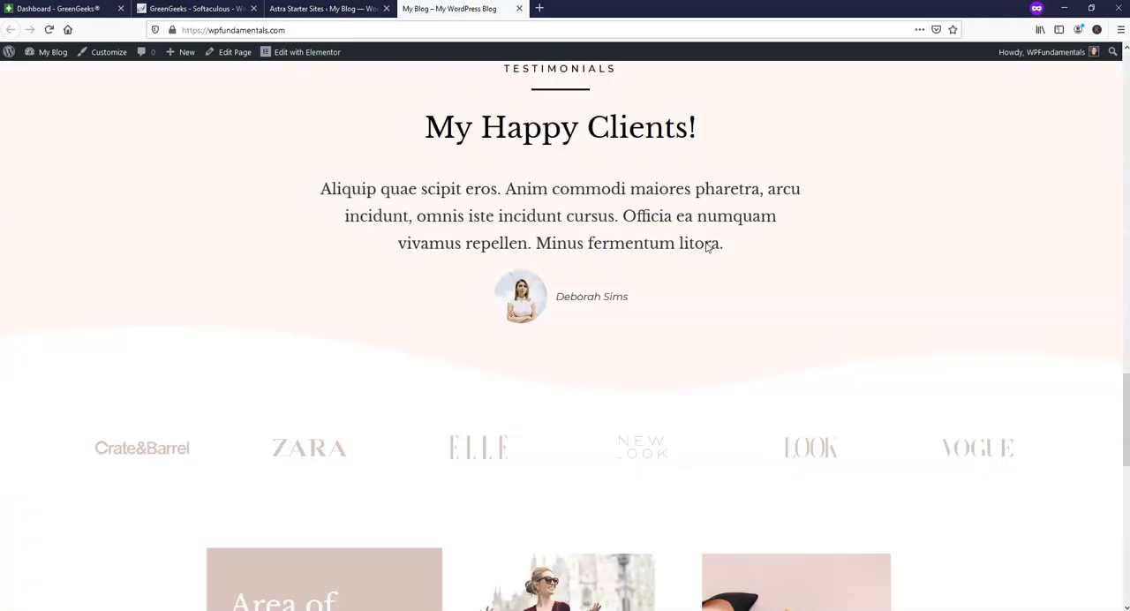
{"action": "scroll", "coordinate": [705, 248], "scroll_direction": "up", "scroll_amount": 20}
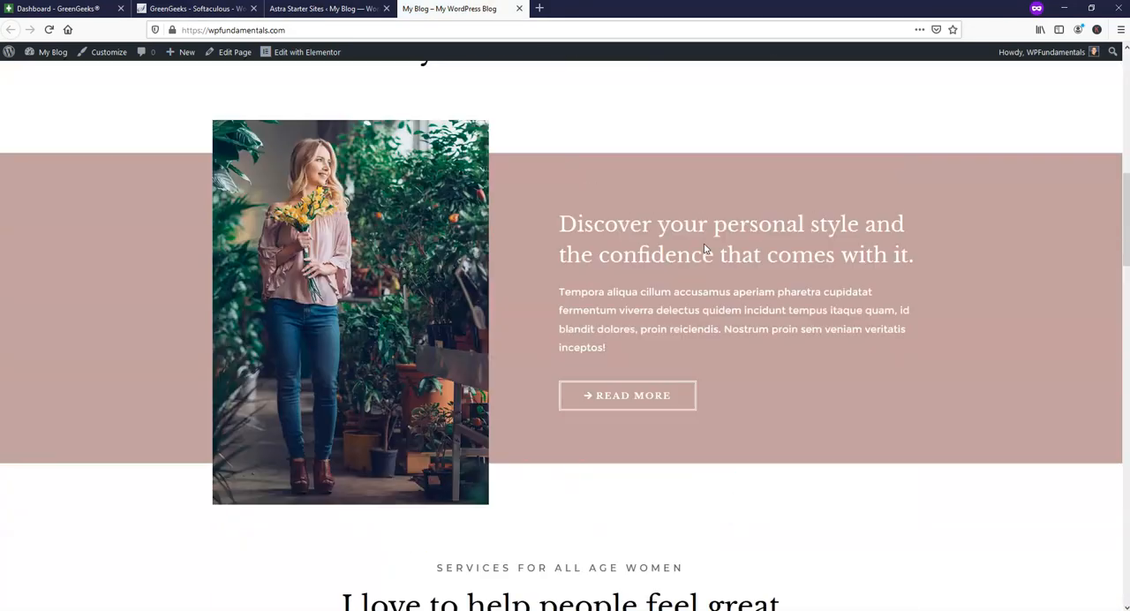
{"action": "scroll", "coordinate": [704, 243], "scroll_direction": "up", "scroll_amount": 2}
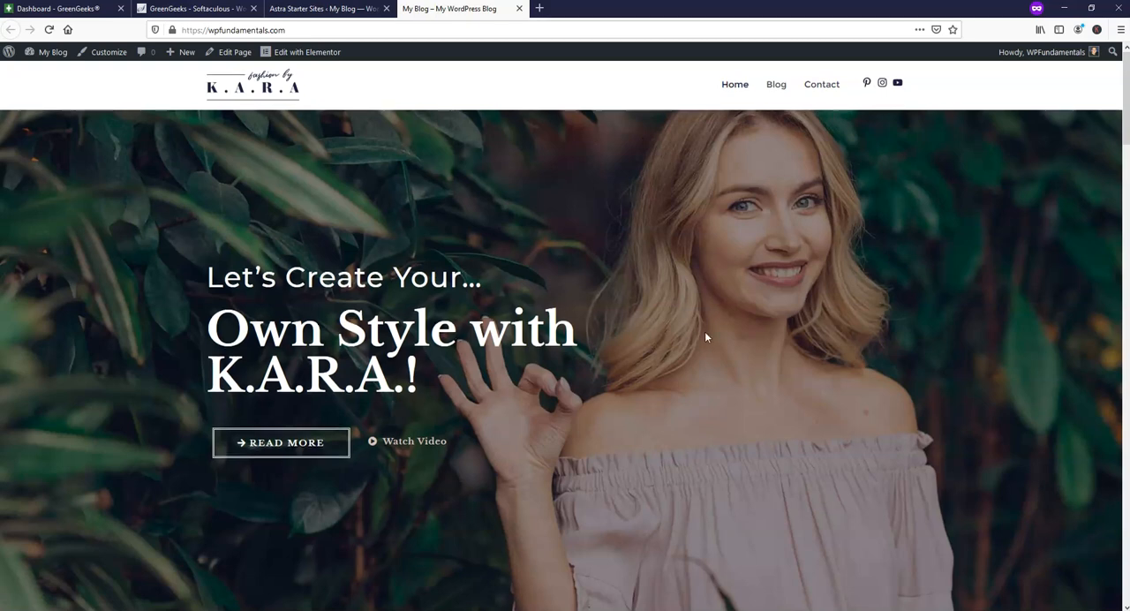
{"action": "scroll", "coordinate": [703, 335], "scroll_direction": "down", "scroll_amount": 10}
{"action": "scroll", "coordinate": [692, 344], "scroll_direction": "up", "scroll_amount": 7}
{"action": "scroll", "coordinate": [688, 343], "scroll_direction": "up", "scroll_amount": 4}
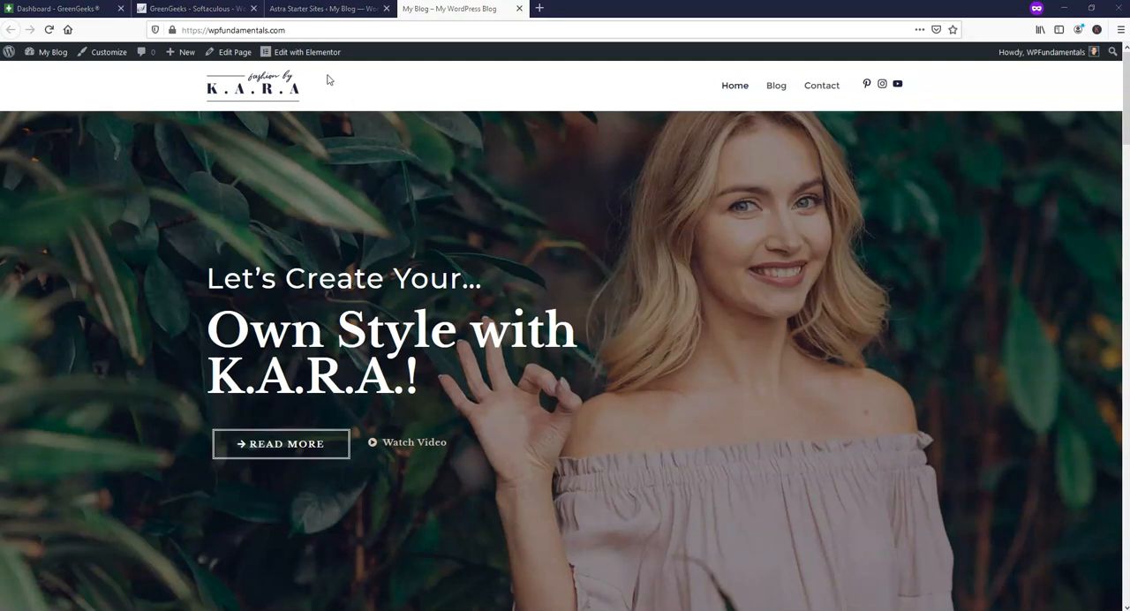
Close the GreenGeeks dashboard and Softaculous pages, and exit the finished Fashion Lifestyle Blog import preview.
{"action": "left_click", "coordinate": [113, 9]}
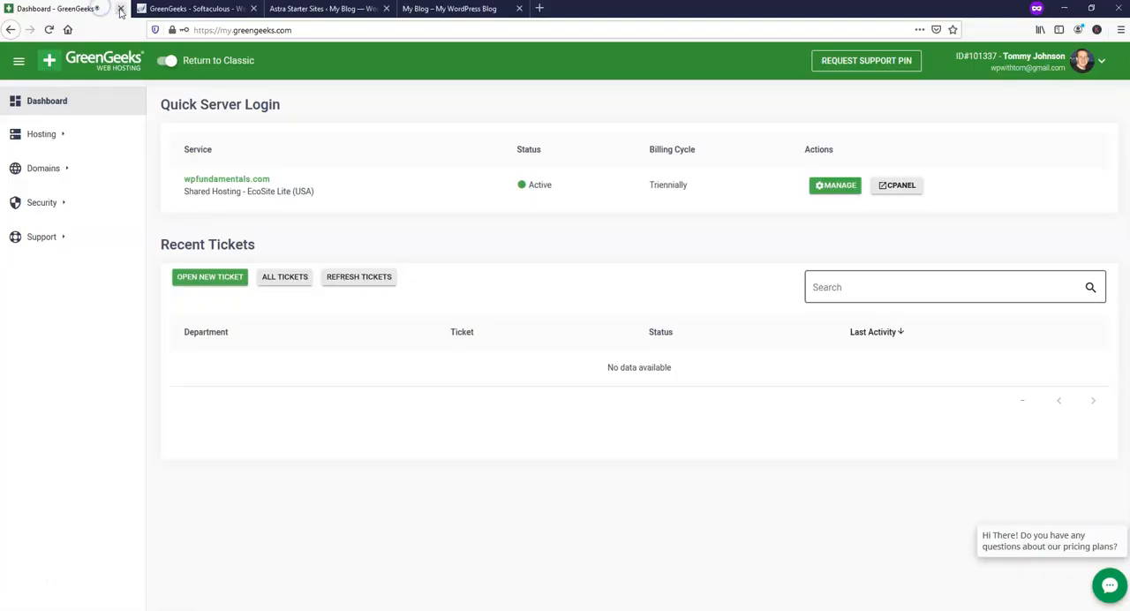
{"action": "left_click", "coordinate": [120, 9]}
{"action": "left_click", "coordinate": [121, 9]}
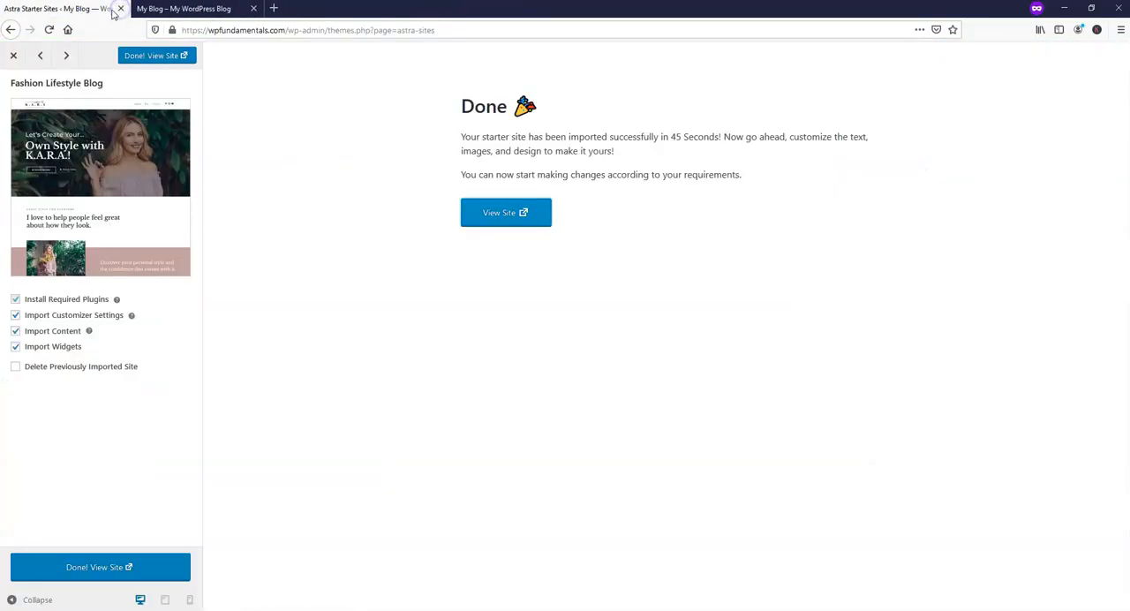
{"action": "left_click", "coordinate": [13, 55]}
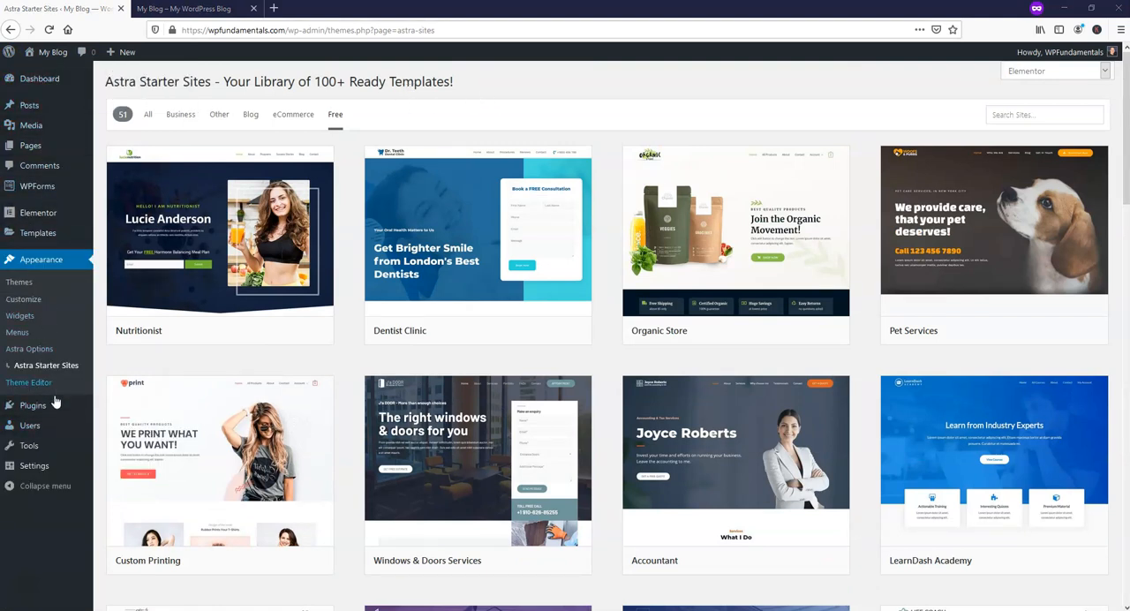
Open the list of all site pages and review the imported pages and their edit options.
{"action": "mouse_move", "coordinate": [59, 157]}
{"action": "mouse_move", "coordinate": [61, 126]}
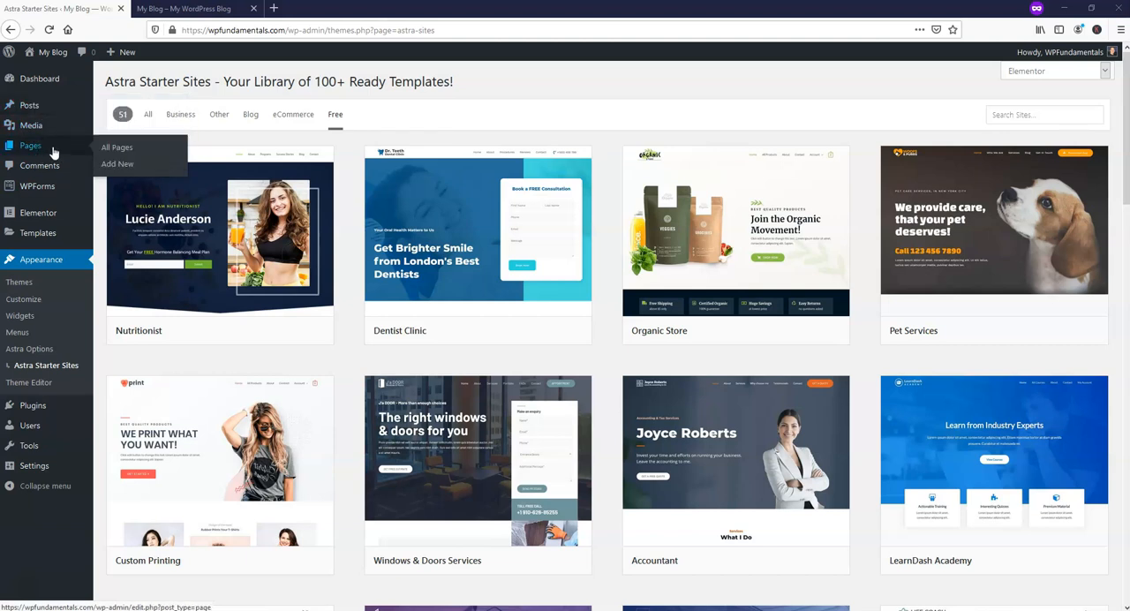
{"action": "left_click", "coordinate": [53, 152]}
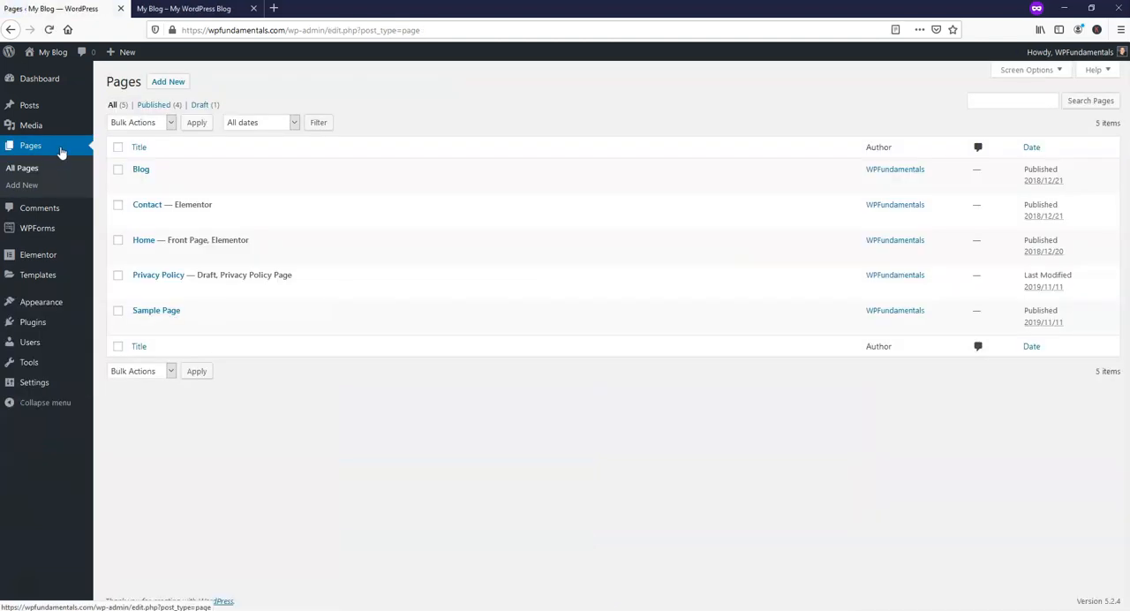
{"action": "mouse_move", "coordinate": [176, 269]}
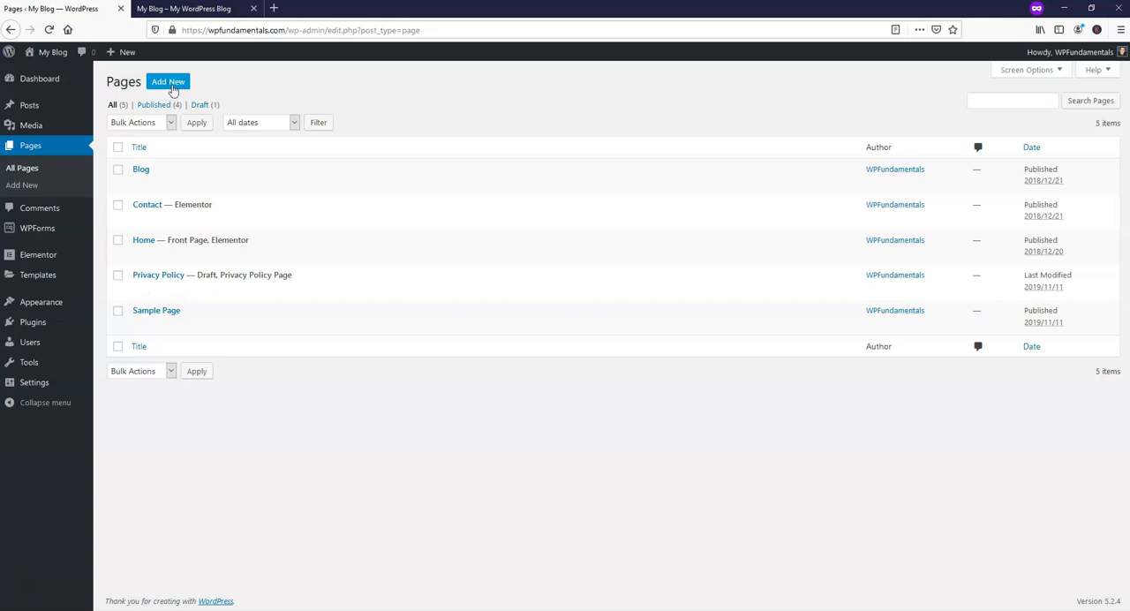
{"action": "mouse_move", "coordinate": [173, 237]}
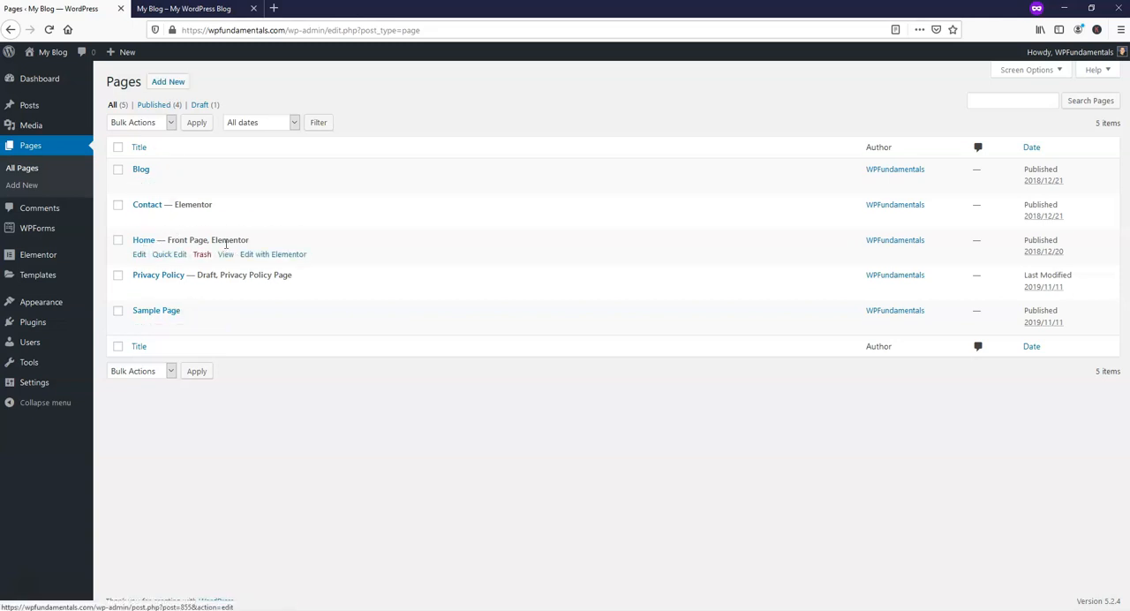
{"action": "mouse_move", "coordinate": [146, 322]}
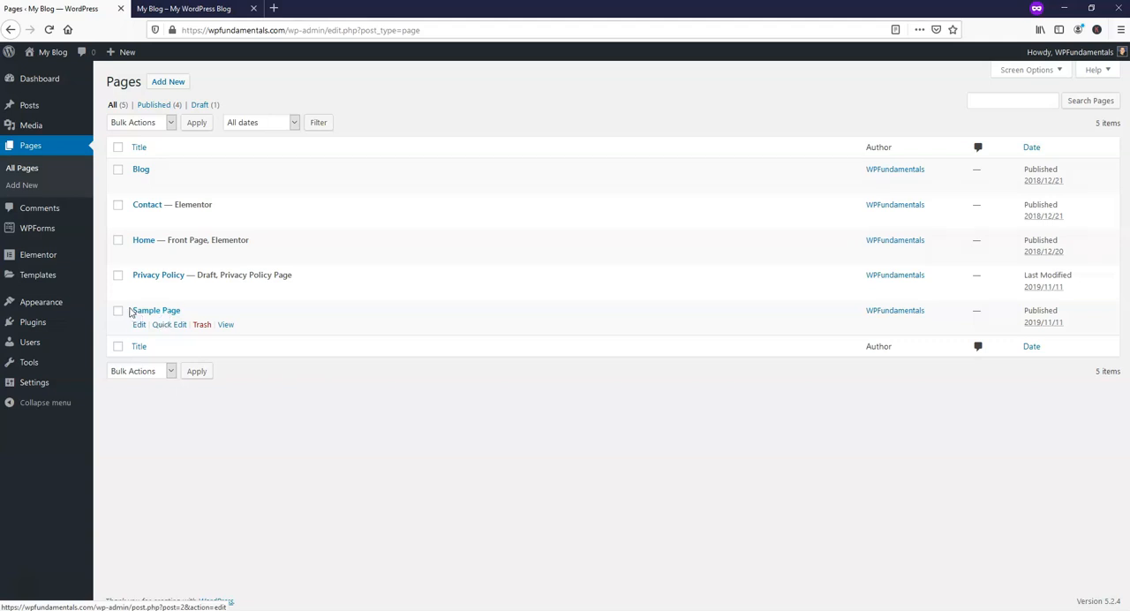
Open the menu editor and compare the Primary Menu structure with the navigation on the live site.
{"action": "mouse_move", "coordinate": [61, 305]}
{"action": "left_click", "coordinate": [116, 353]}
{"action": "left_click", "coordinate": [190, 10]}
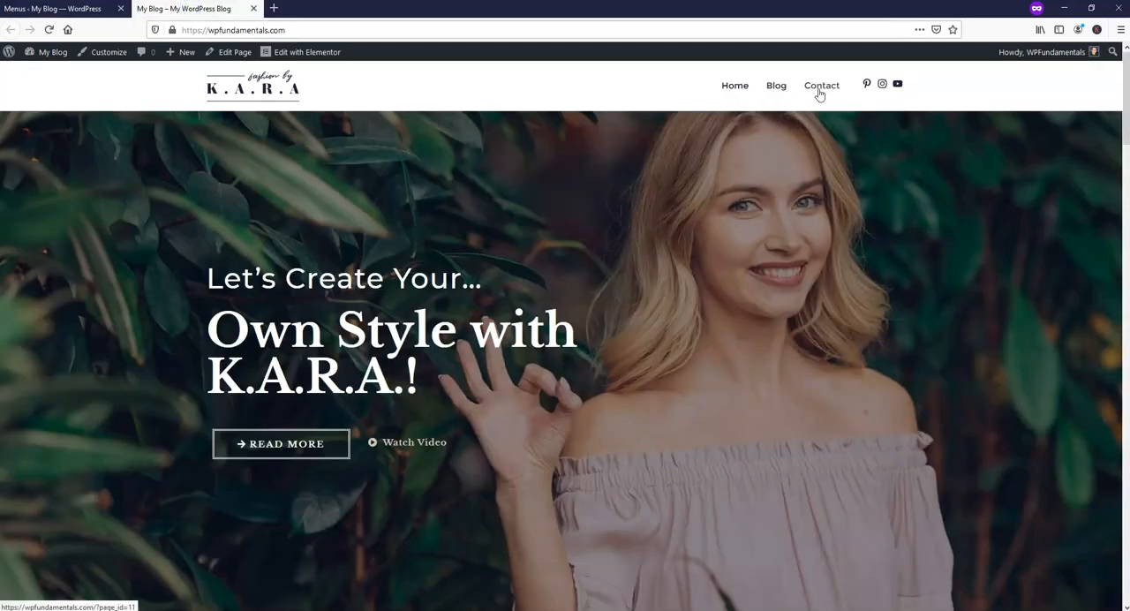
{"action": "left_click", "coordinate": [43, 8]}
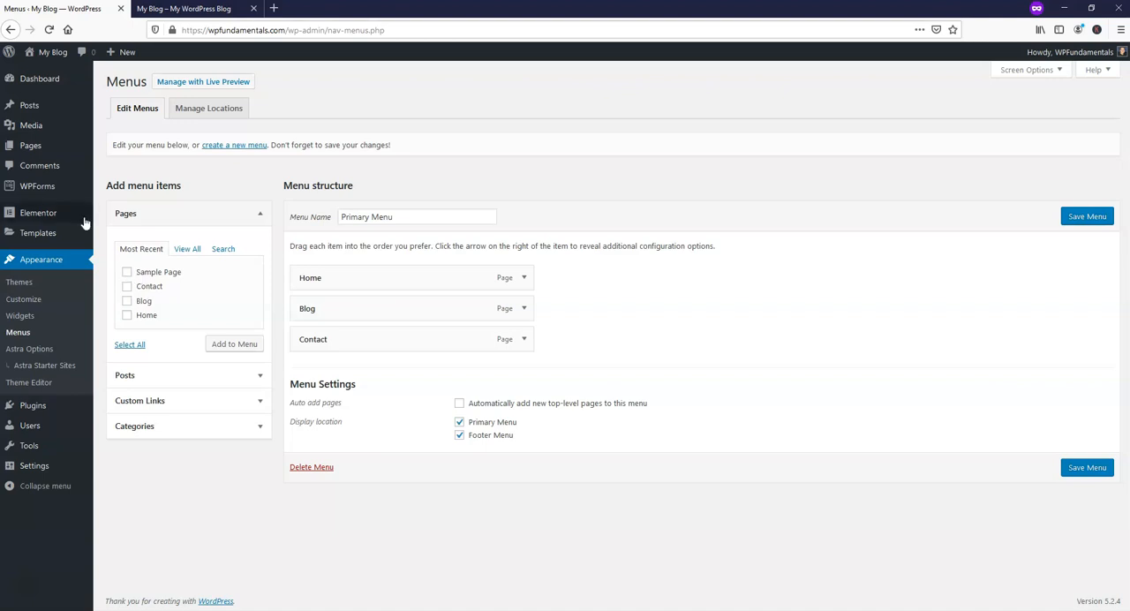
Add Sample Page to the Primary Menu, save the menu, and reload the live site to check the navigation.
{"action": "mouse_move", "coordinate": [62, 145]}
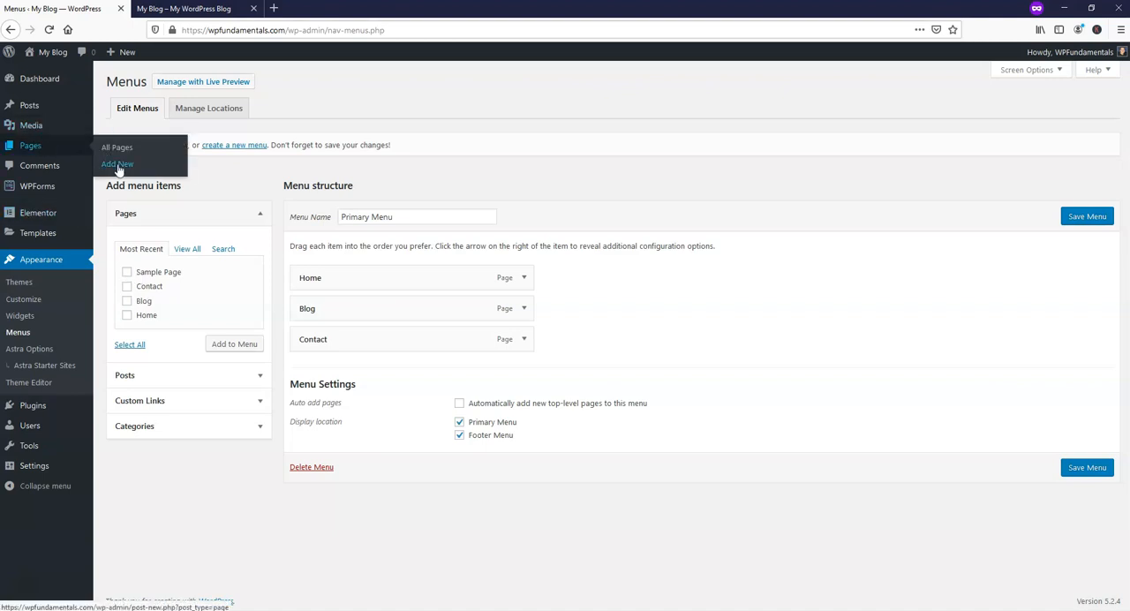
{"action": "left_click", "coordinate": [127, 272]}
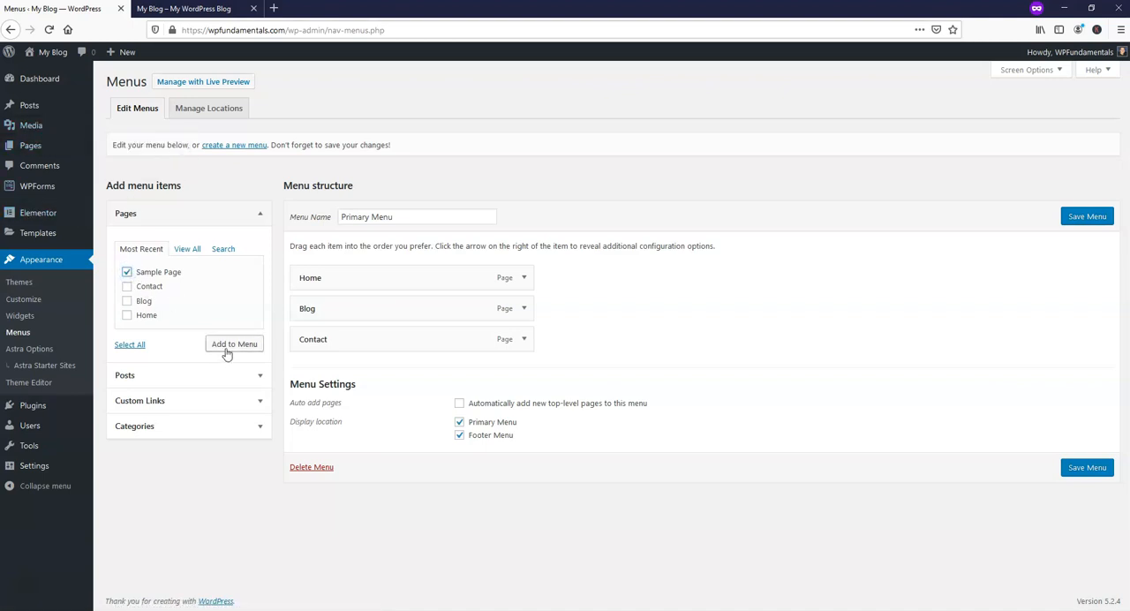
{"action": "left_click", "coordinate": [227, 349]}
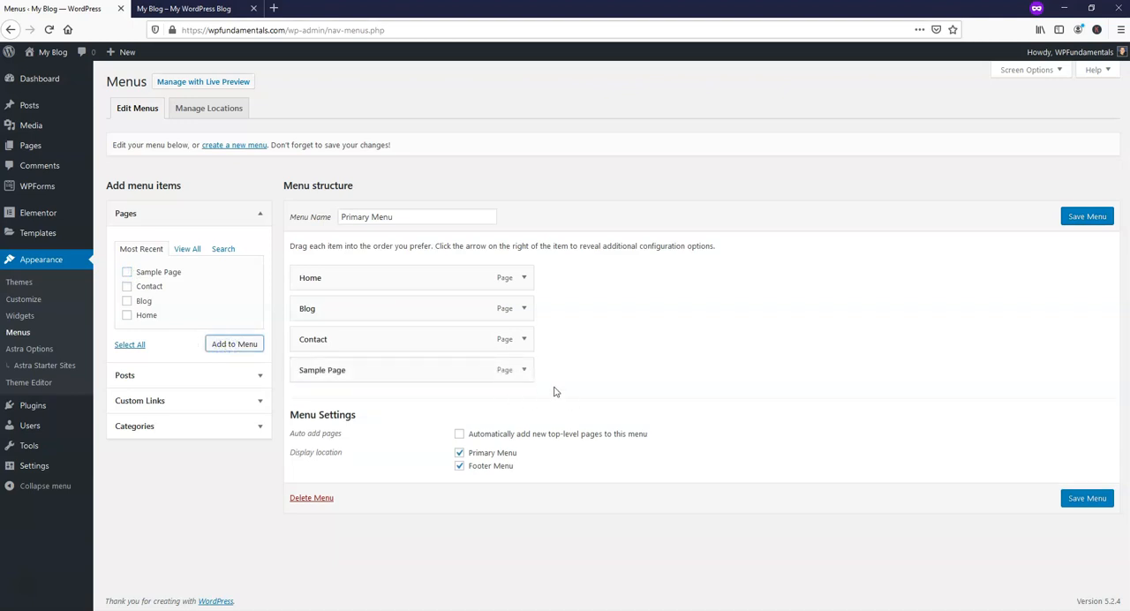
{"action": "left_click", "coordinate": [1086, 499]}
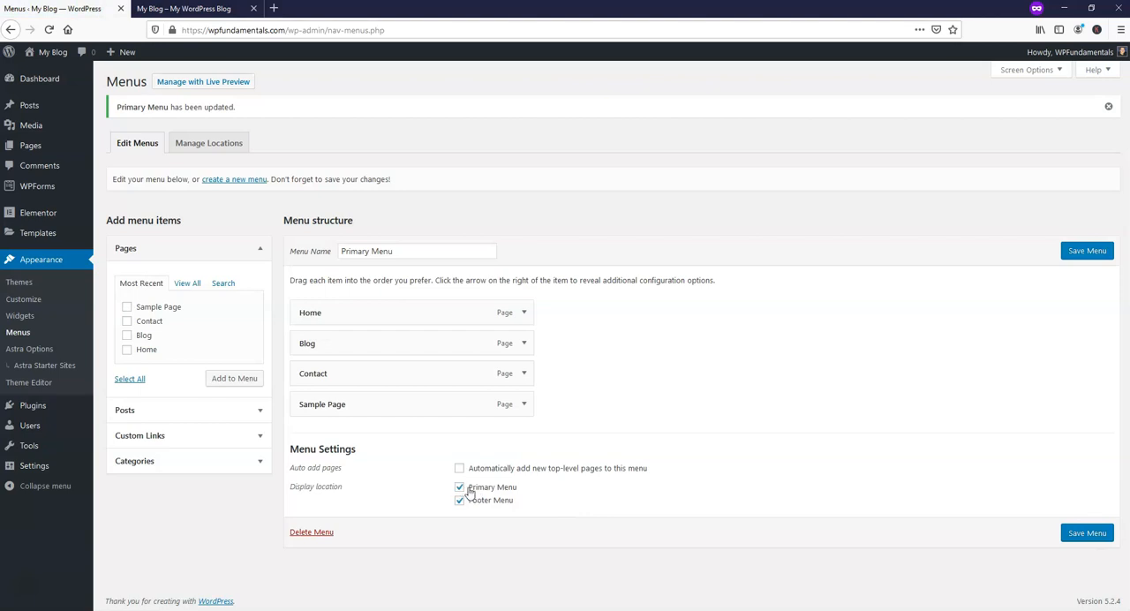
{"action": "left_click", "coordinate": [196, 9]}
{"action": "left_click", "coordinate": [49, 30]}
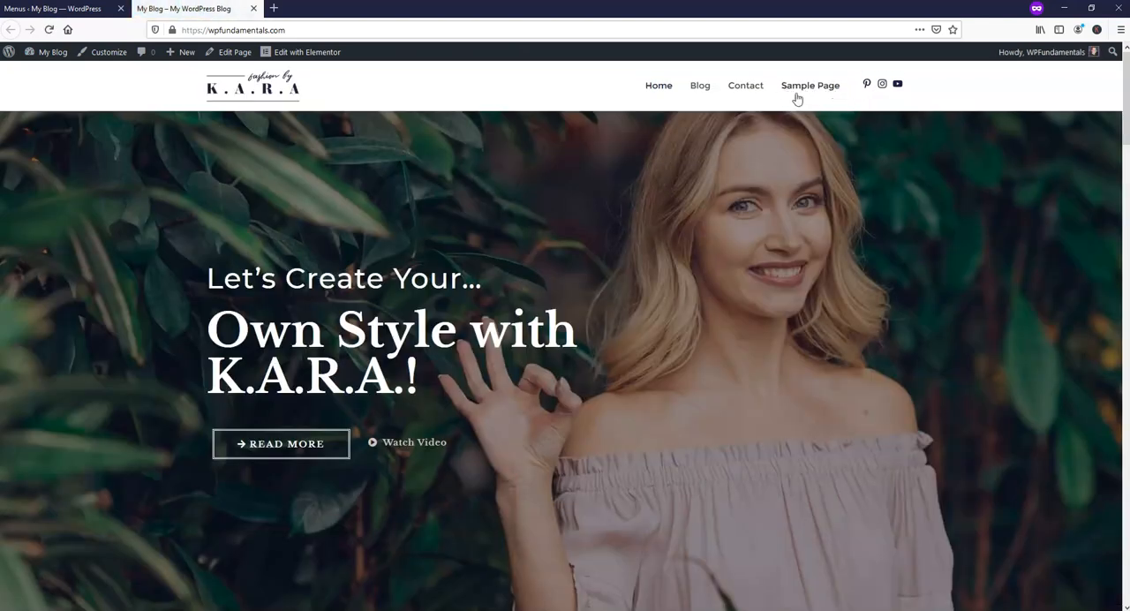
Return to the menu editor and remove the Sample Page item from the Primary Menu.
{"action": "left_click", "coordinate": [64, 9]}
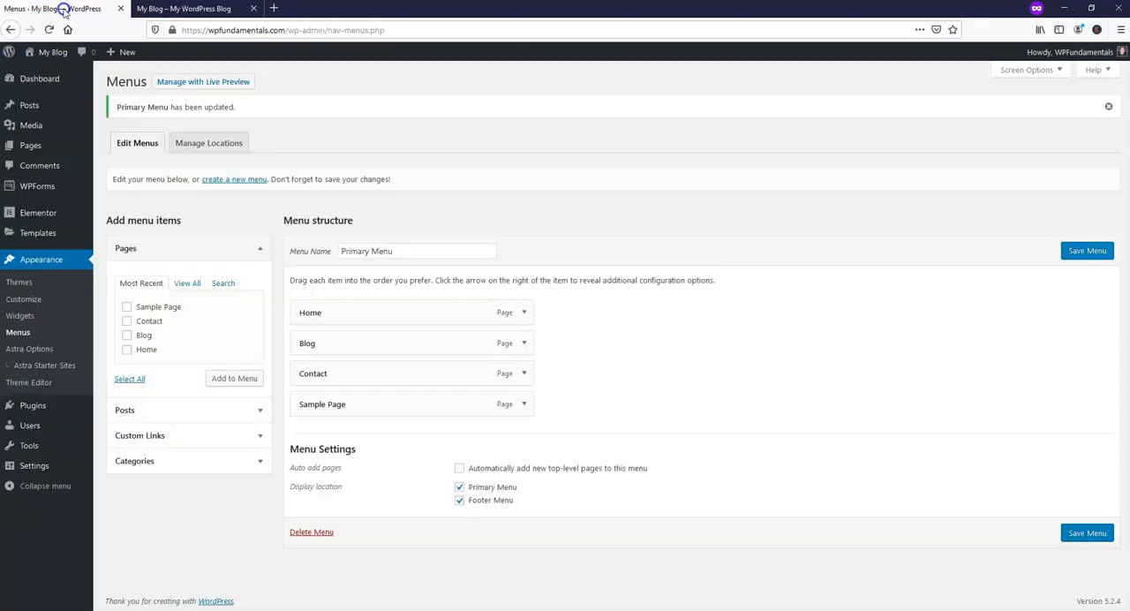
{"action": "left_click", "coordinate": [525, 405]}
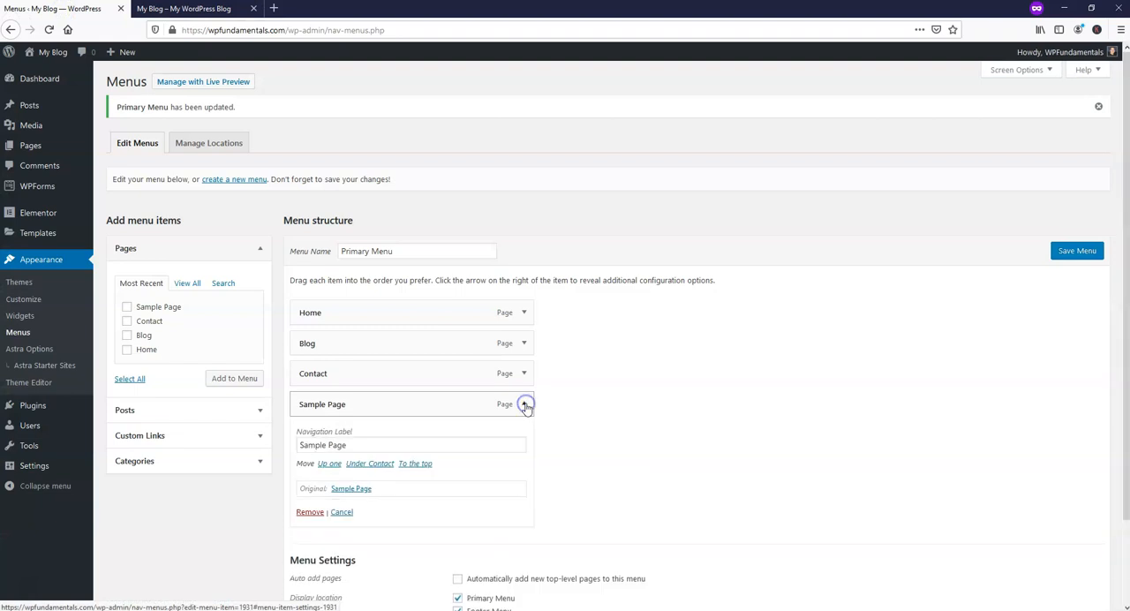
{"action": "left_click", "coordinate": [304, 512]}
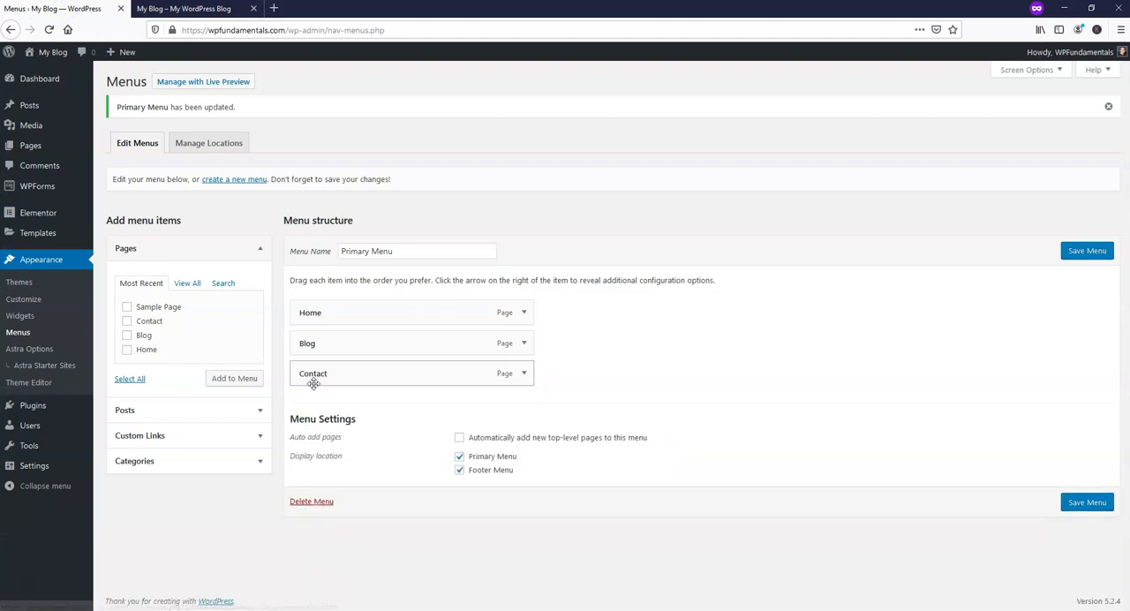
Move Contact above Blog in the Primary Menu, save the menu, and reload the live site to check the order.
{"action": "left_click_drag", "start_coordinate": [302, 370], "coordinate": [305, 343]}
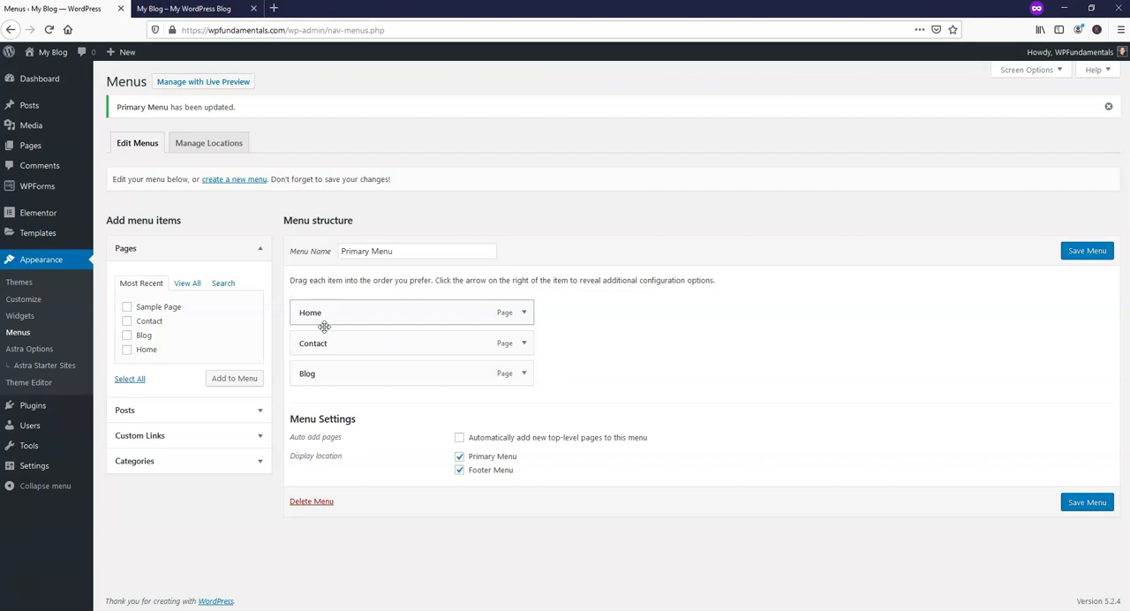
{"action": "left_click", "coordinate": [1073, 506]}
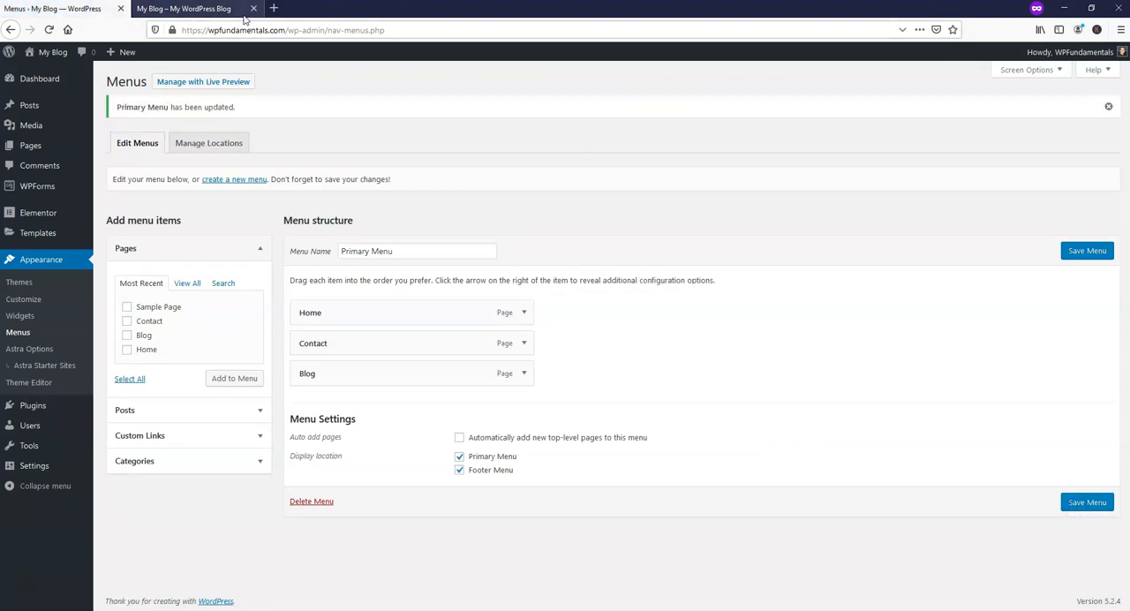
{"action": "left_click", "coordinate": [200, 9]}
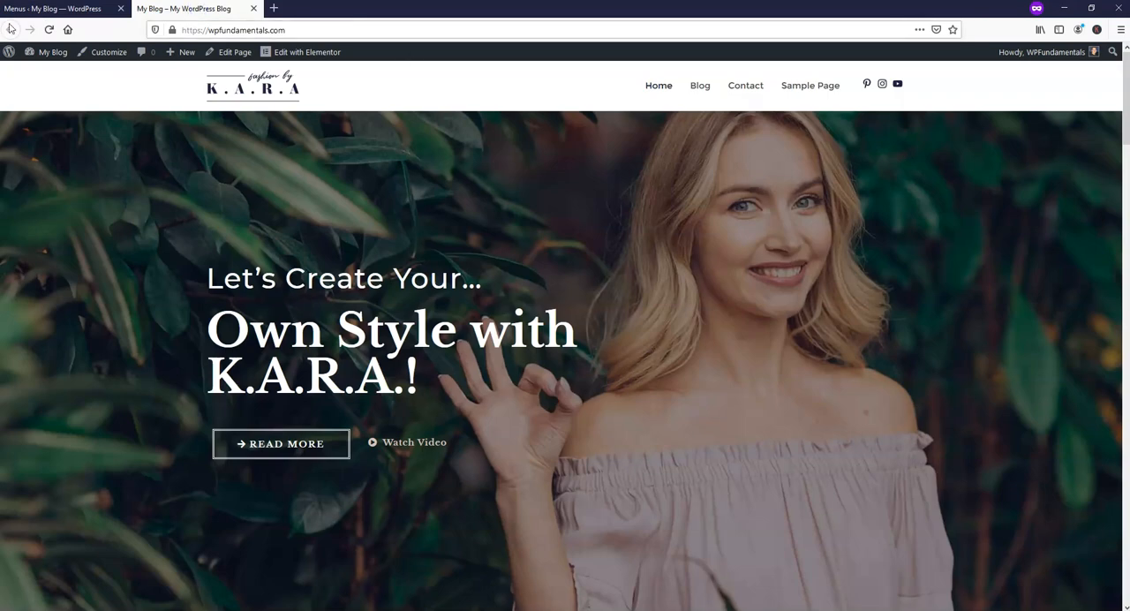
{"action": "left_click", "coordinate": [47, 29]}
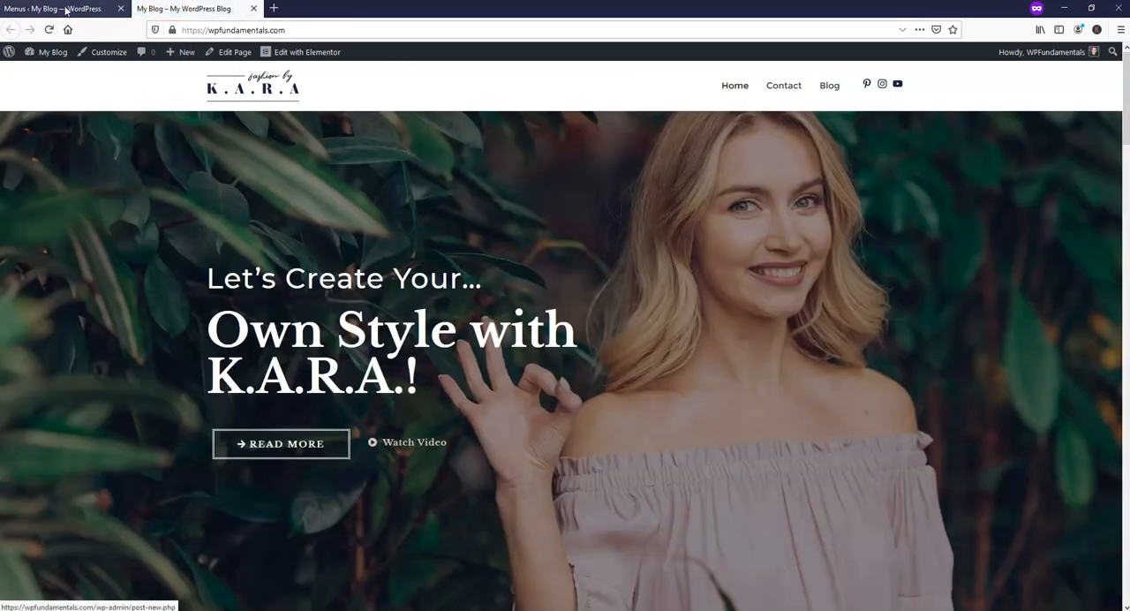
Move Contact back below Blog in the Primary Menu and save the menu.
{"action": "left_click", "coordinate": [69, 9]}
{"action": "left_click_drag", "start_coordinate": [325, 342], "coordinate": [326, 367]}
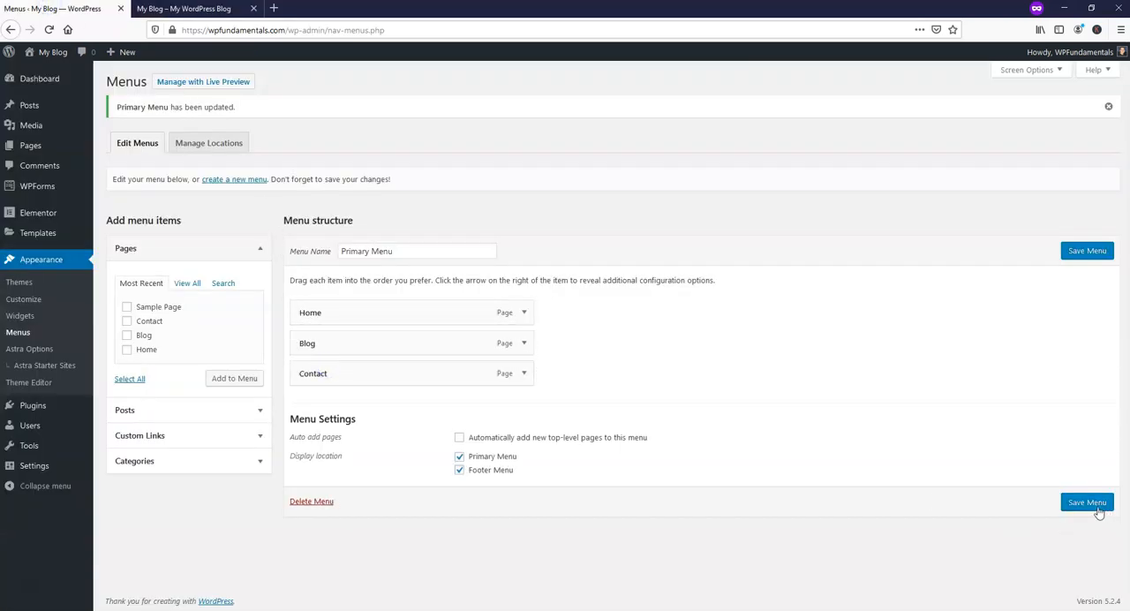
{"action": "left_click", "coordinate": [1097, 508]}
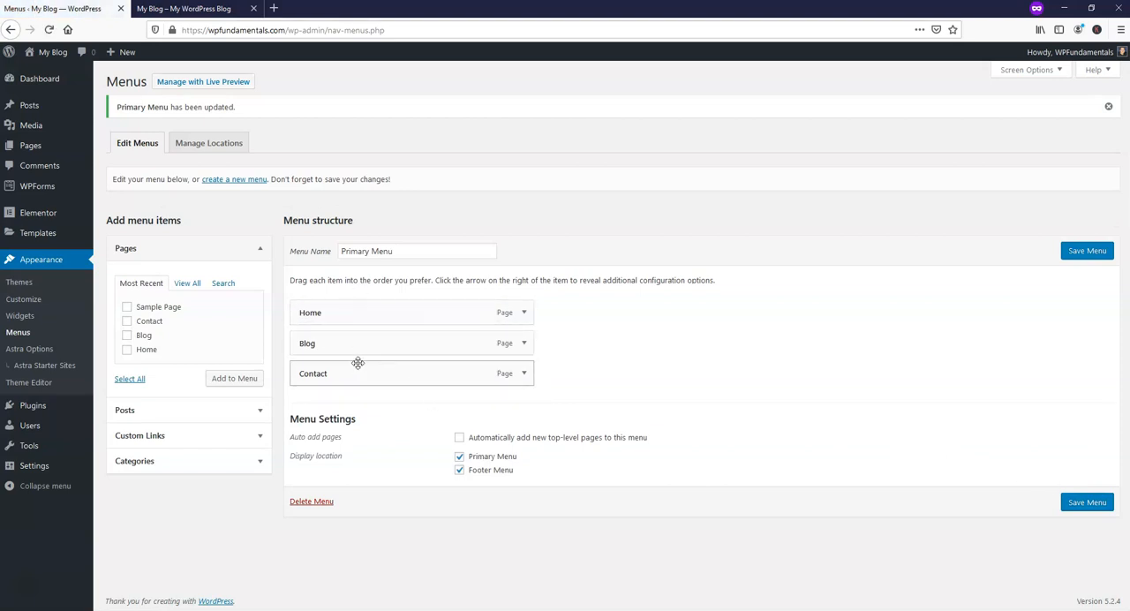
Nest Contact as a sub item under Blog in the Primary Menu, save the menu, and reload the live site.
{"action": "mouse_move", "coordinate": [311, 373]}
{"action": "left_mouse_down"}
{"action": "mouse_move", "coordinate": [341, 371]}
{"action": "mouse_move", "coordinate": [325, 365]}
{"action": "left_mouse_up"}
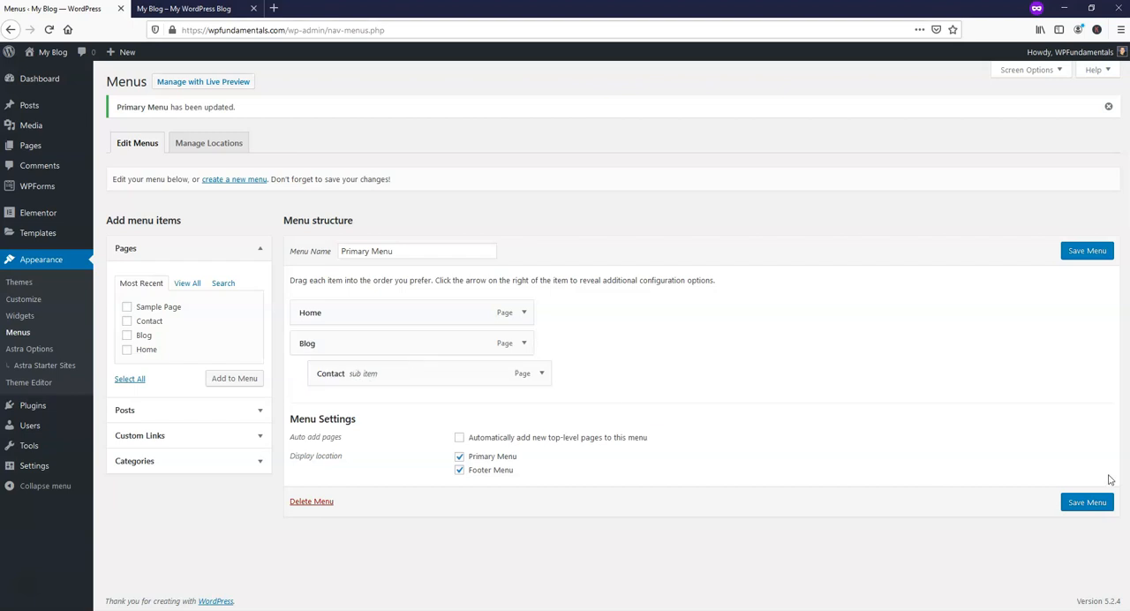
{"action": "left_click", "coordinate": [1087, 500]}
{"action": "left_click", "coordinate": [189, 9]}
{"action": "left_click", "coordinate": [50, 31]}
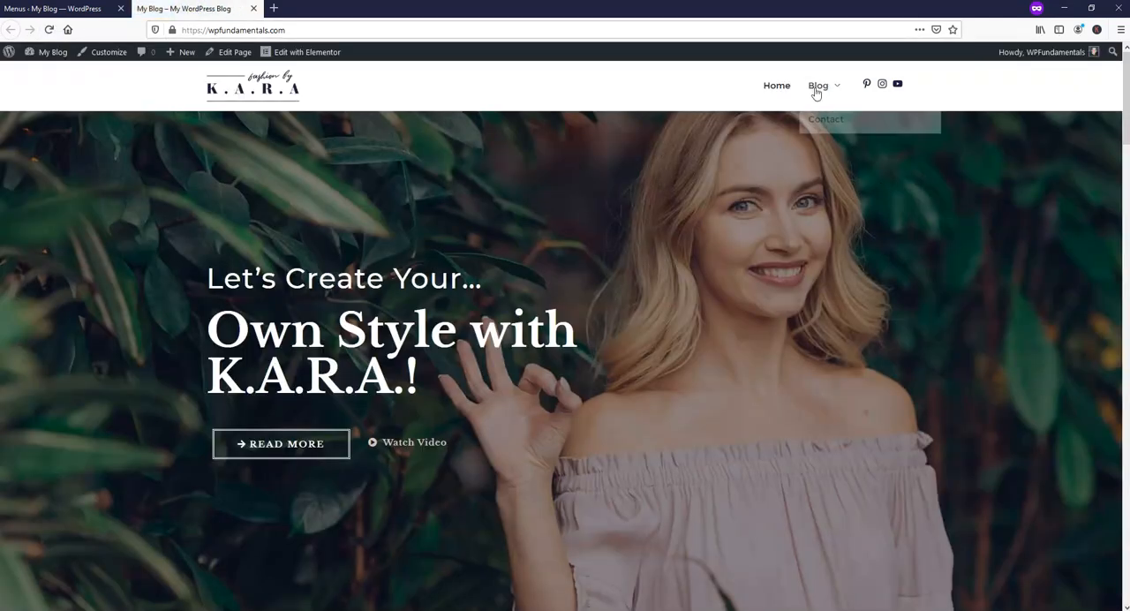
Check the Blog submenu on the live site by opening its Contact entry, and go back to Home.
{"action": "left_click", "coordinate": [830, 88]}
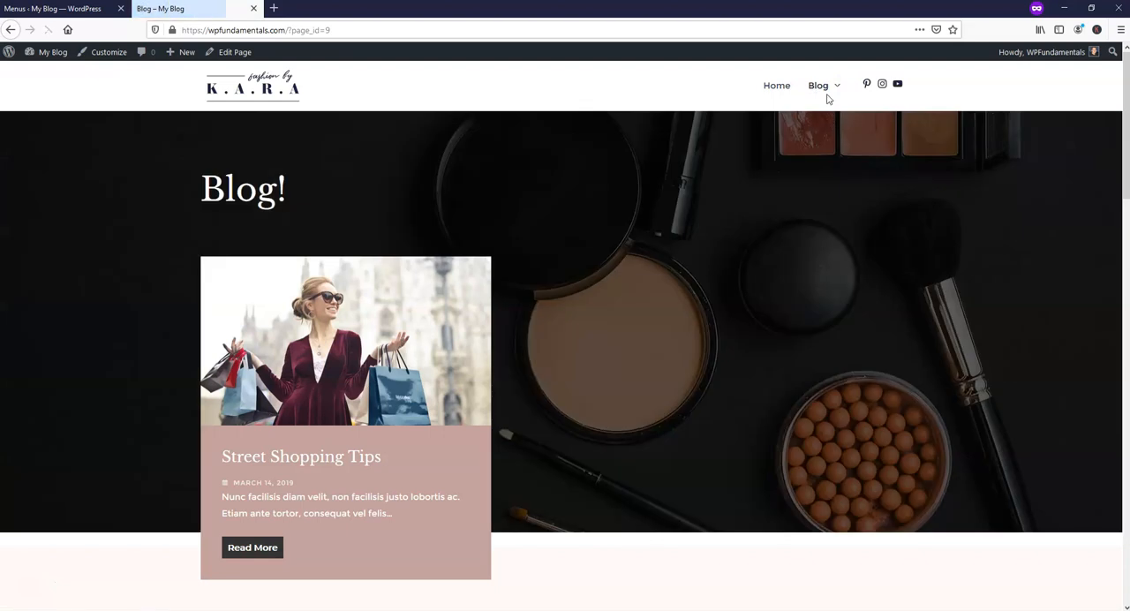
{"action": "mouse_move", "coordinate": [820, 89]}
{"action": "left_click", "coordinate": [825, 118]}
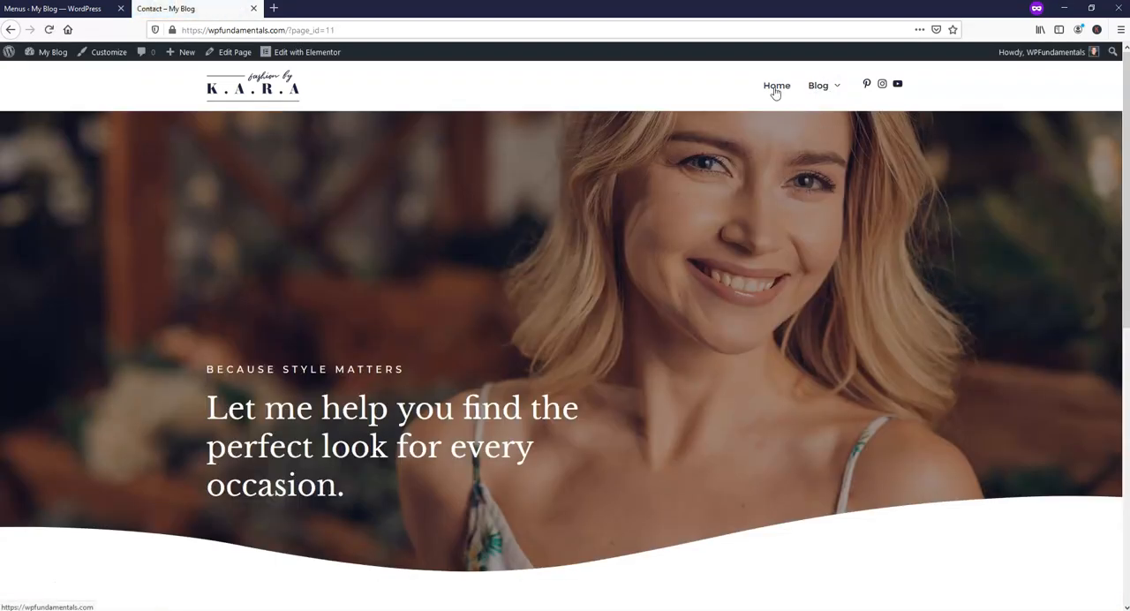
{"action": "left_click", "coordinate": [775, 88]}
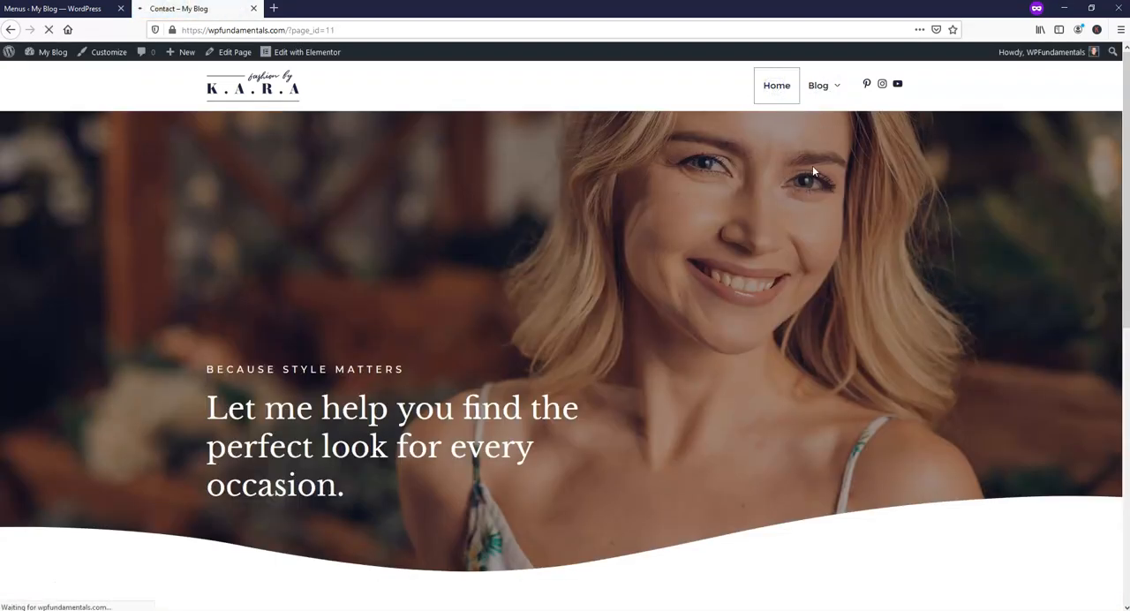
Move Contact back to the top level below Blog, save the Primary Menu, and reload the live site to check it.
{"action": "left_click", "coordinate": [74, 12]}
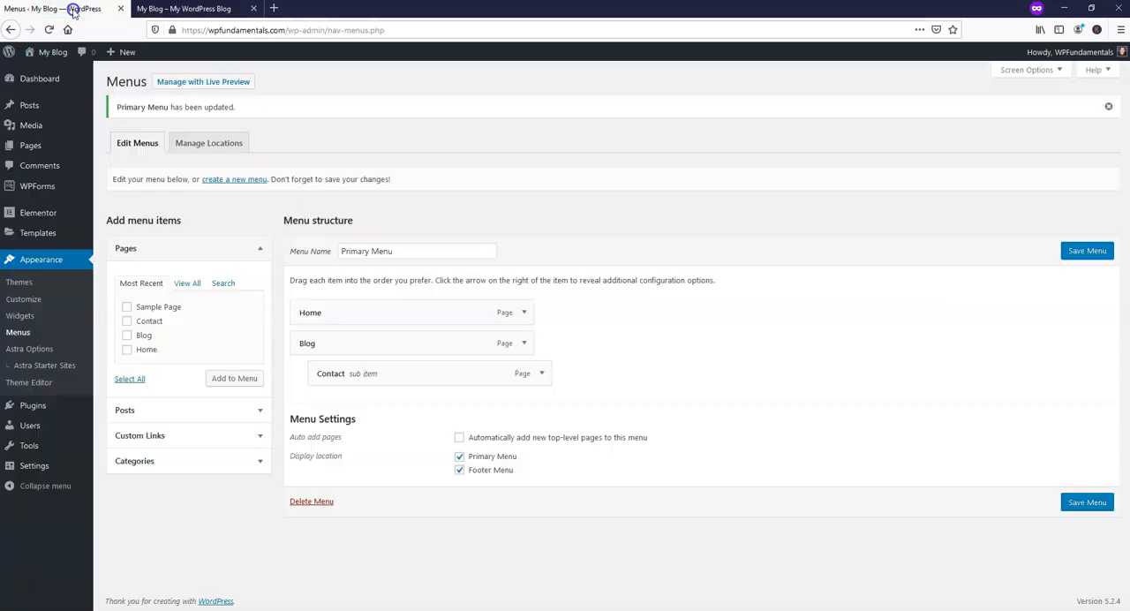
{"action": "mouse_move", "coordinate": [366, 373]}
{"action": "left_mouse_down"}
{"action": "mouse_move", "coordinate": [346, 365]}
{"action": "mouse_move", "coordinate": [345, 333]}
{"action": "mouse_move", "coordinate": [353, 380]}
{"action": "left_mouse_up"}
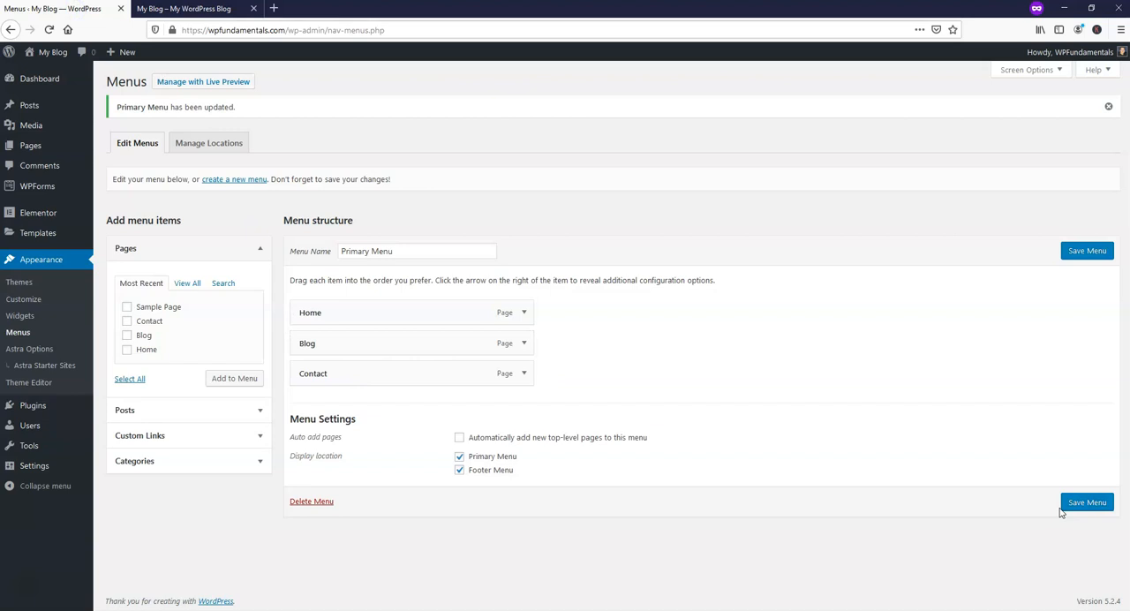
{"action": "left_click", "coordinate": [1063, 509]}
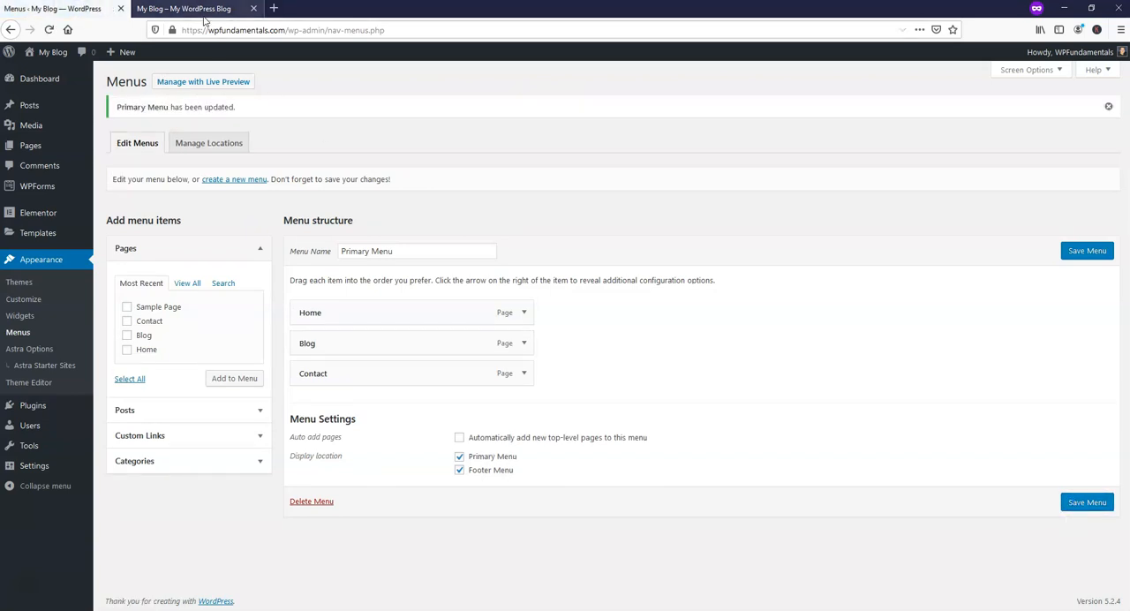
{"action": "left_click", "coordinate": [204, 12]}
{"action": "left_click", "coordinate": [48, 30]}
{"action": "mouse_move", "coordinate": [816, 89]}
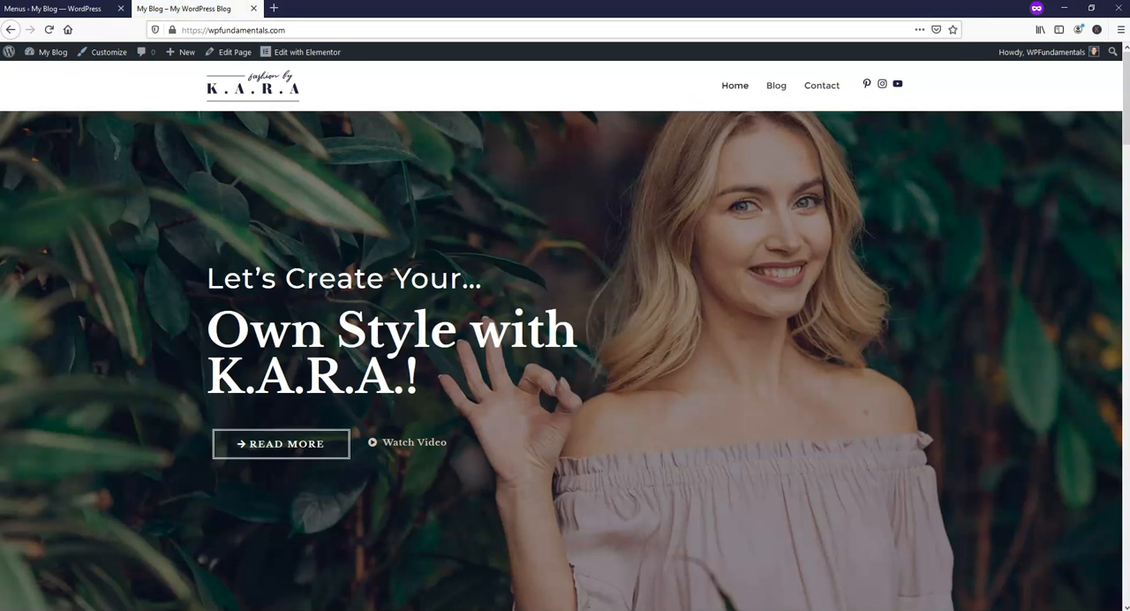
Open the list of all pages in the WordPress dashboard and review its entries.
{"action": "left_click", "coordinate": [44, 10]}
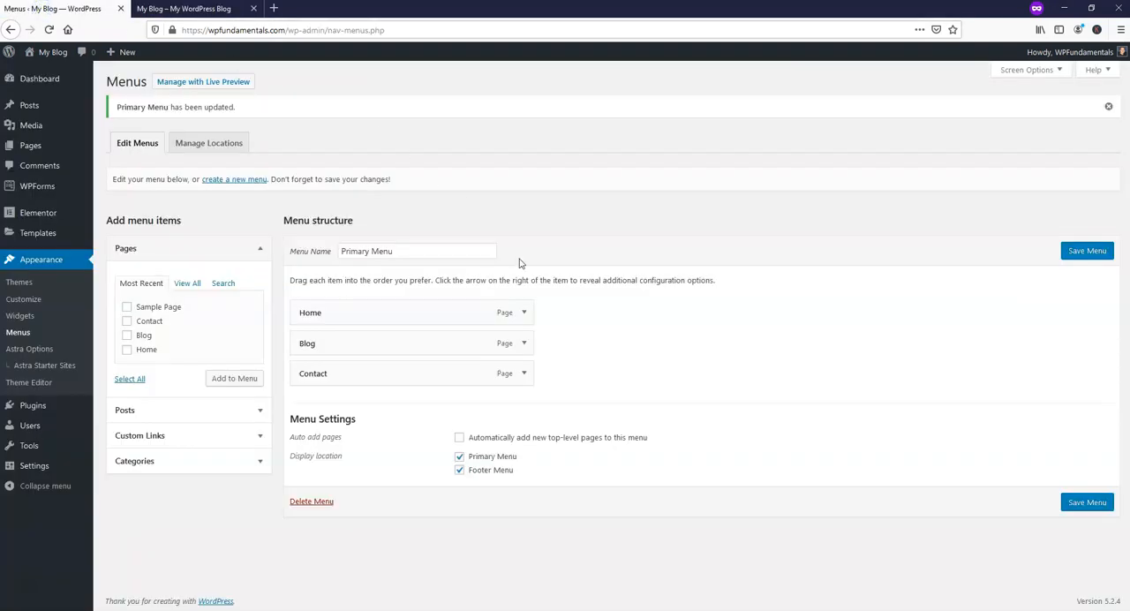
{"action": "left_click", "coordinate": [179, 10]}
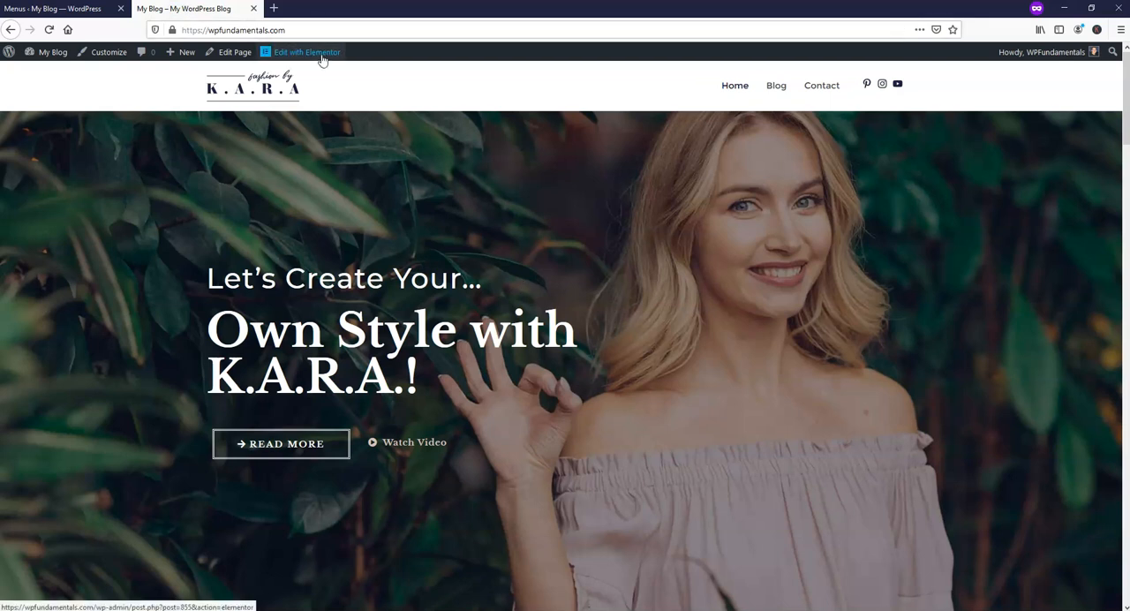
{"action": "left_click", "coordinate": [56, 9]}
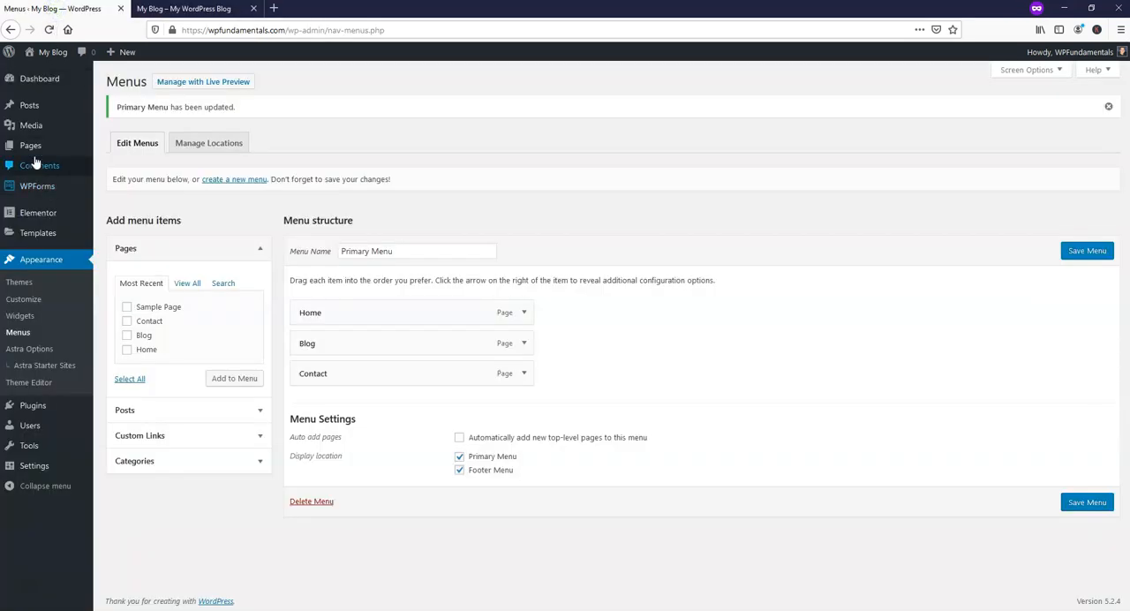
{"action": "left_click", "coordinate": [32, 147]}
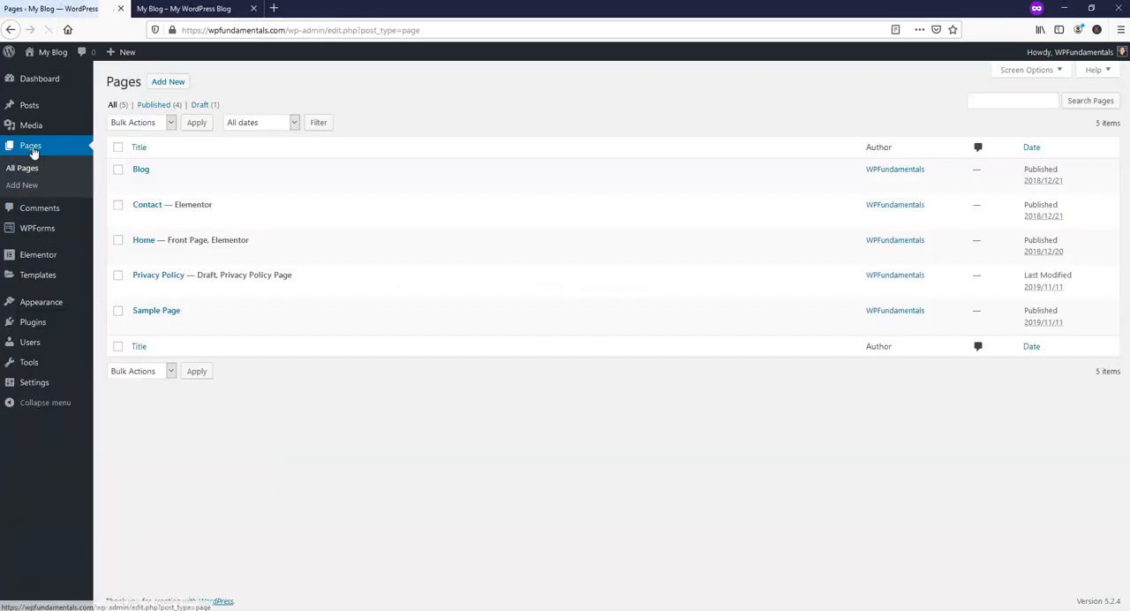
{"action": "mouse_move", "coordinate": [261, 259]}
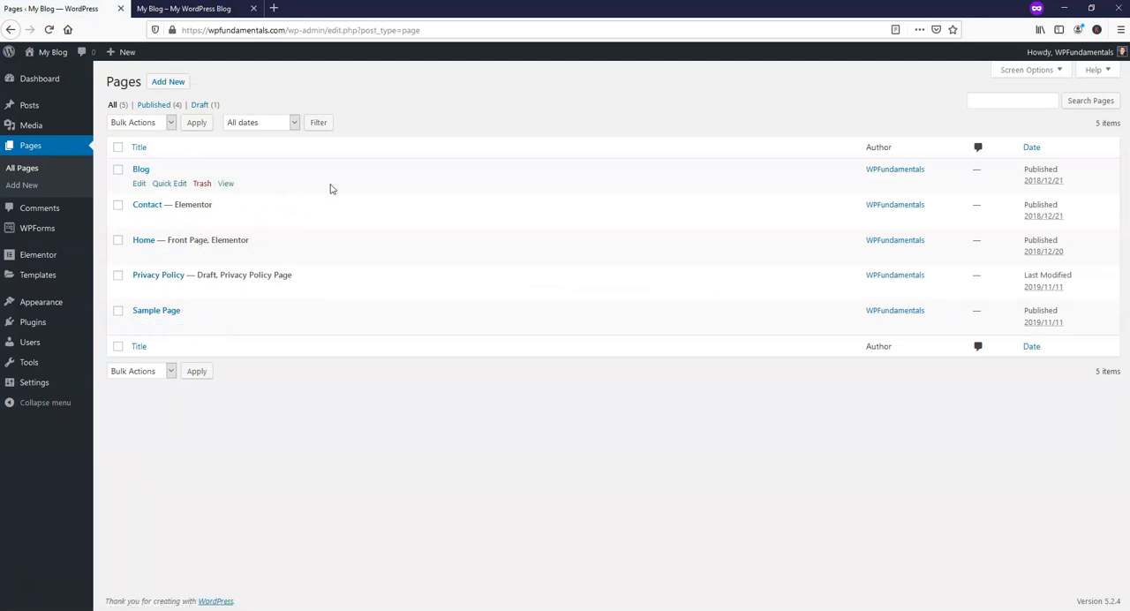
Open the site's Home page for editing in Elementor and browse the available Basic and General widgets.
{"action": "left_click", "coordinate": [187, 9]}
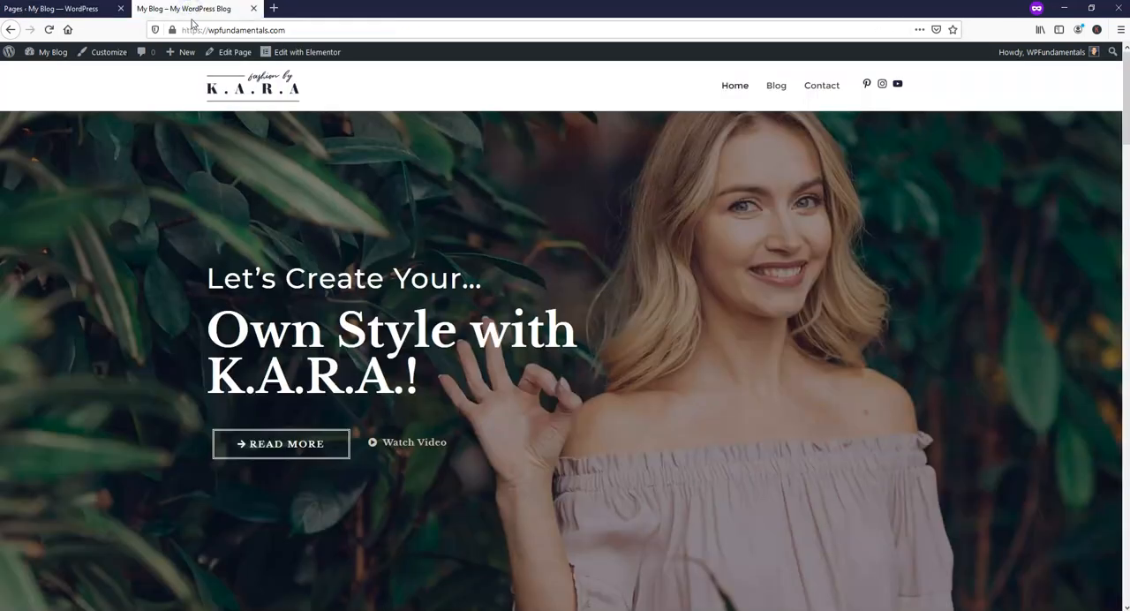
{"action": "left_click", "coordinate": [296, 50]}
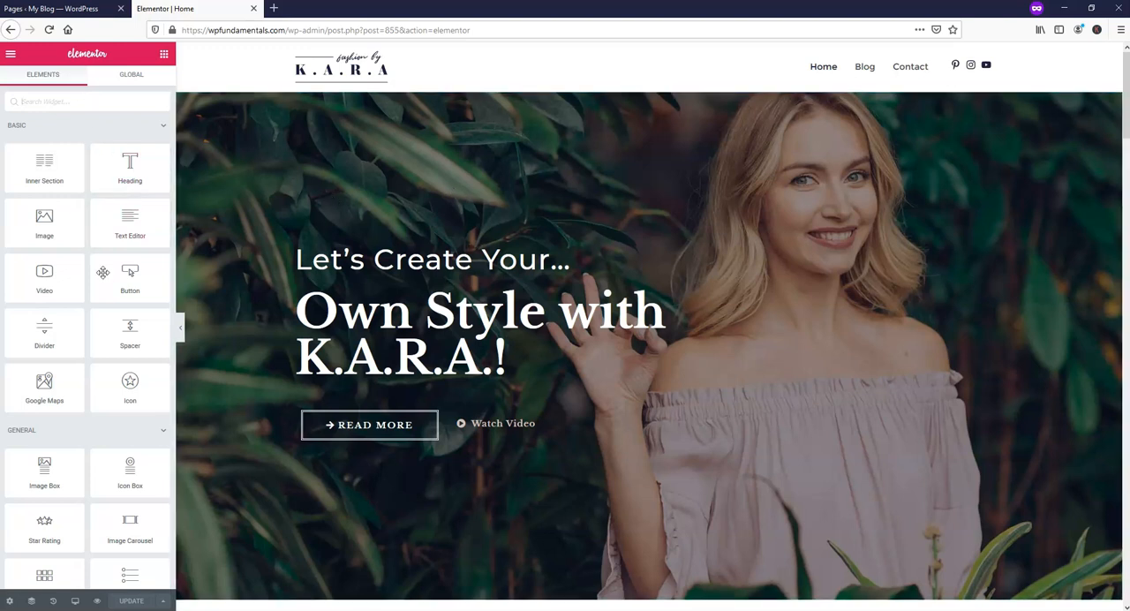
{"action": "scroll", "coordinate": [79, 282], "scroll_direction": "down", "scroll_amount": 3}
{"action": "scroll", "coordinate": [78, 285], "scroll_direction": "down", "scroll_amount": 4}
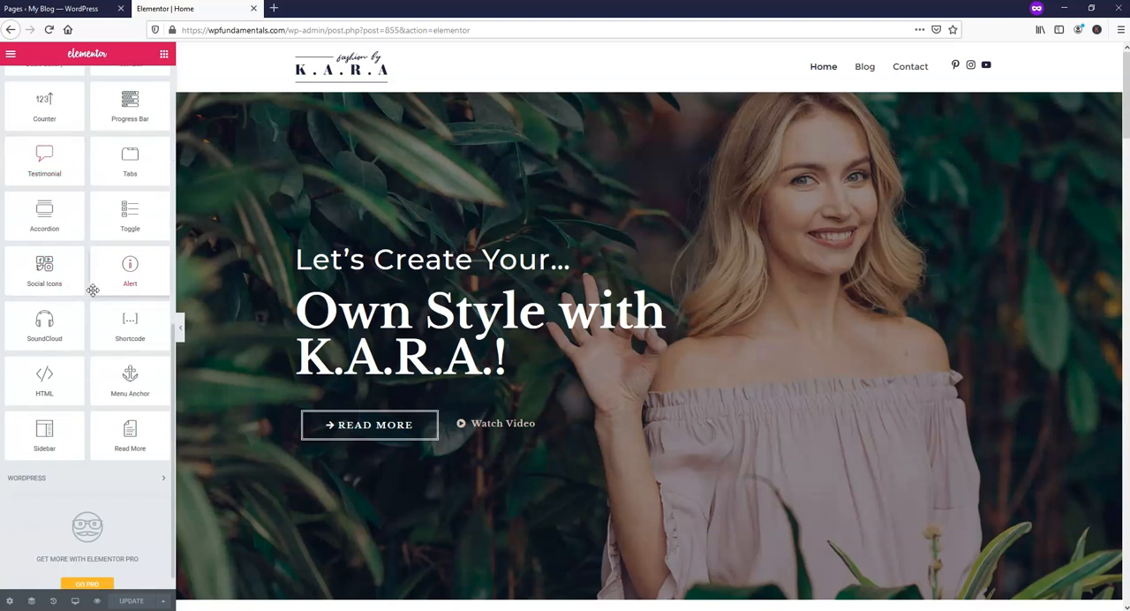
{"action": "scroll", "coordinate": [93, 291], "scroll_direction": "up", "scroll_amount": 4}
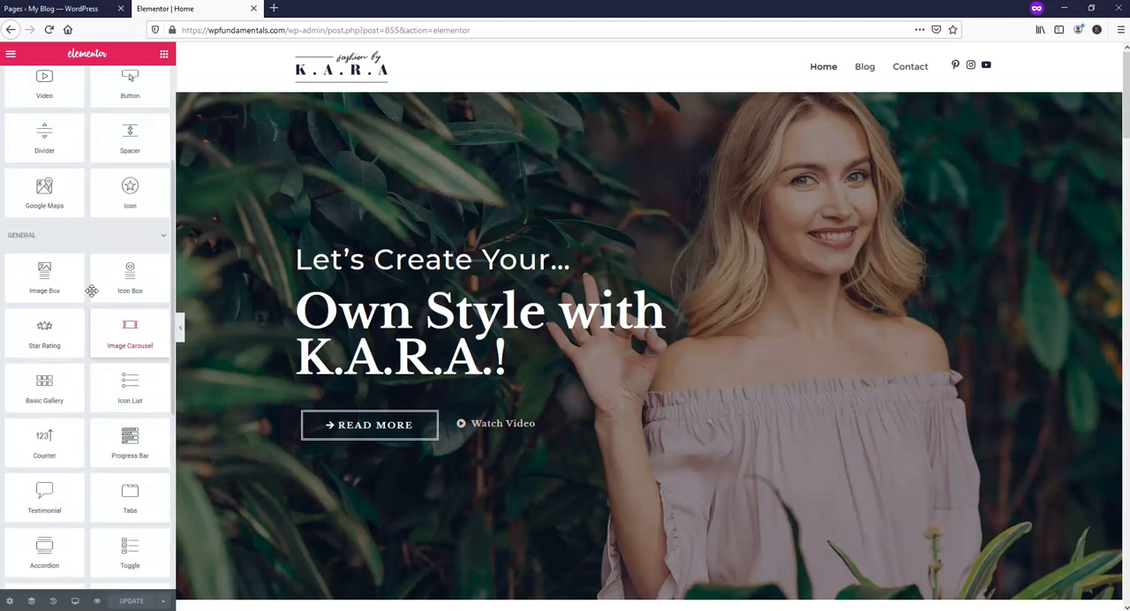
{"action": "scroll", "coordinate": [92, 290], "scroll_direction": "up", "scroll_amount": 3}
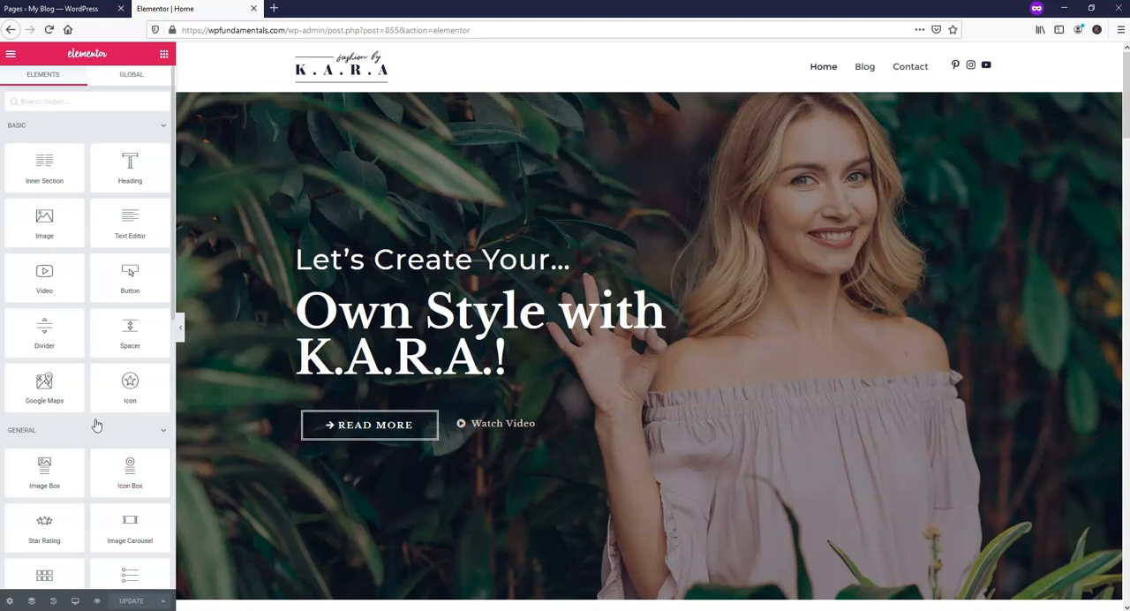
{"action": "scroll", "coordinate": [98, 432], "scroll_direction": "down", "scroll_amount": 1}
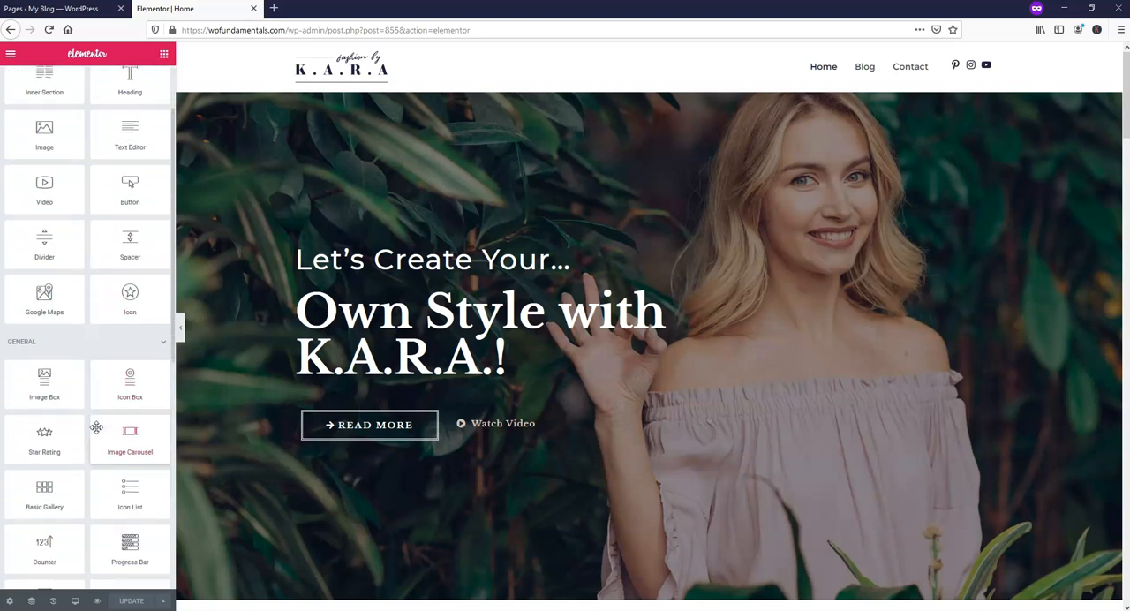
{"action": "scroll", "coordinate": [96, 428], "scroll_direction": "down", "scroll_amount": 3}
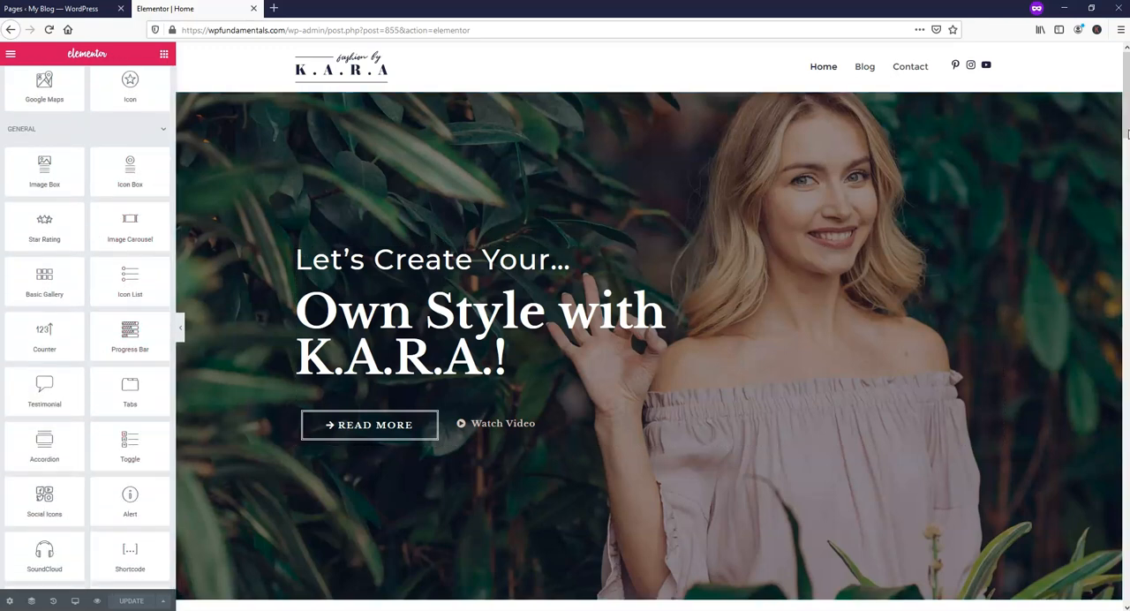
Add a Star Rating widget in the empty area below the contact section of the Home page and center it.
{"action": "left_click_drag", "start_coordinate": [1124, 110], "coordinate": [1125, 587]}
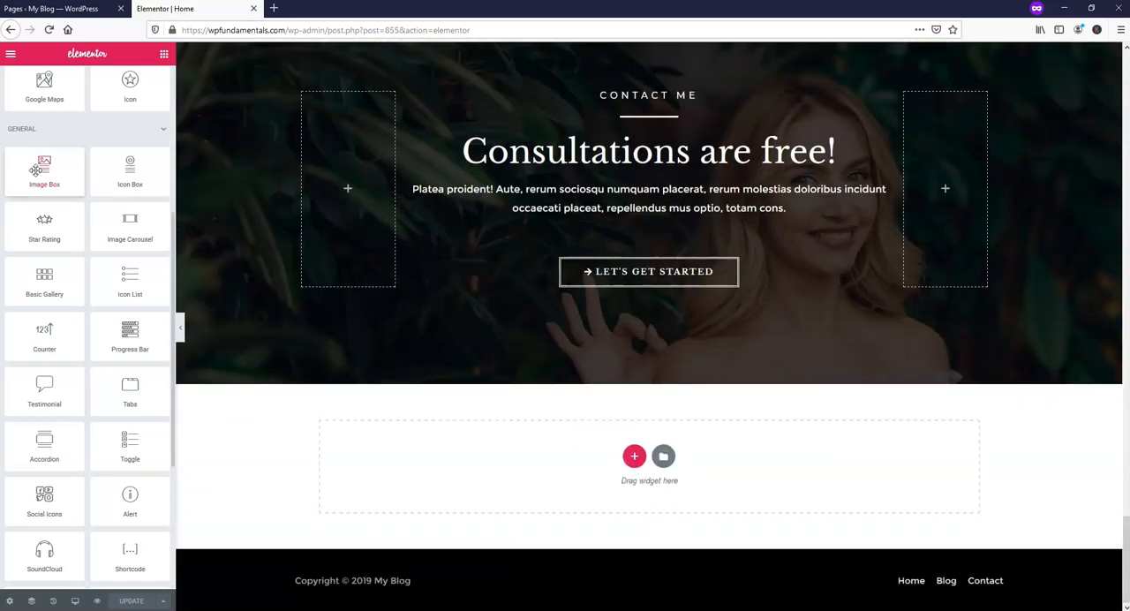
{"action": "left_click_drag", "start_coordinate": [44, 222], "coordinate": [636, 474]}
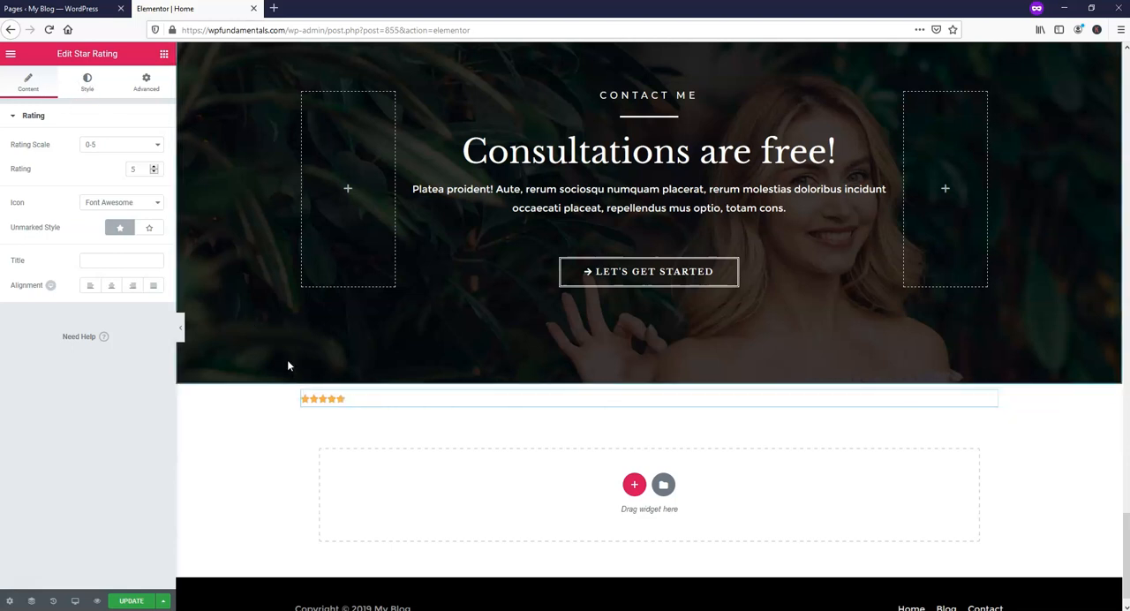
{"action": "right_click", "coordinate": [354, 402]}
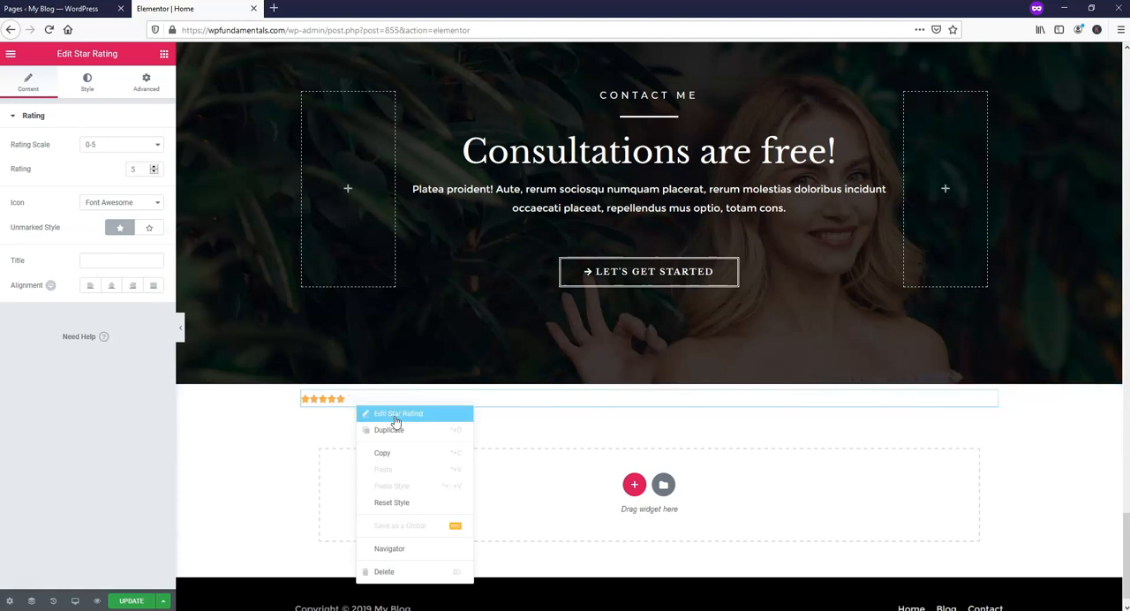
{"action": "left_click", "coordinate": [396, 415]}
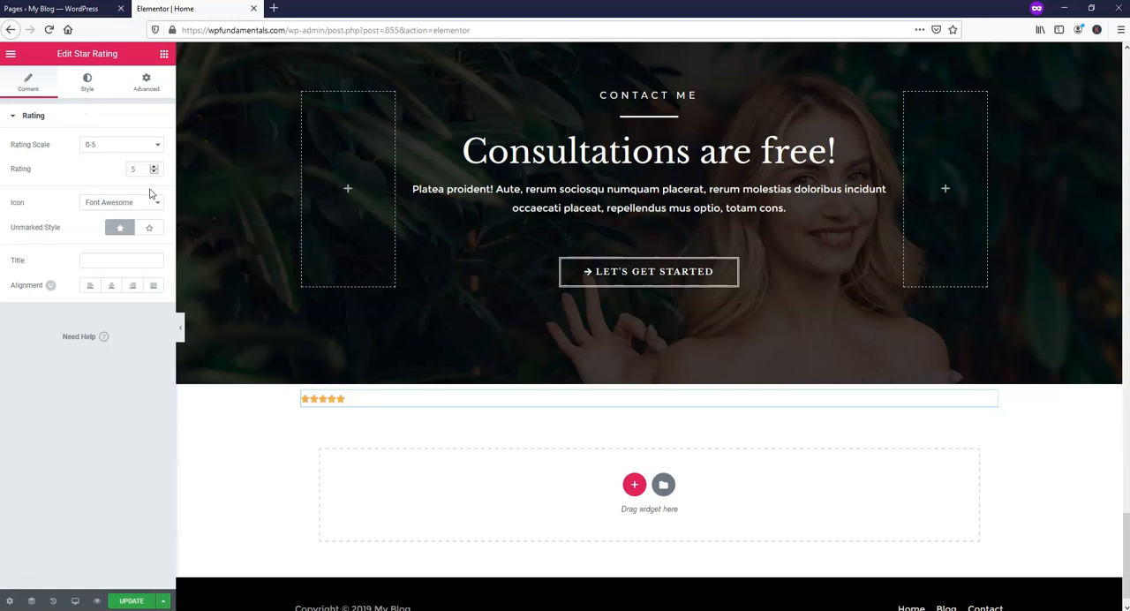
{"action": "left_click", "coordinate": [111, 288]}
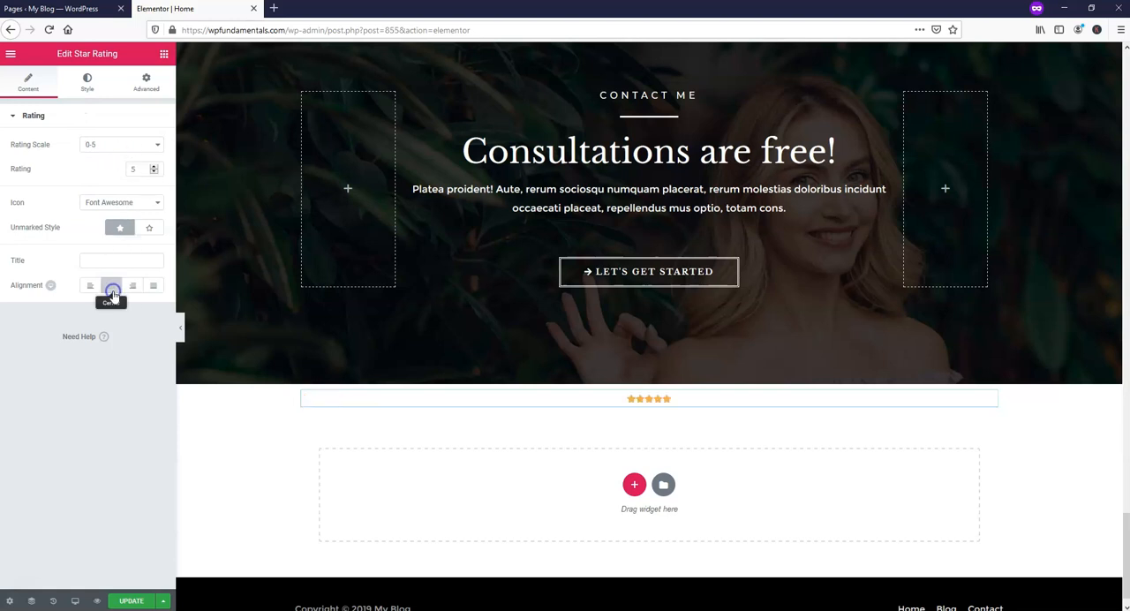
Set the star size to 55, color the stars pink, and update the page.
{"action": "left_click", "coordinate": [88, 85]}
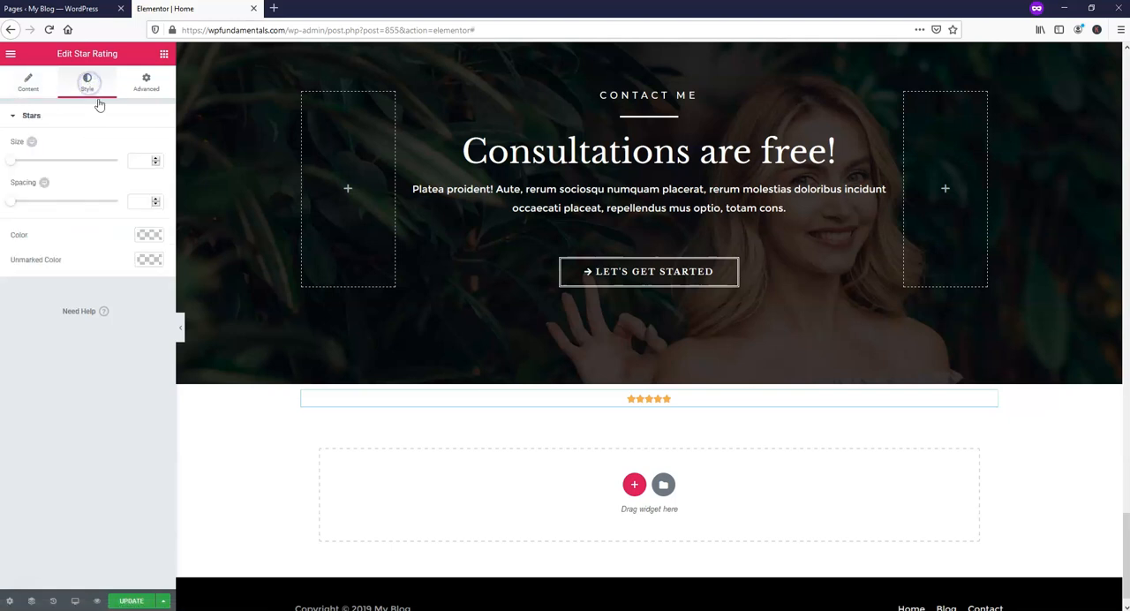
{"action": "left_click_drag", "start_coordinate": [13, 164], "coordinate": [71, 166]}
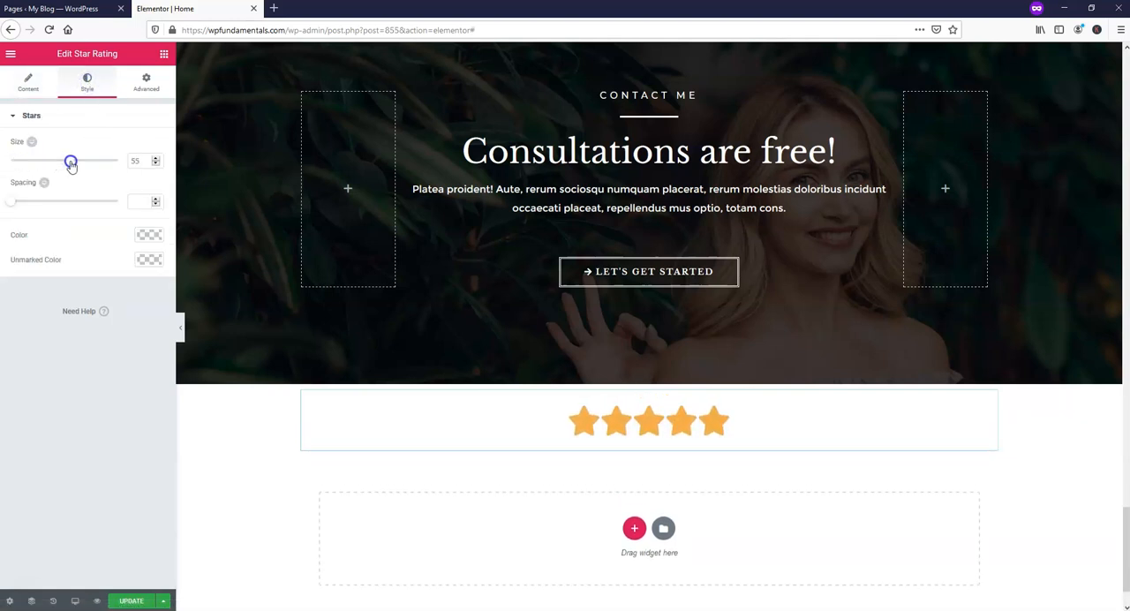
{"action": "left_click", "coordinate": [147, 237]}
{"action": "left_click", "coordinate": [77, 298]}
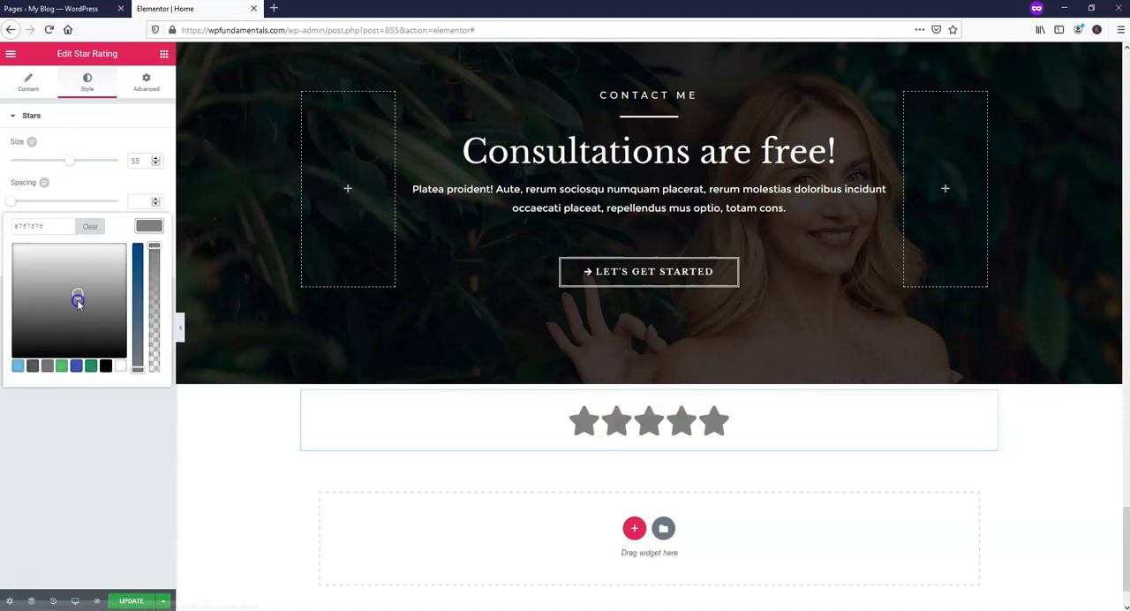
{"action": "left_click", "coordinate": [77, 365]}
{"action": "left_click", "coordinate": [137, 290]}
{"action": "left_click", "coordinate": [115, 244]}
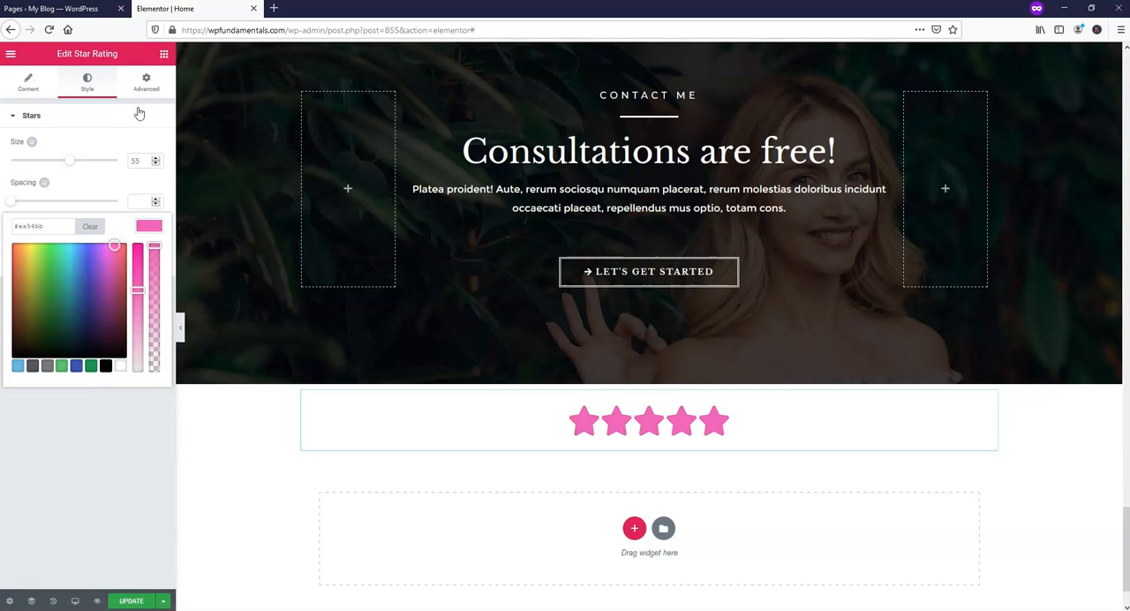
{"action": "left_click", "coordinate": [132, 601]}
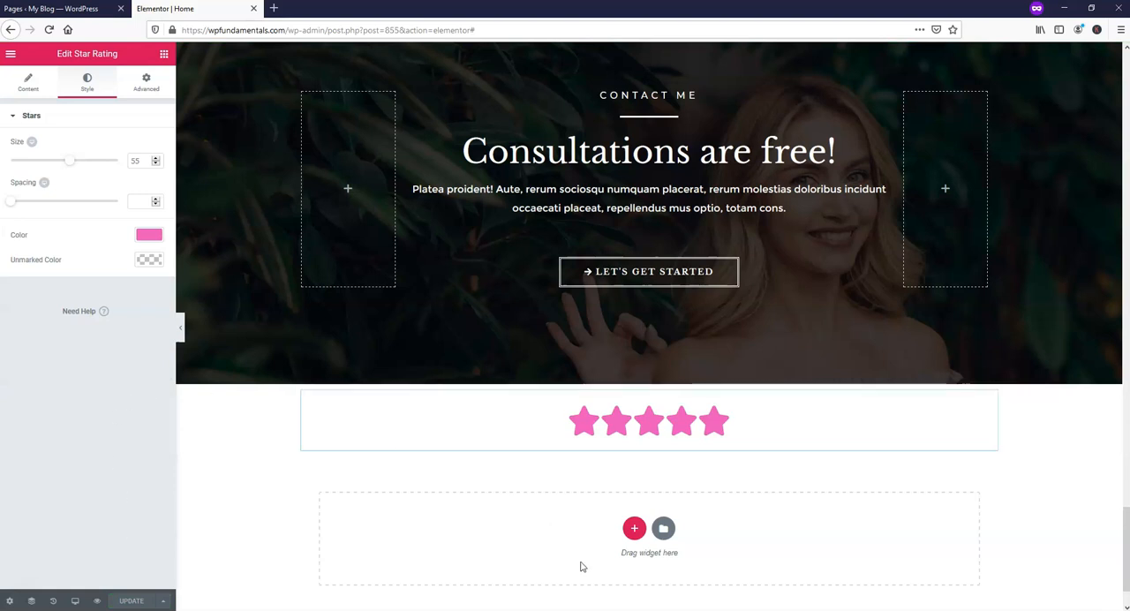
Add a two-equal-column section below the stars, with a Text Editor widget in the first column and an Image widget in the second.
{"action": "left_click", "coordinate": [633, 528]}
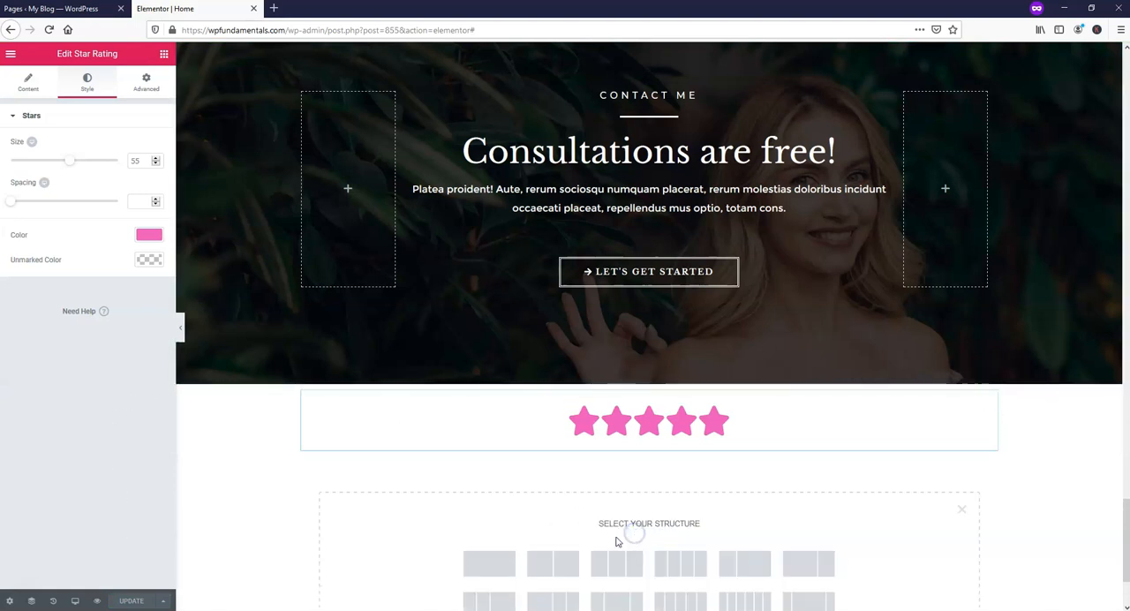
{"action": "left_click", "coordinate": [553, 565]}
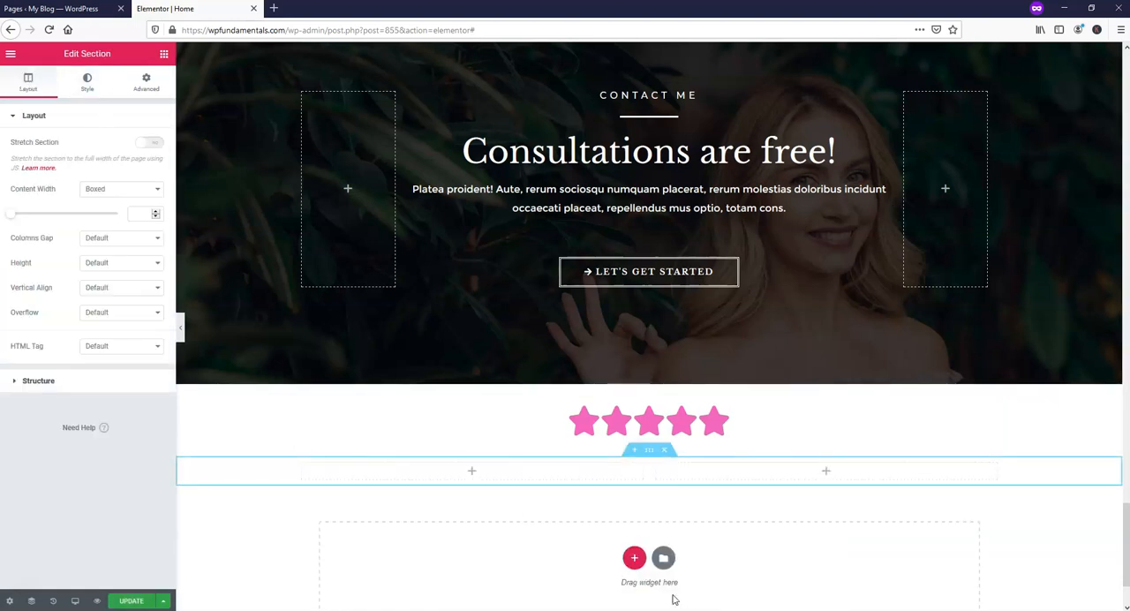
{"action": "left_click", "coordinate": [472, 472]}
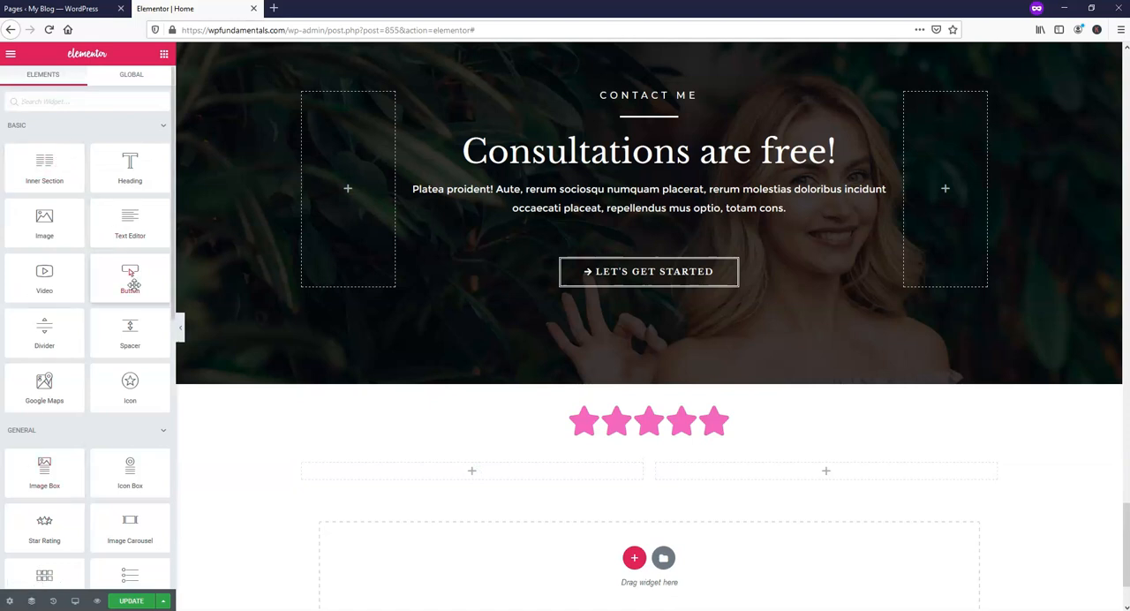
{"action": "left_click_drag", "start_coordinate": [118, 215], "coordinate": [479, 472]}
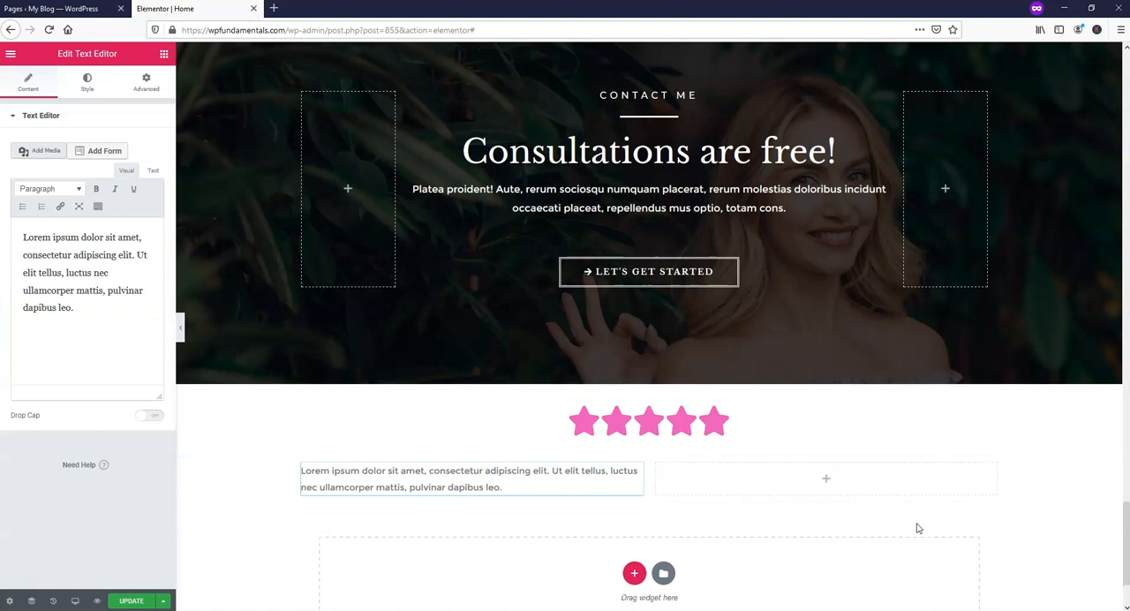
{"action": "left_click", "coordinate": [826, 478]}
{"action": "left_click_drag", "start_coordinate": [62, 221], "coordinate": [847, 481]}
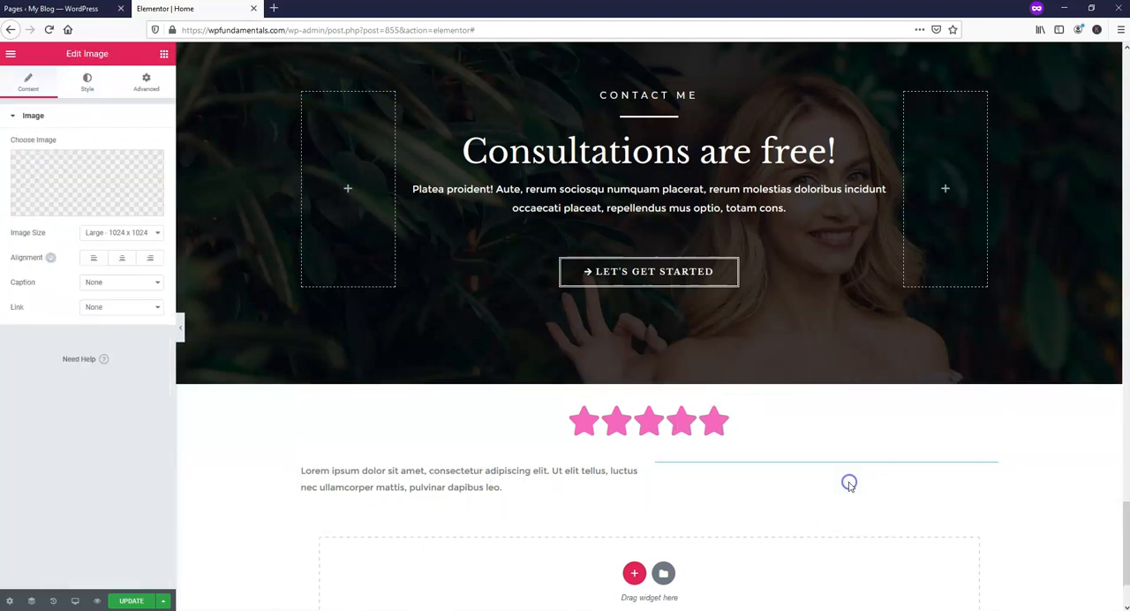
Set the Image widget's picture to blog03-1-free-img.jpg, the woman with crossed arms, from the media library.
{"action": "left_click", "coordinate": [78, 175]}
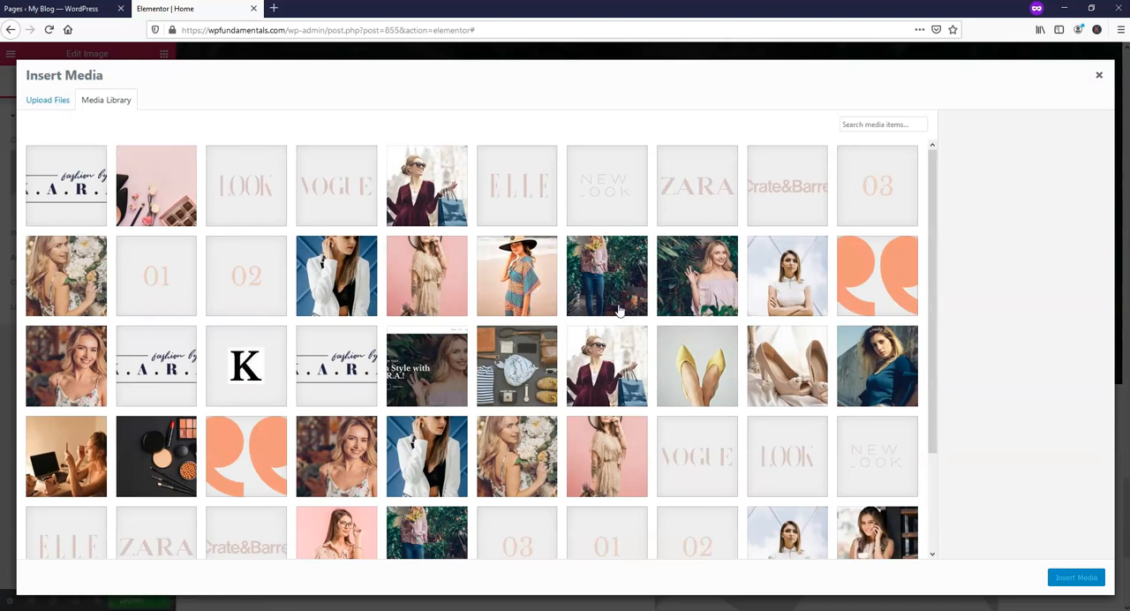
{"action": "left_click", "coordinate": [785, 278]}
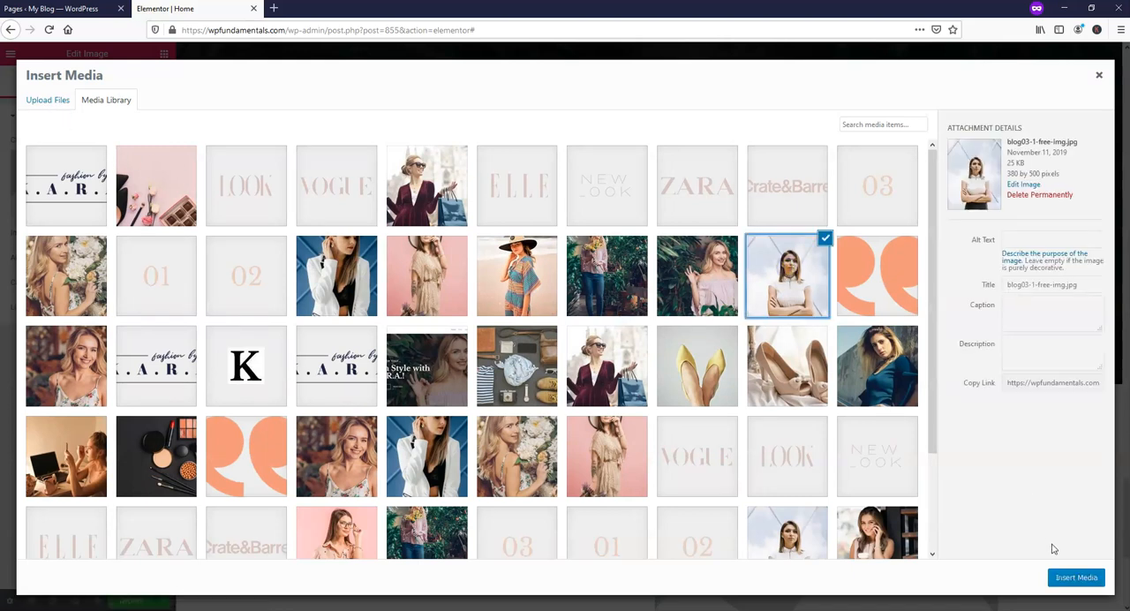
{"action": "left_click", "coordinate": [1073, 578]}
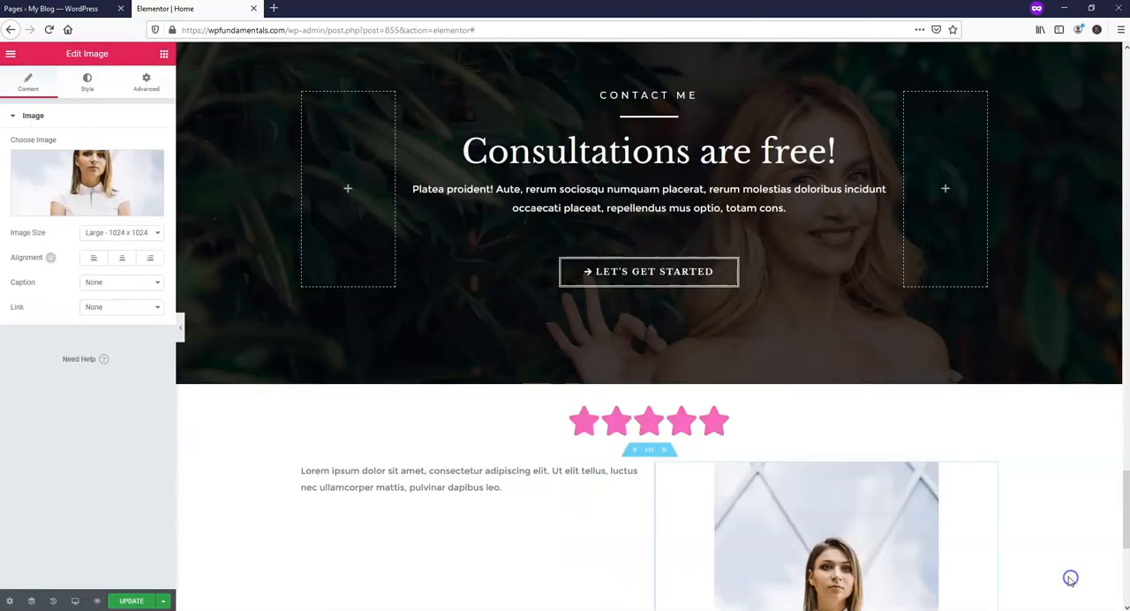
Set the Text Editor widget's typography to the Give You Glory font family with weight 700.
{"action": "left_click", "coordinate": [498, 486]}
{"action": "left_click_drag", "start_coordinate": [516, 489], "coordinate": [300, 471]}
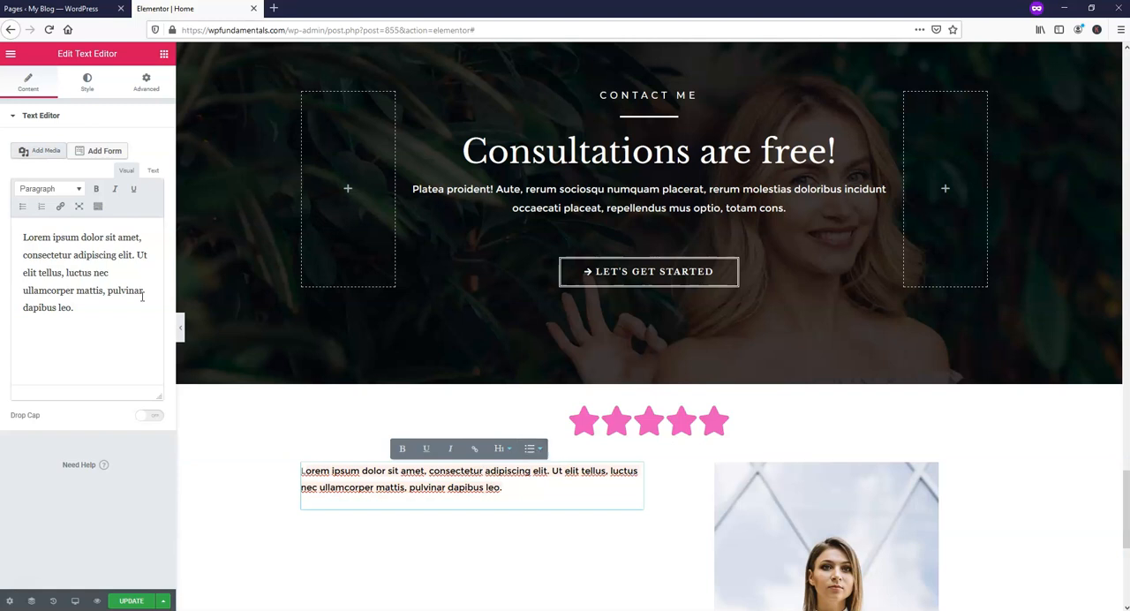
{"action": "left_click", "coordinate": [86, 84]}
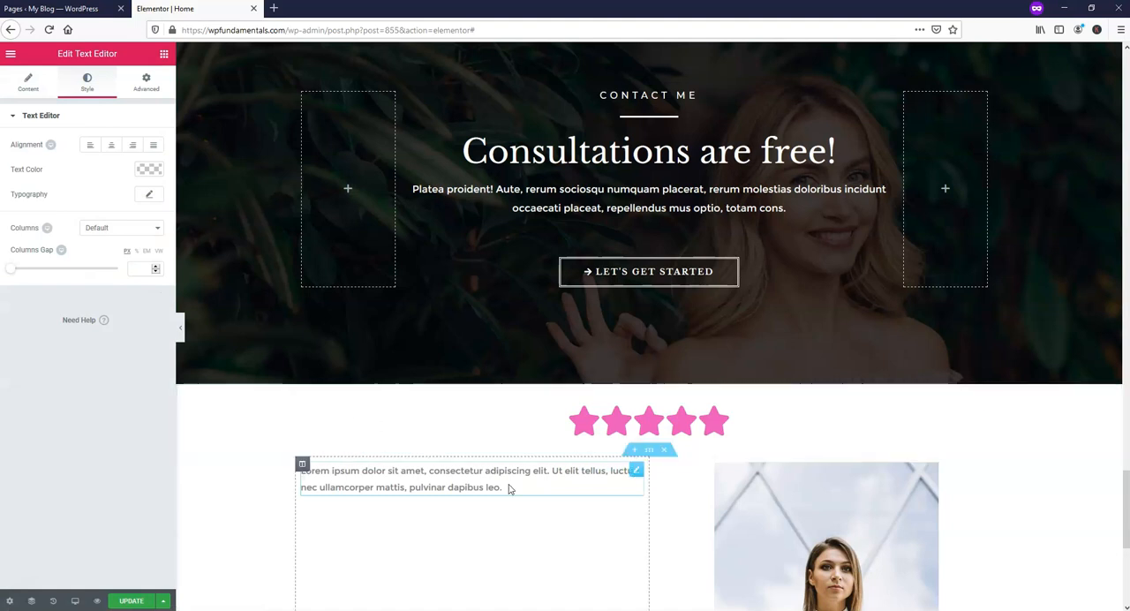
{"action": "left_click", "coordinate": [146, 194]}
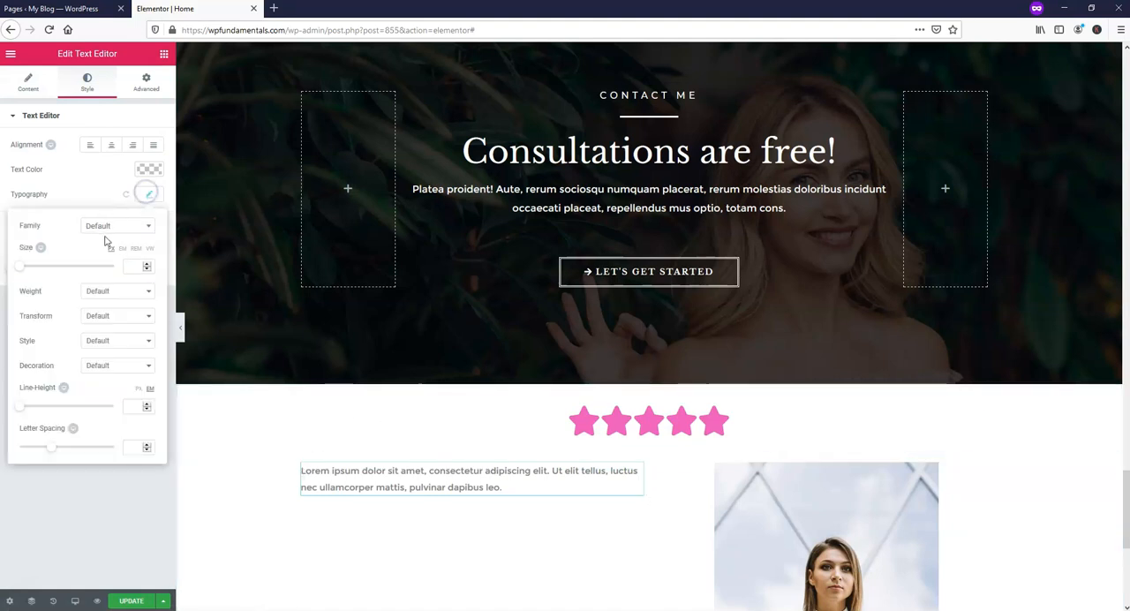
{"action": "left_click", "coordinate": [121, 226]}
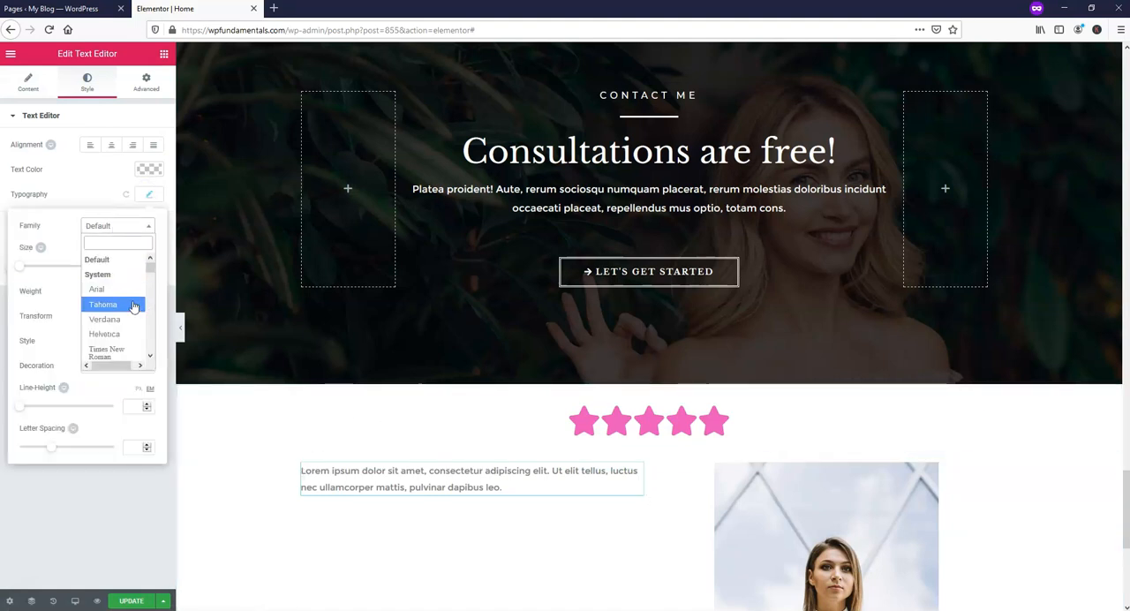
{"action": "left_click_drag", "start_coordinate": [150, 266], "coordinate": [149, 295]}
{"action": "left_click", "coordinate": [119, 263]}
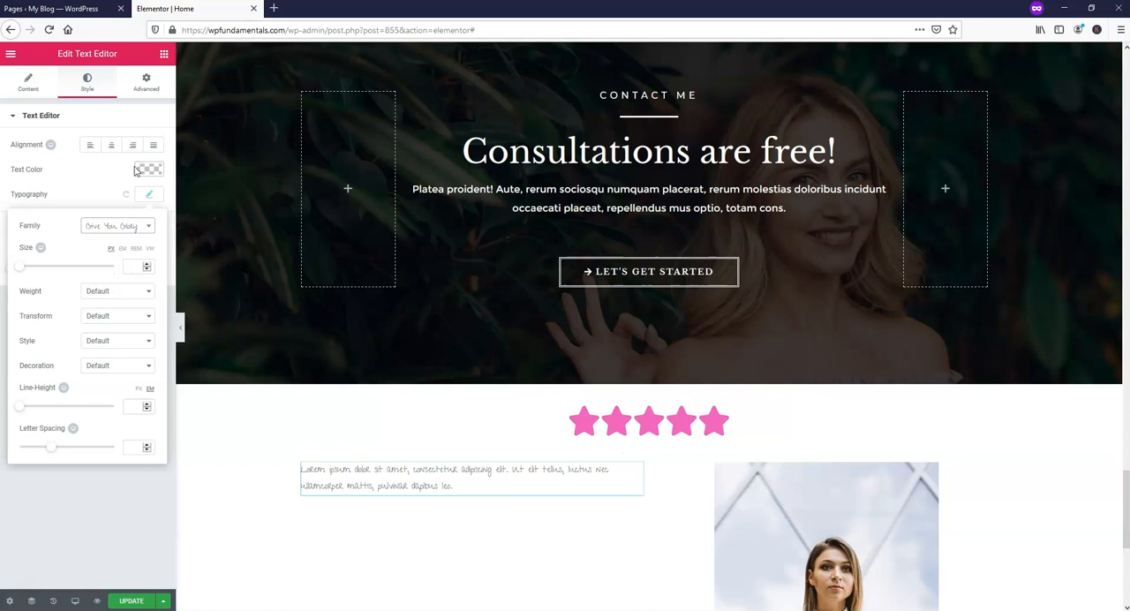
{"action": "left_click", "coordinate": [148, 299]}
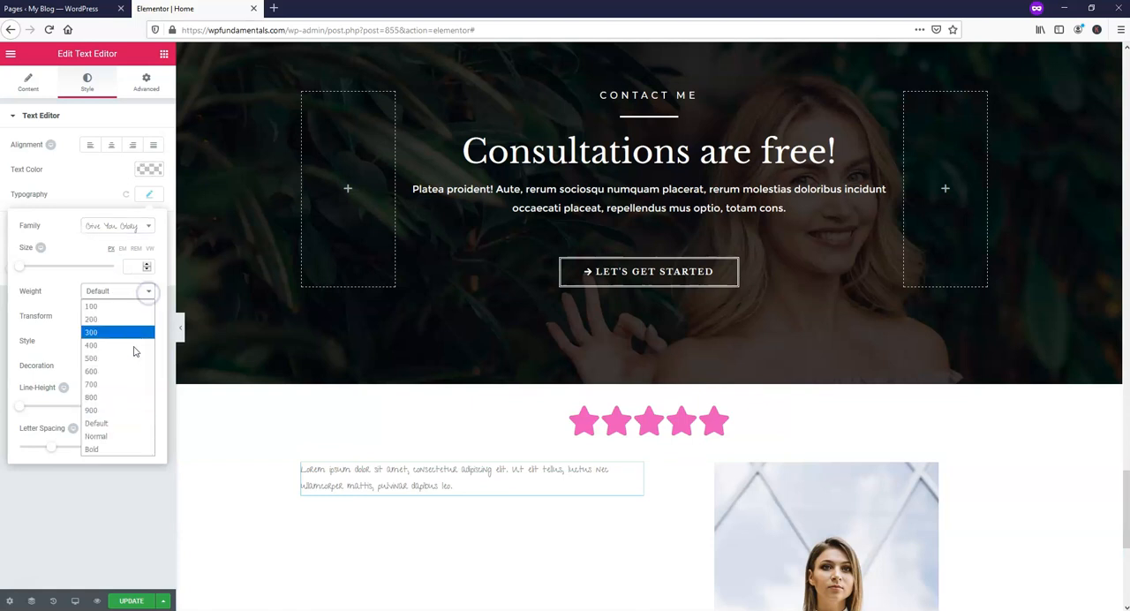
{"action": "left_click", "coordinate": [128, 384]}
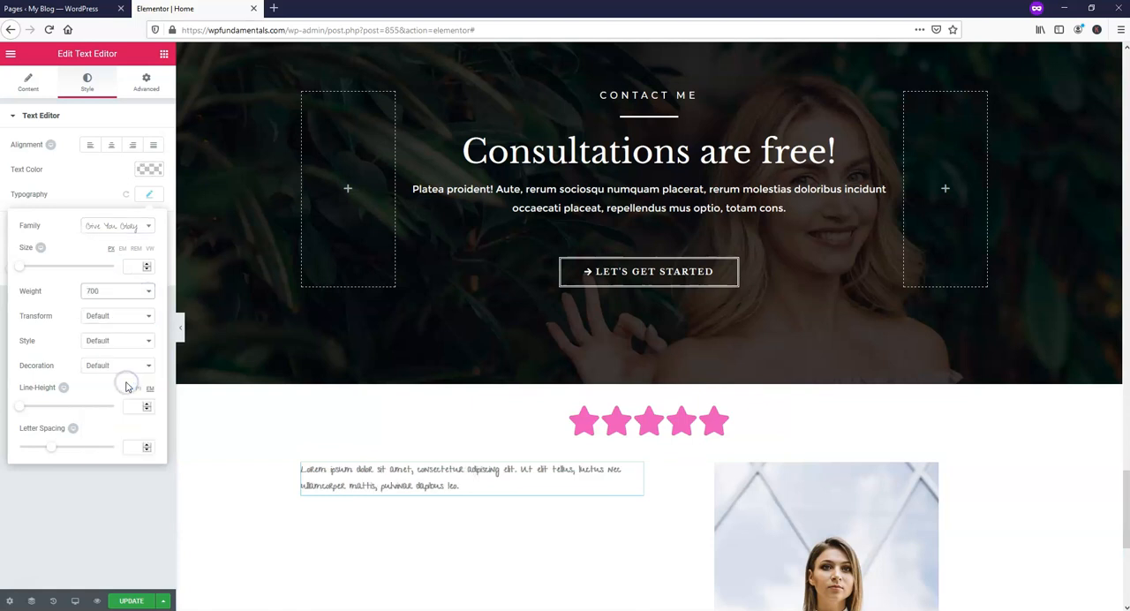
{"action": "left_click", "coordinate": [93, 191]}
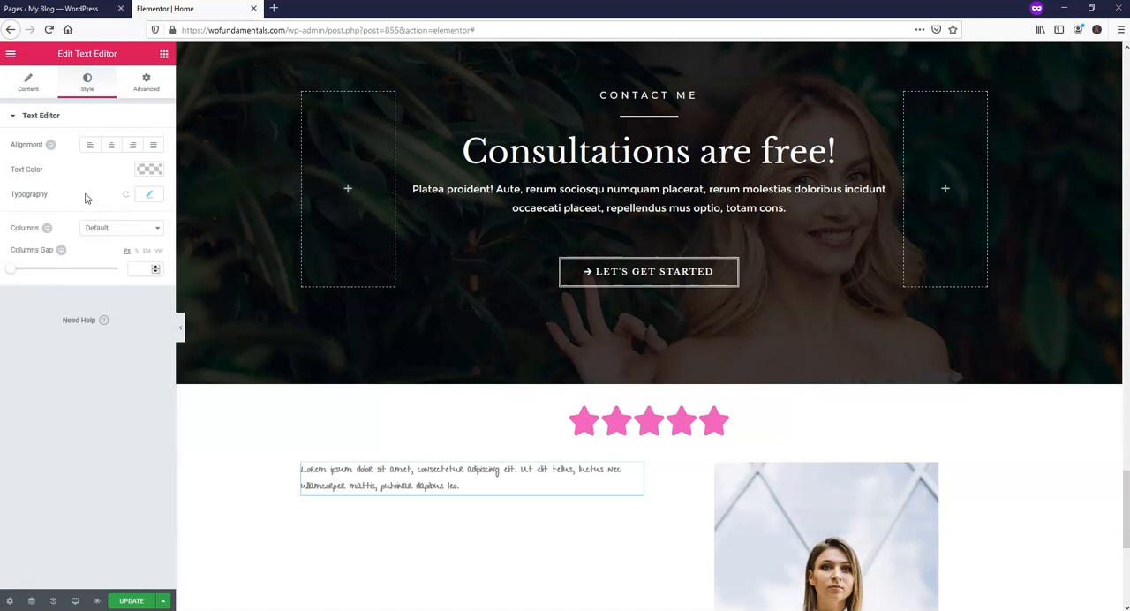
Color the Text Editor widget's text bright magenta and update the page.
{"action": "left_click", "coordinate": [140, 175]}
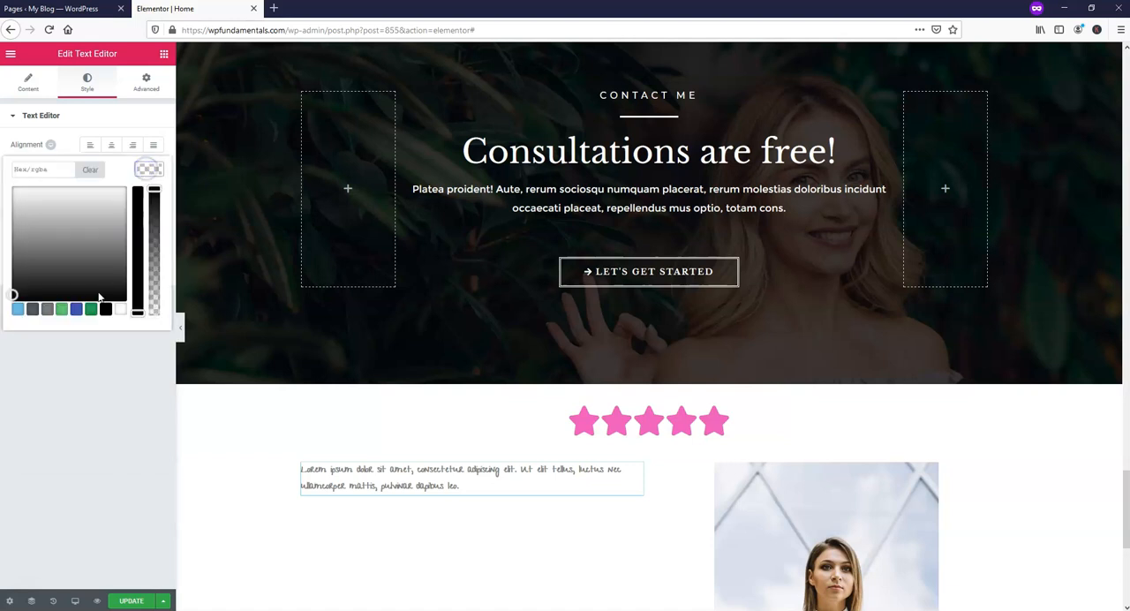
{"action": "left_click", "coordinate": [76, 309]}
{"action": "left_click_drag", "start_coordinate": [85, 215], "coordinate": [107, 194]}
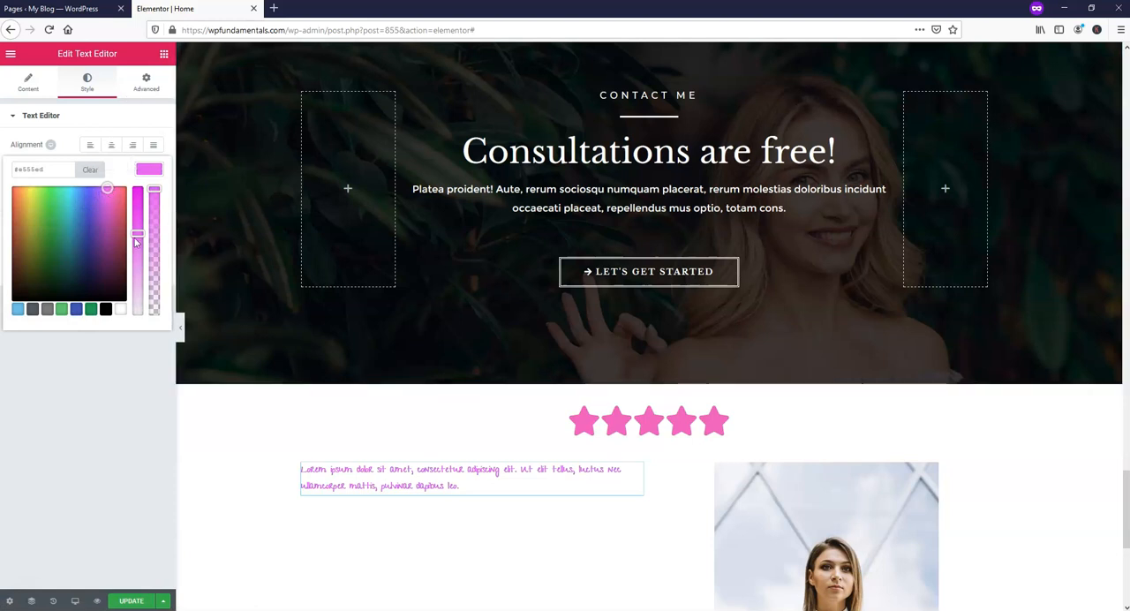
{"action": "left_click_drag", "start_coordinate": [136, 244], "coordinate": [137, 188]}
{"action": "left_click", "coordinate": [135, 602]}
{"action": "left_click", "coordinate": [133, 600]}
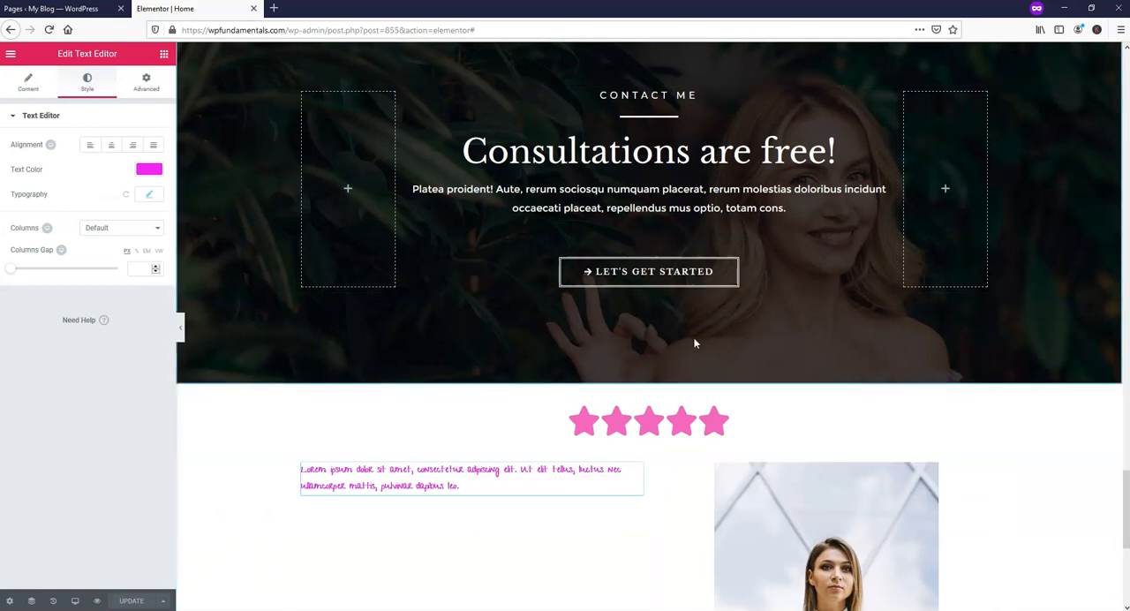
Open the hero section's background image selection and upload Night Sky.jpg to the media library.
{"action": "scroll", "coordinate": [676, 340], "scroll_direction": "up", "scroll_amount": 6}
{"action": "scroll", "coordinate": [675, 342], "scroll_direction": "up", "scroll_amount": 20}
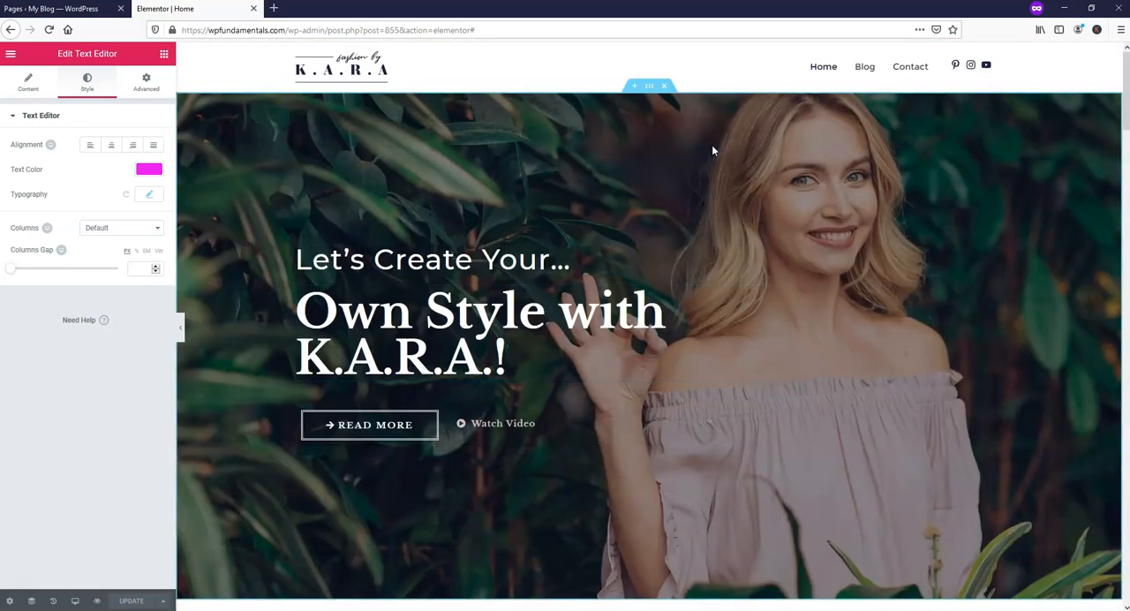
{"action": "right_click", "coordinate": [651, 89]}
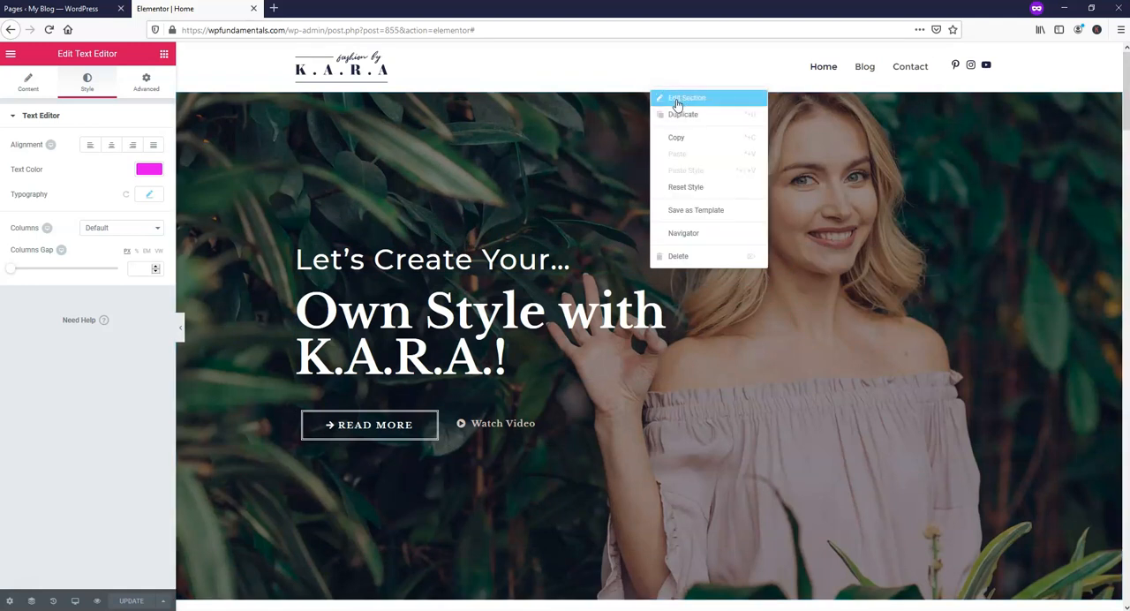
{"action": "left_click", "coordinate": [677, 99]}
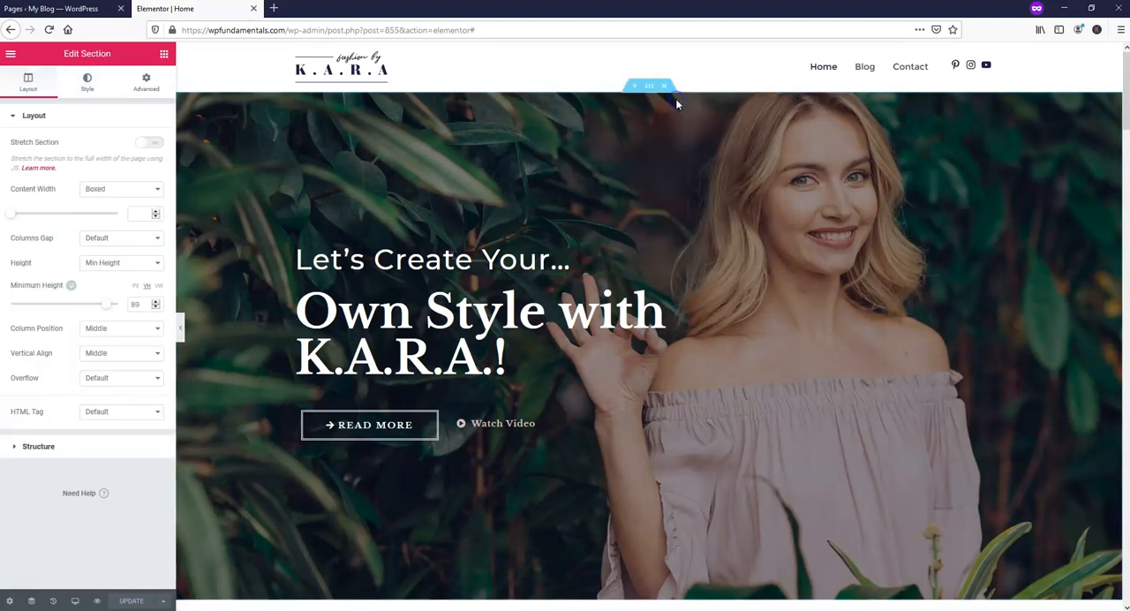
{"action": "left_click", "coordinate": [88, 84]}
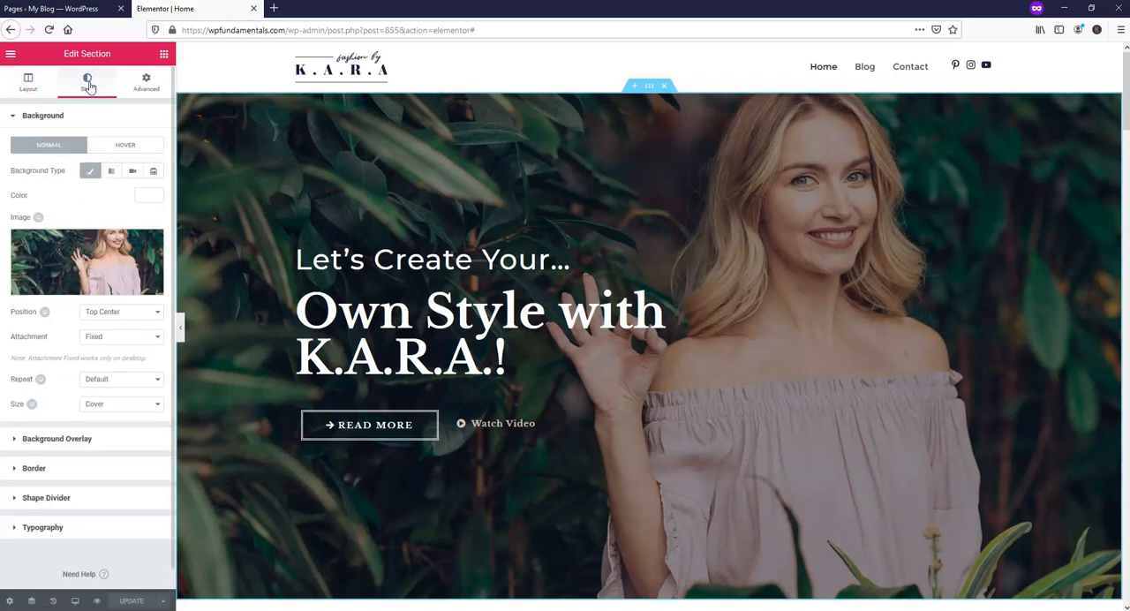
{"action": "left_click", "coordinate": [90, 253]}
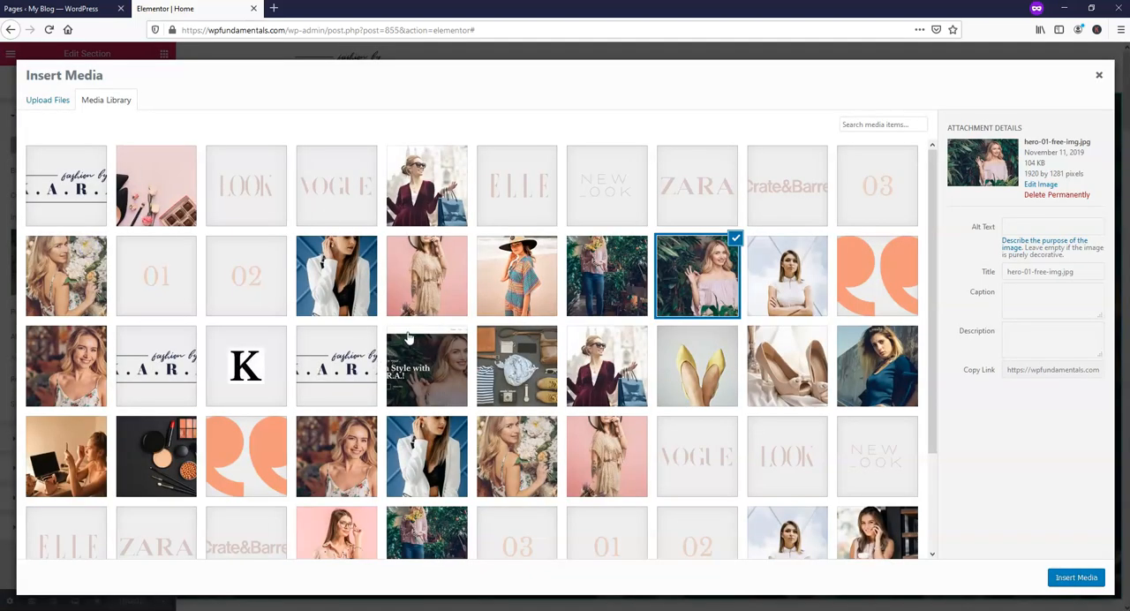
{"action": "left_click", "coordinate": [43, 103]}
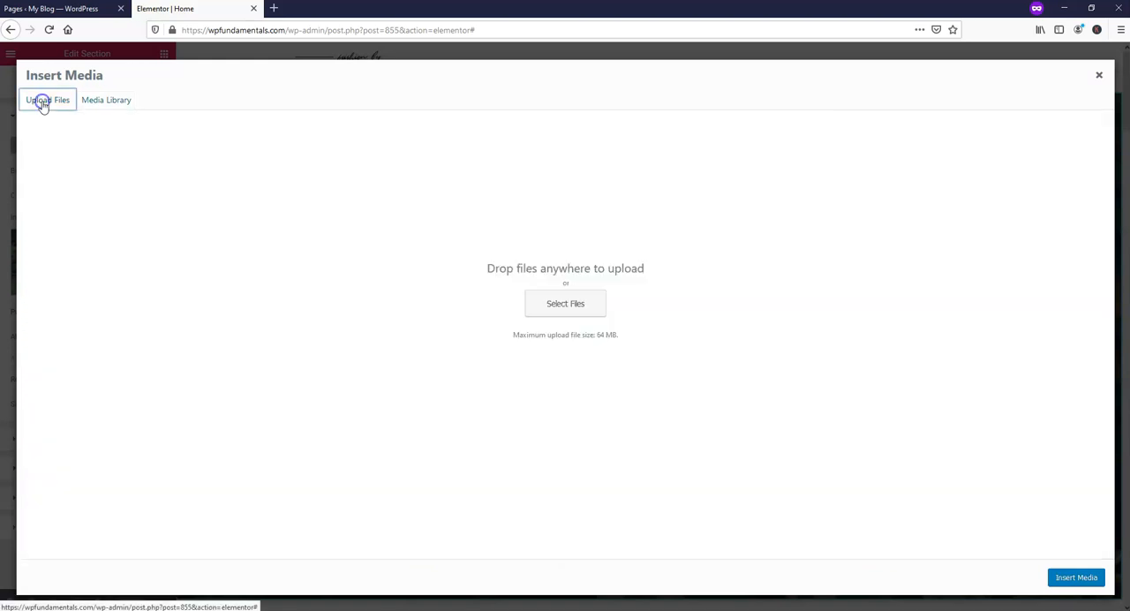
{"action": "left_click", "coordinate": [574, 306]}
{"action": "left_click", "coordinate": [152, 110]}
{"action": "double_click", "coordinate": [151, 111]}
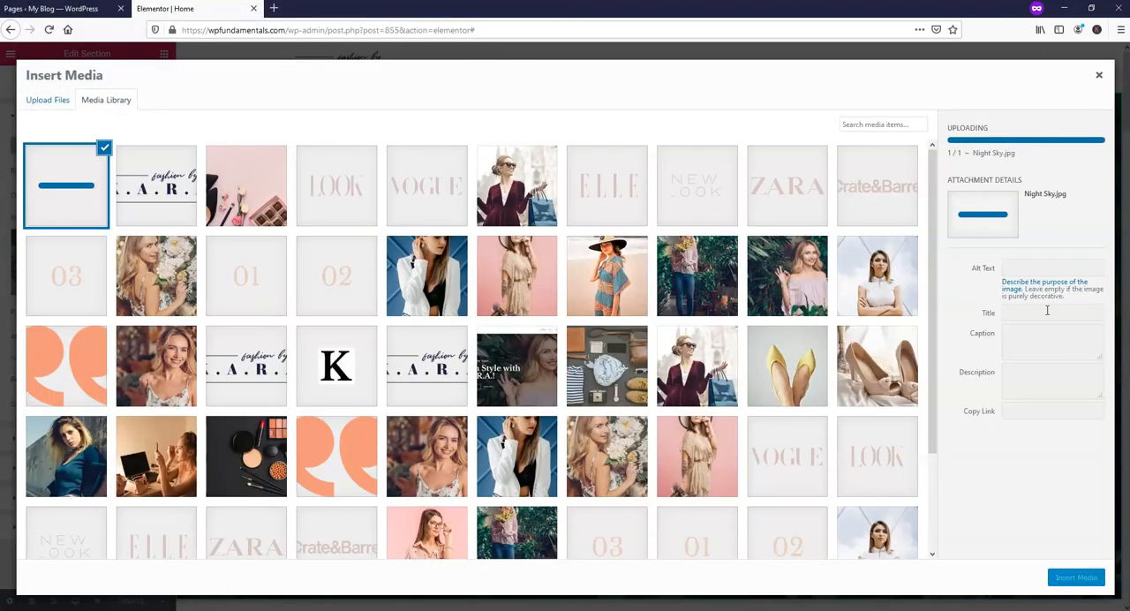
Insert the uploaded image as the hero background with the alt text "Night Sky" and update the page.
{"action": "left_click_drag", "start_coordinate": [1048, 272], "coordinate": [970, 272]}
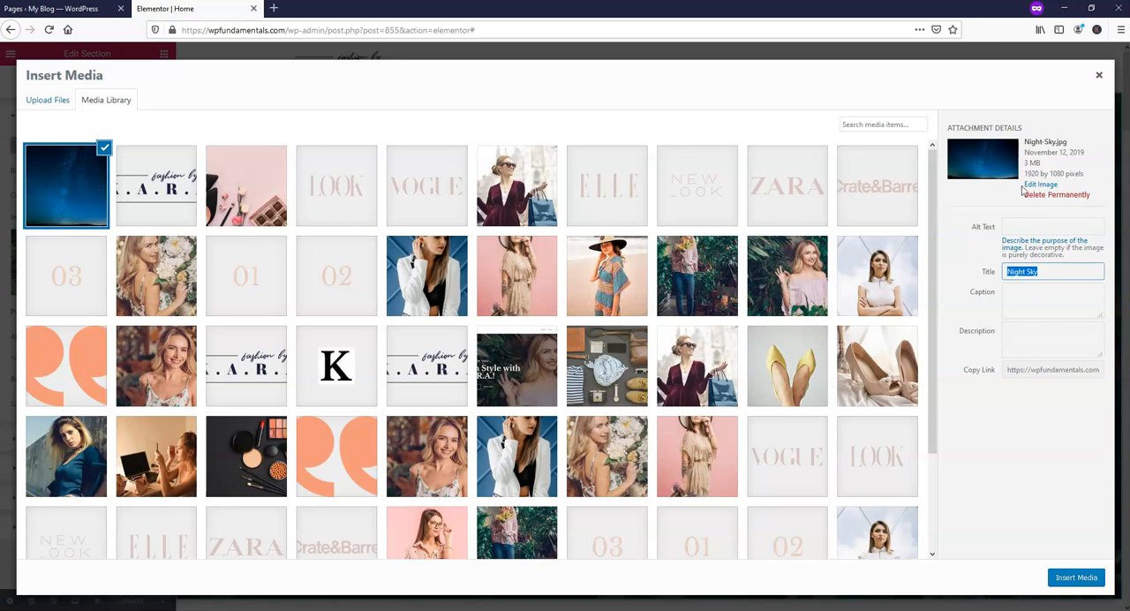
{"action": "left_click", "coordinate": [1019, 225]}
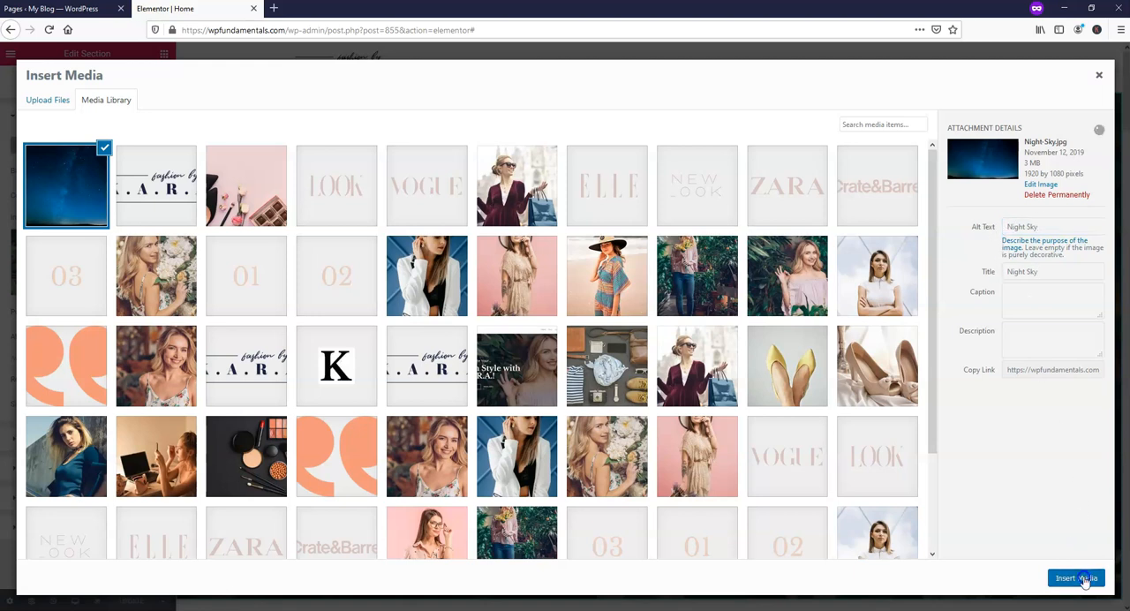
{"action": "left_click", "coordinate": [1082, 578]}
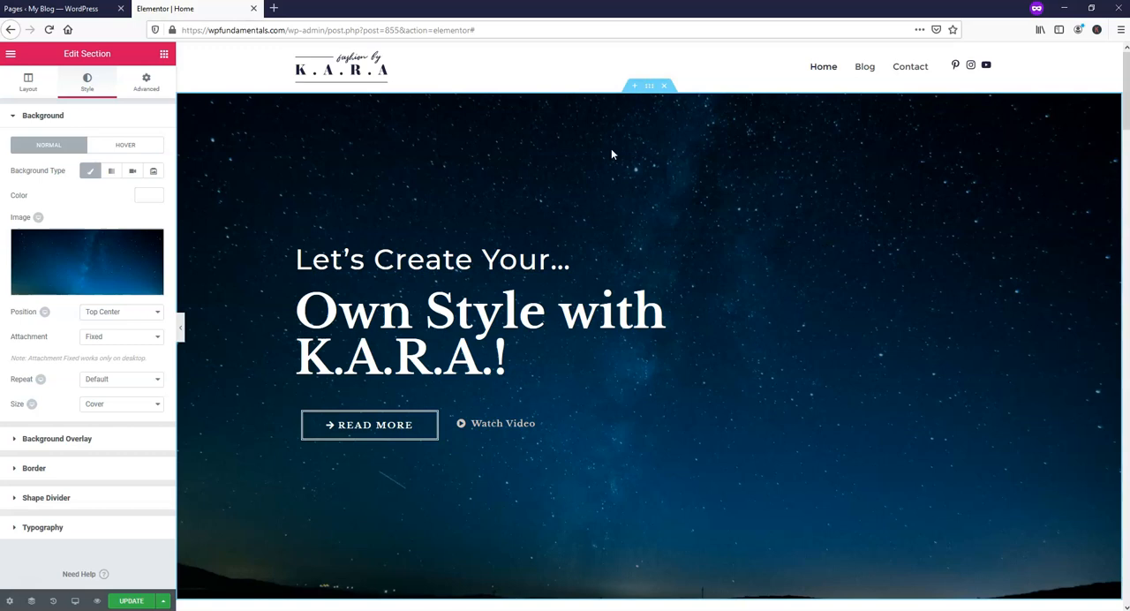
{"action": "scroll", "coordinate": [635, 443], "scroll_direction": "down", "scroll_amount": 7}
{"action": "scroll", "coordinate": [628, 441], "scroll_direction": "up", "scroll_amount": 8}
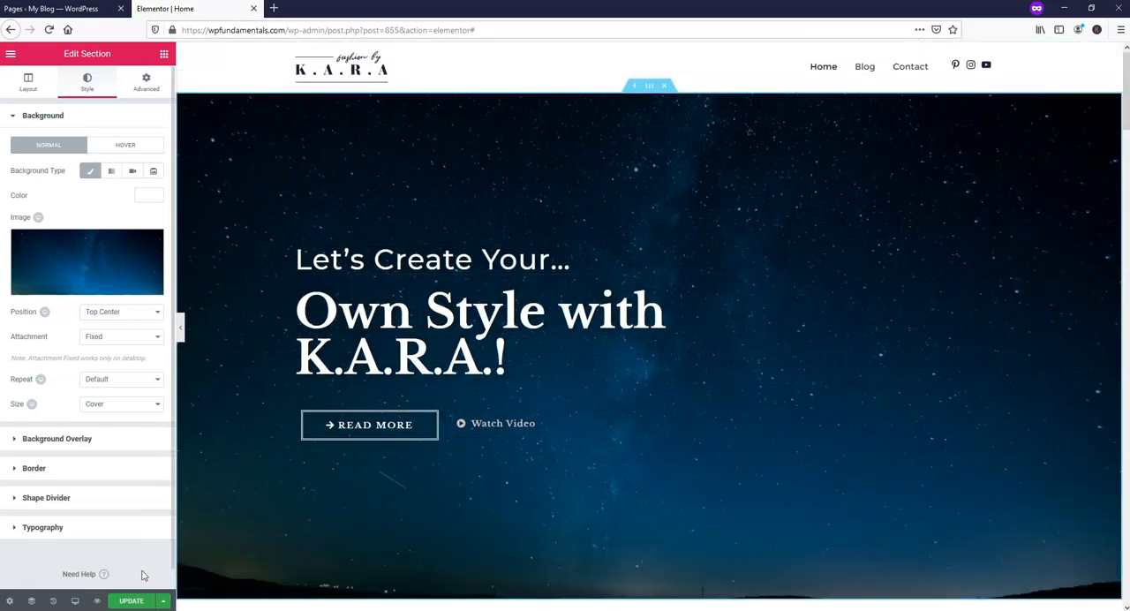
{"action": "left_click", "coordinate": [132, 600]}
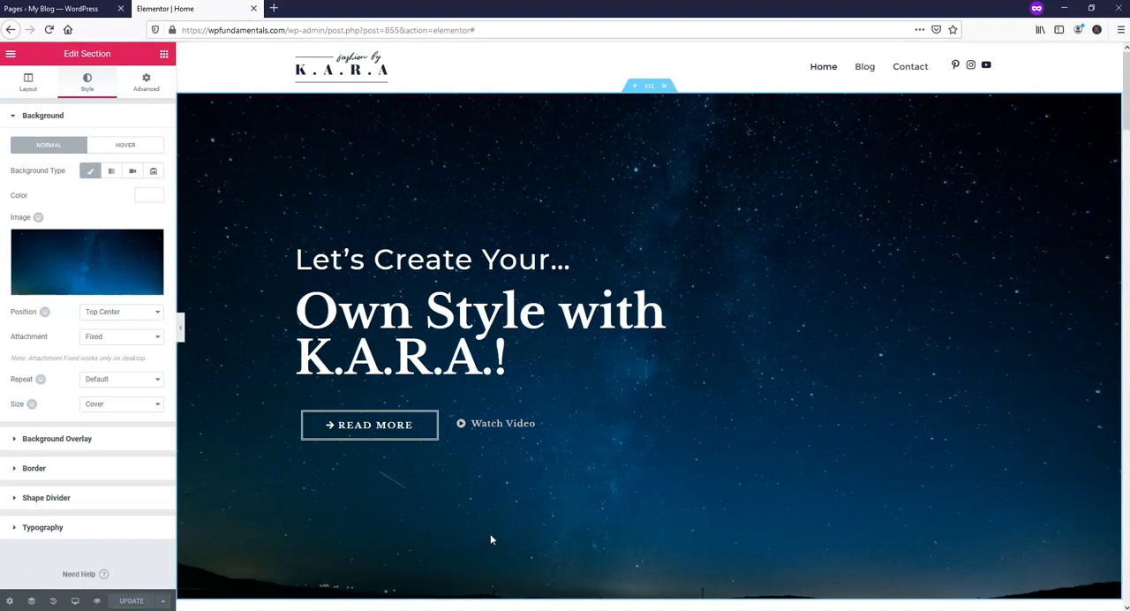
Step through earlier image, weight and text color edits in the page history, return to the latest section image edit, and update the page.
{"action": "left_click", "coordinate": [53, 601]}
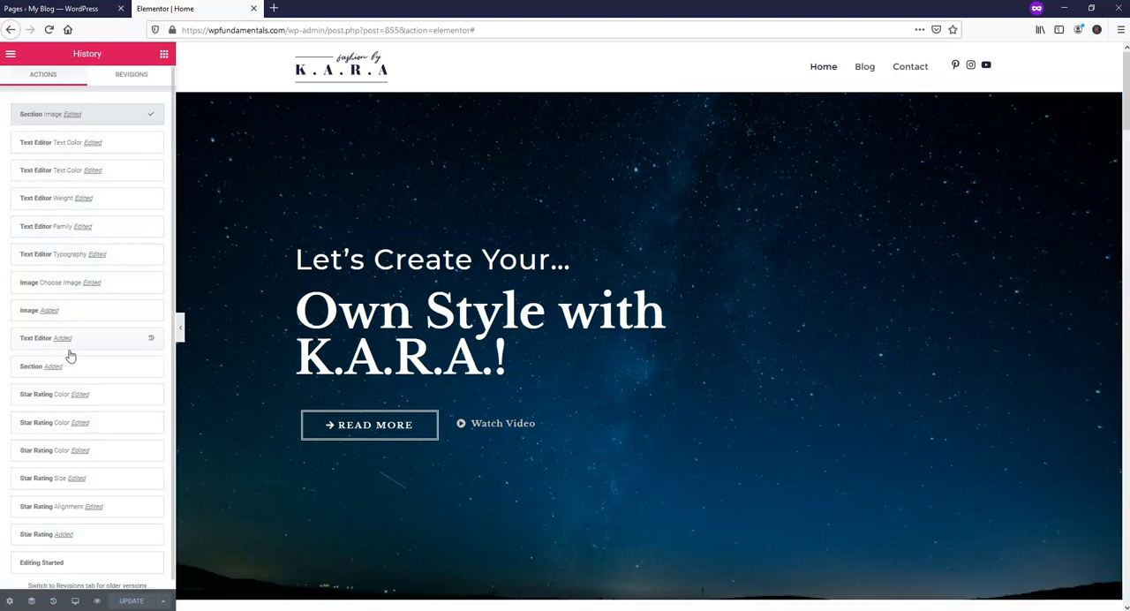
{"action": "left_click", "coordinate": [122, 284]}
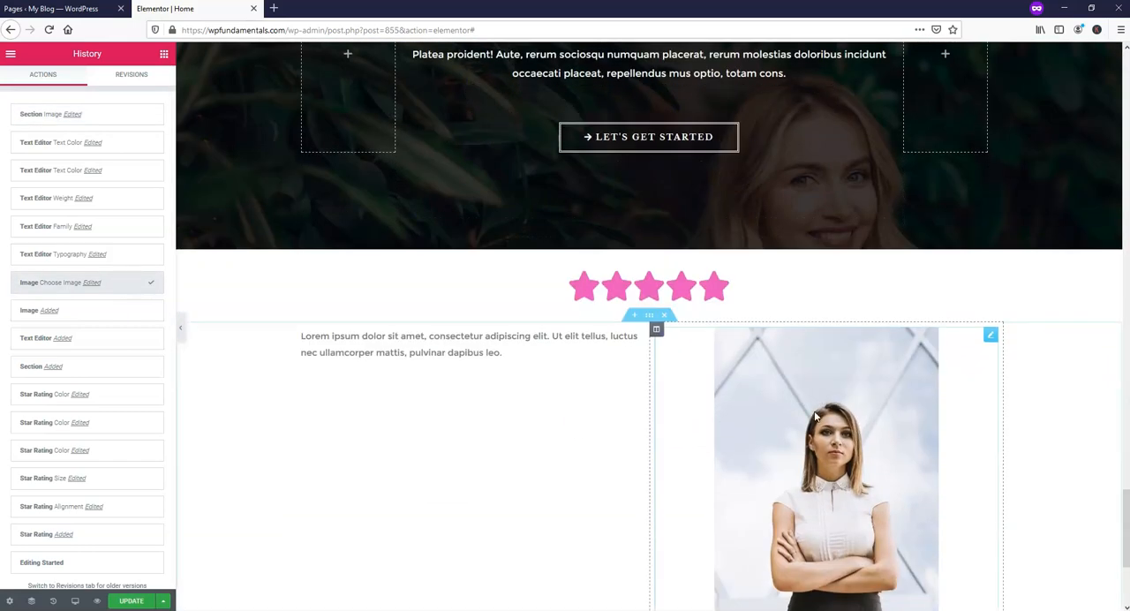
{"action": "scroll", "coordinate": [597, 472], "scroll_direction": "up", "scroll_amount": 1}
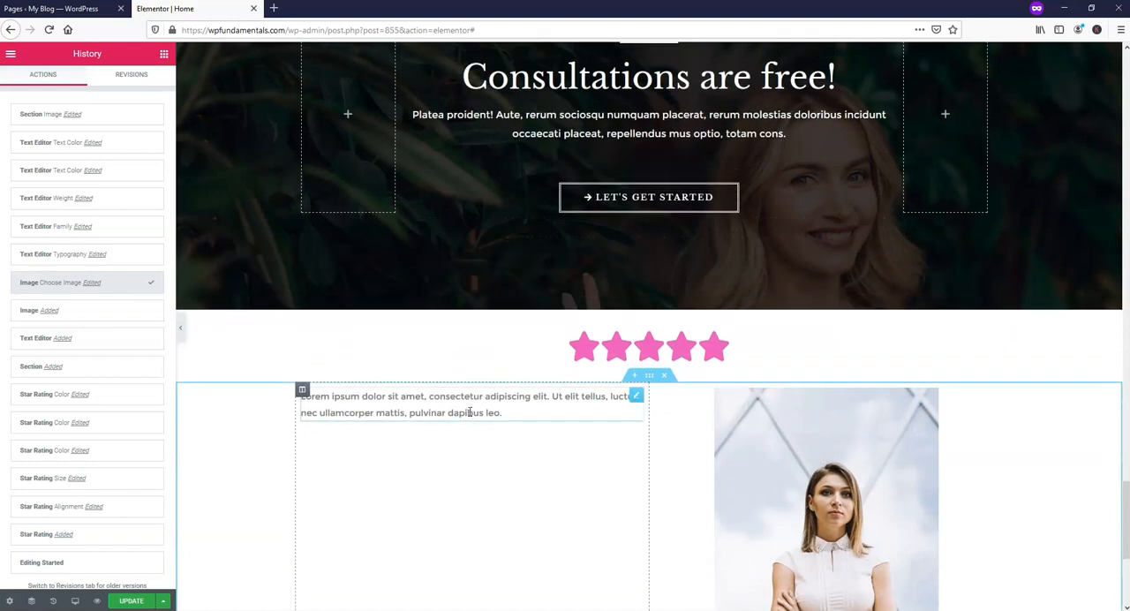
{"action": "left_click", "coordinate": [120, 198]}
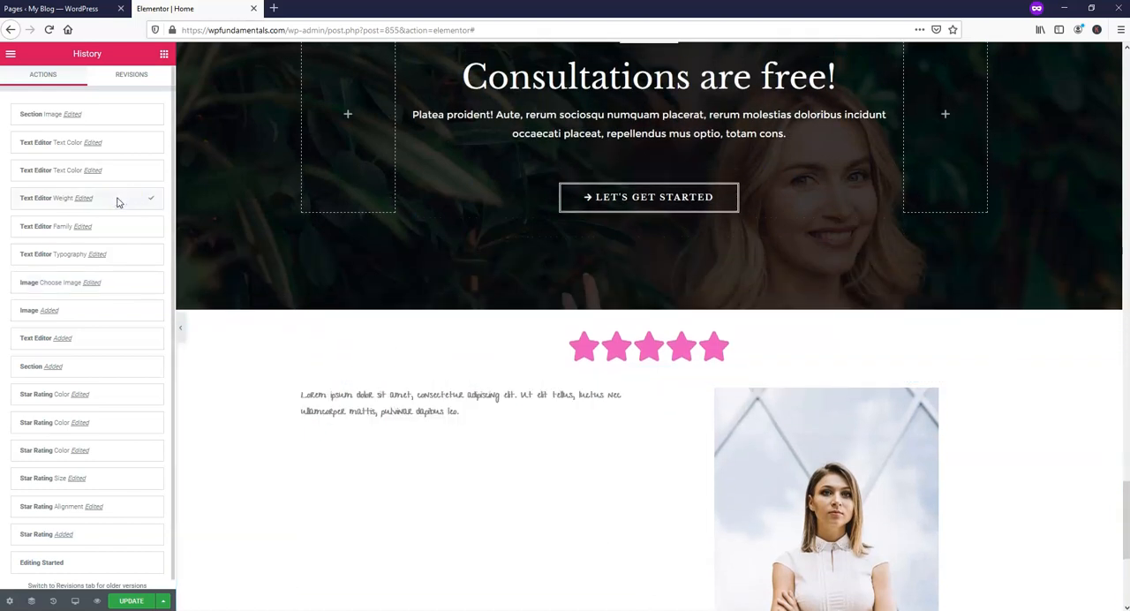
{"action": "left_click", "coordinate": [125, 142]}
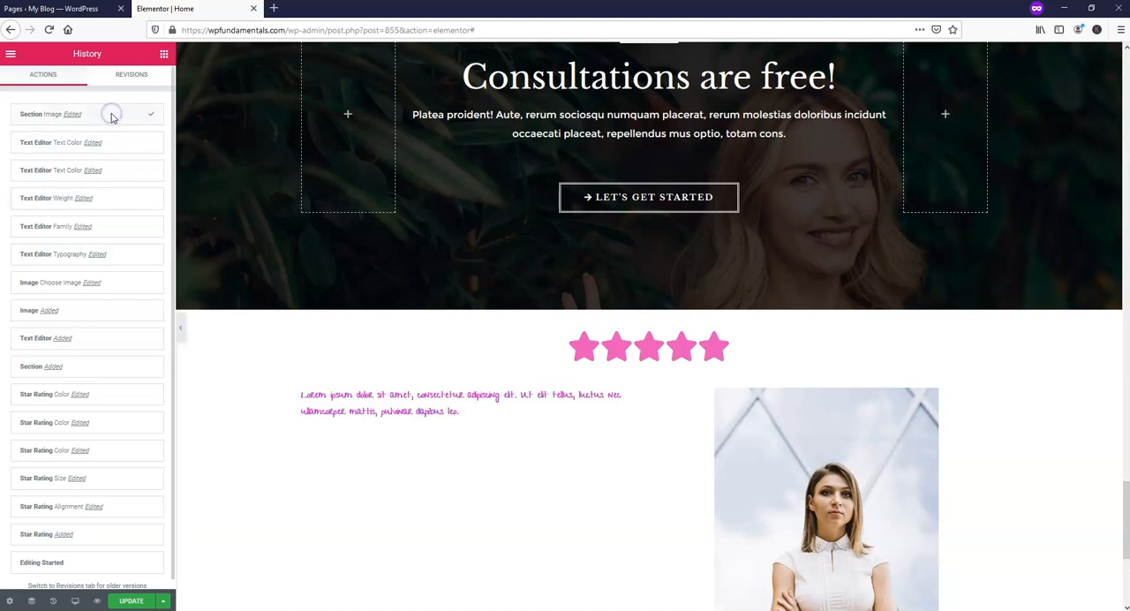
{"action": "left_click", "coordinate": [111, 114]}
{"action": "scroll", "coordinate": [648, 309], "scroll_direction": "up", "scroll_amount": 4}
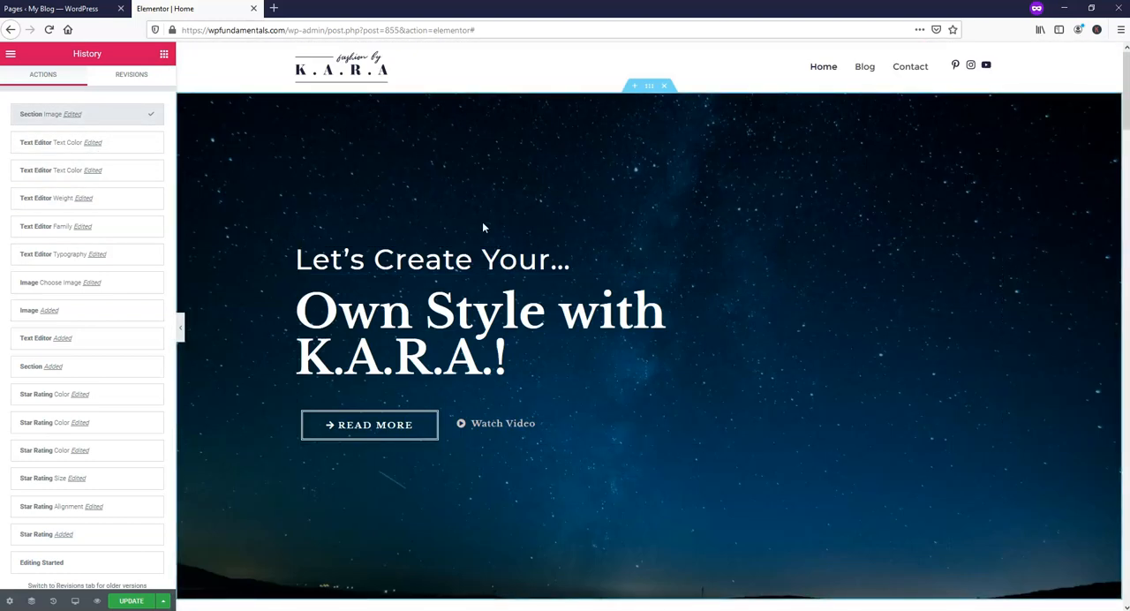
{"action": "left_click", "coordinate": [131, 601]}
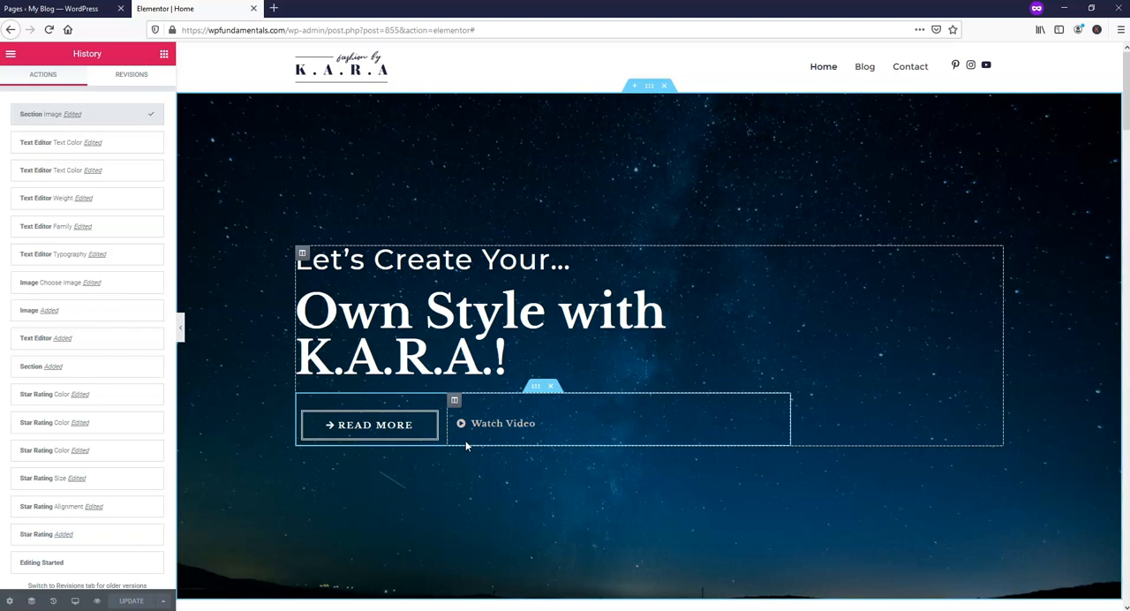
Replace the large hero heading's text with "Blog!" and update the page.
{"action": "left_click", "coordinate": [519, 360]}
{"action": "left_click_drag", "start_coordinate": [519, 358], "coordinate": [302, 310]}
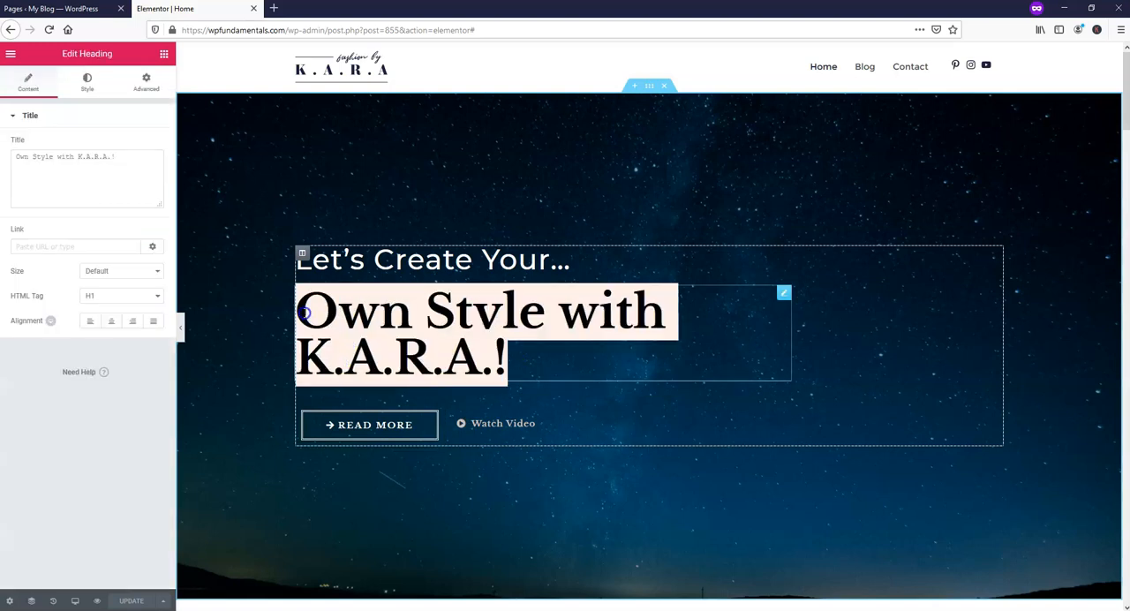
{"action": "type", "text": "Web"}
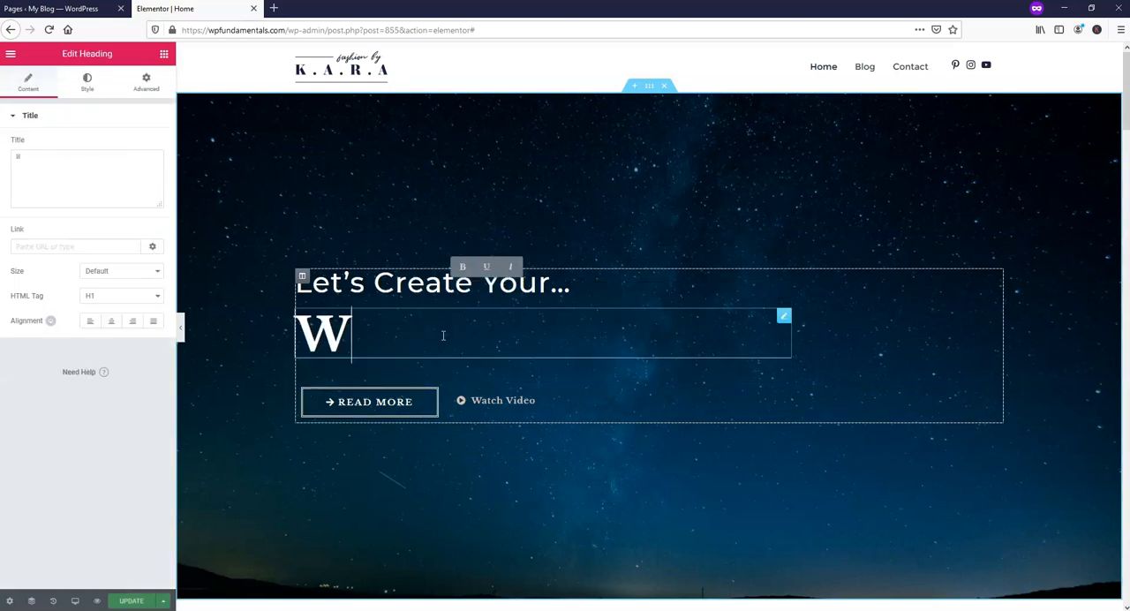
{"action": "key", "text": "BackSpace"}
{"action": "key", "text": "BackSpace"}
{"action": "key", "text": "BackSpace"}
{"action": "type", "text": "B"}
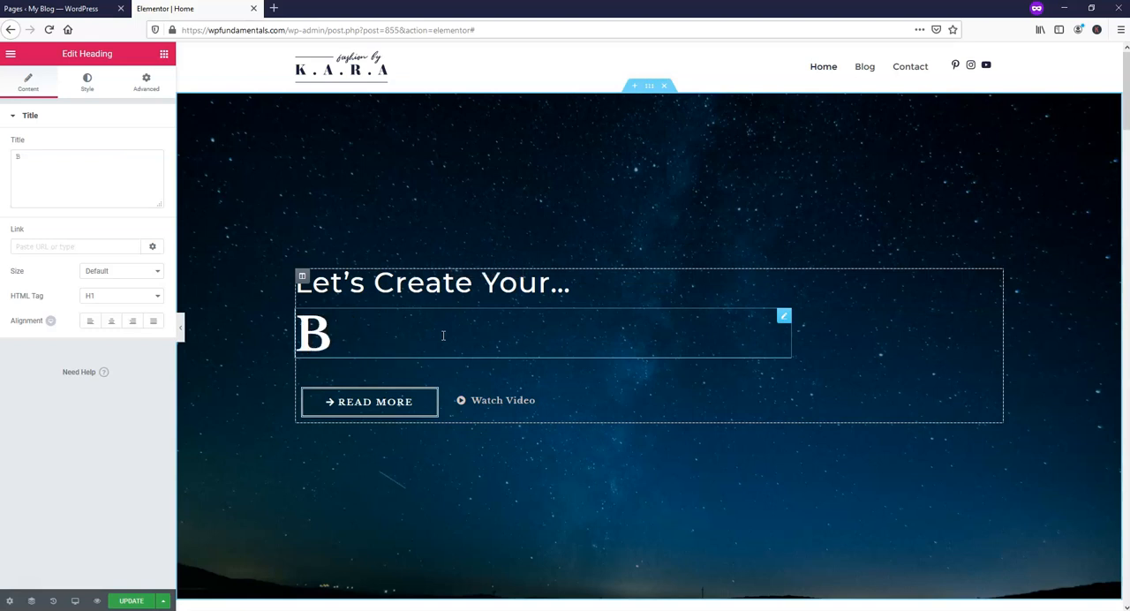
{"action": "type", "text": "log!"}
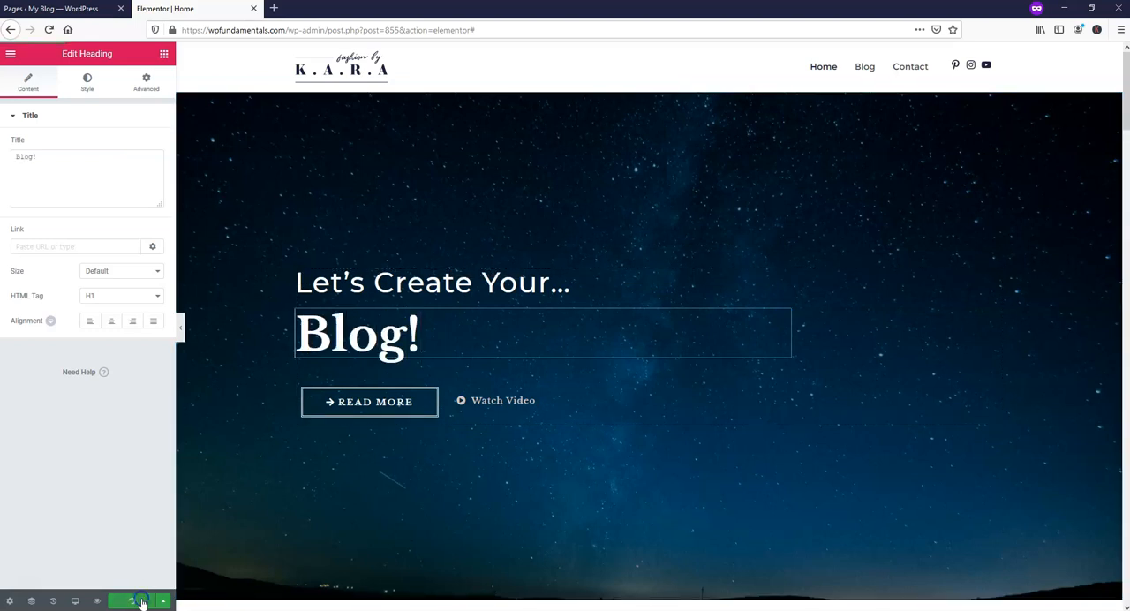
{"action": "left_click", "coordinate": [133, 600]}
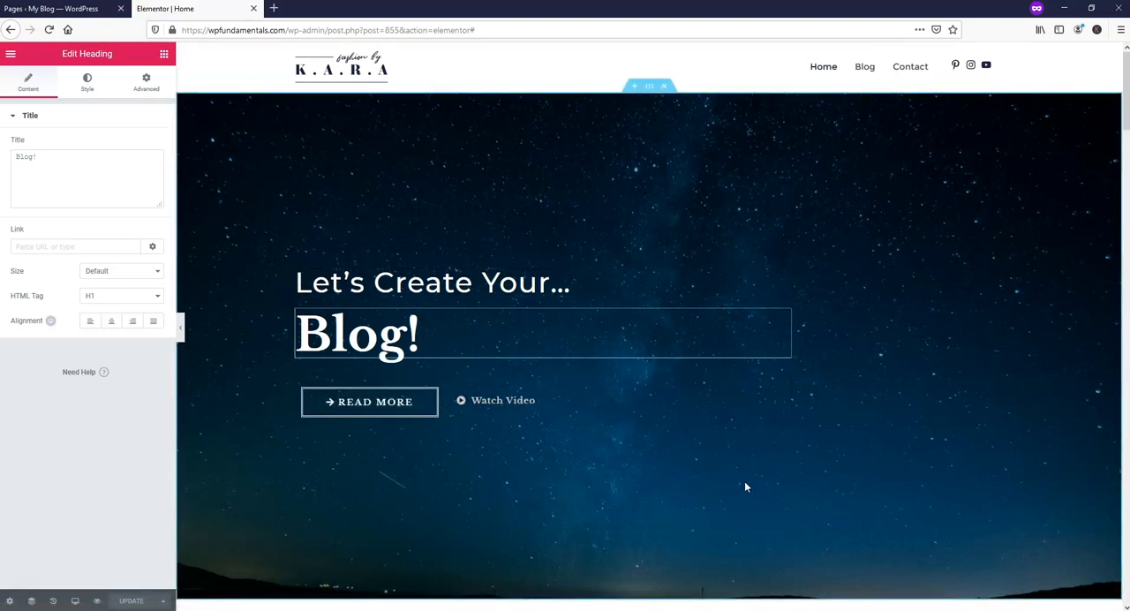
Delete the ELLE and New Look logo images from the brand logo row below the client testimonial.
{"action": "scroll", "coordinate": [733, 491], "scroll_direction": "down", "scroll_amount": 8}
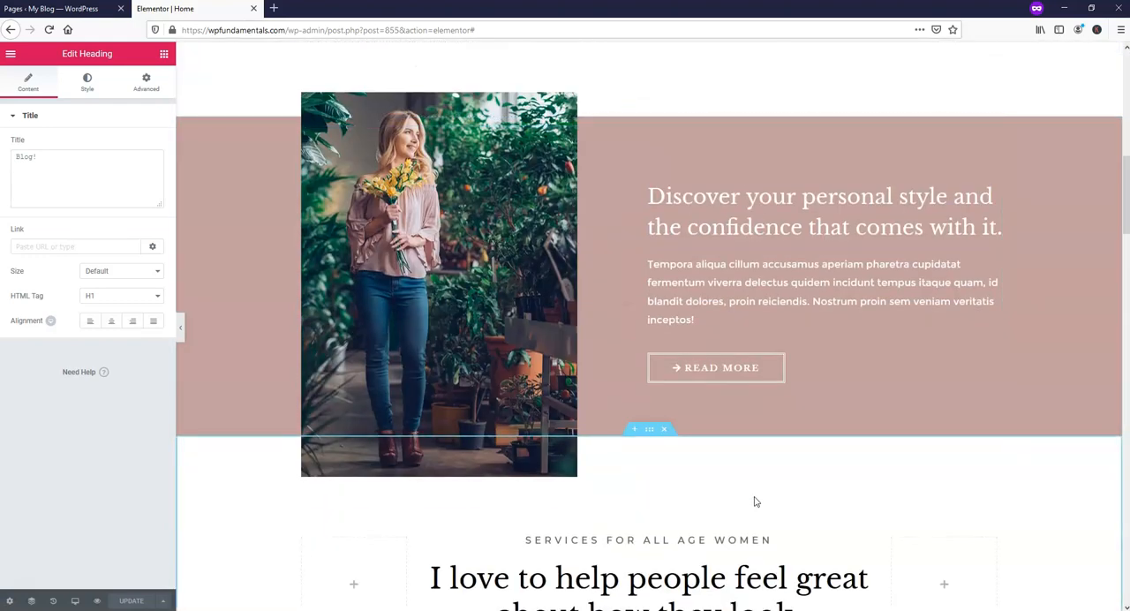
{"action": "scroll", "coordinate": [754, 496], "scroll_direction": "up", "scroll_amount": 5}
{"action": "scroll", "coordinate": [754, 500], "scroll_direction": "up", "scroll_amount": 3}
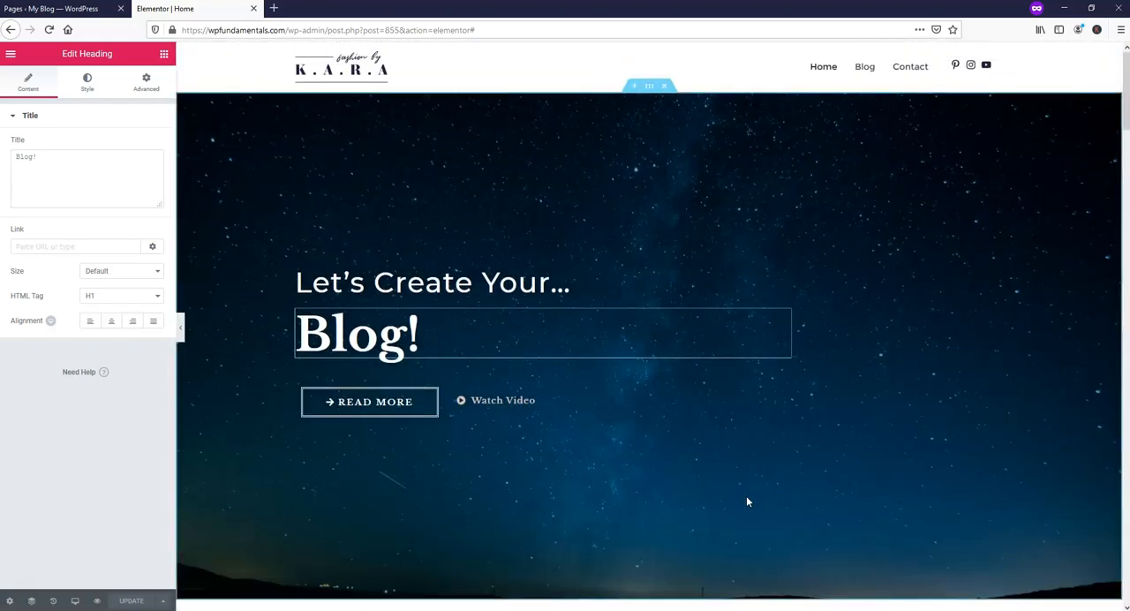
{"action": "scroll", "coordinate": [747, 501], "scroll_direction": "down", "scroll_amount": 10}
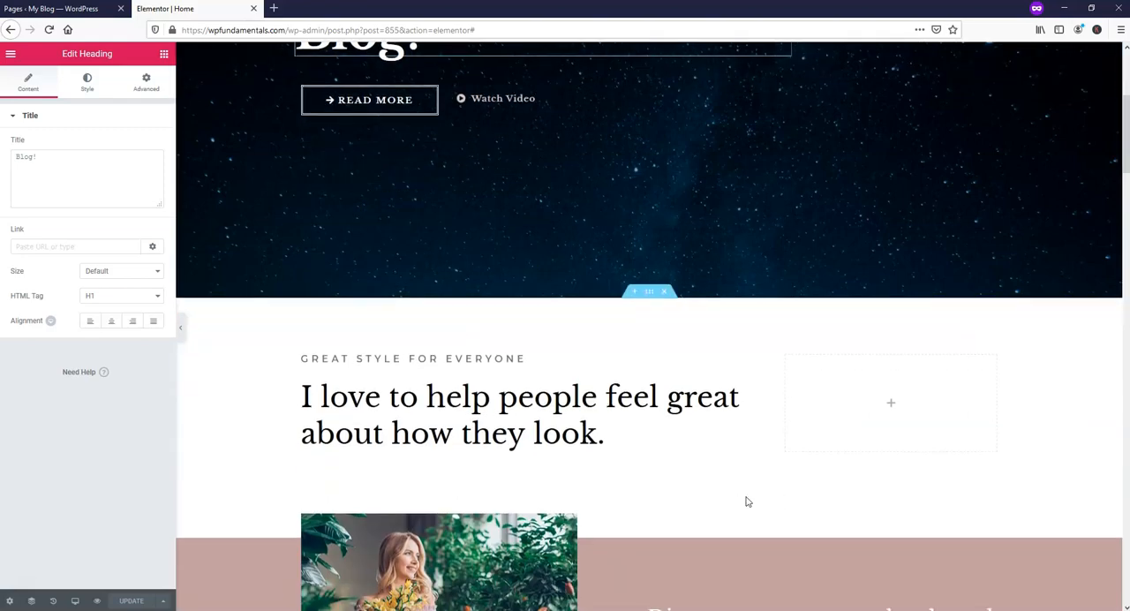
{"action": "scroll", "coordinate": [744, 502], "scroll_direction": "down", "scroll_amount": 10}
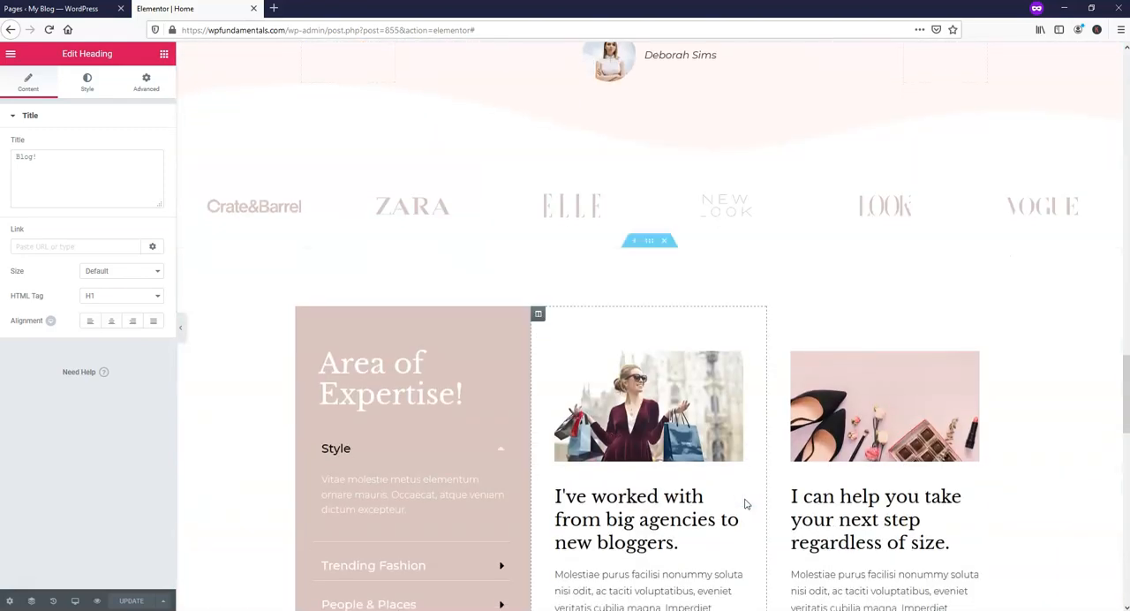
{"action": "scroll", "coordinate": [728, 399], "scroll_direction": "up", "scroll_amount": 3}
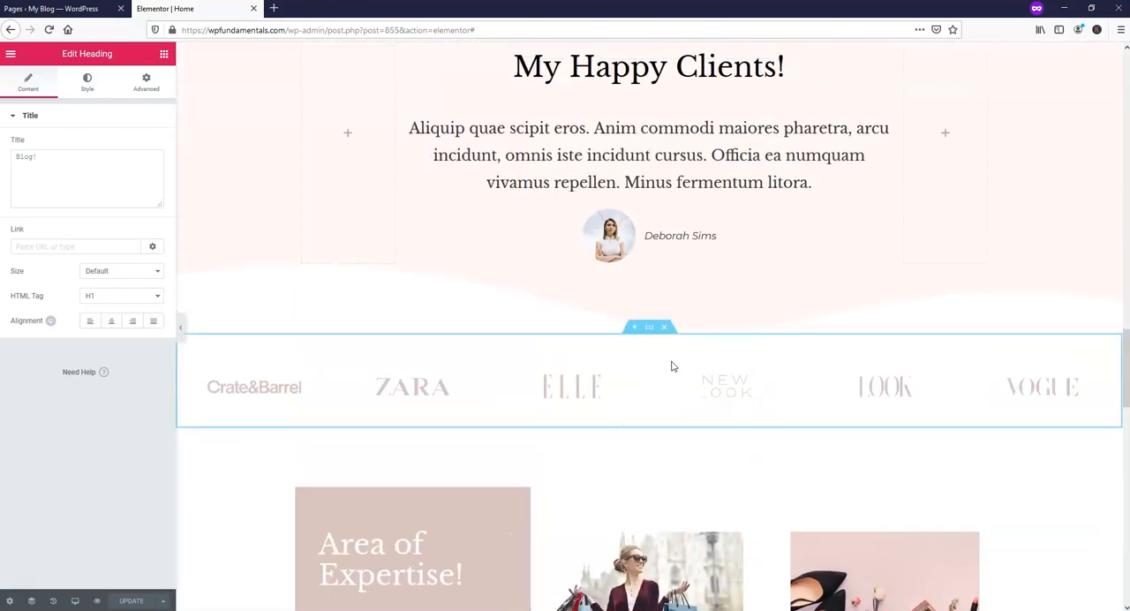
{"action": "right_click", "coordinate": [590, 391]}
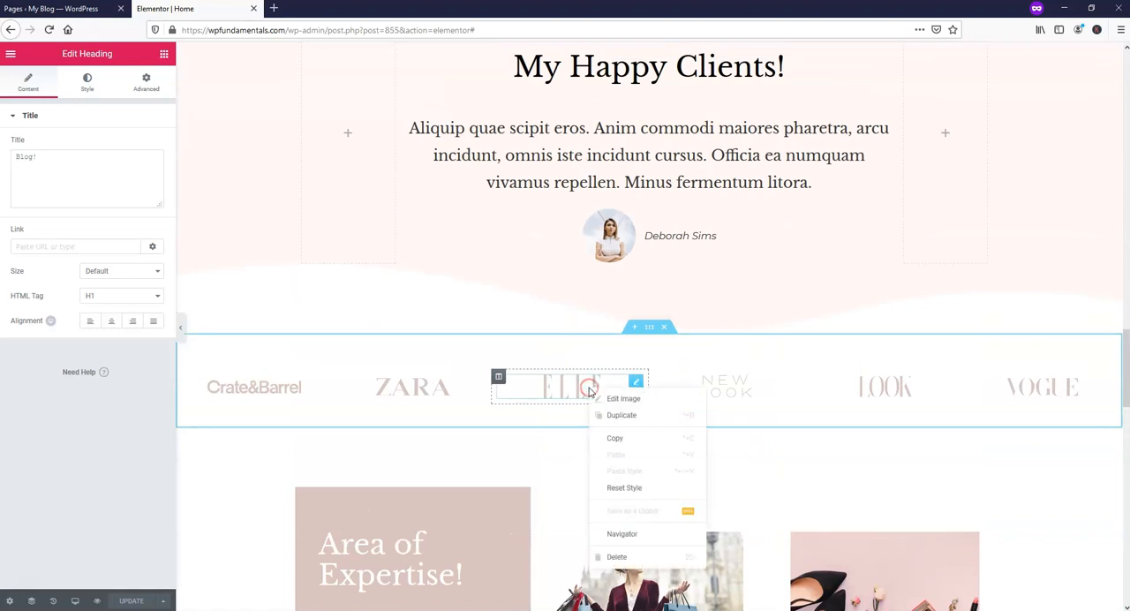
{"action": "left_click", "coordinate": [618, 556]}
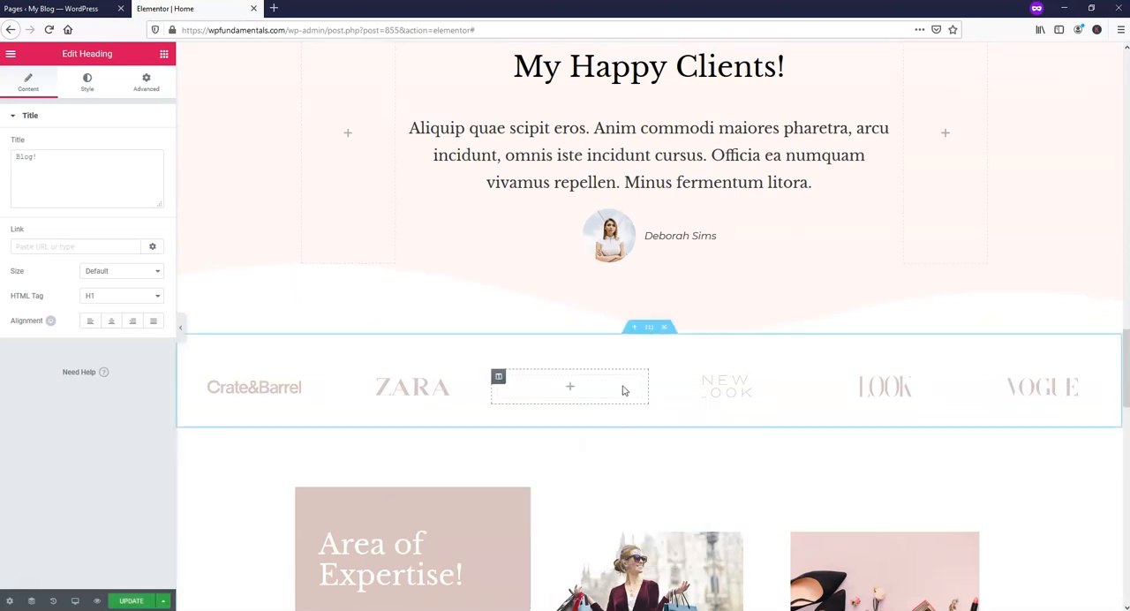
{"action": "right_click", "coordinate": [727, 382]}
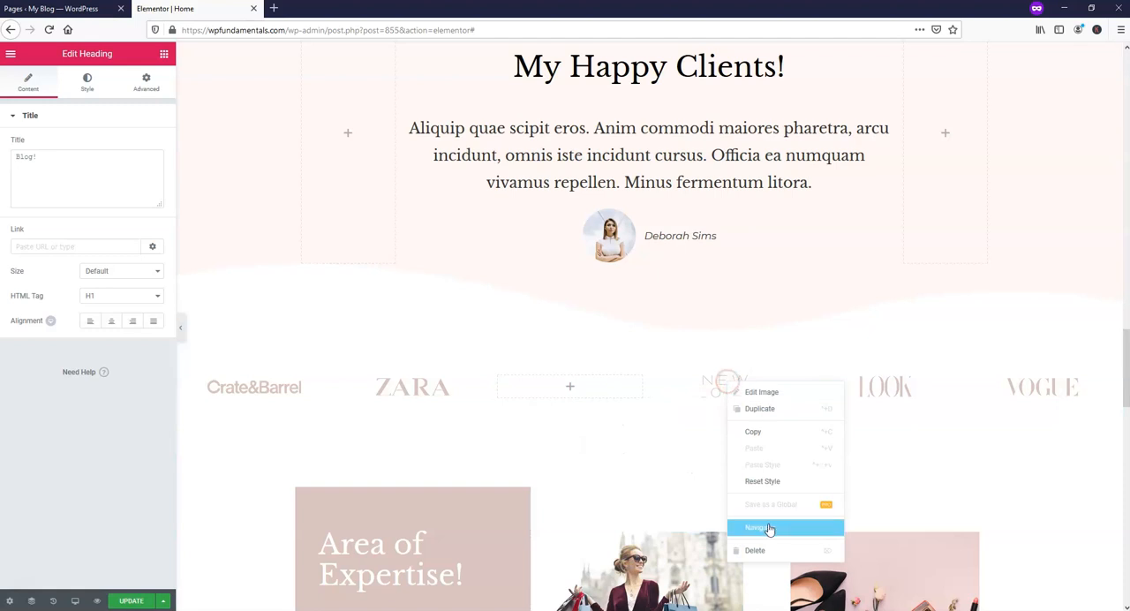
{"action": "left_click", "coordinate": [754, 550]}
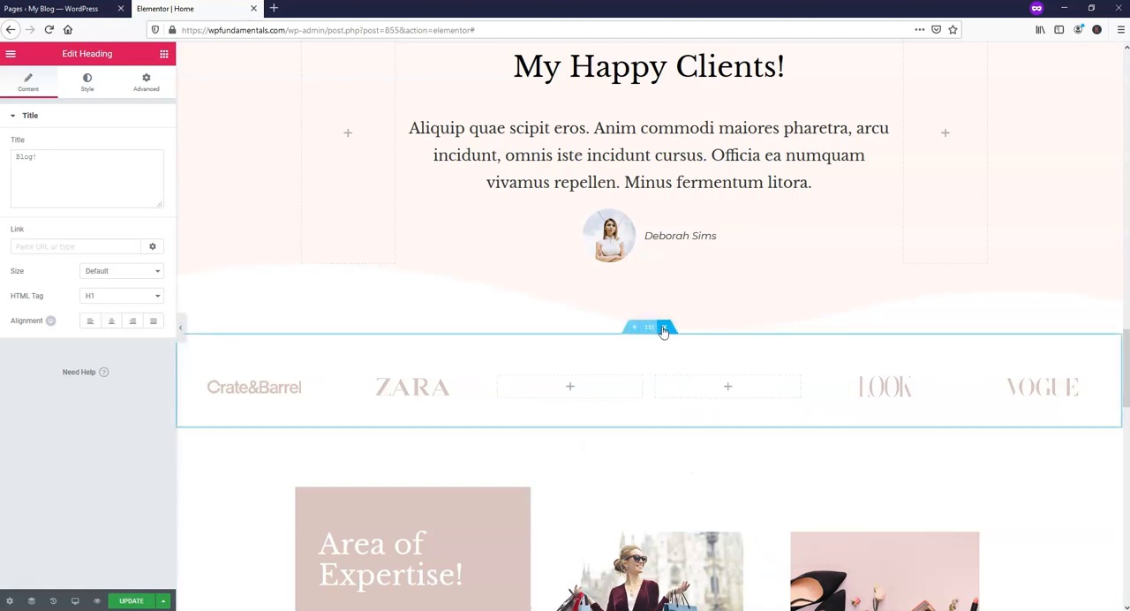
Delete the entire brand logo section and update the page.
{"action": "left_click", "coordinate": [665, 328]}
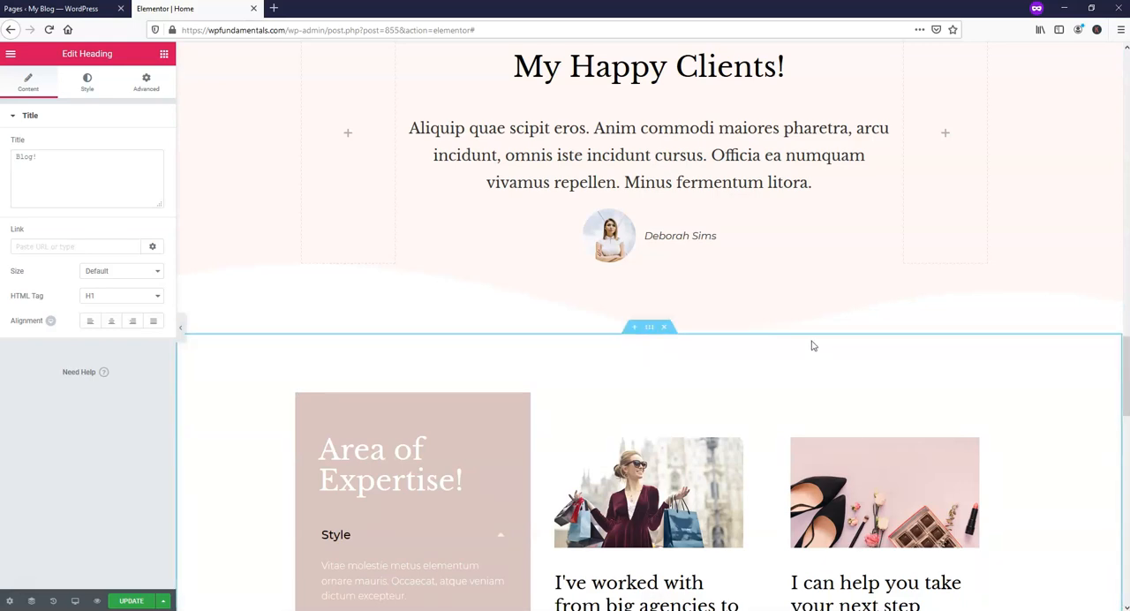
{"action": "scroll", "coordinate": [813, 346], "scroll_direction": "up", "scroll_amount": 20}
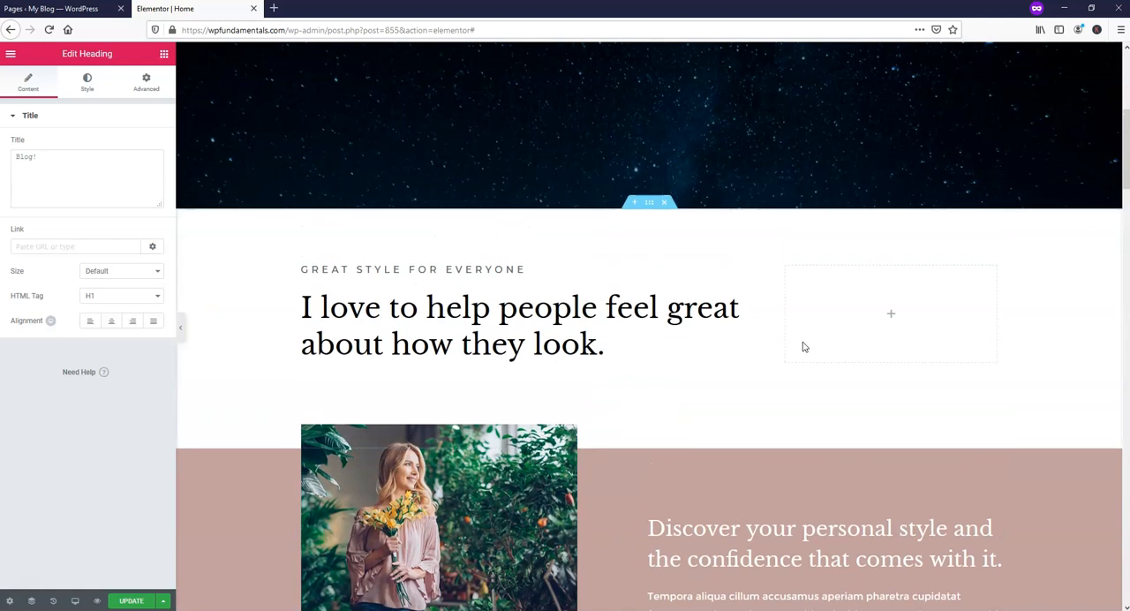
{"action": "scroll", "coordinate": [802, 347], "scroll_direction": "up", "scroll_amount": 5}
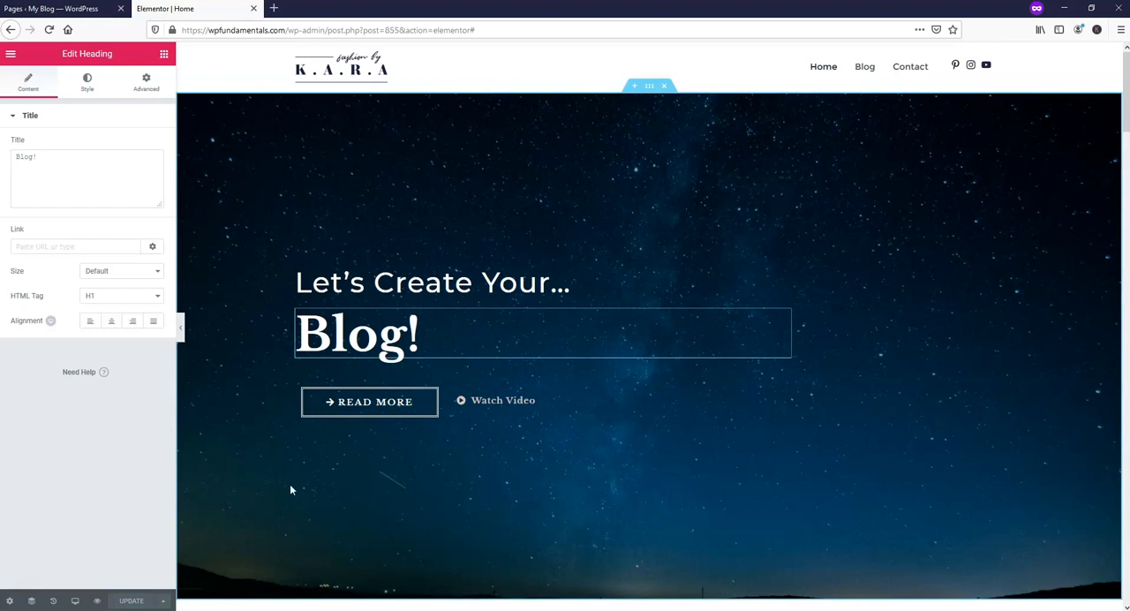
Open the Posts list in the WordPress dashboard tab and exit the Elementor editor to the dashboard.
{"action": "left_click", "coordinate": [70, 10]}
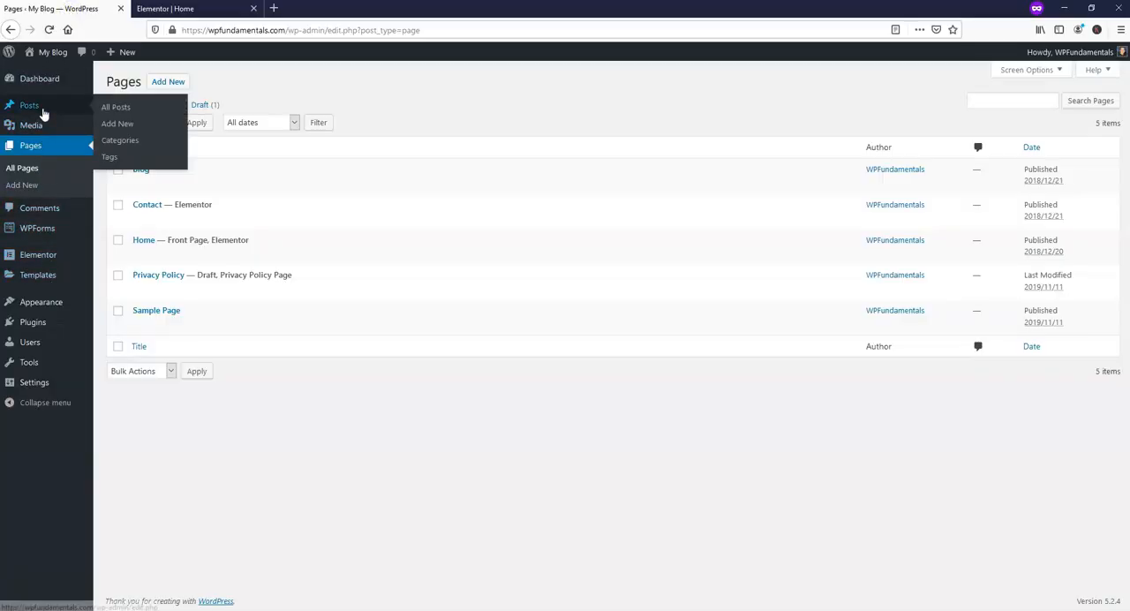
{"action": "left_click", "coordinate": [40, 111]}
{"action": "left_click", "coordinate": [176, 9]}
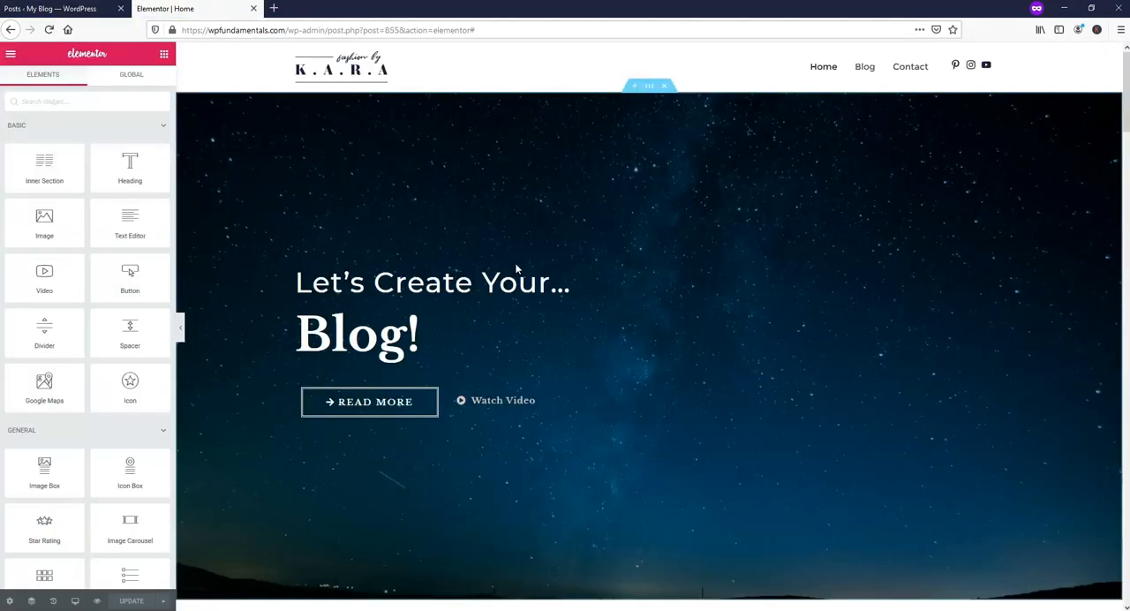
{"action": "left_click", "coordinate": [9, 58]}
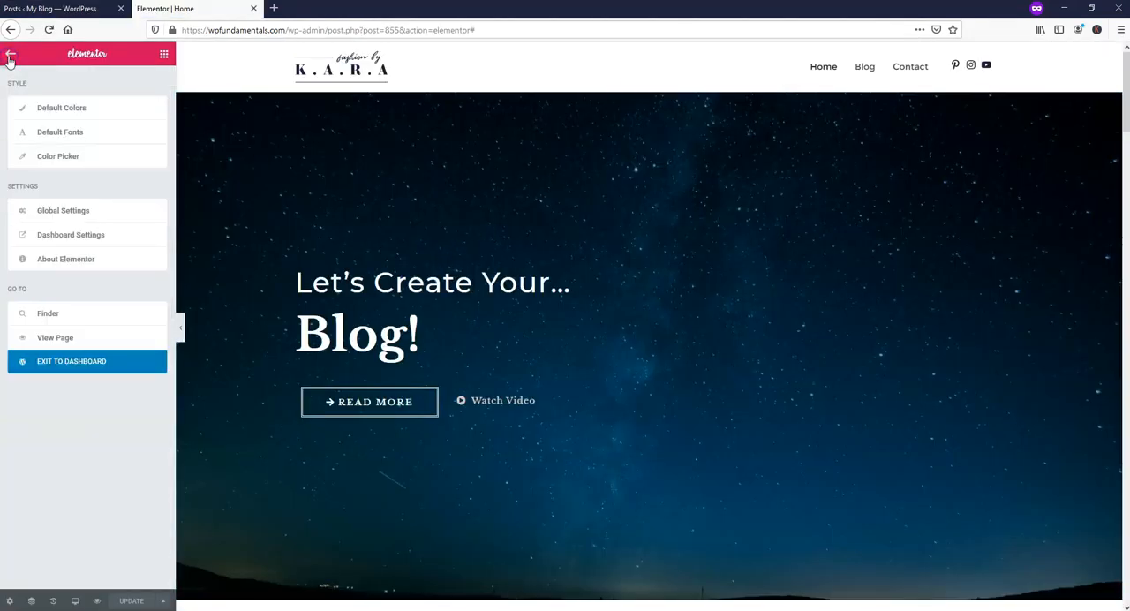
{"action": "left_click", "coordinate": [83, 363]}
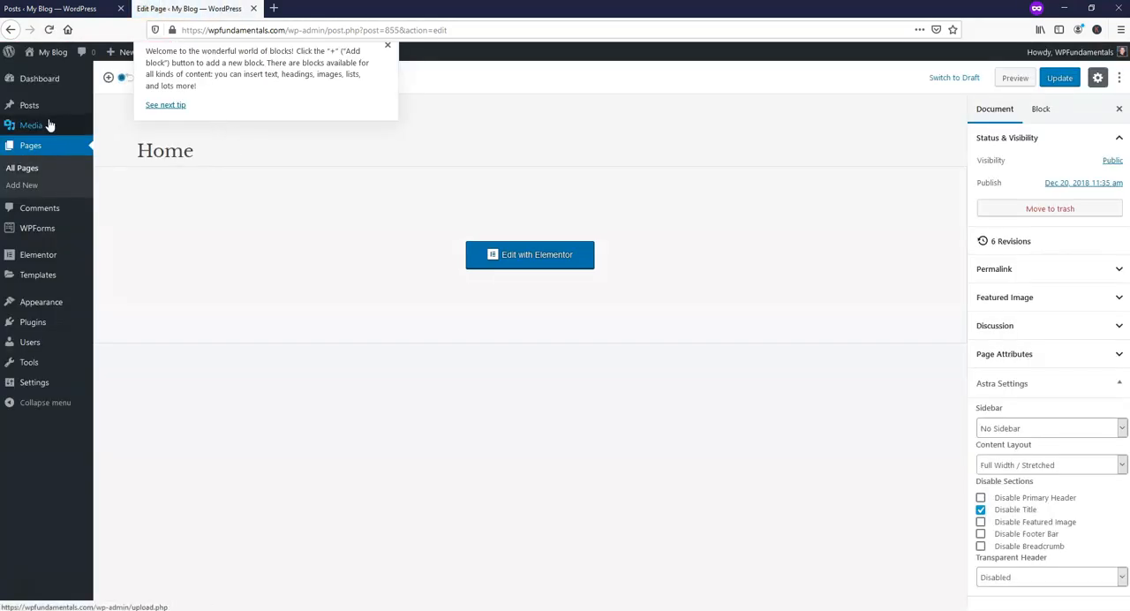
Visit the live site's Blog page and compare its posts with the dashboard's Posts list.
{"action": "left_click", "coordinate": [84, 55]}
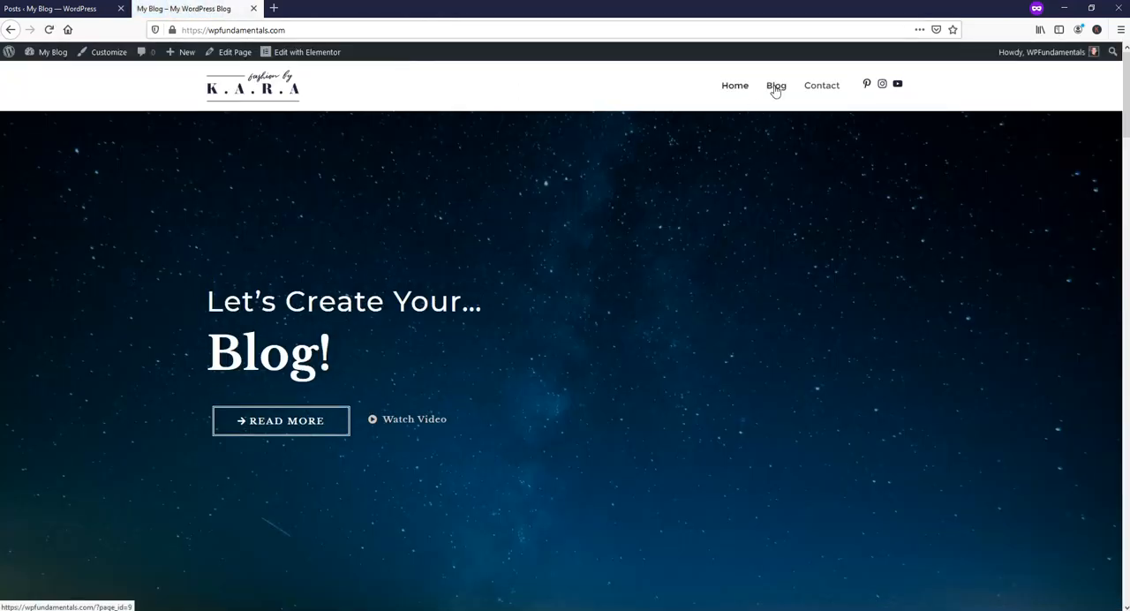
{"action": "left_click", "coordinate": [775, 86]}
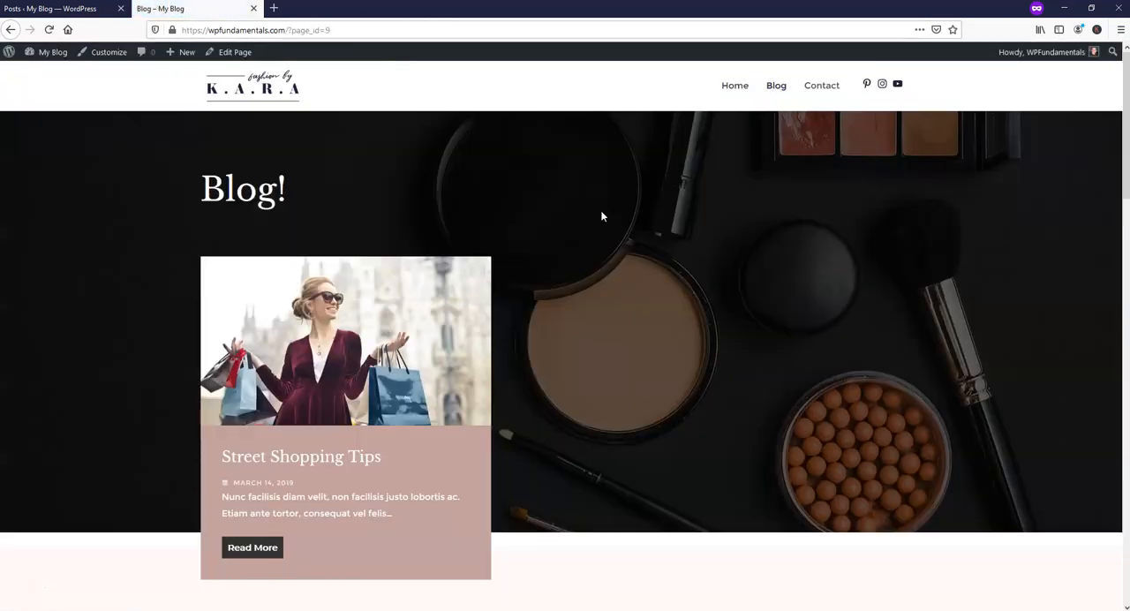
{"action": "left_click", "coordinate": [53, 8]}
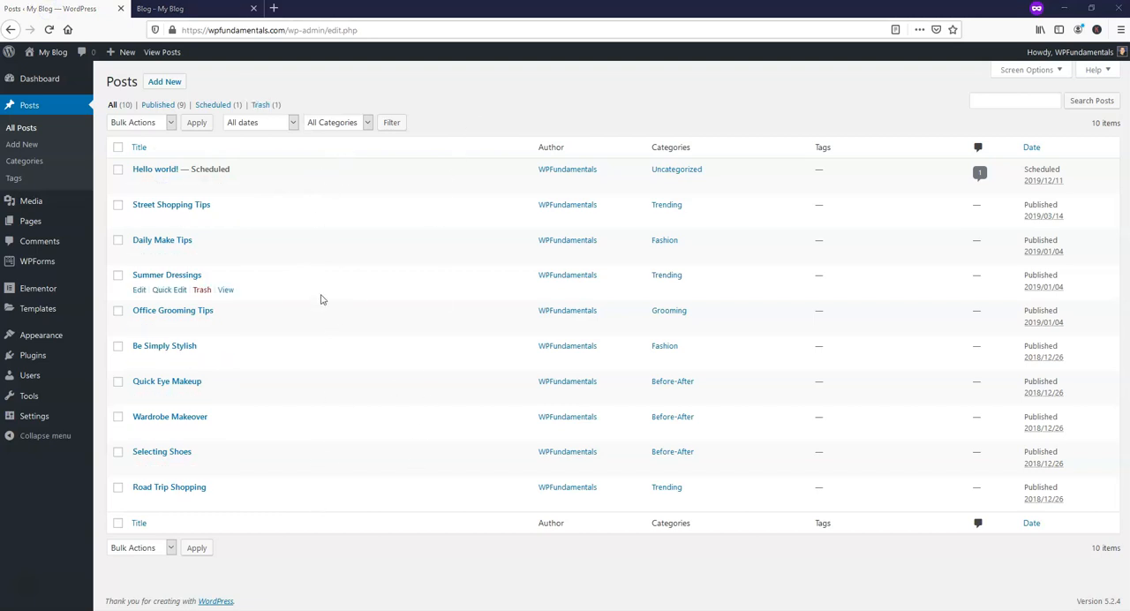
{"action": "left_click", "coordinate": [196, 11]}
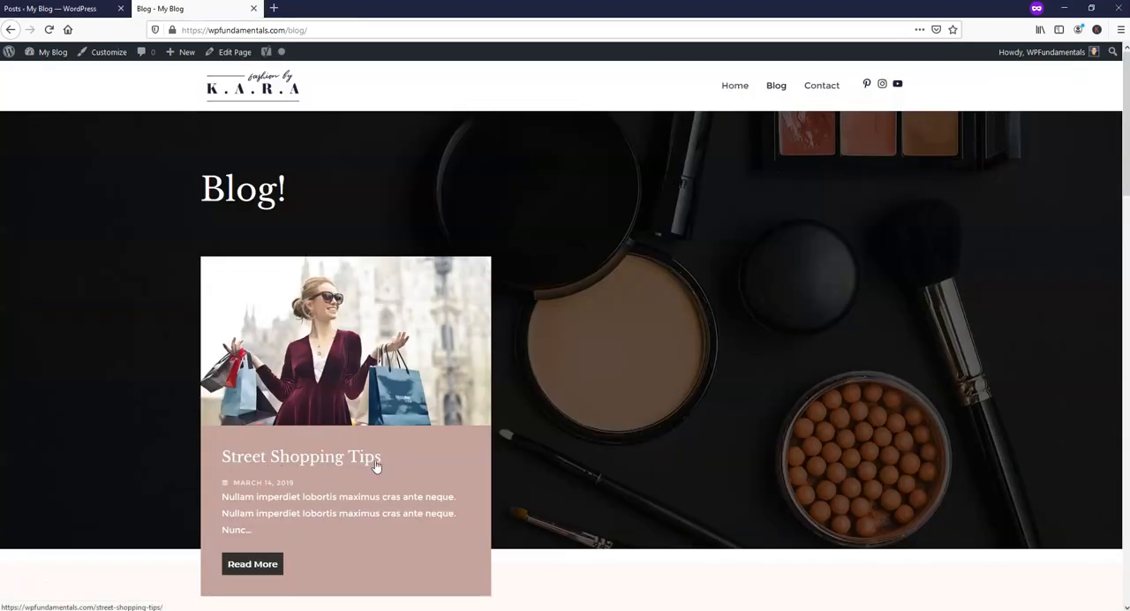
Open the Street Shopping Tips post for editing and view its published version on the live site.
{"action": "left_click", "coordinate": [66, 9]}
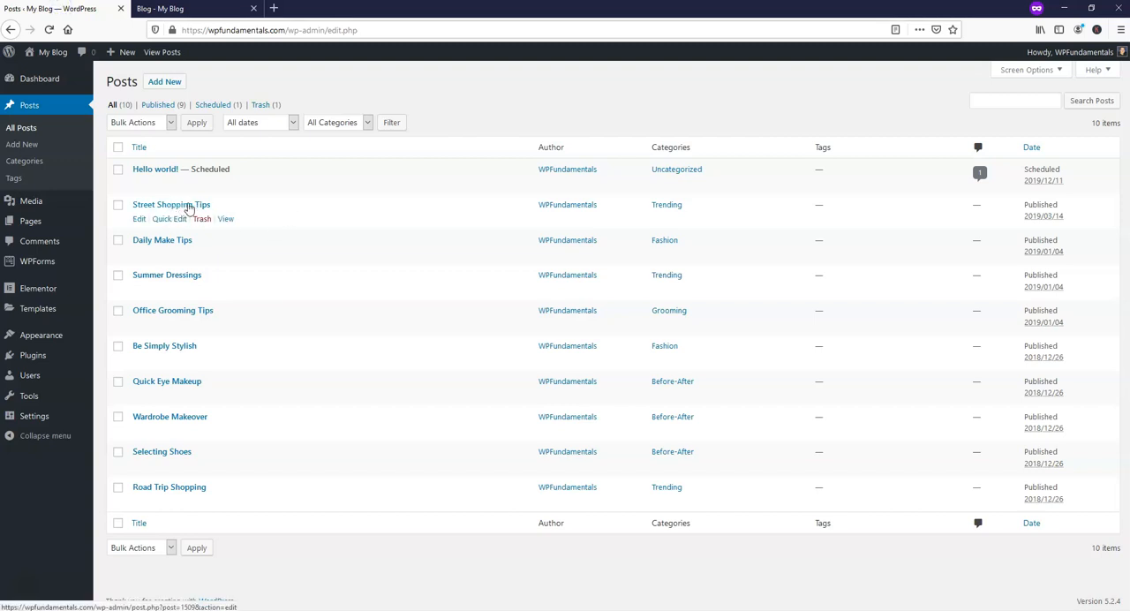
{"action": "left_click", "coordinate": [138, 219]}
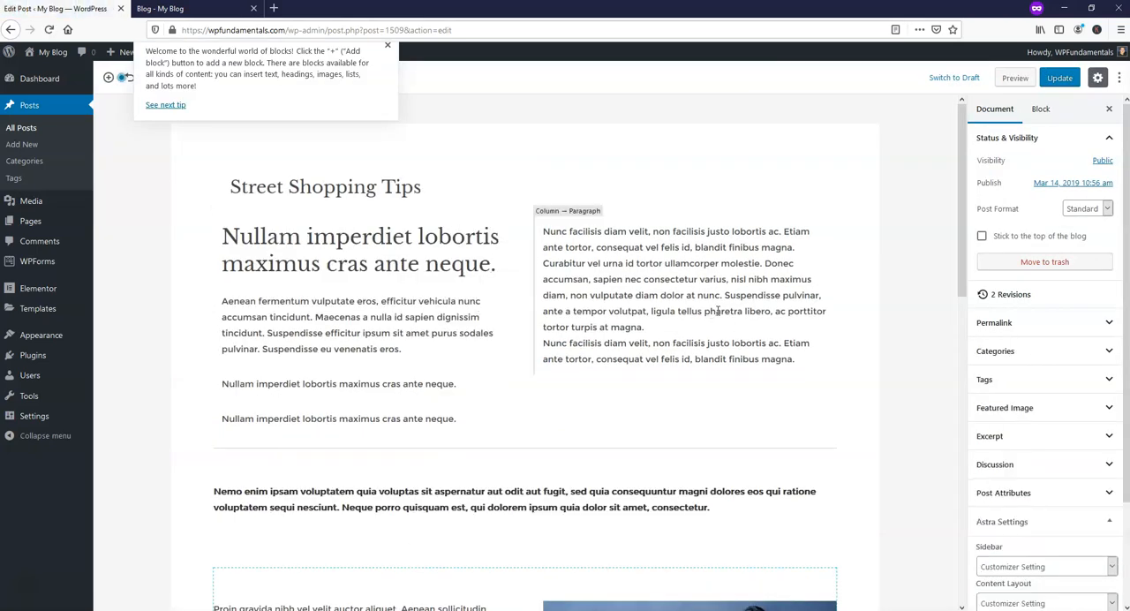
{"action": "left_click", "coordinate": [216, 9]}
{"action": "left_click", "coordinate": [389, 408]}
{"action": "scroll", "coordinate": [406, 383], "scroll_direction": "down", "scroll_amount": 3}
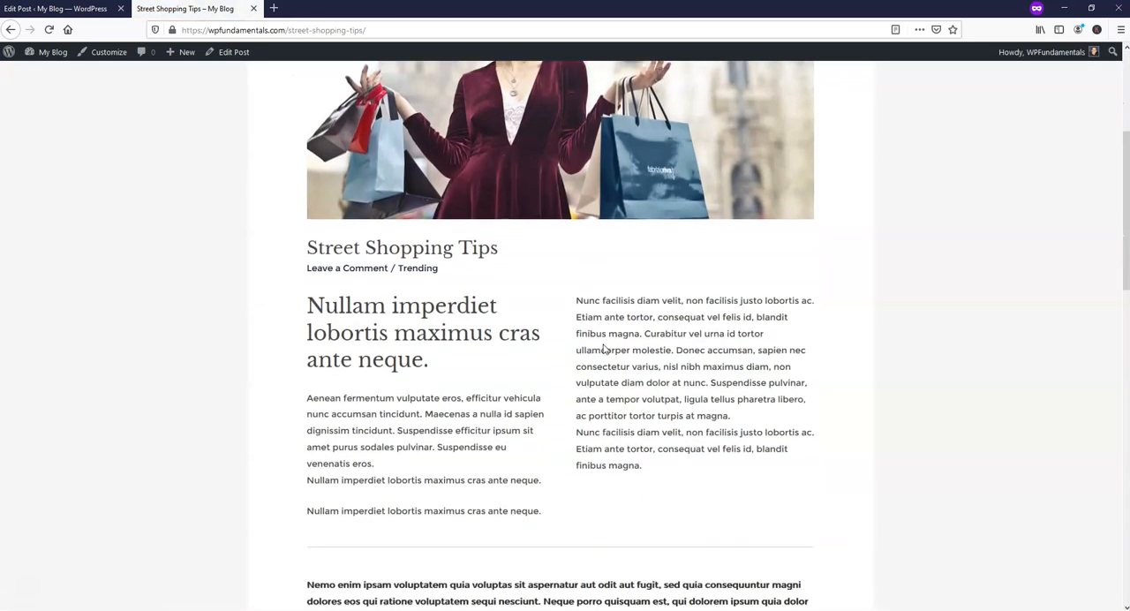
{"action": "scroll", "coordinate": [603, 349], "scroll_direction": "up", "scroll_amount": 3}
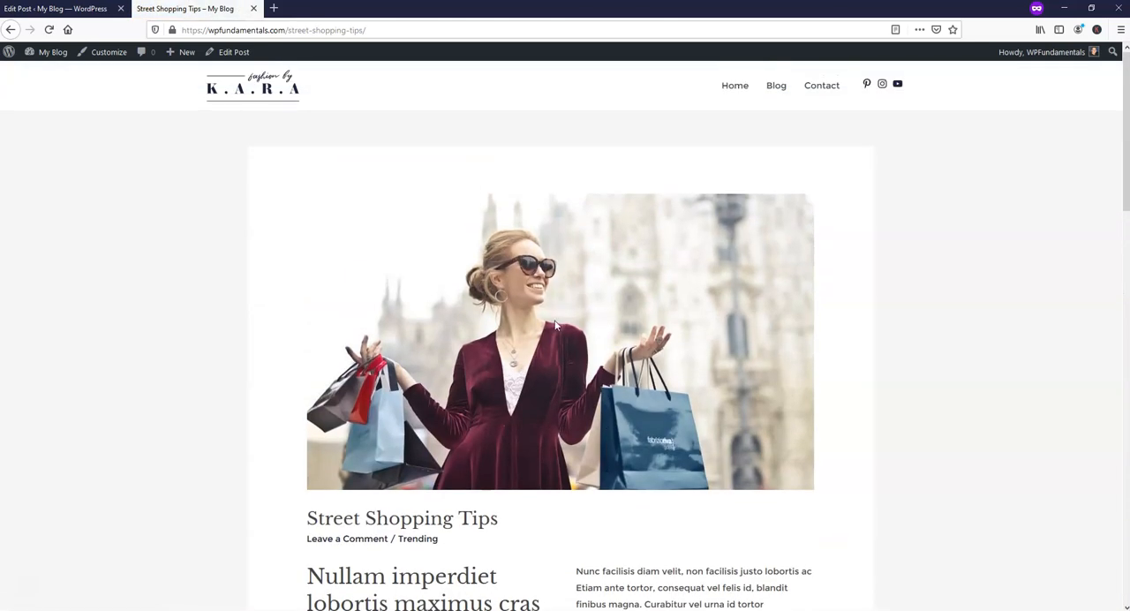
Expand the Street Shopping Tips post's featured image settings and compare its image and title with the live post.
{"action": "left_click", "coordinate": [71, 10]}
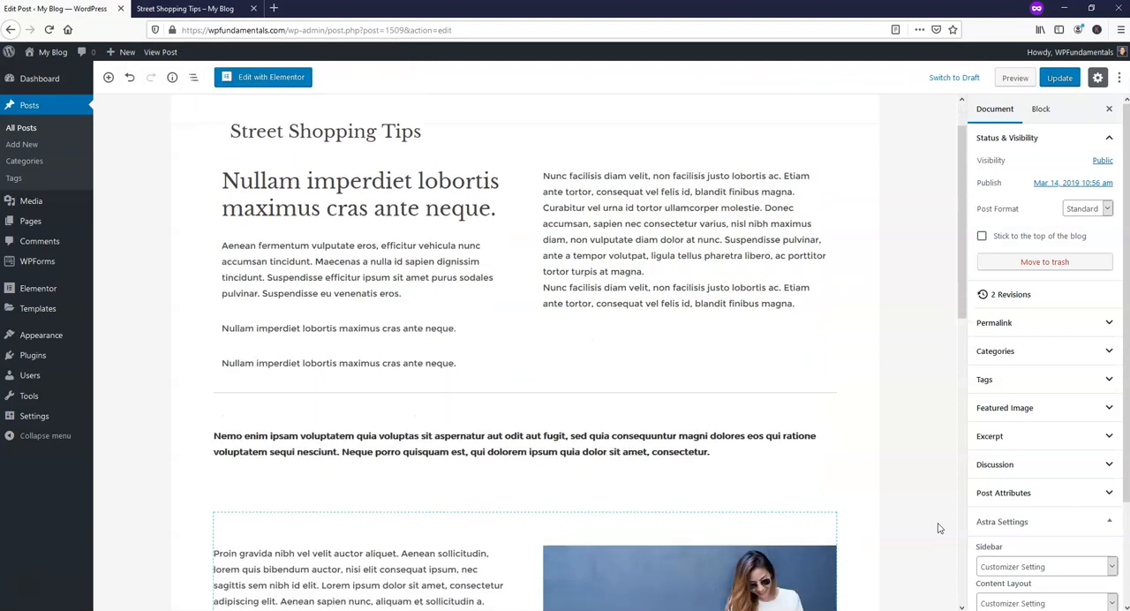
{"action": "scroll", "coordinate": [939, 528], "scroll_direction": "down", "scroll_amount": 3}
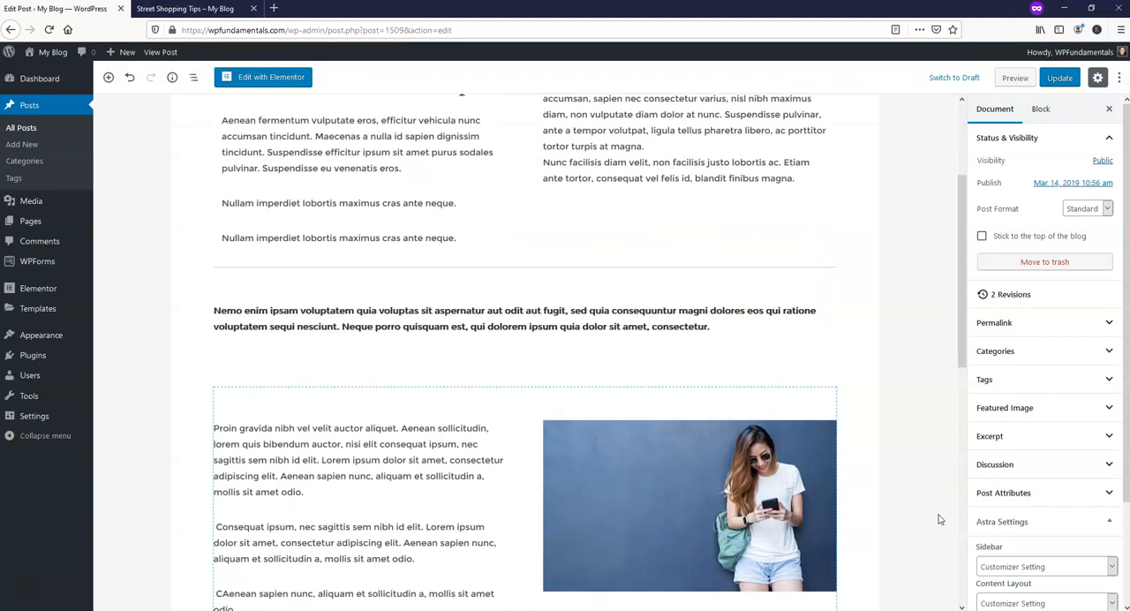
{"action": "left_click", "coordinate": [1015, 409]}
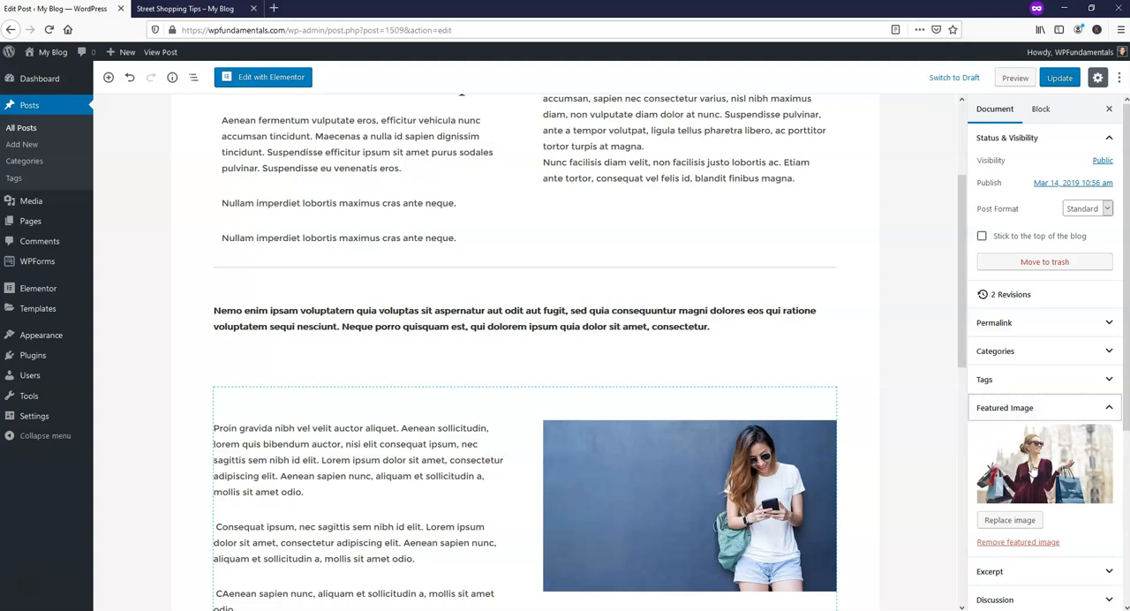
{"action": "left_click", "coordinate": [176, 9]}
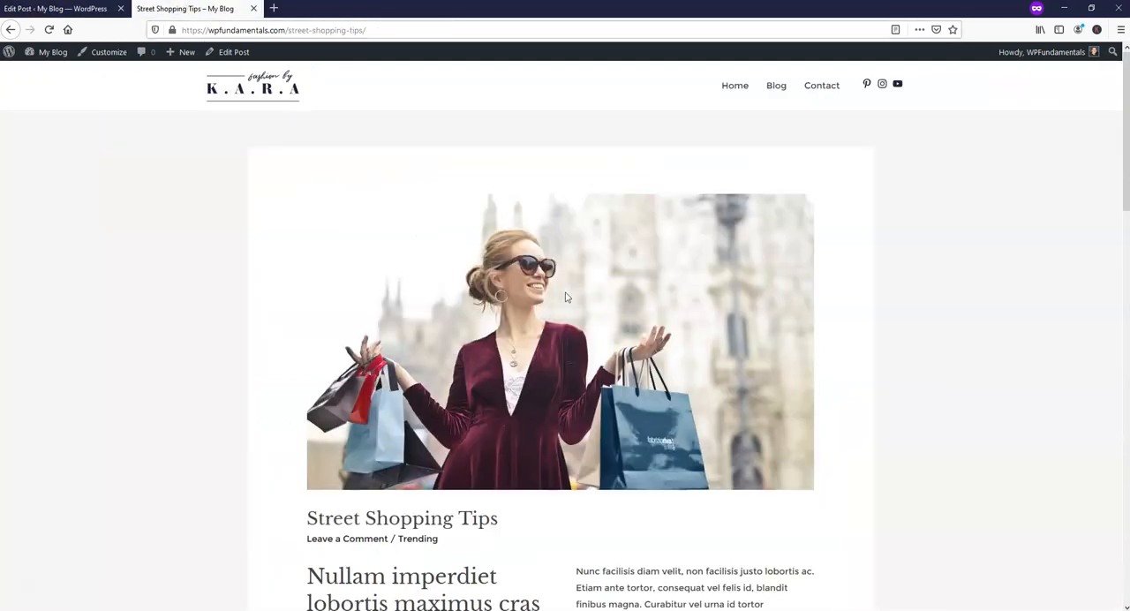
{"action": "left_click", "coordinate": [62, 13]}
{"action": "scroll", "coordinate": [871, 285], "scroll_direction": "up", "scroll_amount": 3}
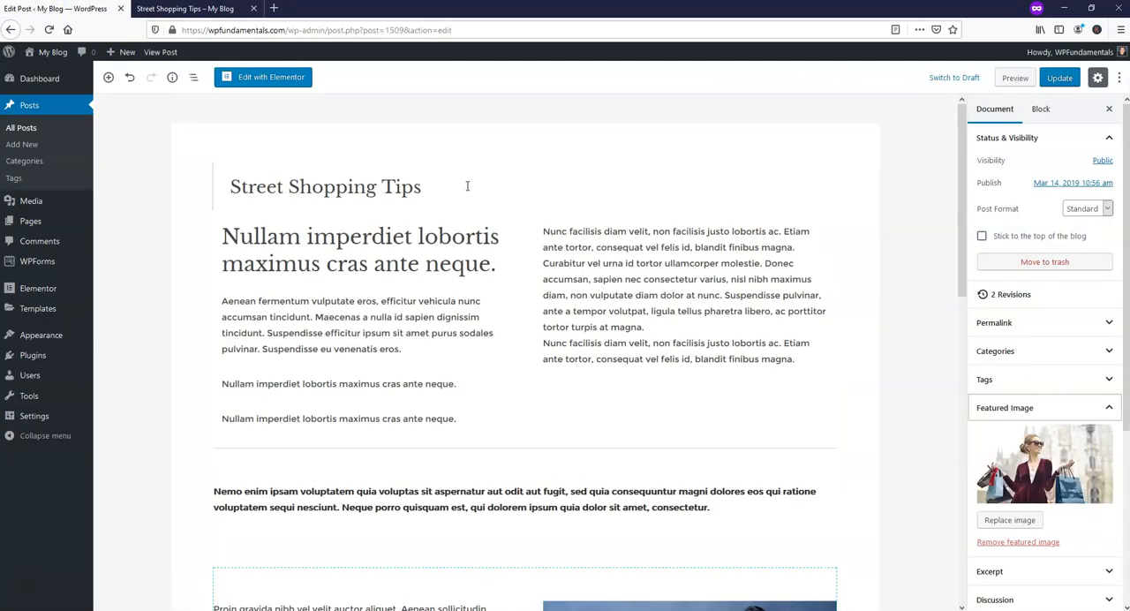
{"action": "left_click", "coordinate": [213, 11]}
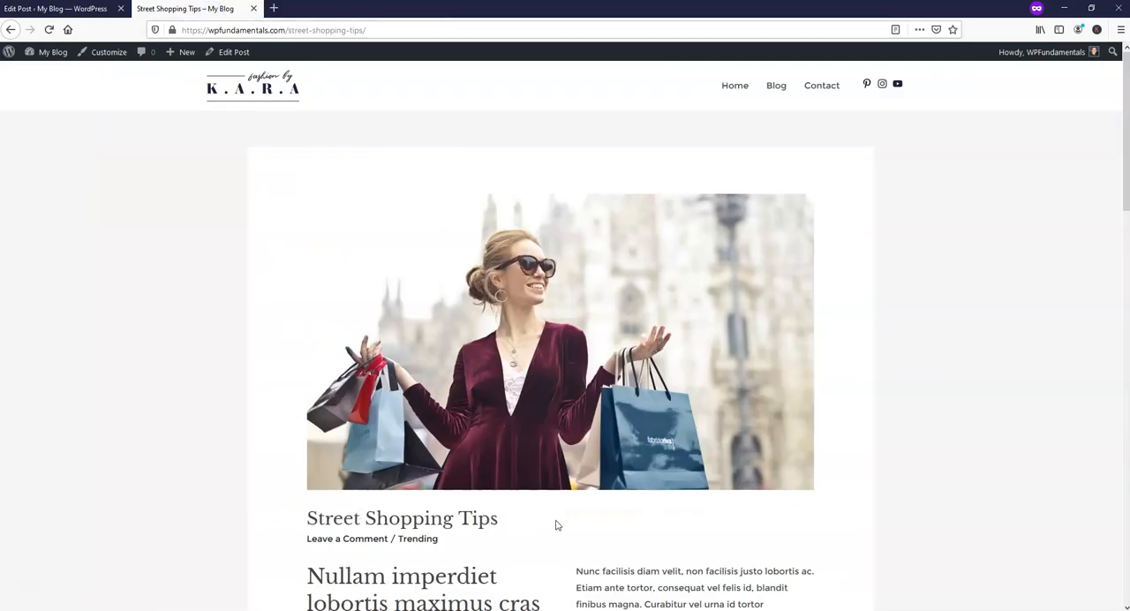
Look through the published Street Shopping Tips post, from its text and images down to the comment form.
{"action": "scroll", "coordinate": [558, 522], "scroll_direction": "down", "scroll_amount": 5}
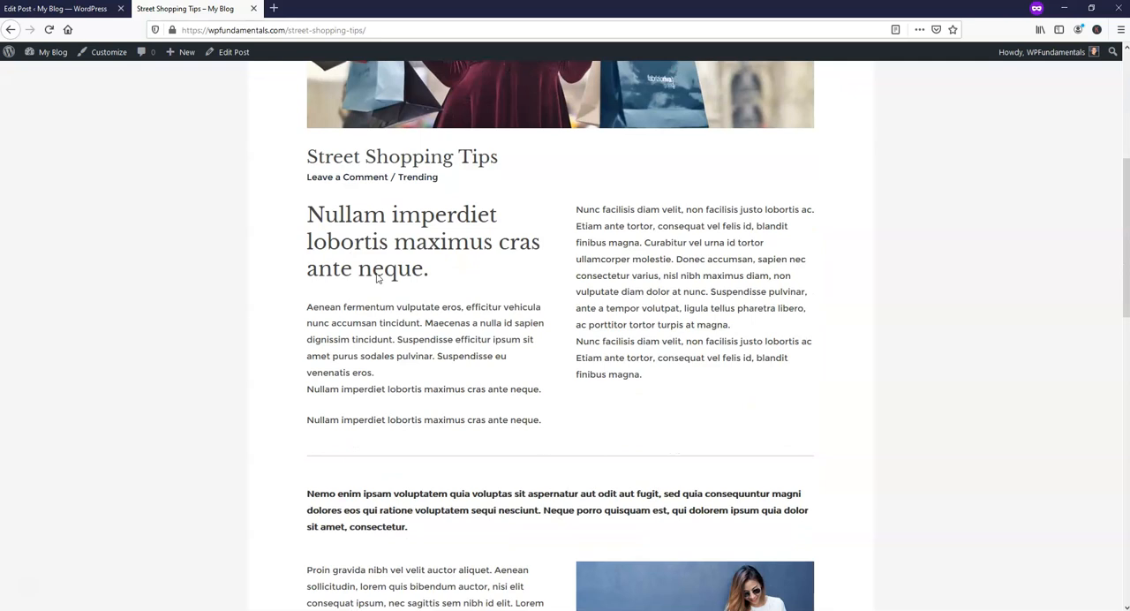
{"action": "scroll", "coordinate": [545, 427], "scroll_direction": "down", "scroll_amount": 3}
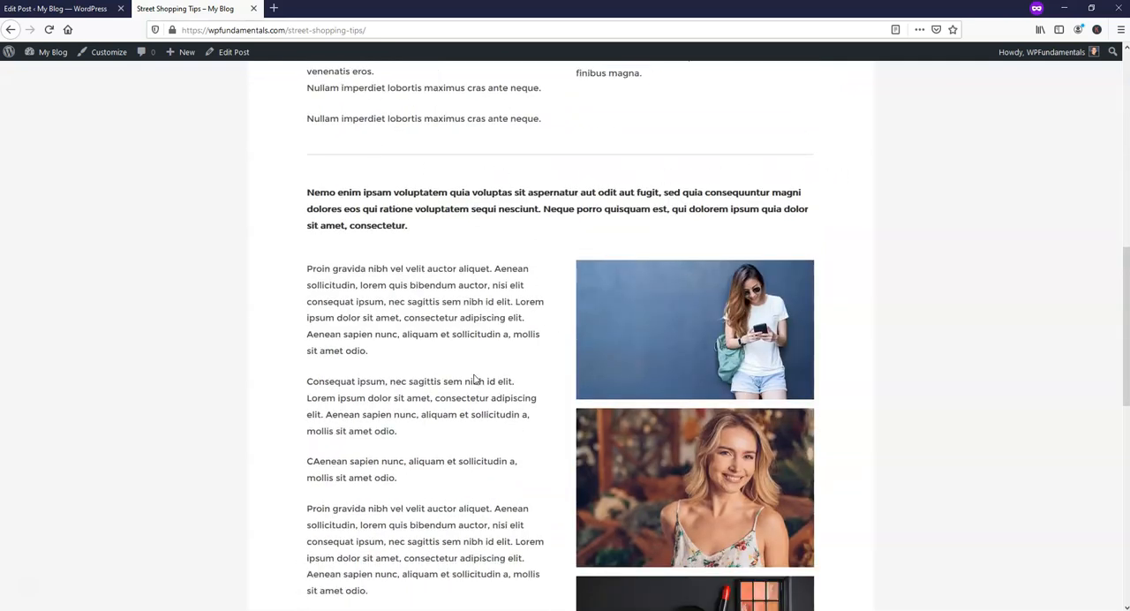
{"action": "scroll", "coordinate": [475, 380], "scroll_direction": "down", "scroll_amount": 2}
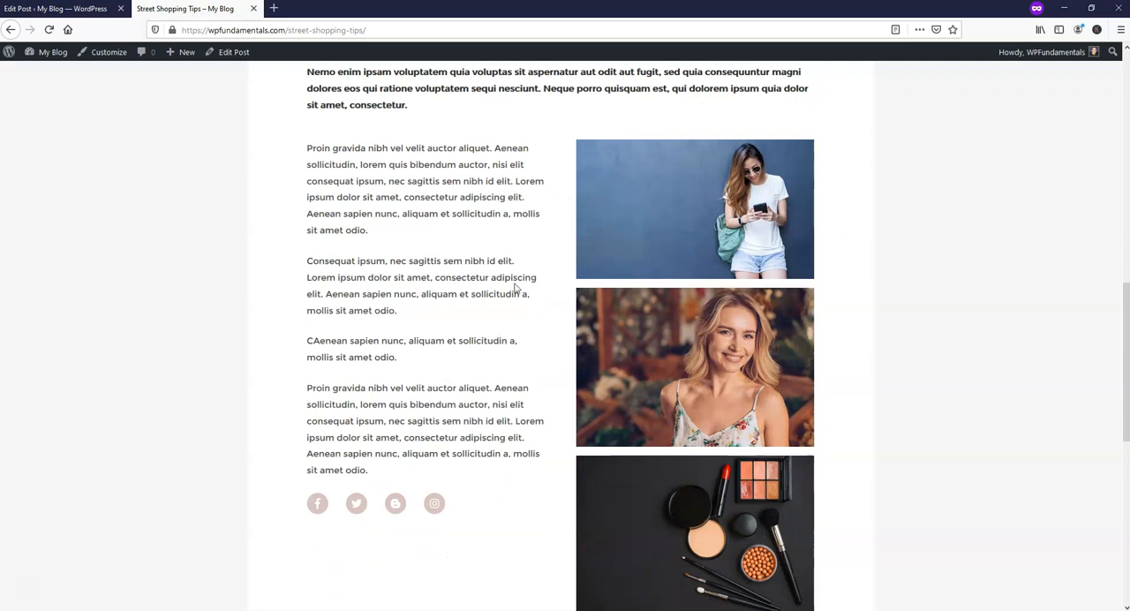
{"action": "scroll", "coordinate": [457, 220], "scroll_direction": "up", "scroll_amount": 1}
{"action": "scroll", "coordinate": [479, 370], "scroll_direction": "down", "scroll_amount": 4}
{"action": "scroll", "coordinate": [481, 373], "scroll_direction": "down", "scroll_amount": 3}
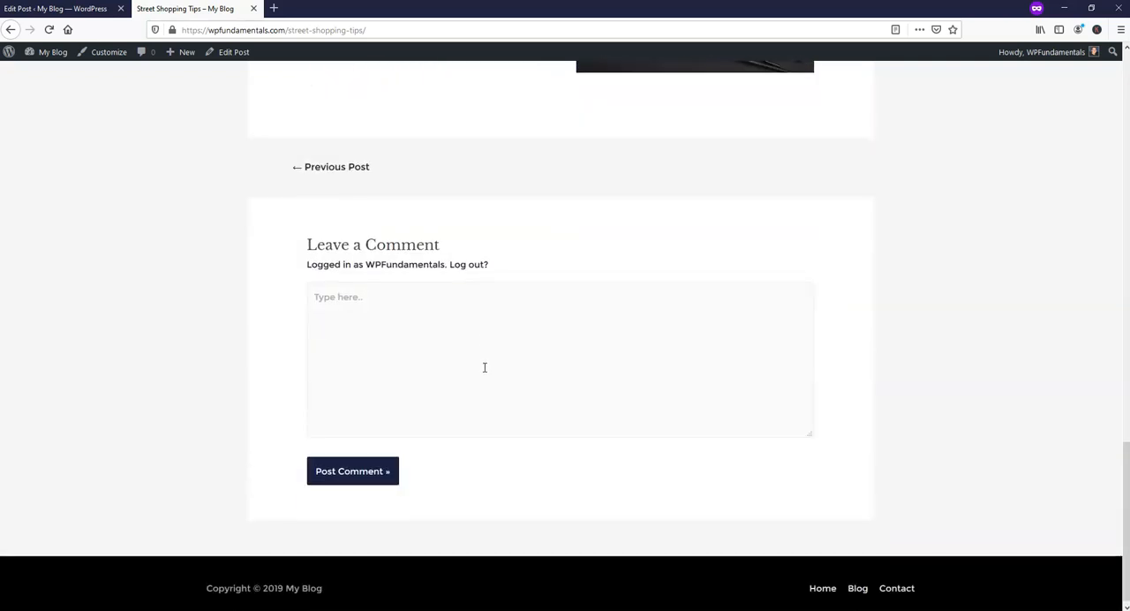
In the post editor, remove the makeup products image block from the bottom of the image column.
{"action": "left_click", "coordinate": [48, 9]}
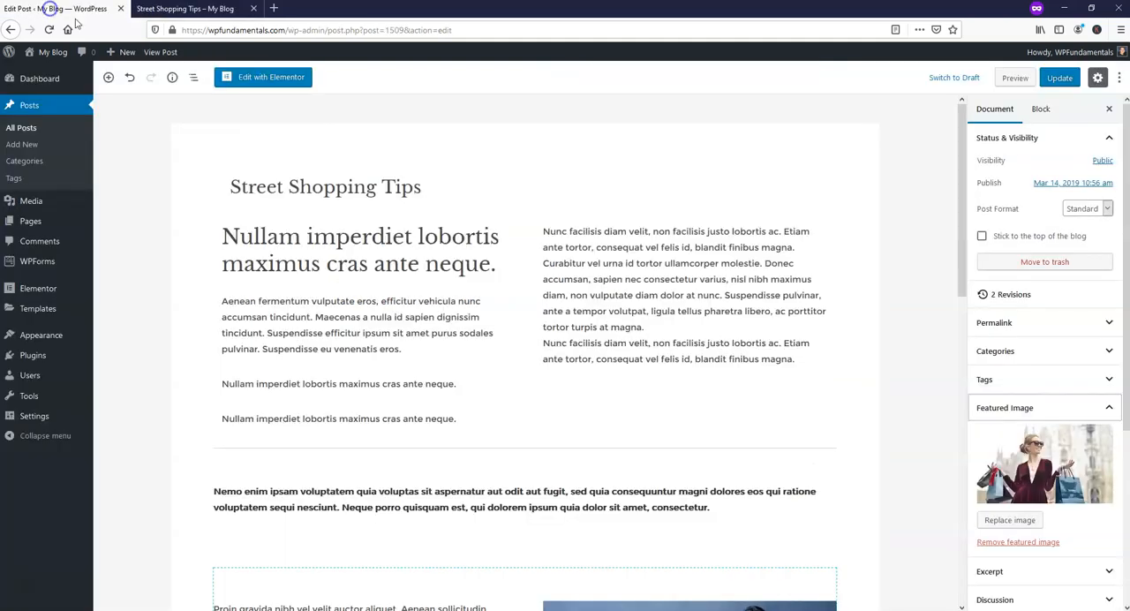
{"action": "scroll", "coordinate": [893, 381], "scroll_direction": "down", "scroll_amount": 8}
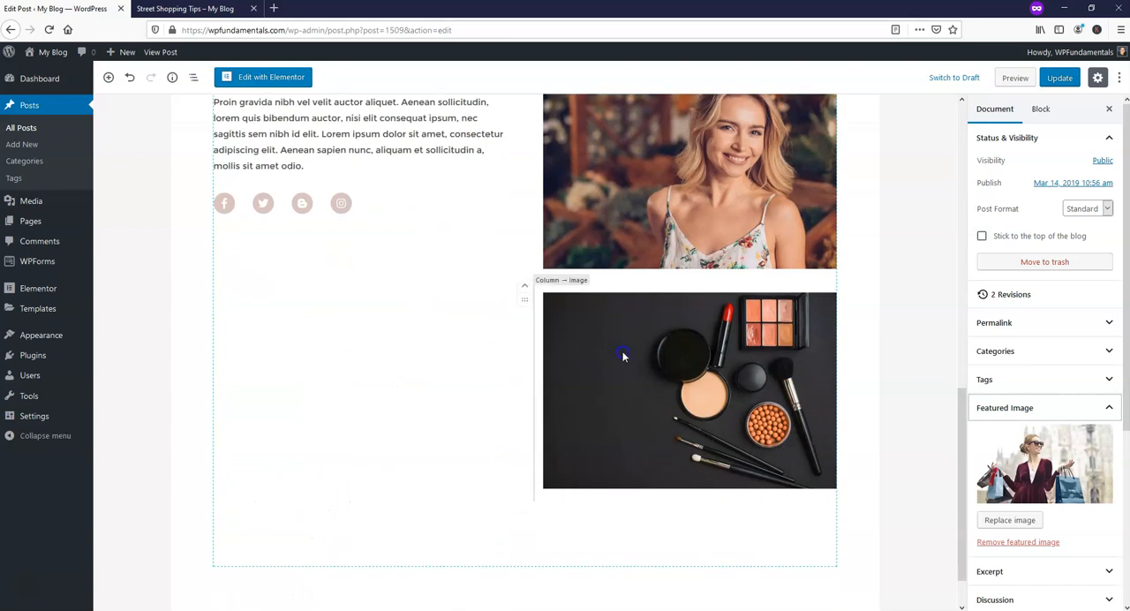
{"action": "left_click", "coordinate": [623, 355]}
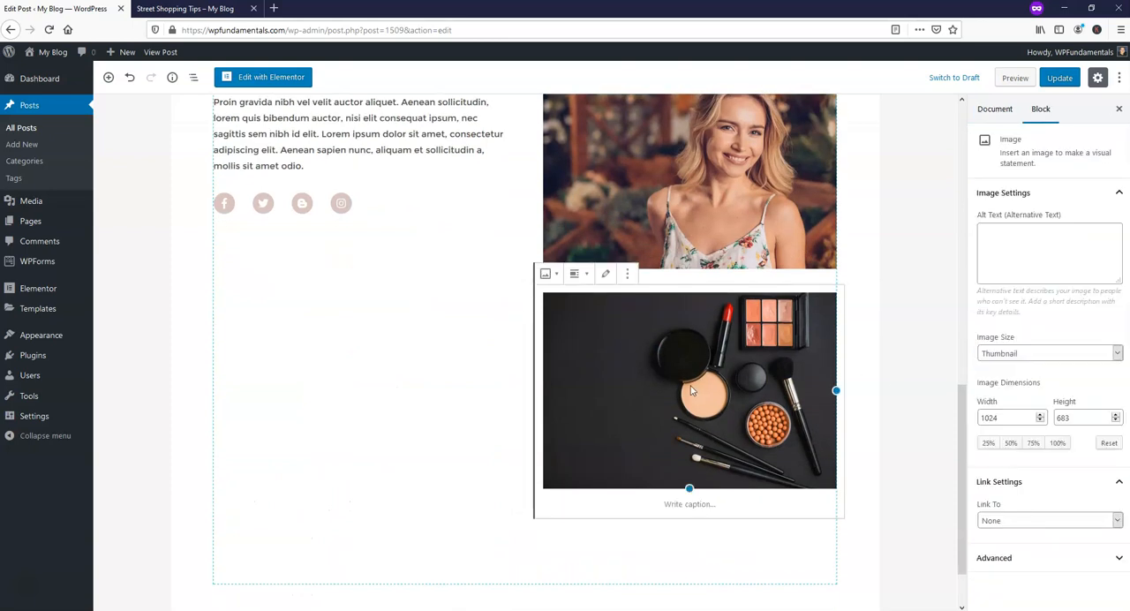
{"action": "left_click", "coordinate": [627, 274]}
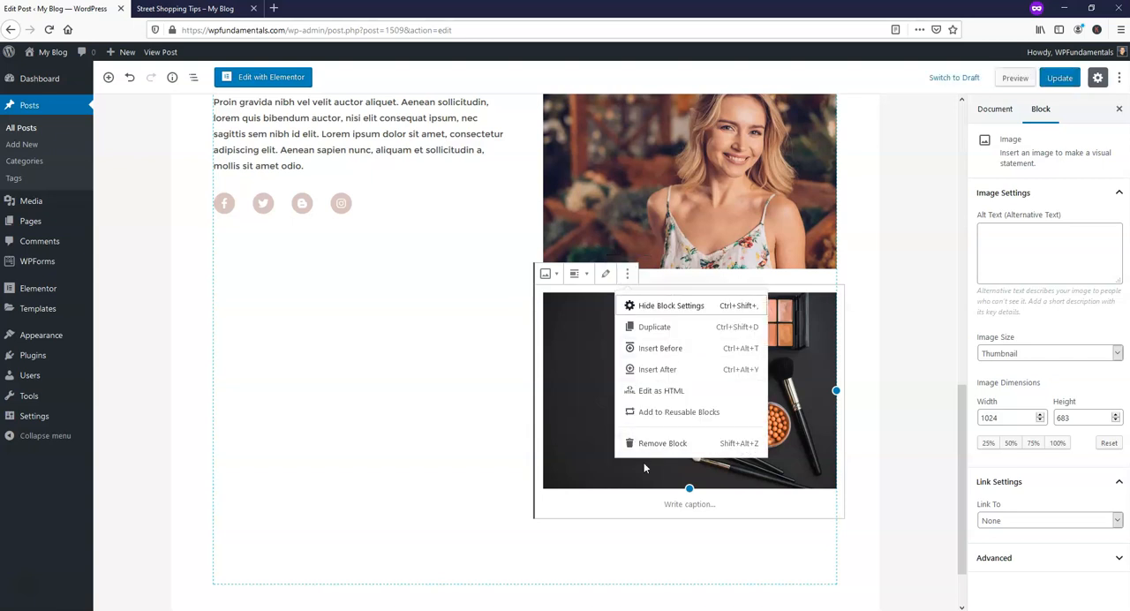
{"action": "left_click", "coordinate": [662, 443]}
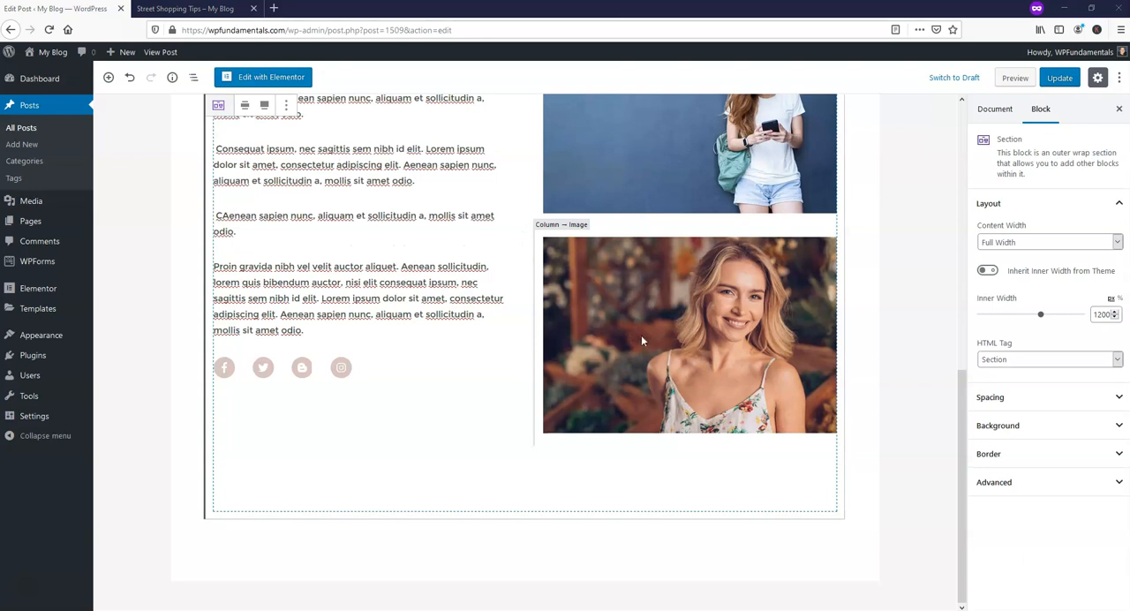
Move the image of the smiling blonde woman above the image of the woman holding a phone.
{"action": "left_click", "coordinate": [552, 248]}
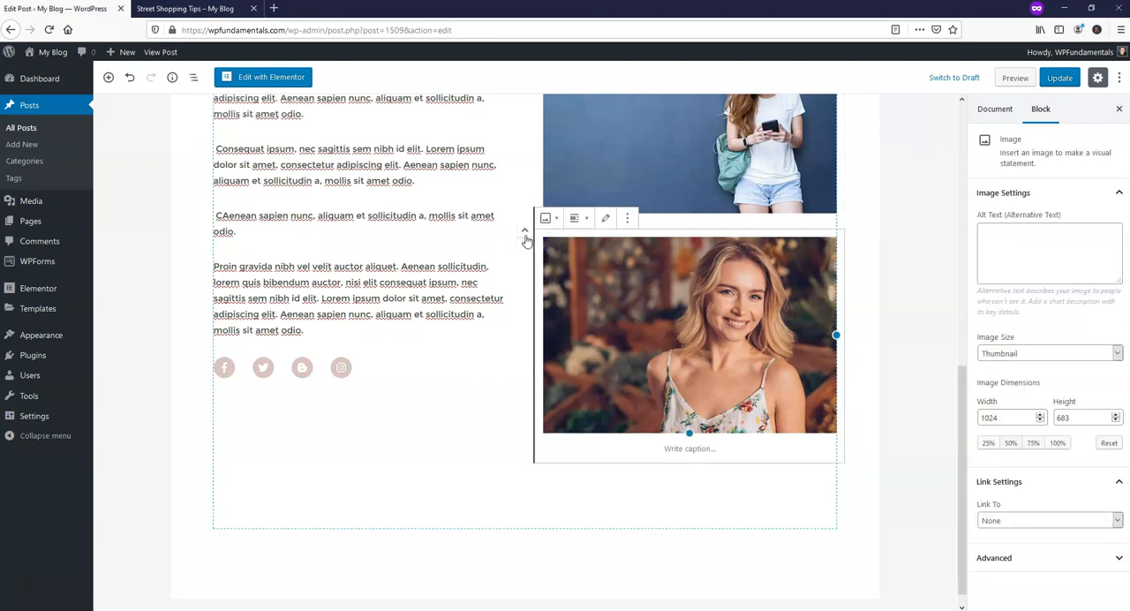
{"action": "left_click", "coordinate": [523, 233]}
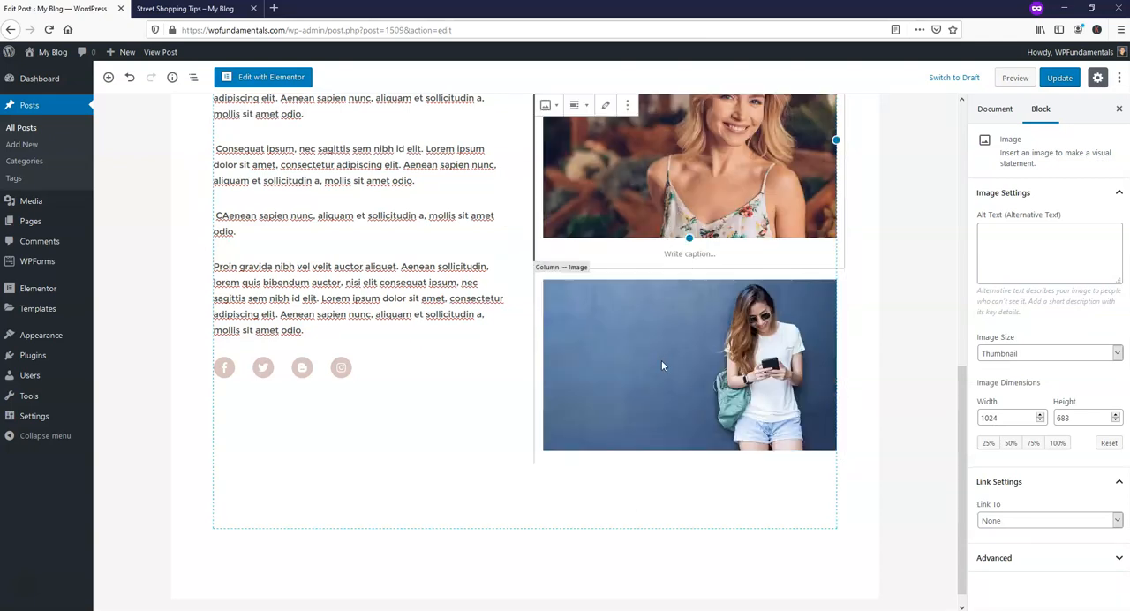
{"action": "scroll", "coordinate": [656, 373], "scroll_direction": "up", "scroll_amount": 3}
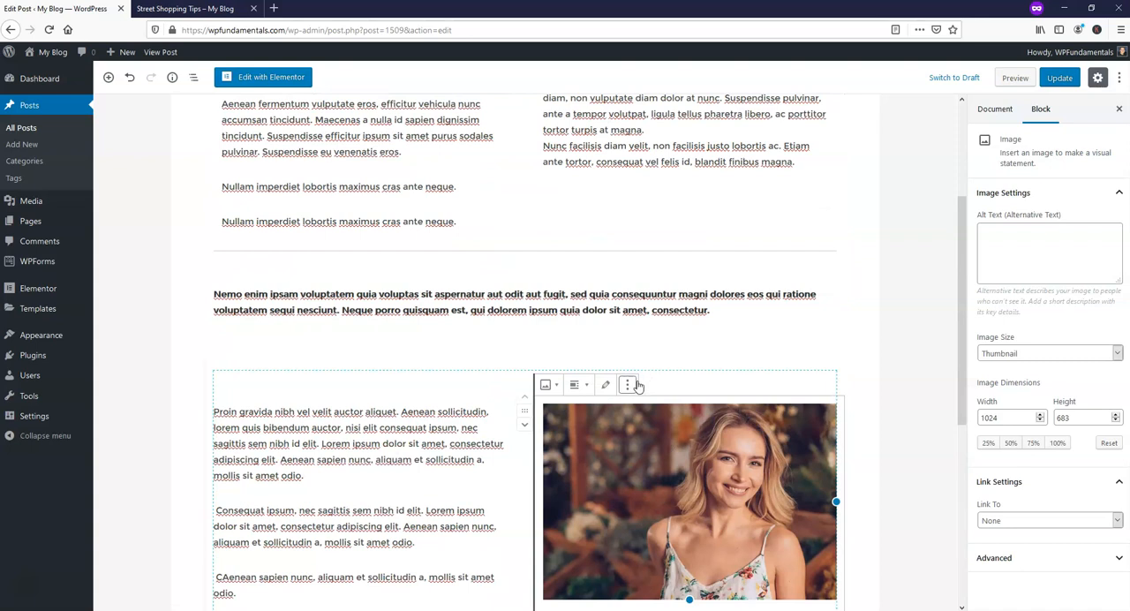
Change the post title to "Future Fashion Trends".
{"action": "scroll", "coordinate": [309, 359], "scroll_direction": "up", "scroll_amount": 3}
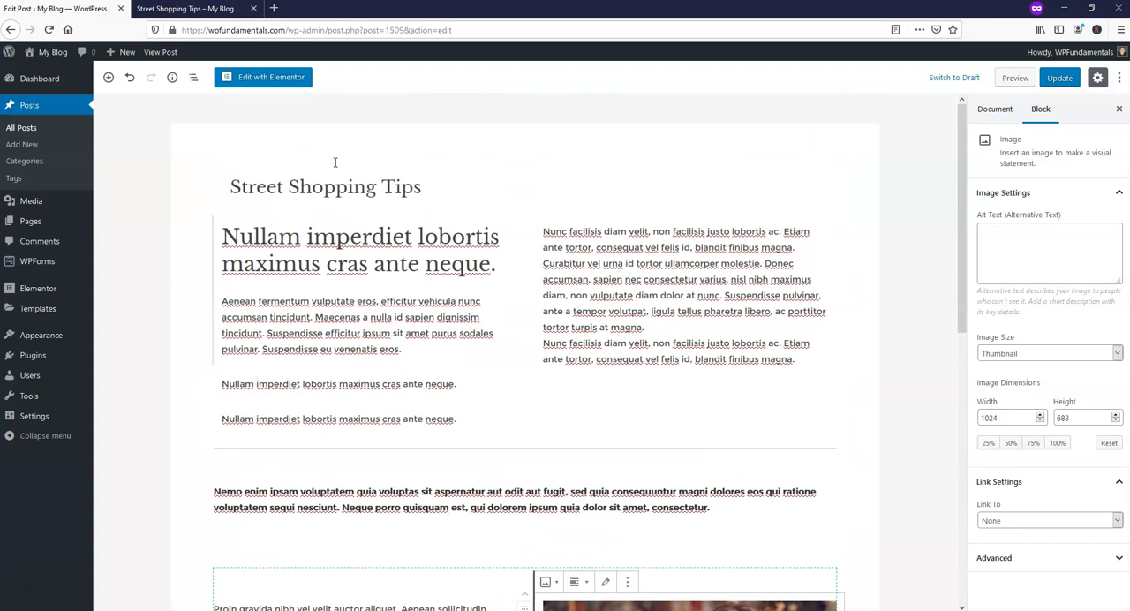
{"action": "left_click", "coordinate": [268, 188]}
{"action": "left_click_drag", "start_coordinate": [421, 201], "coordinate": [234, 195]}
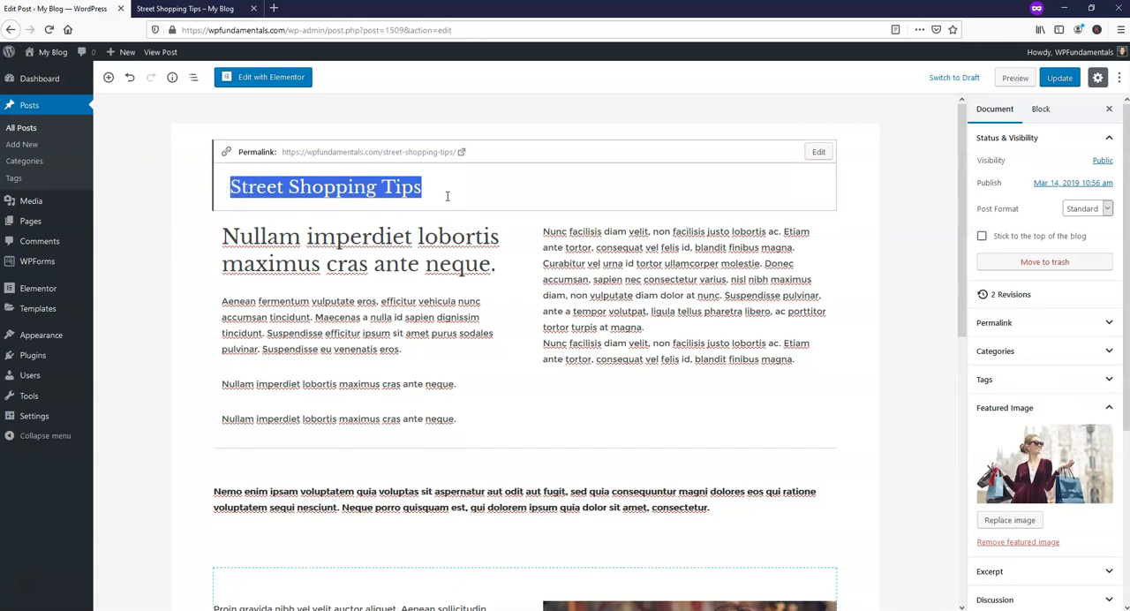
{"action": "type", "text": "Future Fa"}
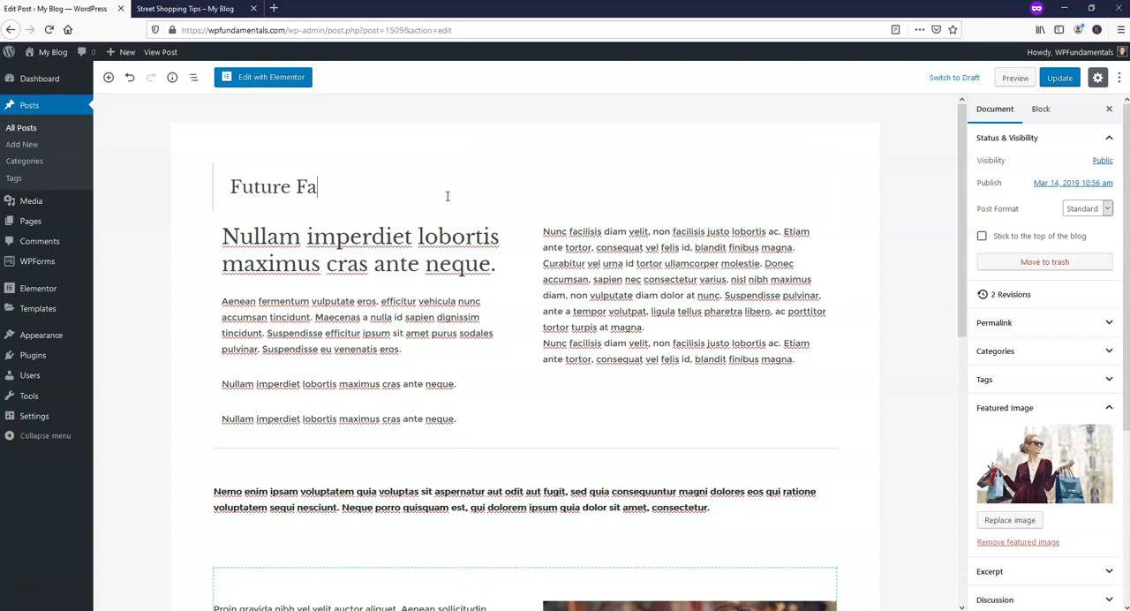
{"action": "type", "text": "shion Trends"}
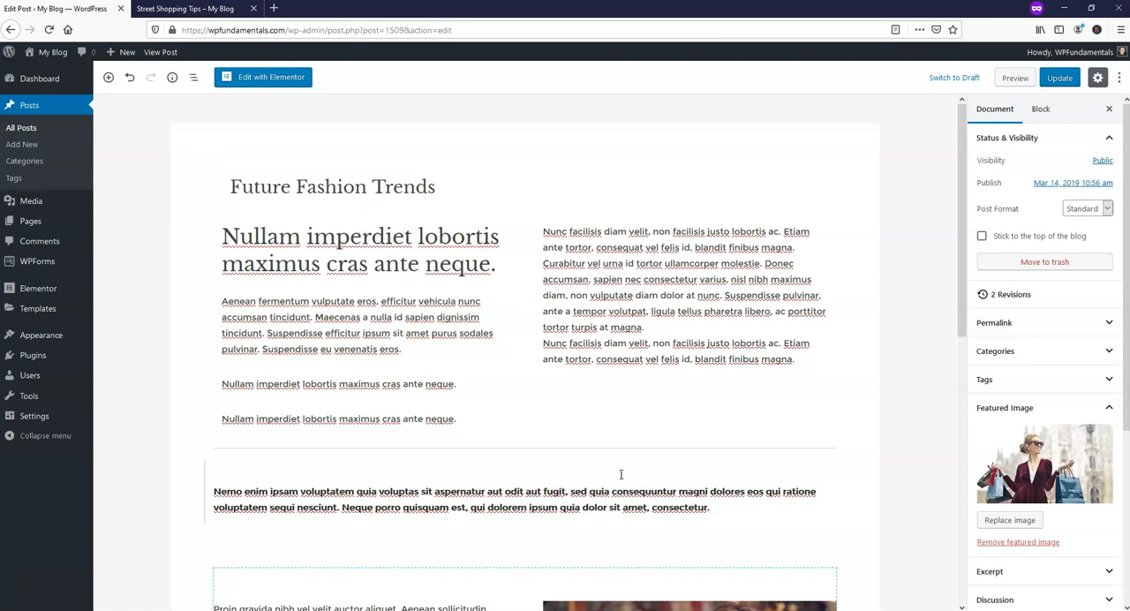
Add an Image block at the end of the post with blog02-1-free-img.jpg from the Media Library.
{"action": "scroll", "coordinate": [620, 470], "scroll_direction": "down", "scroll_amount": 5}
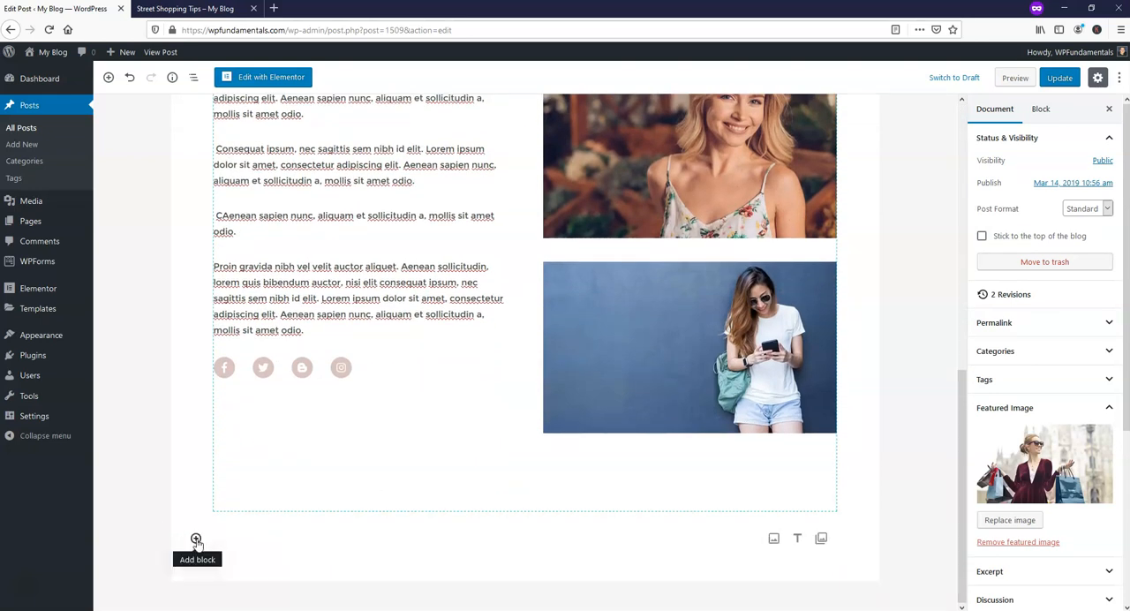
{"action": "left_click", "coordinate": [197, 540]}
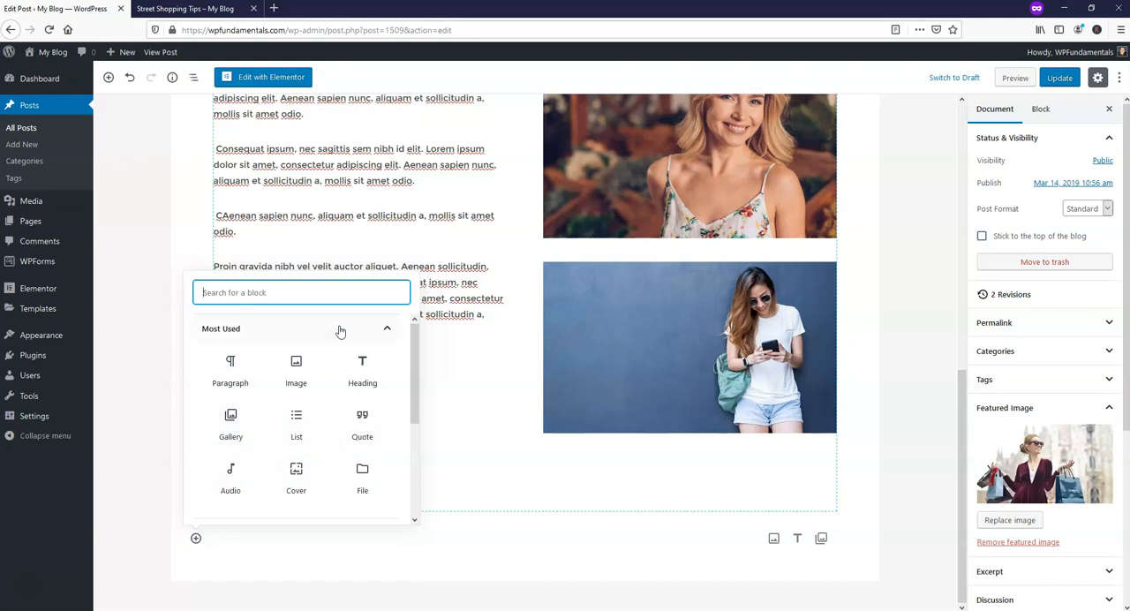
{"action": "scroll", "coordinate": [340, 334], "scroll_direction": "down", "scroll_amount": 4}
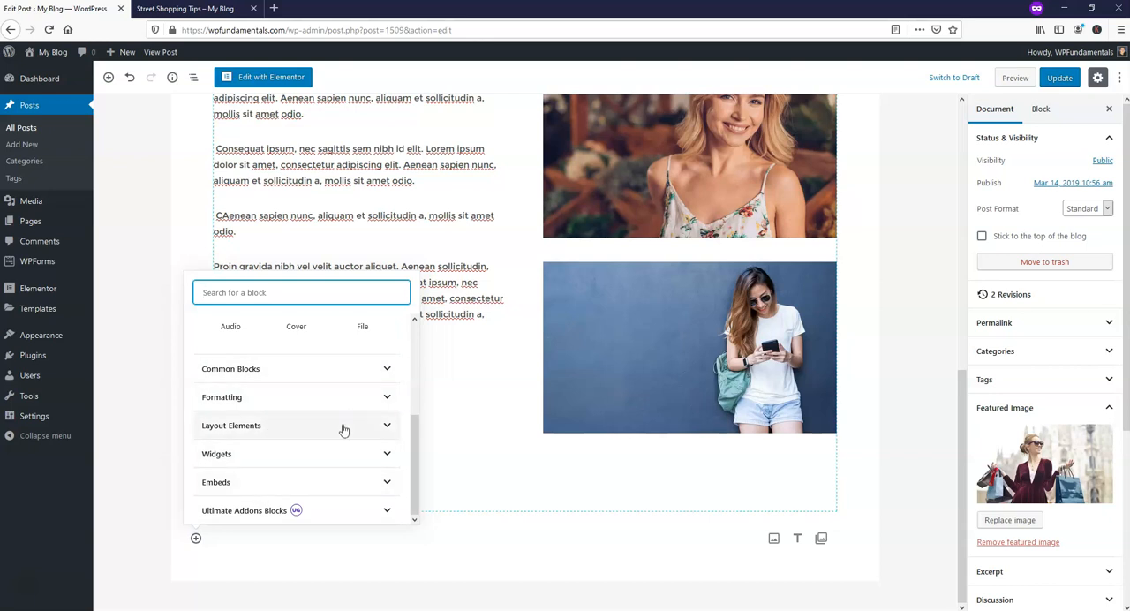
{"action": "scroll", "coordinate": [349, 424], "scroll_direction": "up", "scroll_amount": 4}
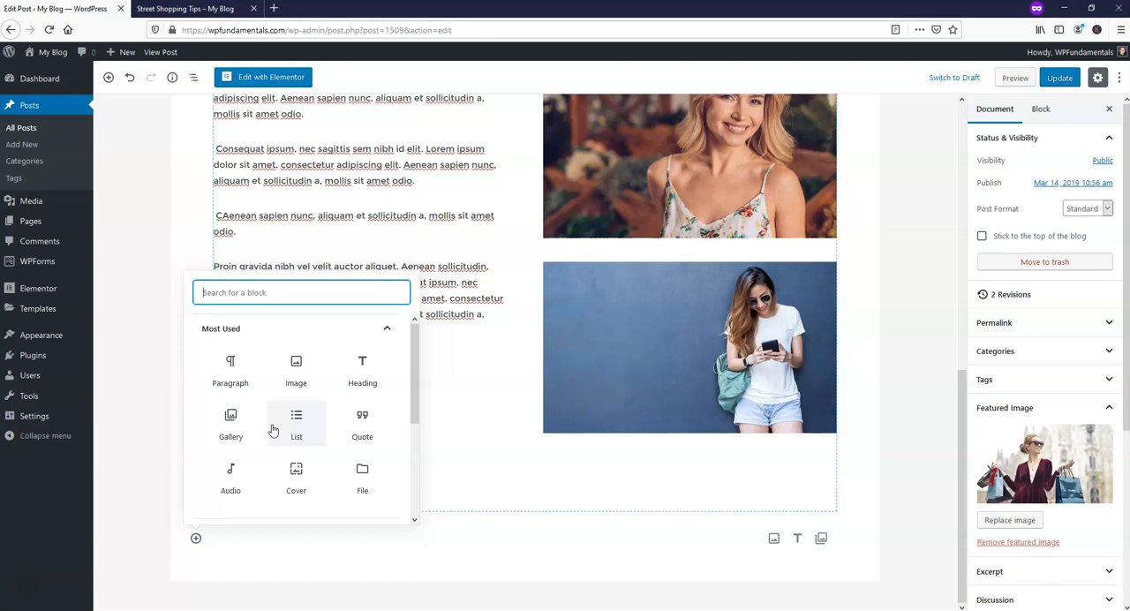
{"action": "left_click", "coordinate": [296, 369]}
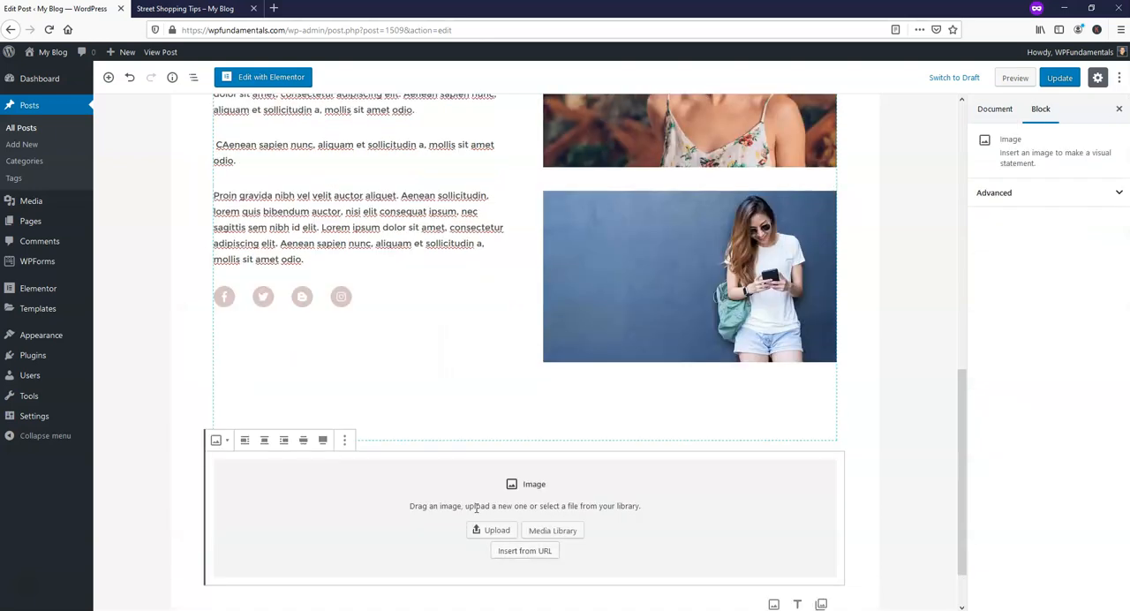
{"action": "left_click", "coordinate": [567, 530]}
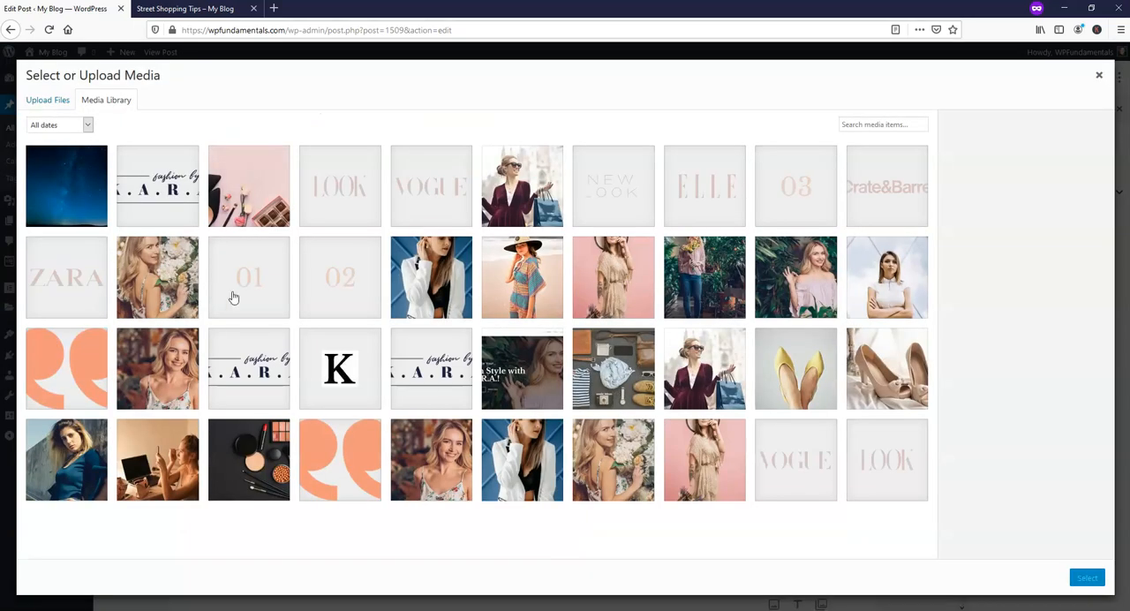
{"action": "left_click", "coordinate": [547, 296]}
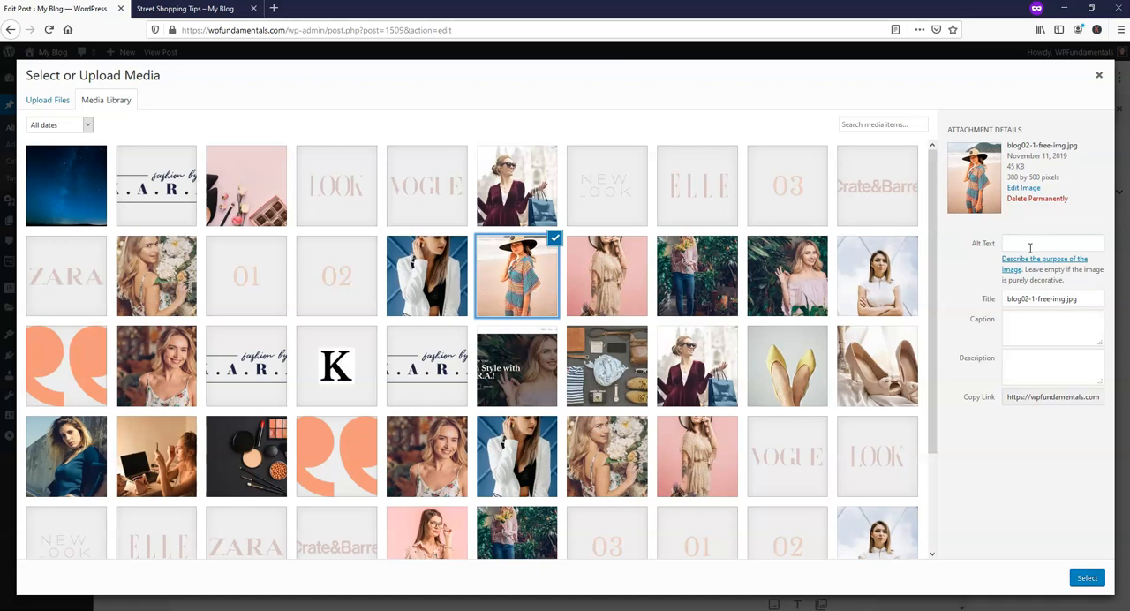
{"action": "left_click", "coordinate": [1082, 574]}
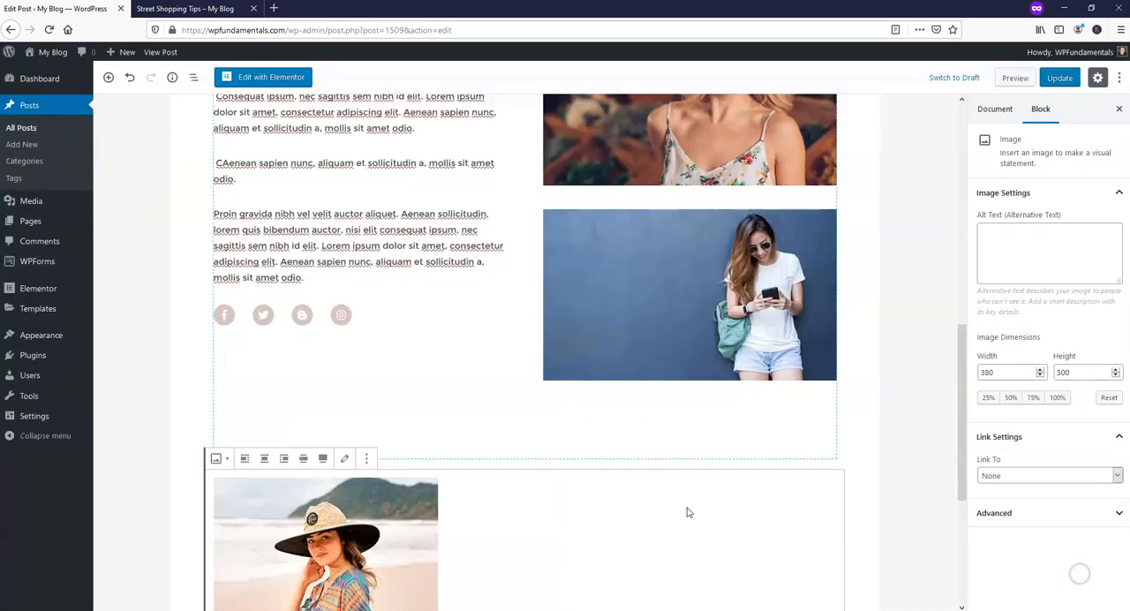
Add a Columns block at the end of the post and enter "Fashion Trends" in its first column.
{"action": "scroll", "coordinate": [664, 466], "scroll_direction": "down", "scroll_amount": 3}
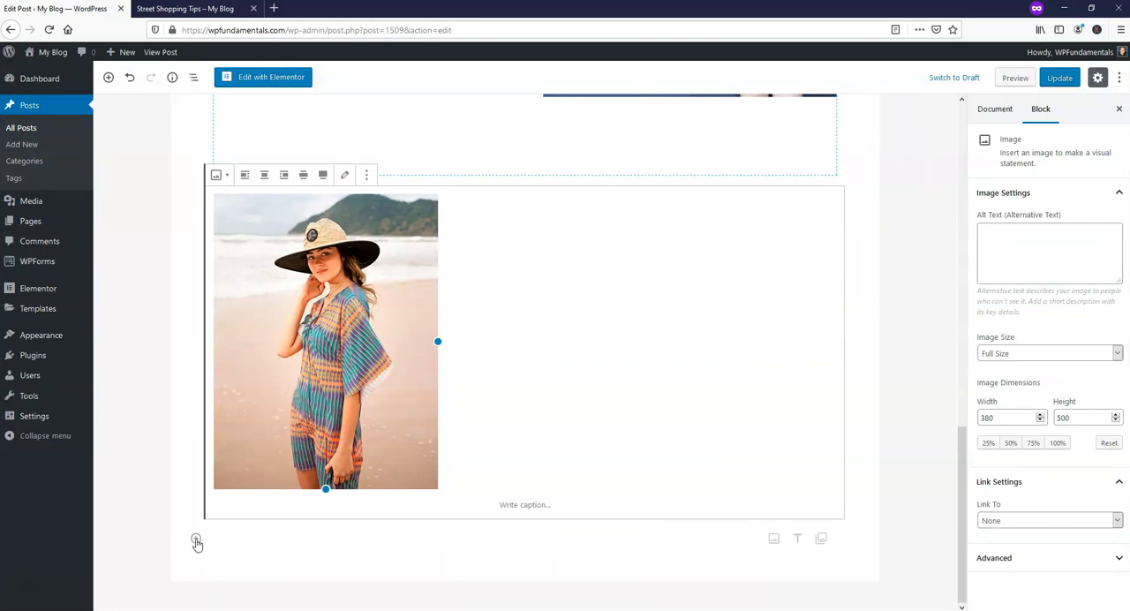
{"action": "left_click", "coordinate": [196, 539]}
{"action": "left_click_drag", "start_coordinate": [414, 354], "coordinate": [411, 466]}
{"action": "left_click", "coordinate": [247, 425]}
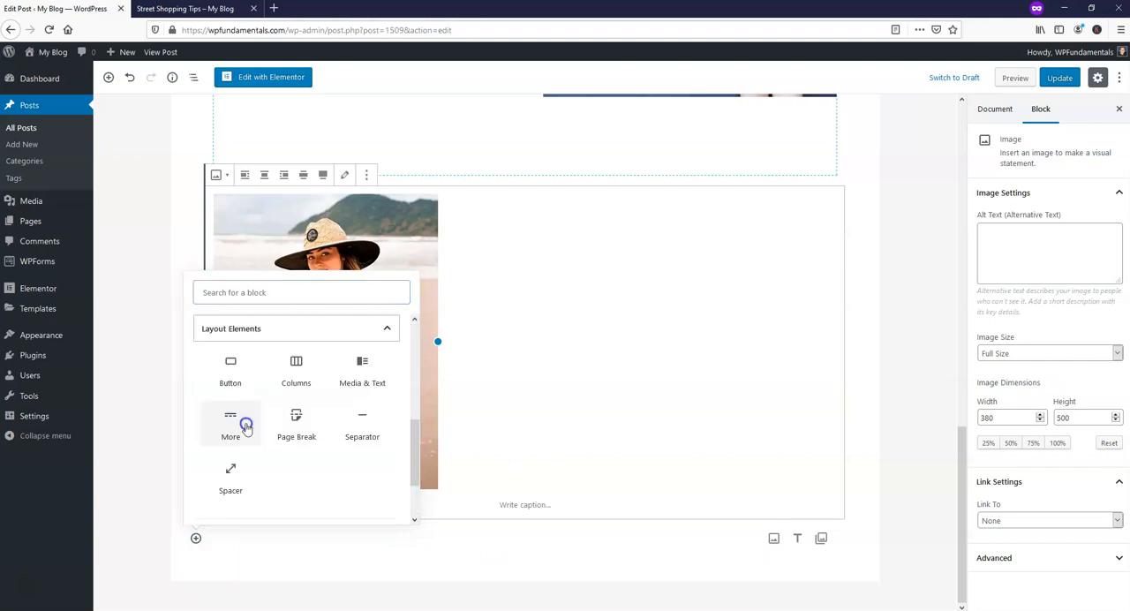
{"action": "left_click", "coordinate": [296, 364]}
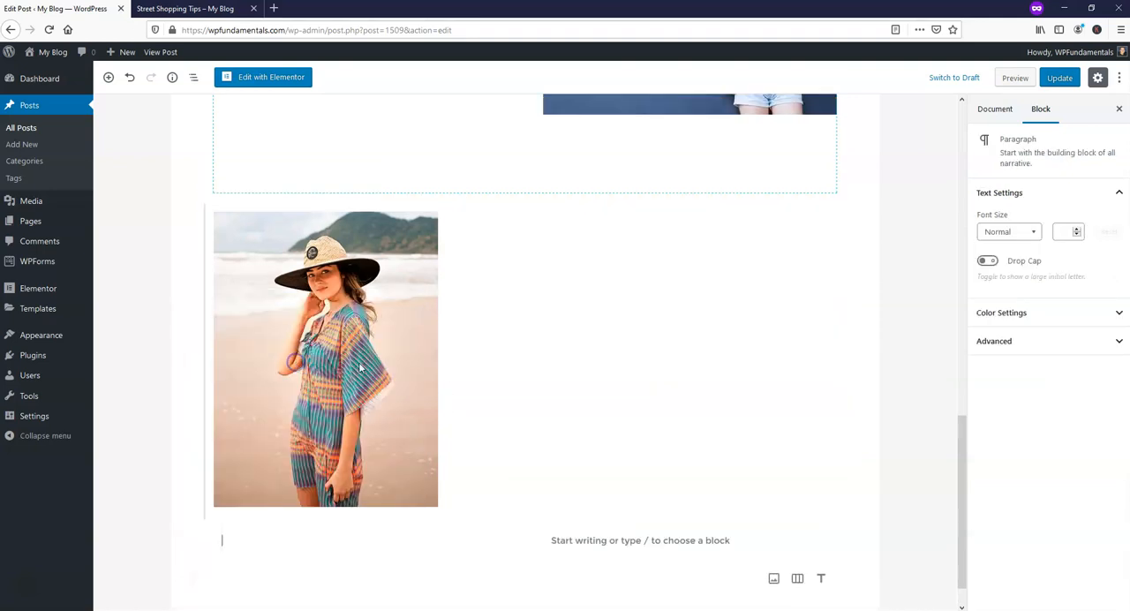
{"action": "scroll", "coordinate": [660, 366], "scroll_direction": "down", "scroll_amount": 1}
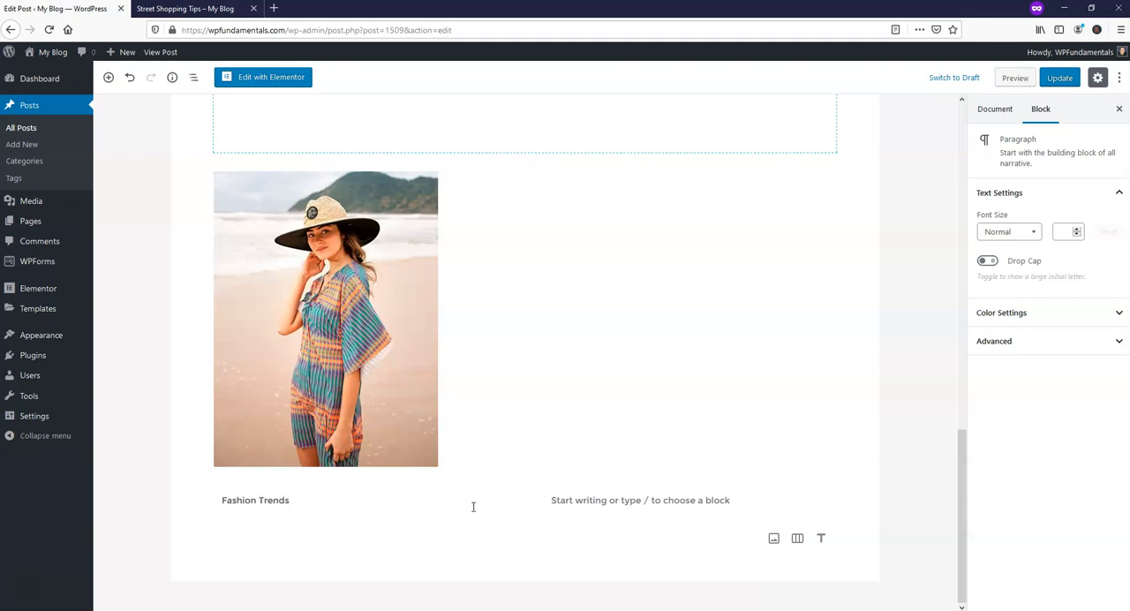
Insert an Image block in the second column with model-04-free-img.jpg from the Media Library.
{"action": "left_click", "coordinate": [592, 502]}
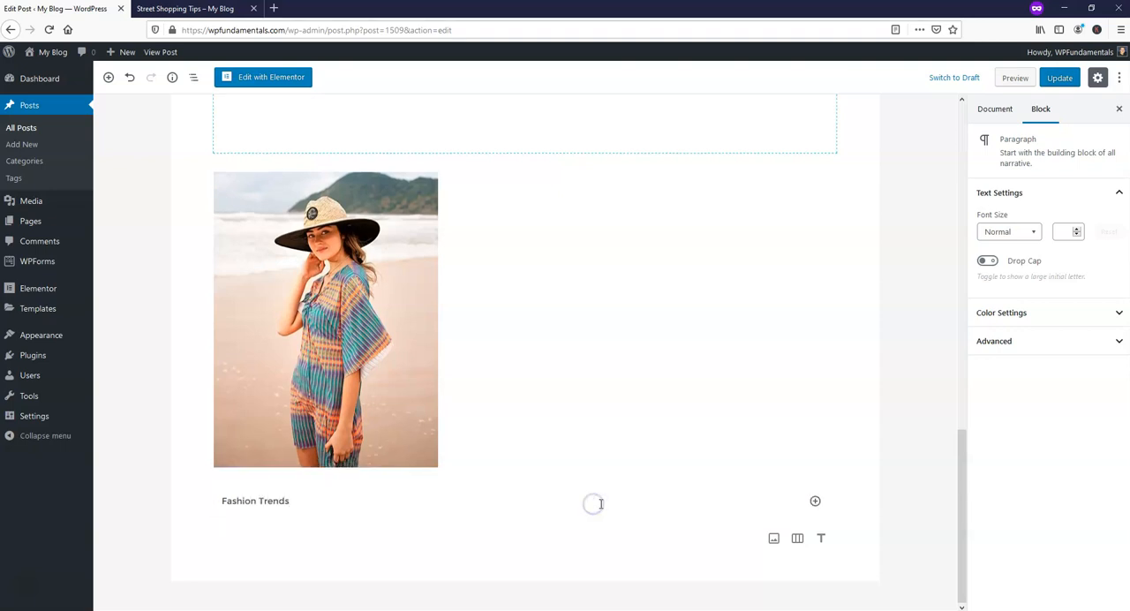
{"action": "left_click", "coordinate": [814, 500]}
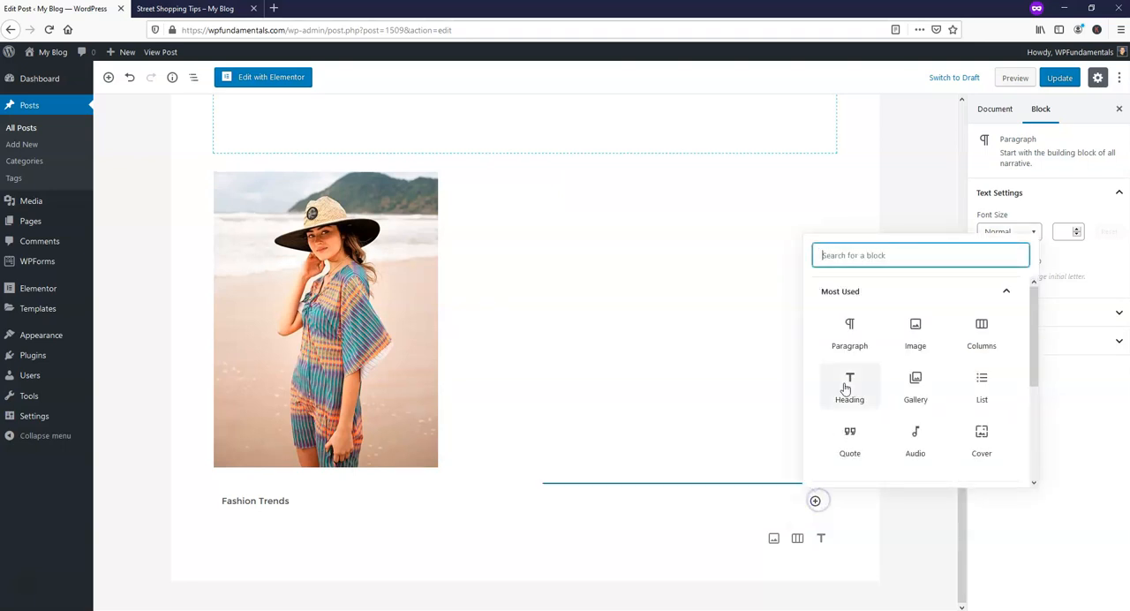
{"action": "left_click", "coordinate": [916, 331]}
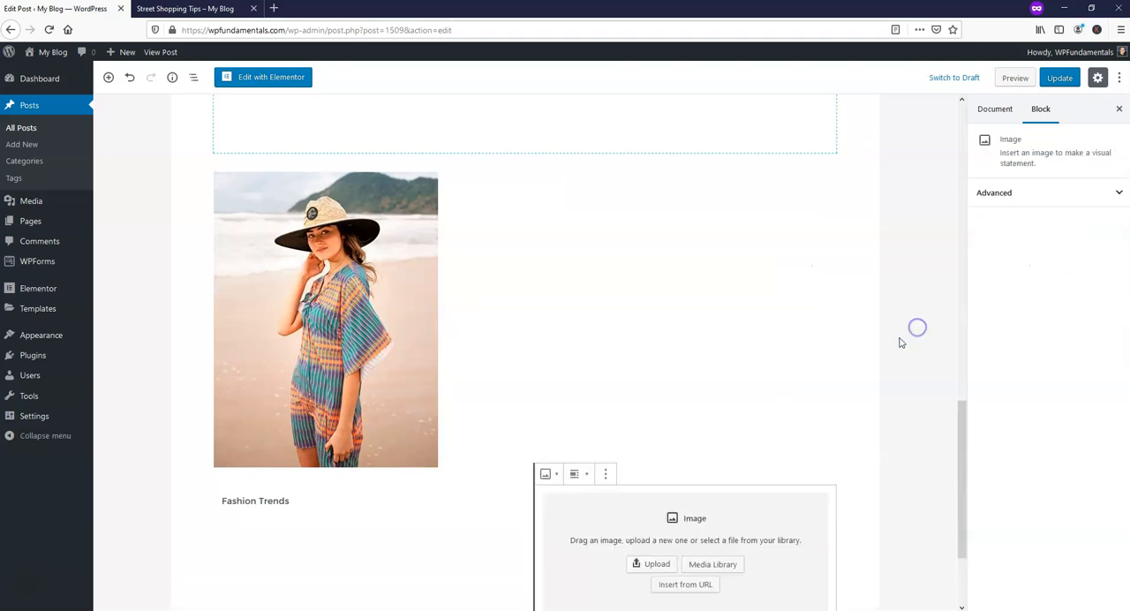
{"action": "left_click", "coordinate": [717, 562]}
{"action": "left_click", "coordinate": [596, 279]}
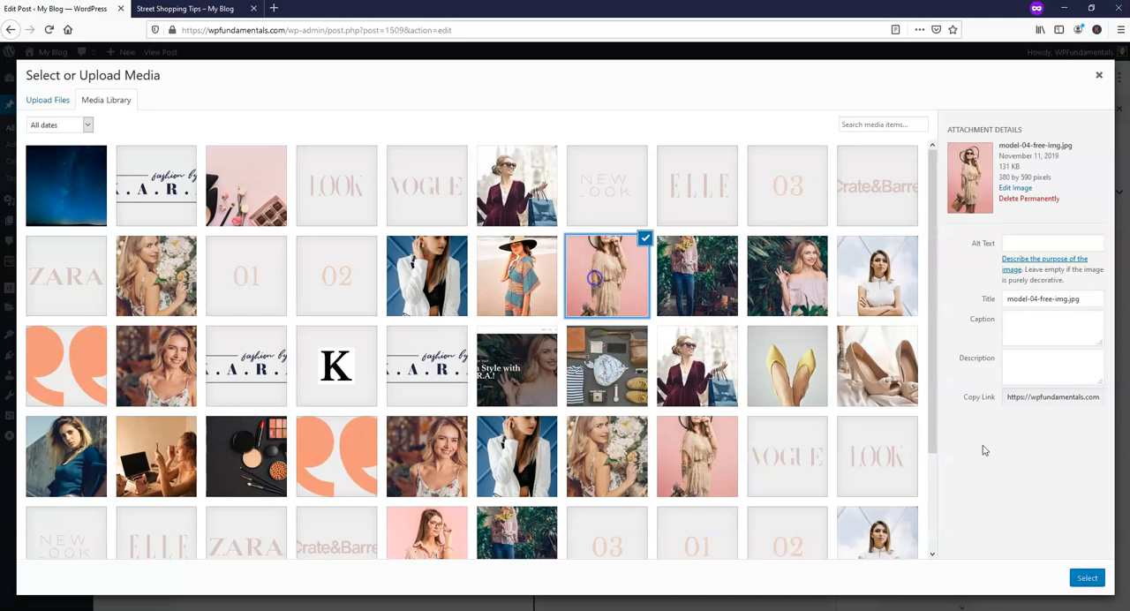
{"action": "left_click", "coordinate": [1088, 577]}
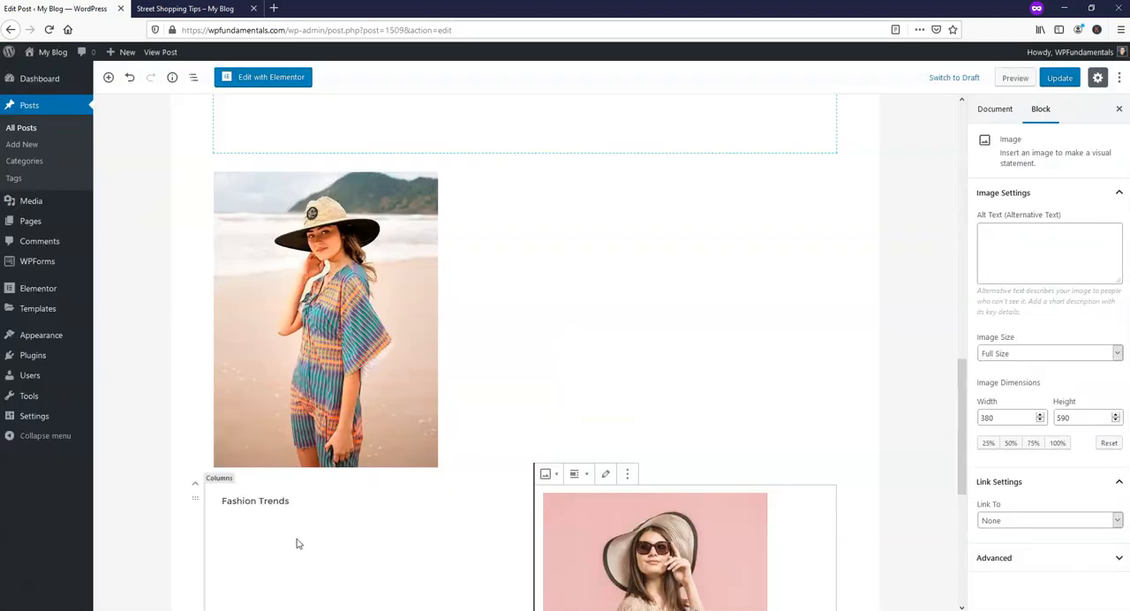
Remove the beach photo's Image block above the Fashion Trends columns.
{"action": "left_click", "coordinate": [269, 231]}
{"action": "left_click", "coordinate": [366, 154]}
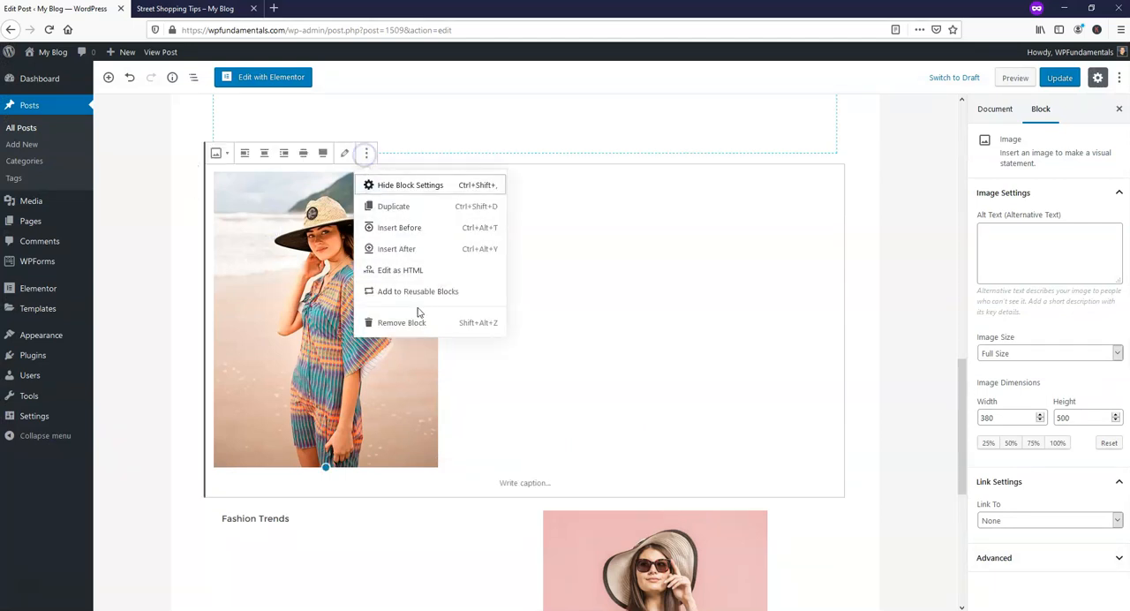
{"action": "left_click", "coordinate": [415, 322]}
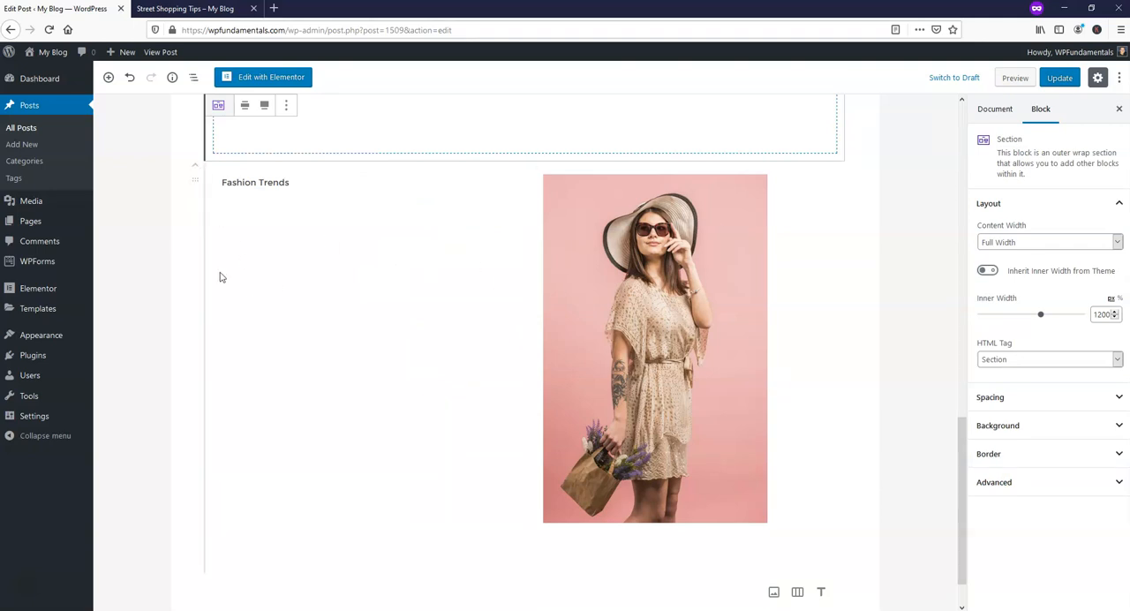
{"action": "scroll", "coordinate": [517, 339], "scroll_direction": "up", "scroll_amount": 4}
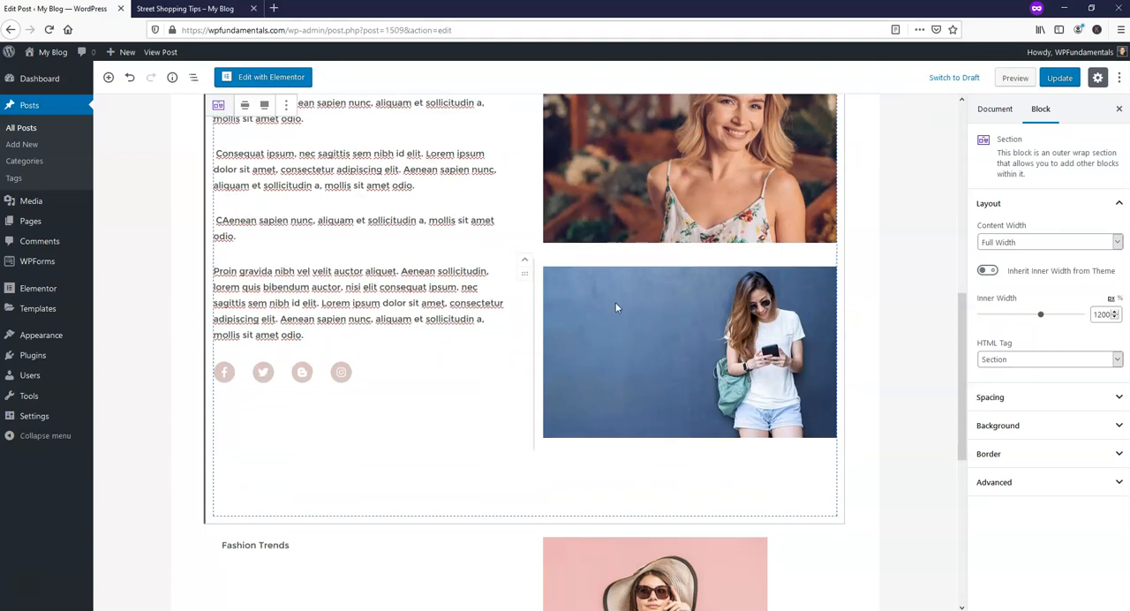
{"action": "scroll", "coordinate": [615, 301], "scroll_direction": "up", "scroll_amount": 3}
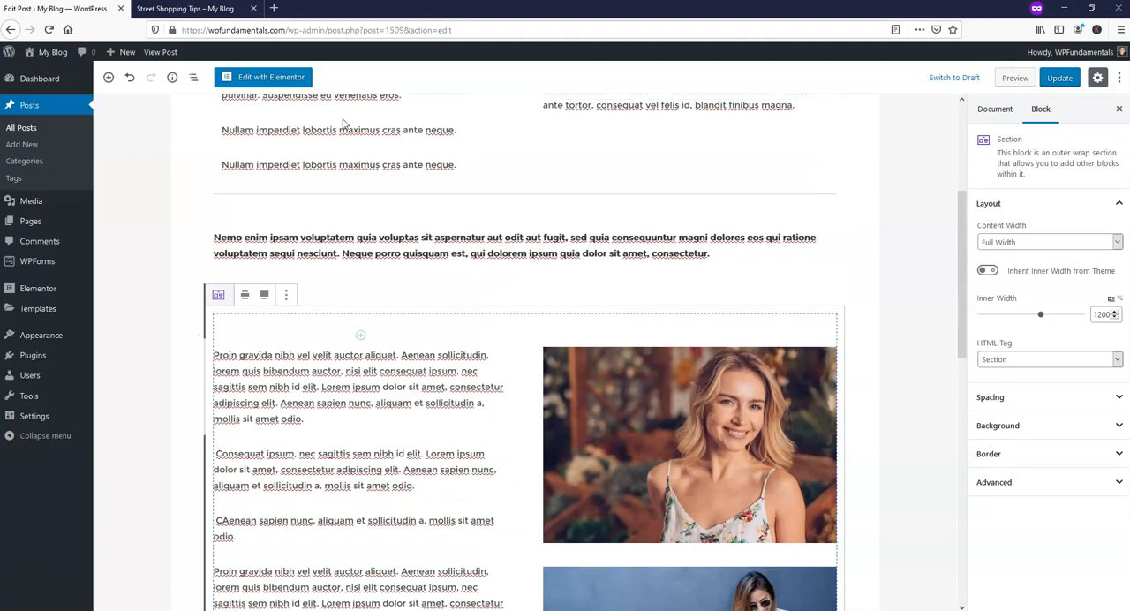
{"action": "scroll", "coordinate": [574, 215], "scroll_direction": "up", "scroll_amount": 3}
{"action": "scroll", "coordinate": [565, 343], "scroll_direction": "down", "scroll_amount": 4}
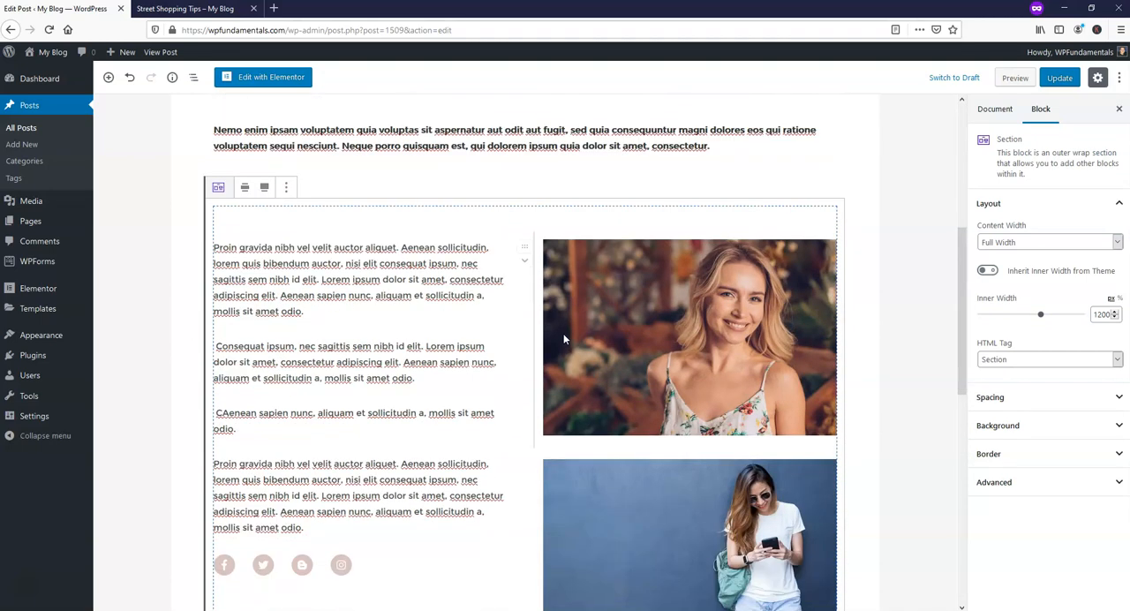
{"action": "scroll", "coordinate": [562, 348], "scroll_direction": "down", "scroll_amount": 6}
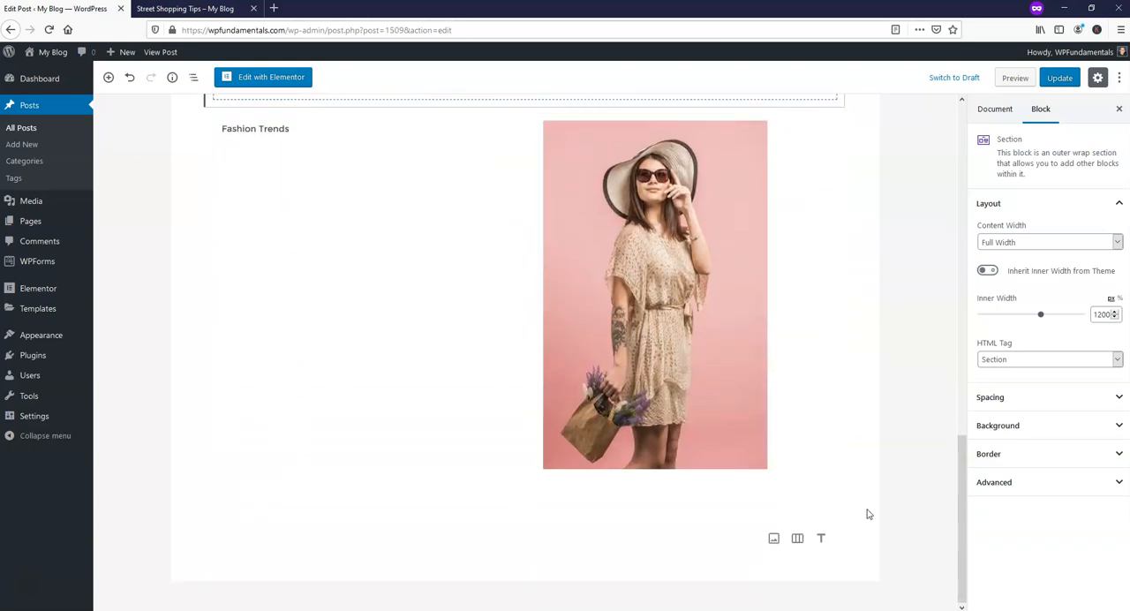
Show the post's document settings and inspect the calendar for its publish date and time without changing it.
{"action": "left_click", "coordinate": [1000, 108]}
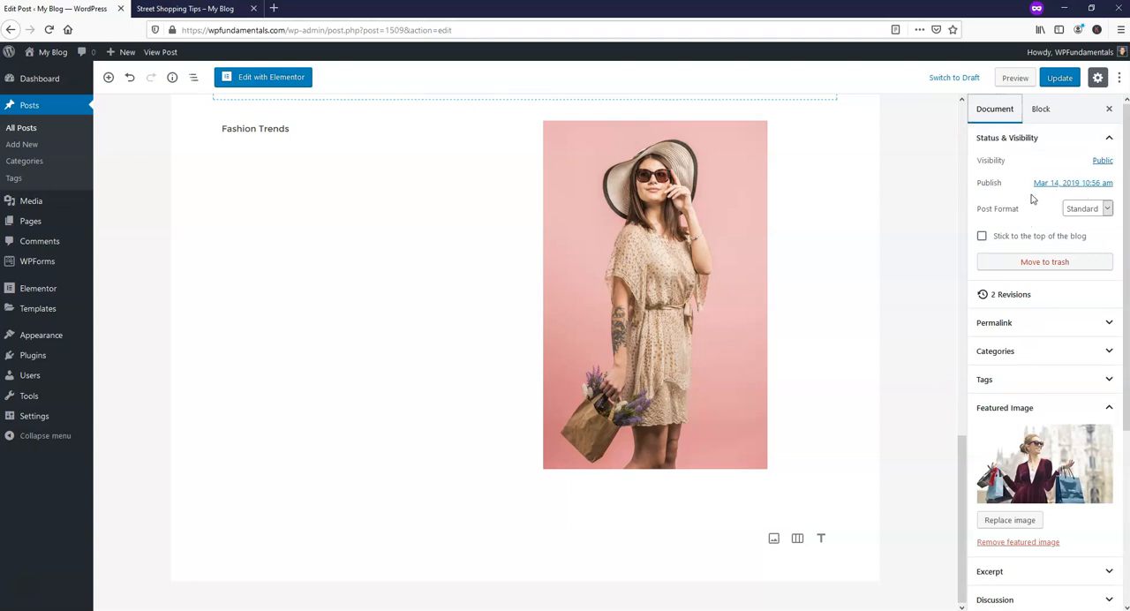
{"action": "left_click", "coordinate": [1082, 182]}
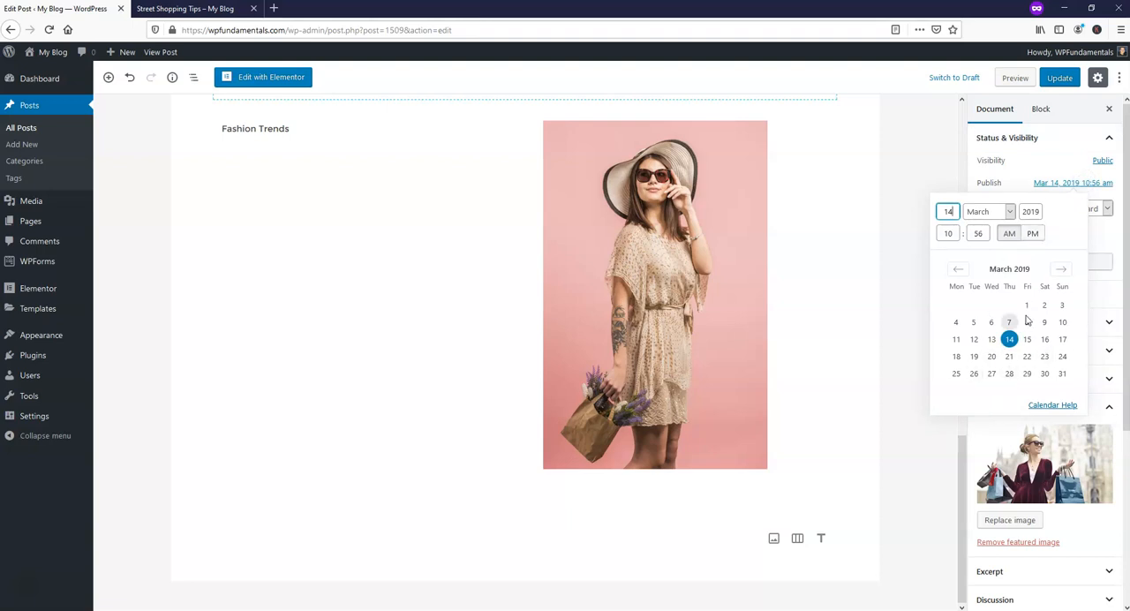
{"action": "left_click", "coordinate": [1027, 166]}
{"action": "left_click", "coordinate": [1068, 185]}
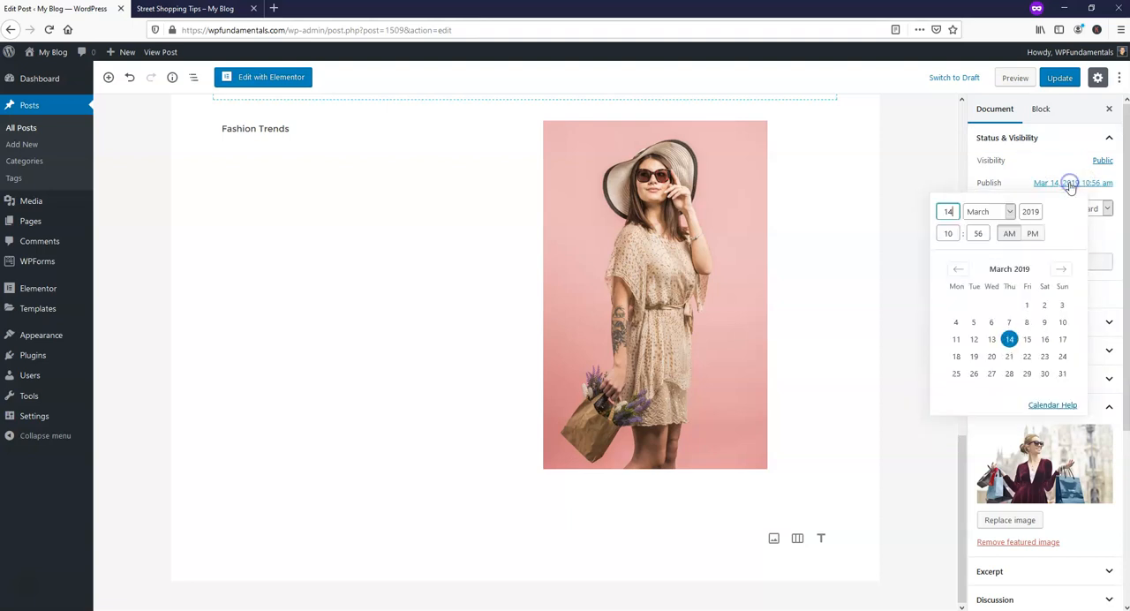
{"action": "left_click", "coordinate": [1017, 175]}
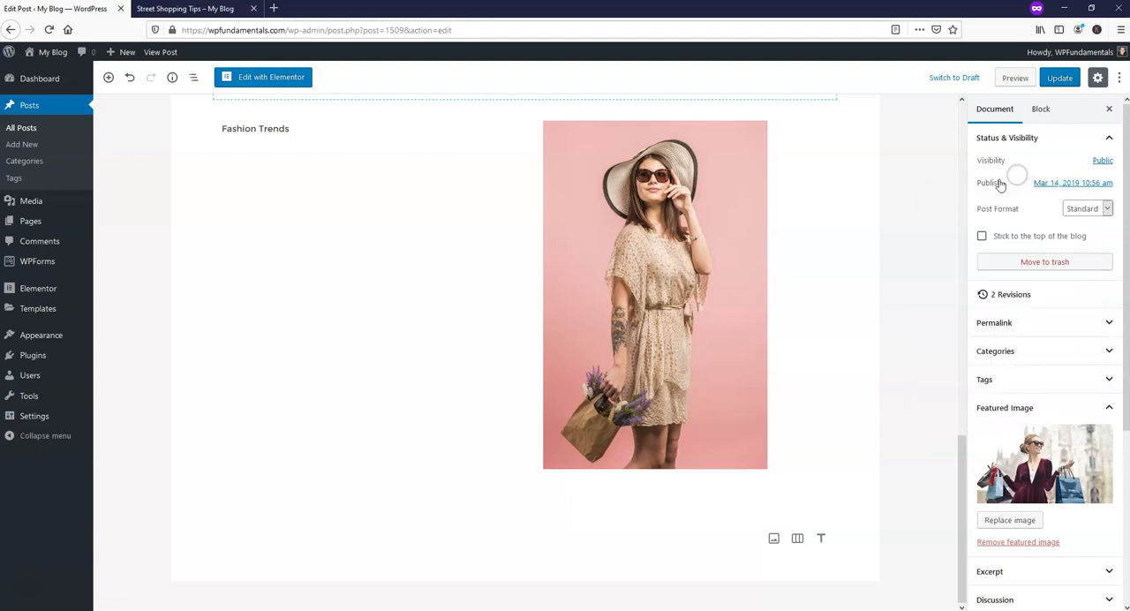
{"action": "left_click", "coordinate": [1072, 185]}
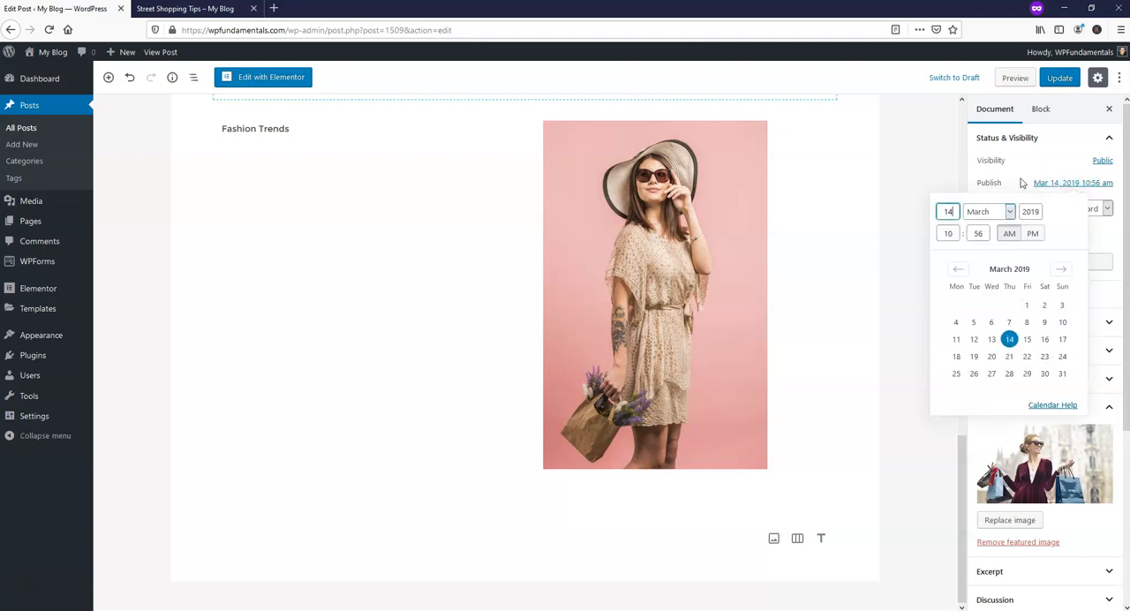
{"action": "left_click", "coordinate": [1011, 180]}
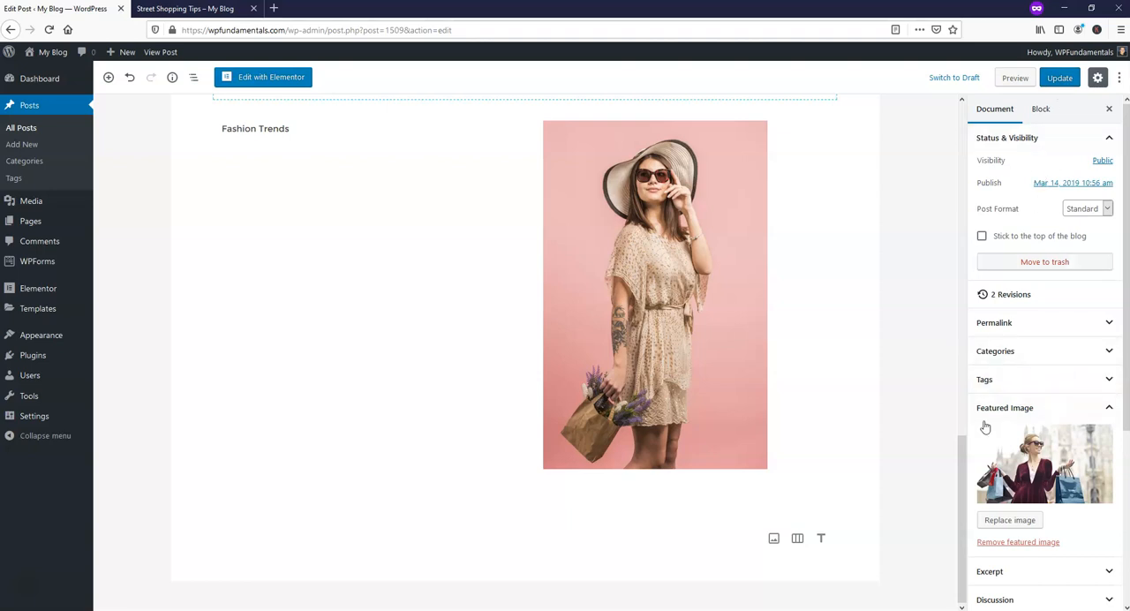
Expand the post's Discussion settings for comments and pingbacks, and update the post.
{"action": "scroll", "coordinate": [1007, 380], "scroll_direction": "down", "scroll_amount": 5}
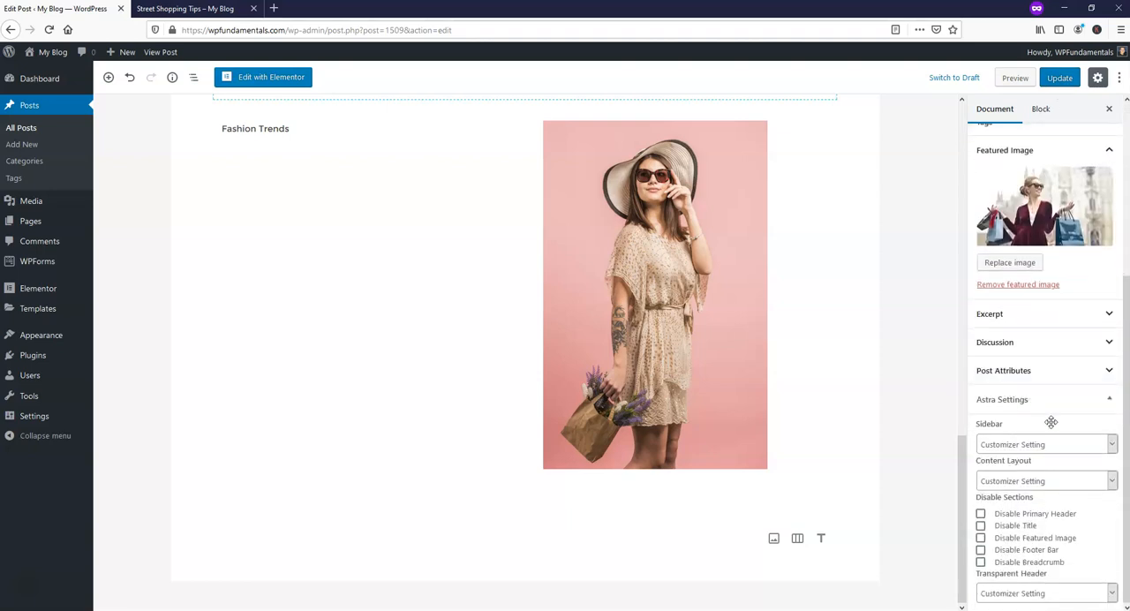
{"action": "left_click", "coordinate": [1035, 344]}
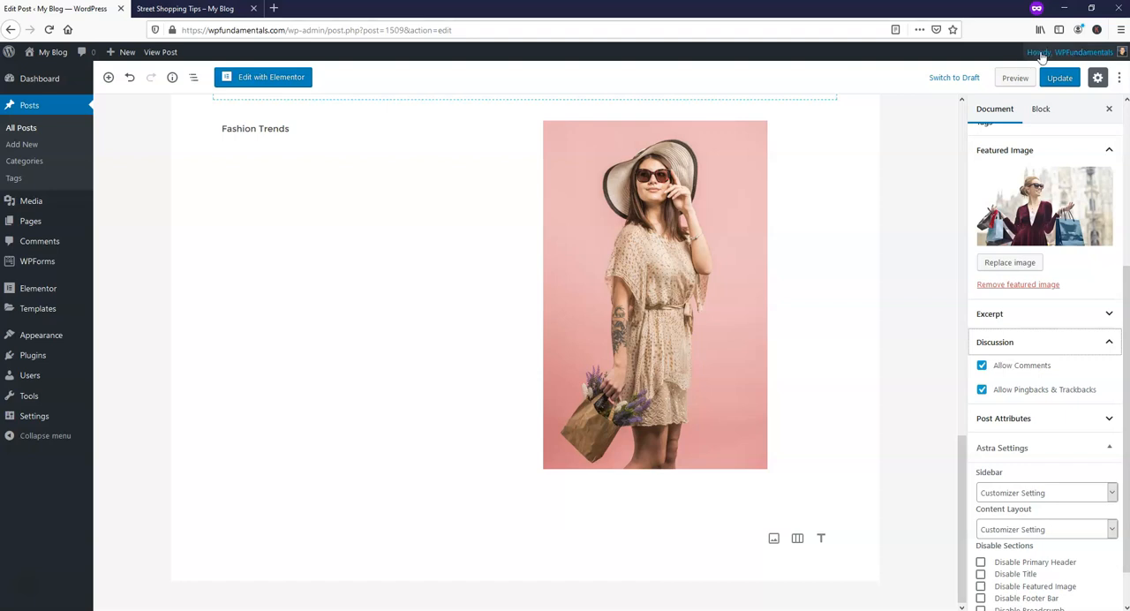
{"action": "left_click", "coordinate": [1061, 77]}
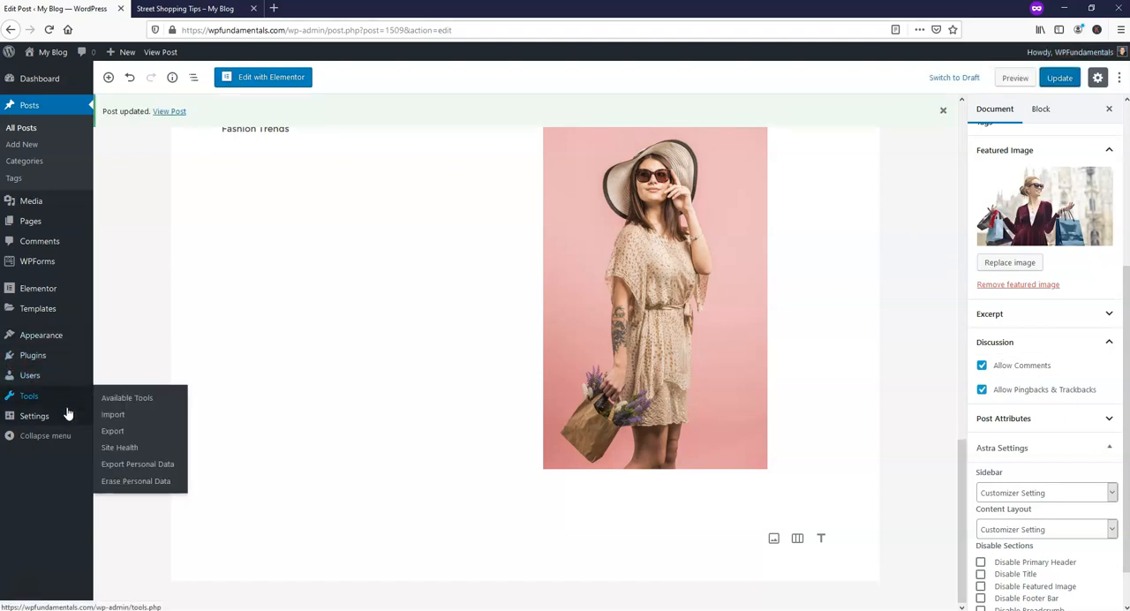
Set the site's permalink structure to Post name and save the changes.
{"action": "mouse_move", "coordinate": [59, 420]}
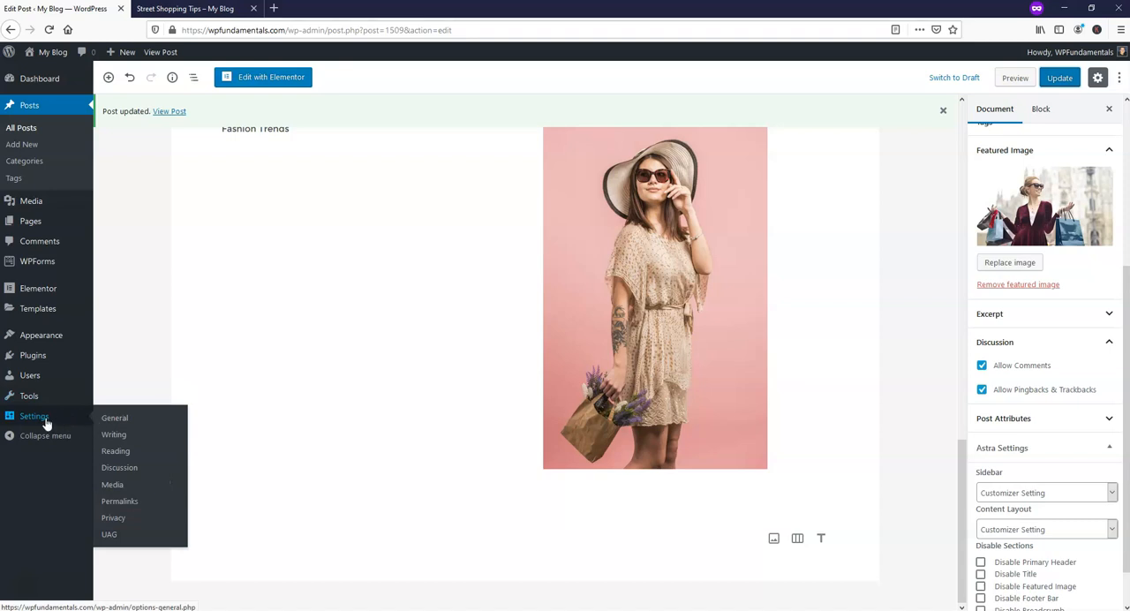
{"action": "left_click", "coordinate": [129, 501]}
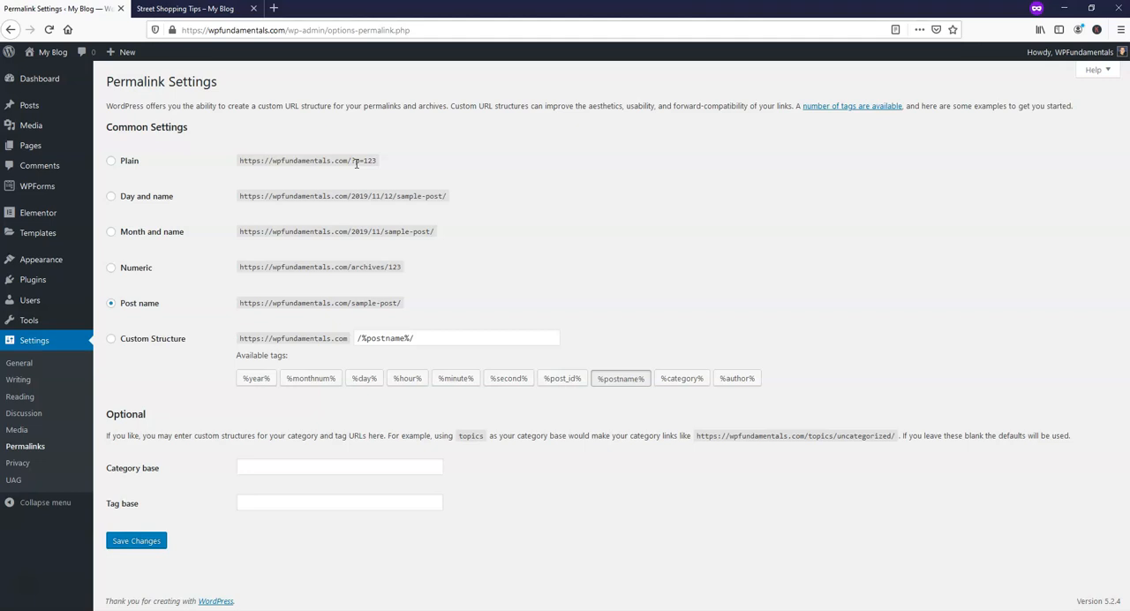
{"action": "left_click", "coordinate": [110, 304]}
{"action": "left_click", "coordinate": [128, 544]}
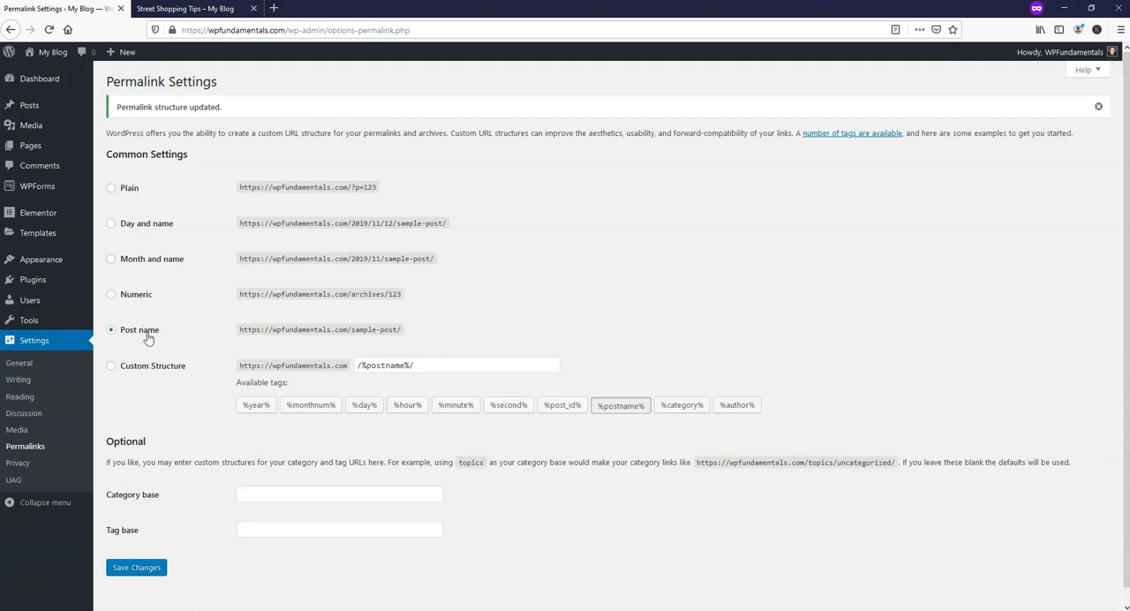
Search the plugin directory for "yoast", then install and activate the Yoast SEO plugin.
{"action": "mouse_move", "coordinate": [56, 289]}
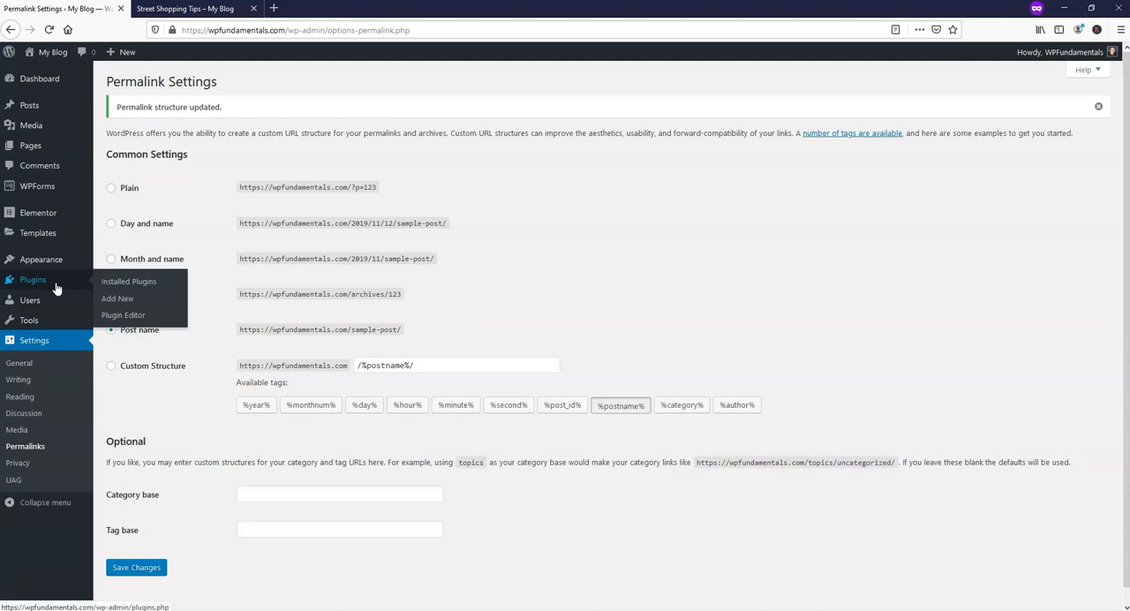
{"action": "left_click", "coordinate": [122, 300]}
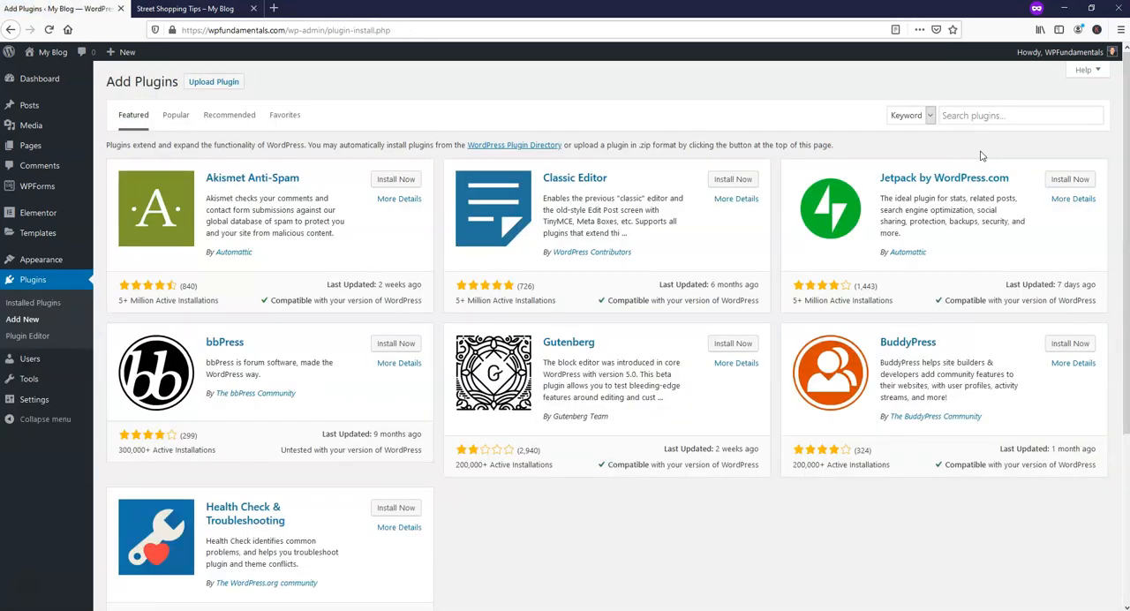
{"action": "left_click", "coordinate": [1006, 116]}
{"action": "type", "text": "yoast"}
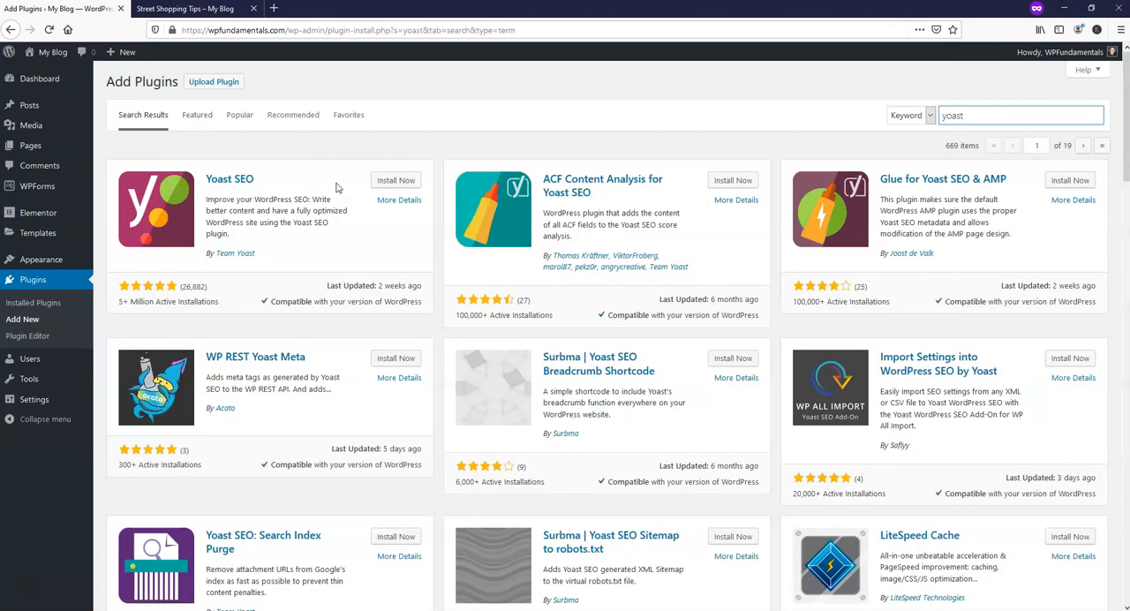
{"action": "left_click", "coordinate": [395, 179]}
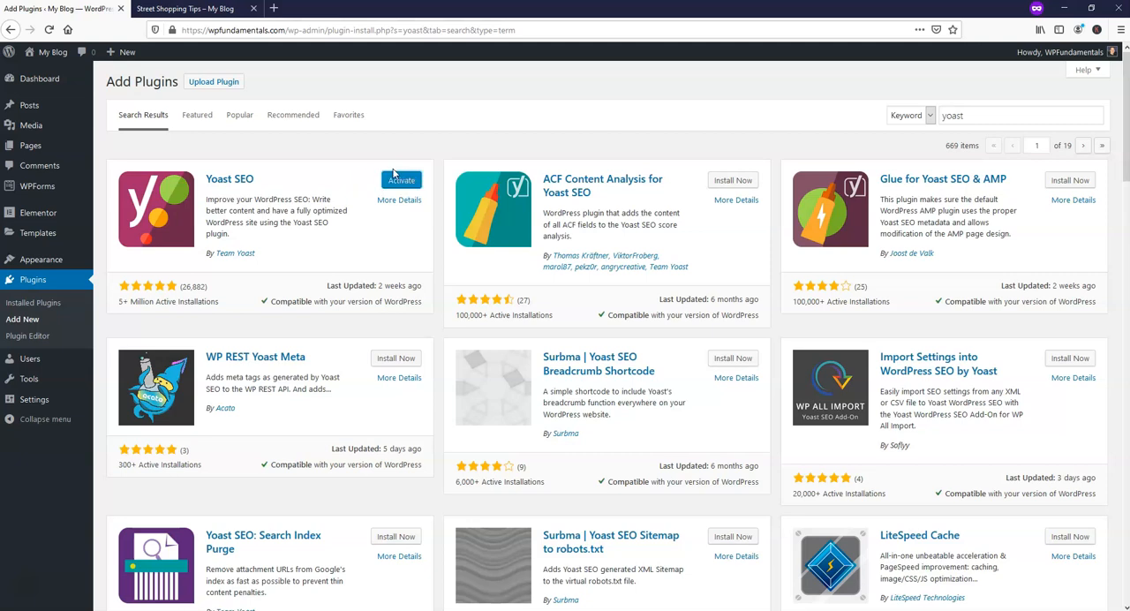
{"action": "left_click", "coordinate": [396, 181]}
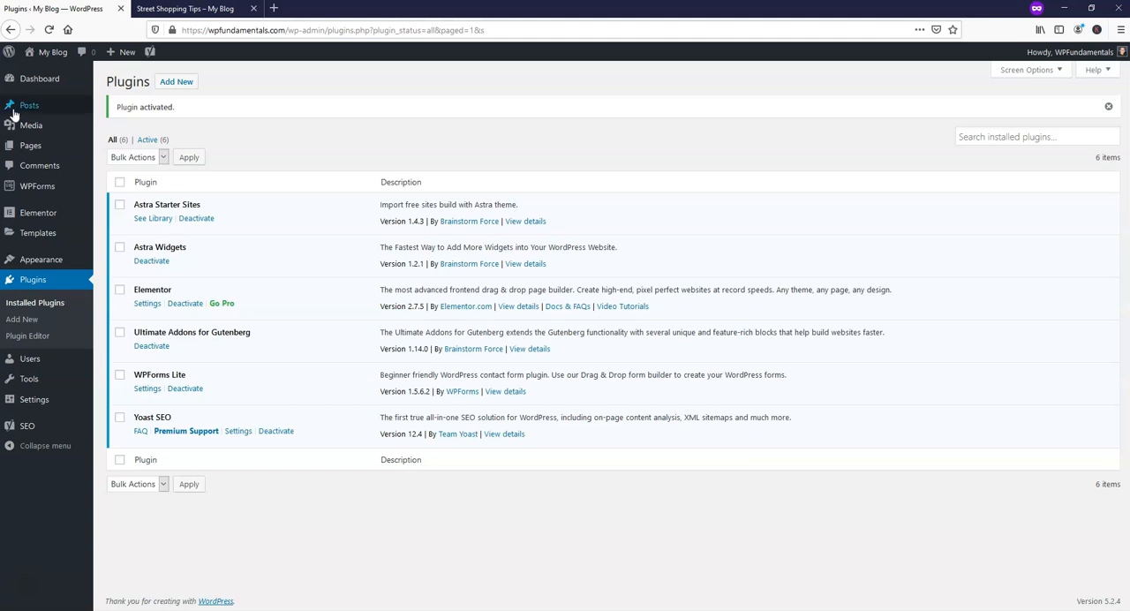
Open the Future Fashion Trends post for editing and dismiss the block editor's welcome tip.
{"action": "left_click", "coordinate": [43, 110]}
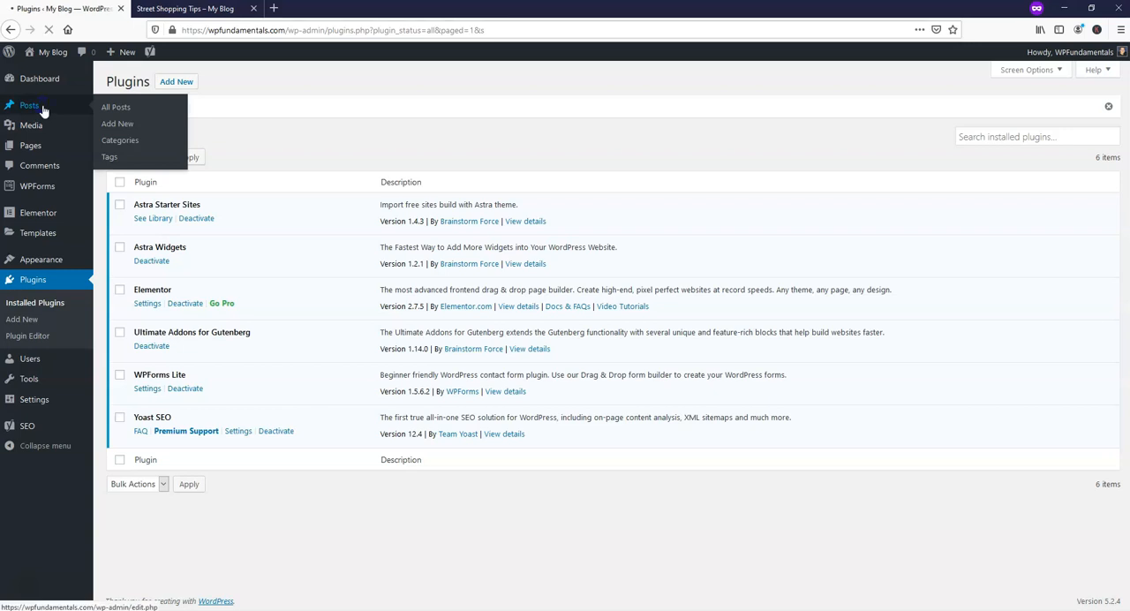
{"action": "left_click", "coordinate": [139, 218]}
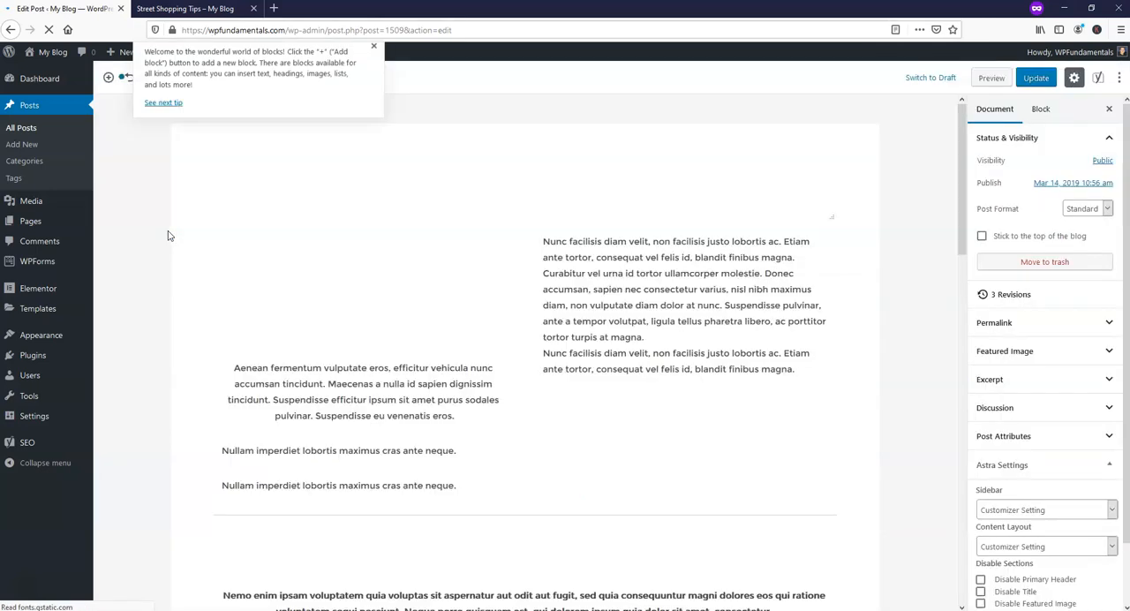
{"action": "left_click", "coordinate": [387, 45]}
Copy the post title "Future Fashion Trends" and save it as the slug in the post's permalink.
{"action": "left_click", "coordinate": [284, 180]}
{"action": "left_click_drag", "start_coordinate": [460, 182], "coordinate": [223, 189]}
{"action": "key", "text": "ctrl+c"}
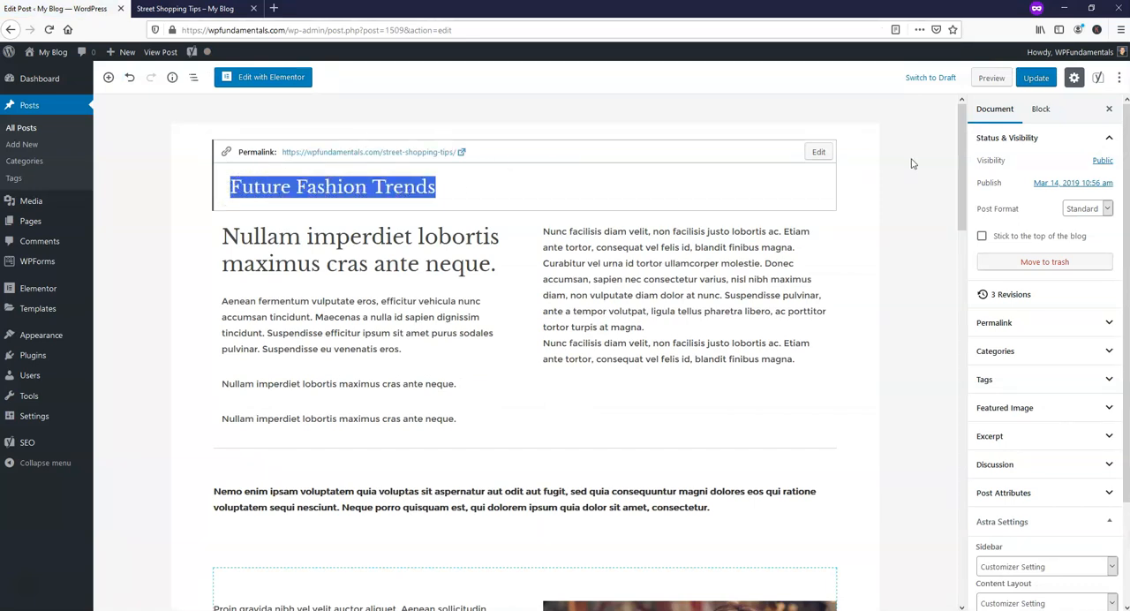
{"action": "left_click", "coordinate": [818, 152]}
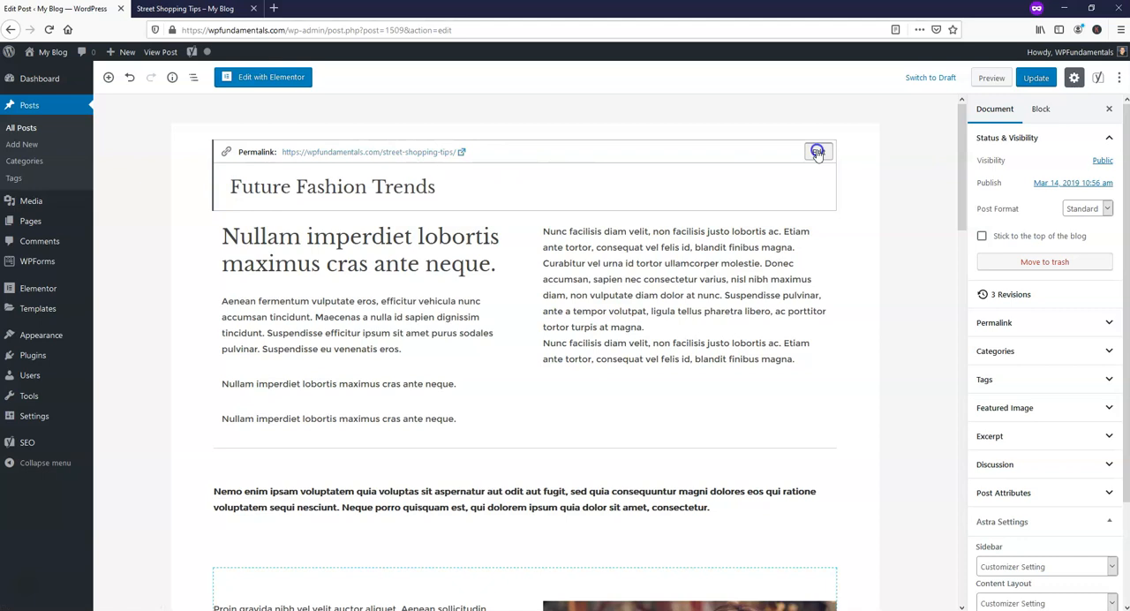
{"action": "key", "text": "ctrl+v"}
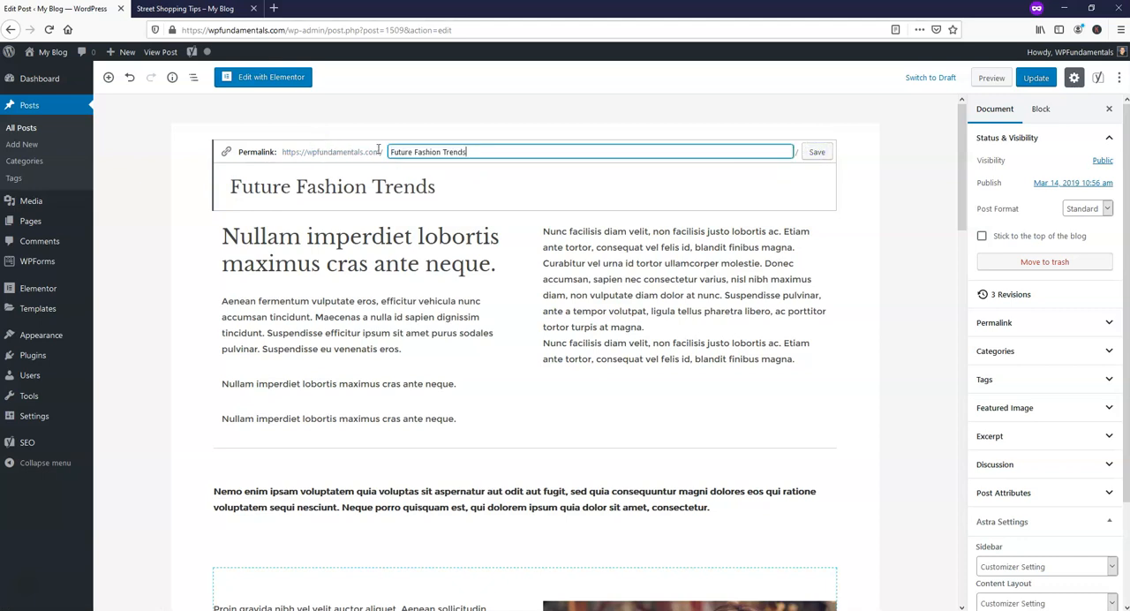
{"action": "left_click", "coordinate": [816, 151]}
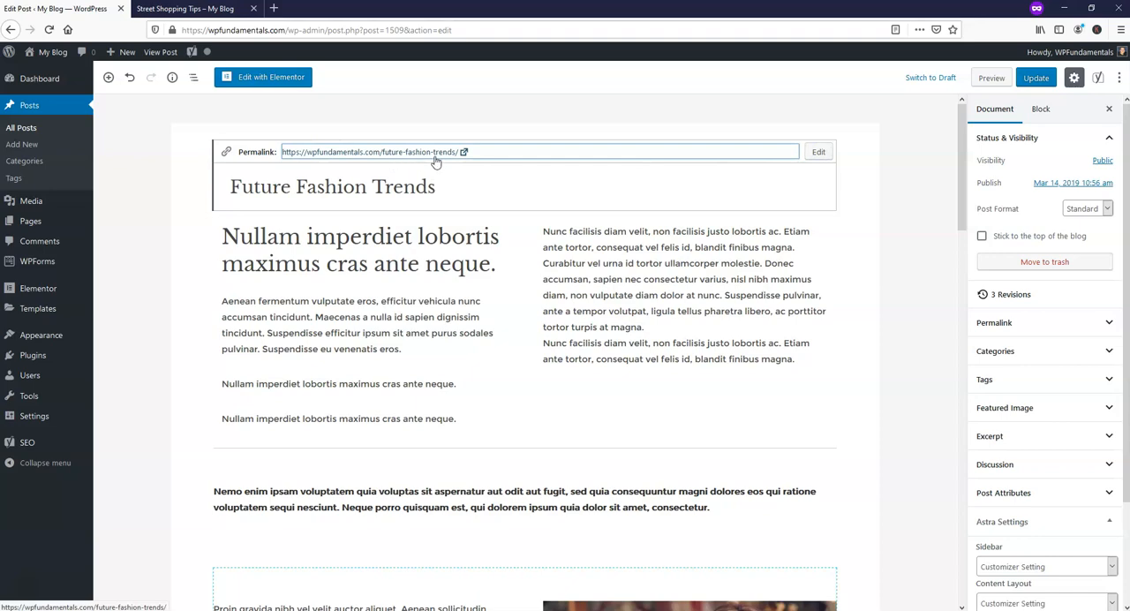
Set the Yoast SEO focus keyphrase of the post to "Future Fashion Trends".
{"action": "scroll", "coordinate": [474, 383], "scroll_direction": "down", "scroll_amount": 2}
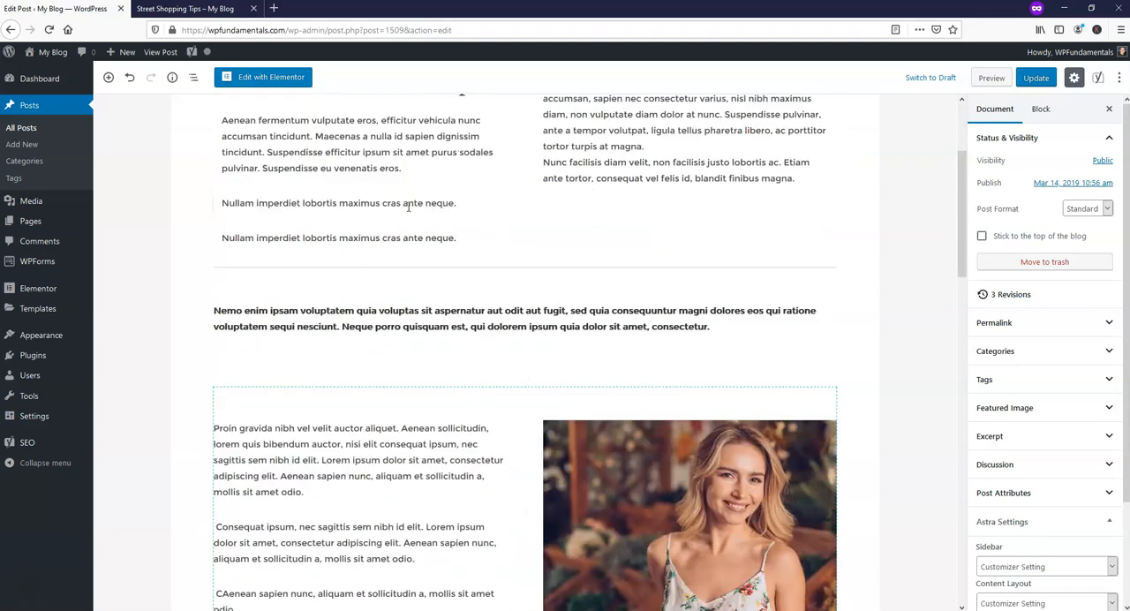
{"action": "scroll", "coordinate": [469, 383], "scroll_direction": "up", "scroll_amount": 2}
{"action": "left_click", "coordinate": [355, 254]}
{"action": "scroll", "coordinate": [388, 424], "scroll_direction": "down", "scroll_amount": 5}
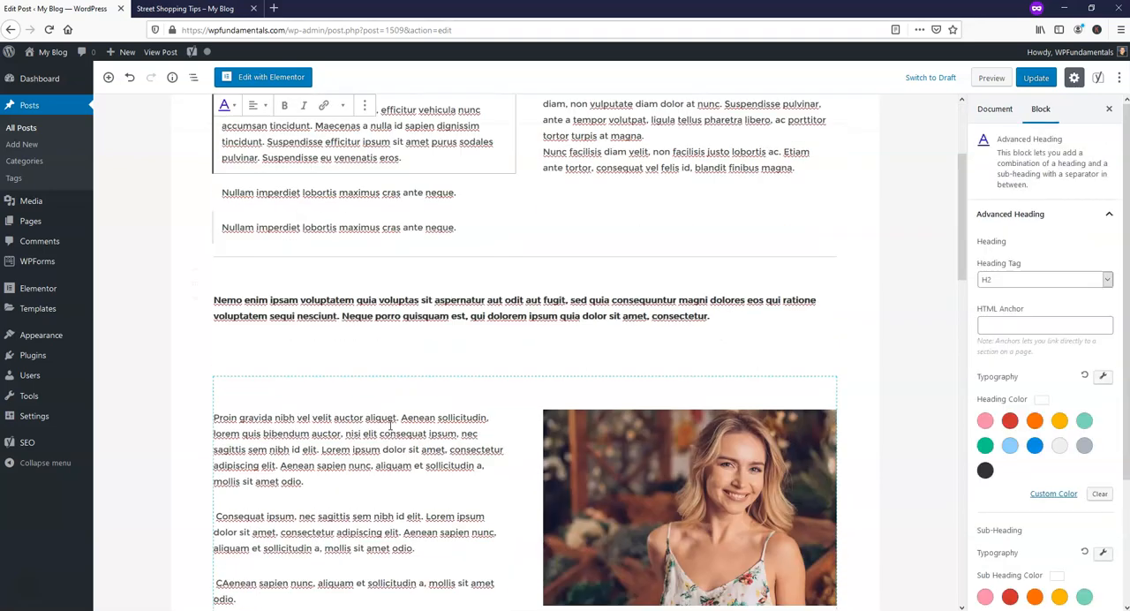
{"action": "scroll", "coordinate": [388, 428], "scroll_direction": "down", "scroll_amount": 5}
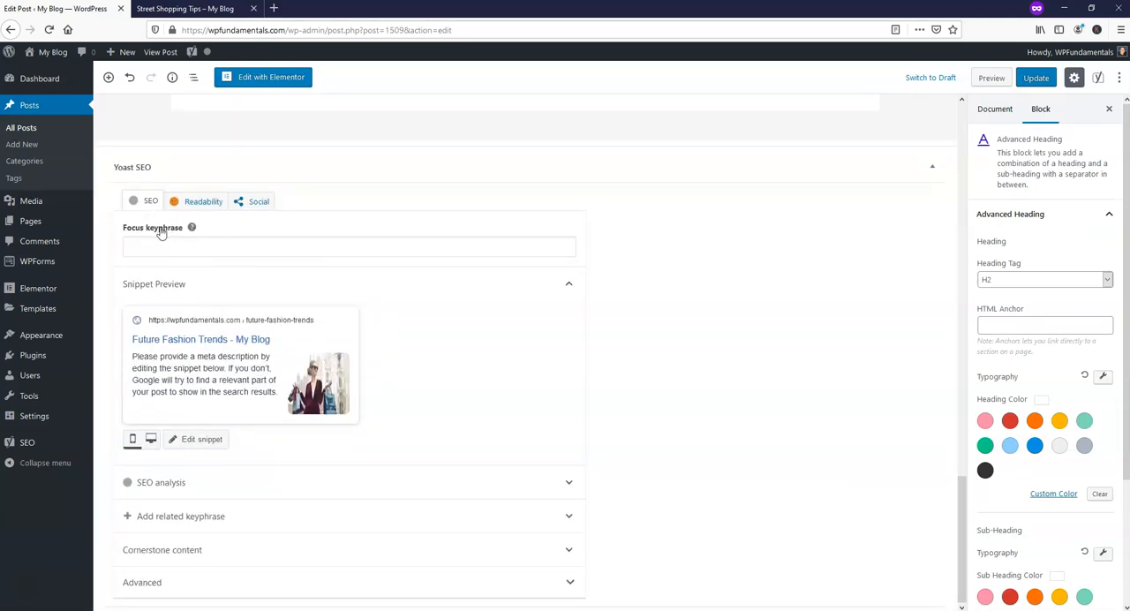
{"action": "left_click", "coordinate": [188, 246]}
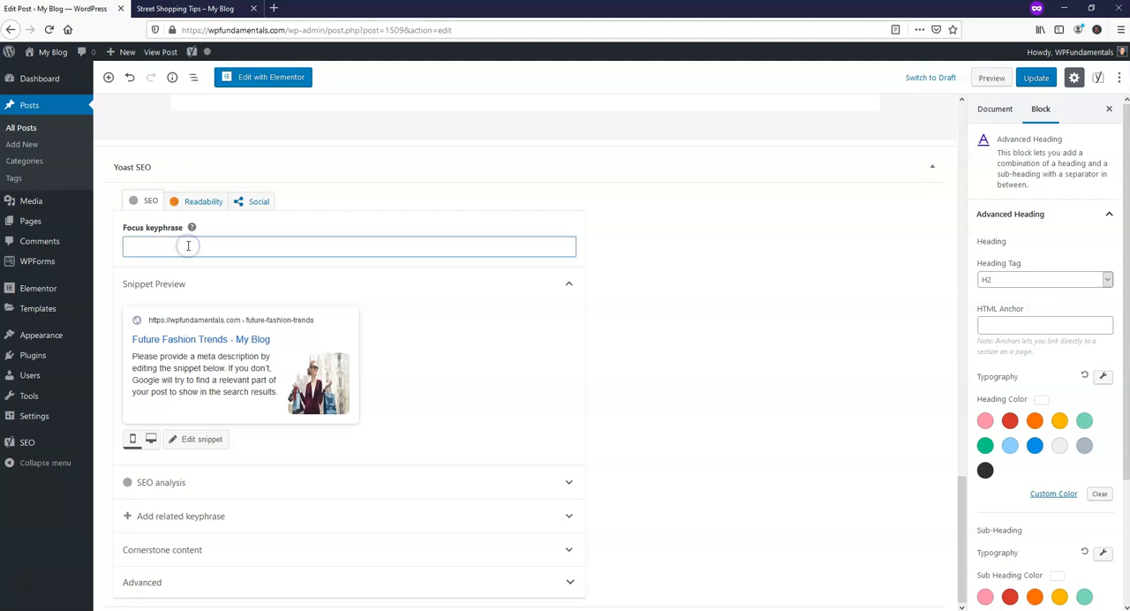
{"action": "key", "text": "ctrl+v"}
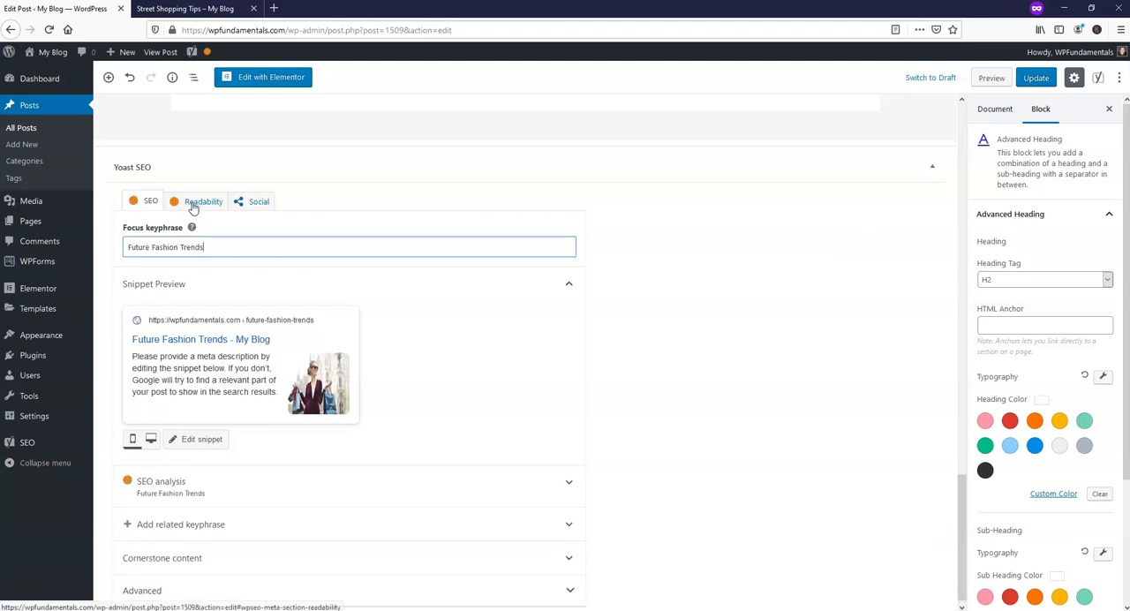
Expand the Yoast SEO analysis and review its problems, improvements and good results.
{"action": "scroll", "coordinate": [618, 388], "scroll_direction": "down", "scroll_amount": 1}
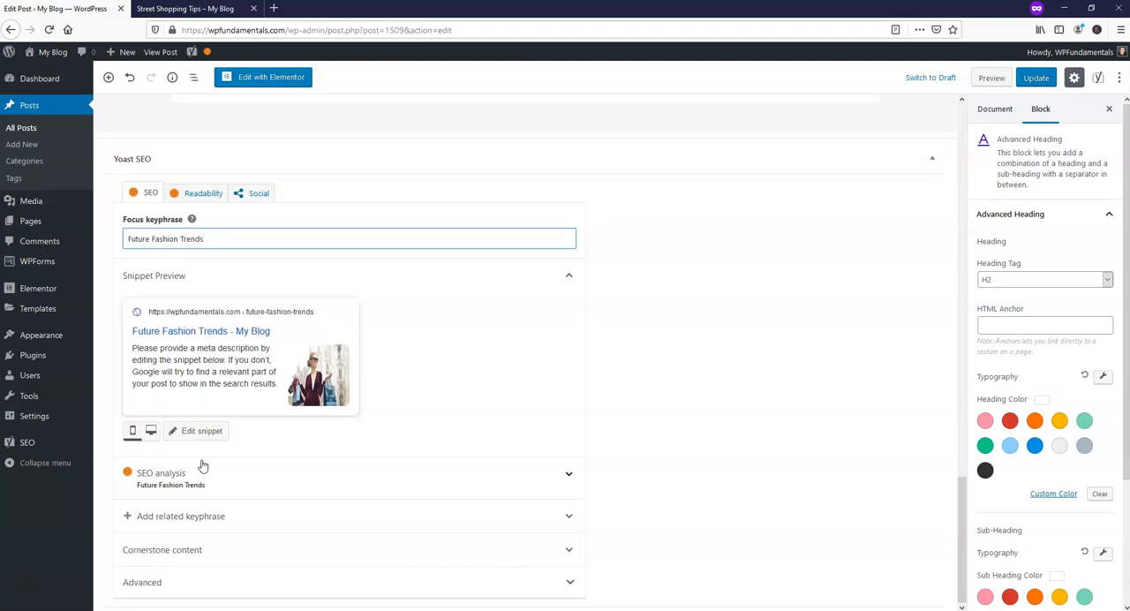
{"action": "left_click", "coordinate": [244, 475]}
{"action": "scroll", "coordinate": [496, 453], "scroll_direction": "down", "scroll_amount": 6}
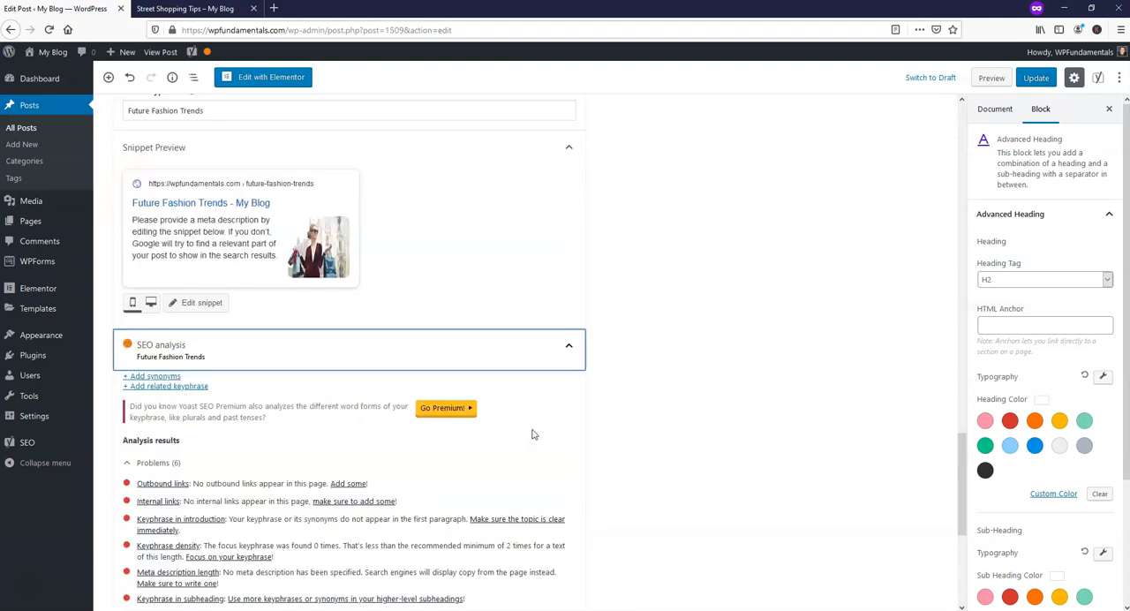
{"action": "scroll", "coordinate": [234, 519], "scroll_direction": "down", "scroll_amount": 3}
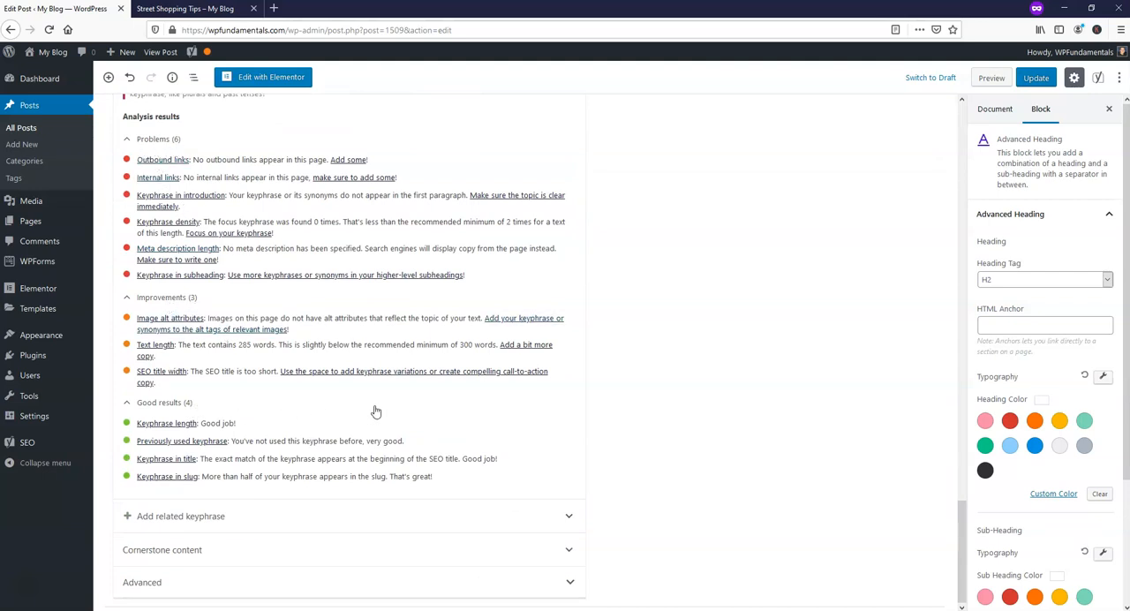
Replace the Advanced Heading text below the post title with "Future Fashion Trends".
{"action": "scroll", "coordinate": [256, 309], "scroll_direction": "up", "scroll_amount": 1}
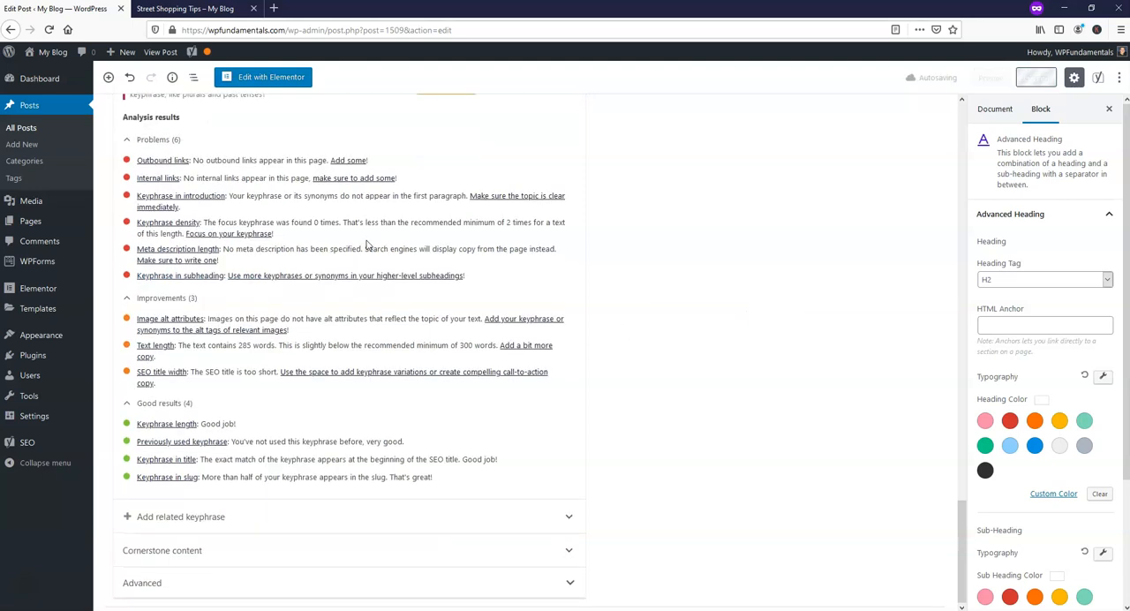
{"action": "scroll", "coordinate": [510, 264], "scroll_direction": "up", "scroll_amount": 5}
{"action": "scroll", "coordinate": [689, 290], "scroll_direction": "up", "scroll_amount": 20}
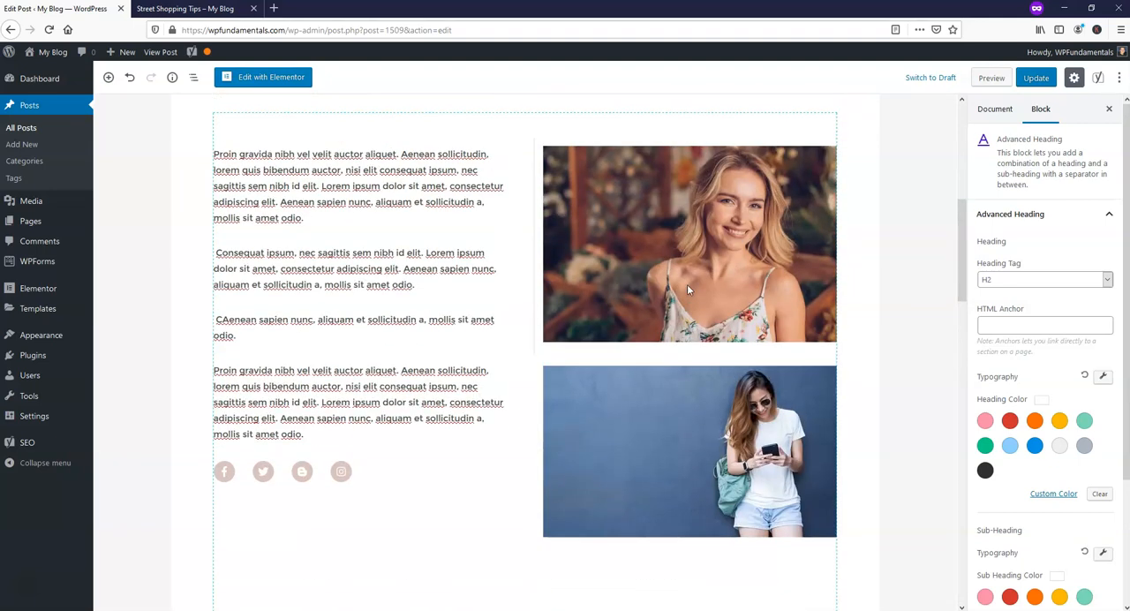
{"action": "left_click", "coordinate": [382, 264]}
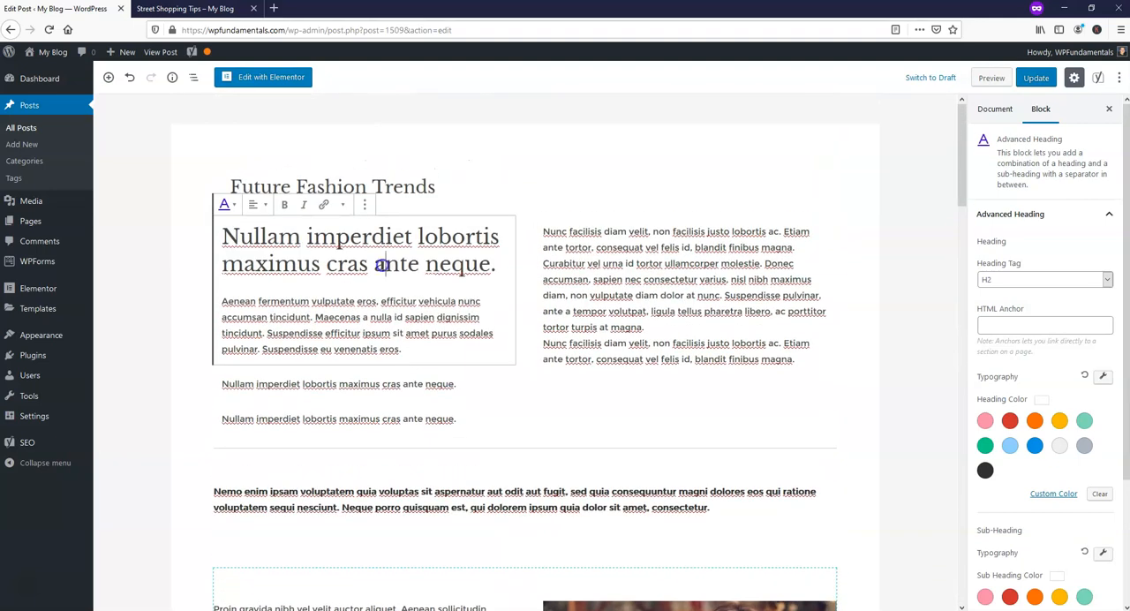
{"action": "left_click_drag", "start_coordinate": [495, 266], "coordinate": [209, 238]}
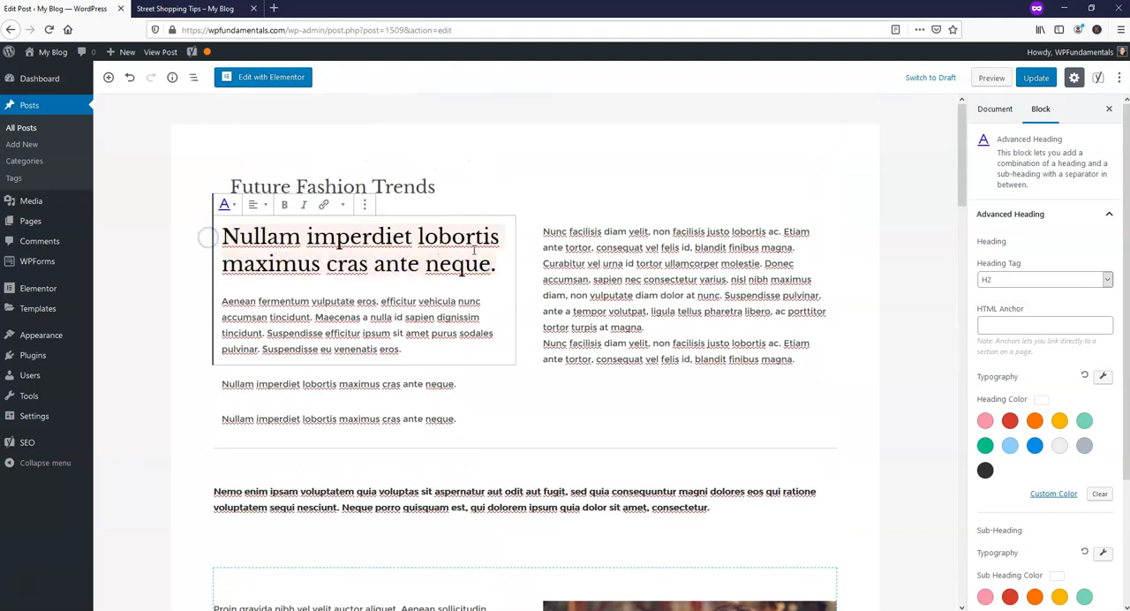
{"action": "key", "text": "BackSpace"}
{"action": "type", "text": "Future Fashion Trends"}
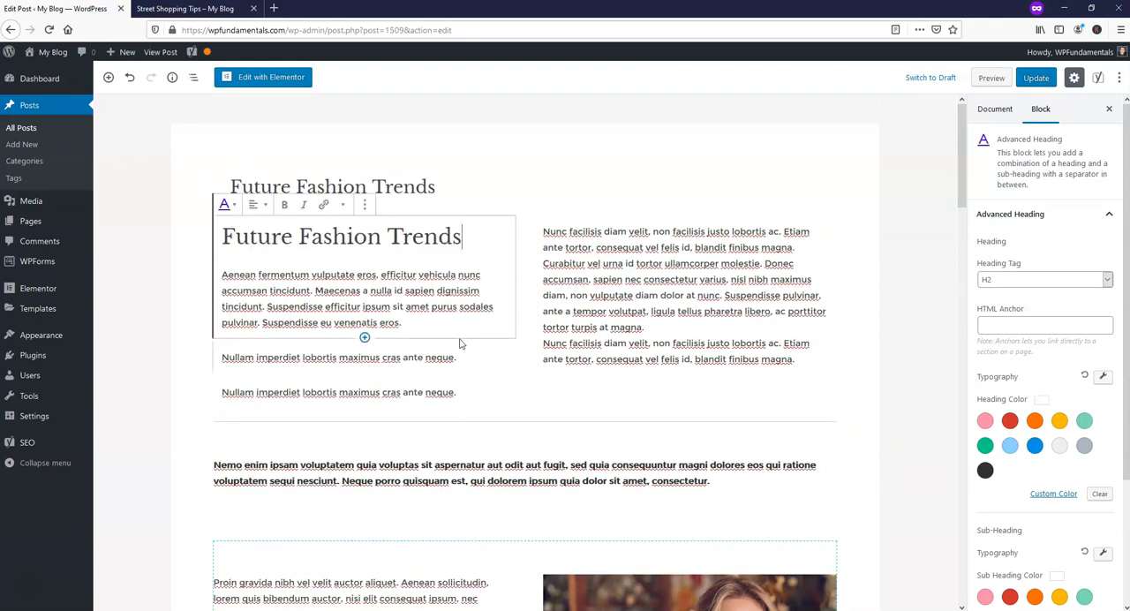
Append "Future Fashion Trends" to the end of the short third paragraph beside the portrait photos.
{"action": "scroll", "coordinate": [618, 353], "scroll_direction": "down", "scroll_amount": 5}
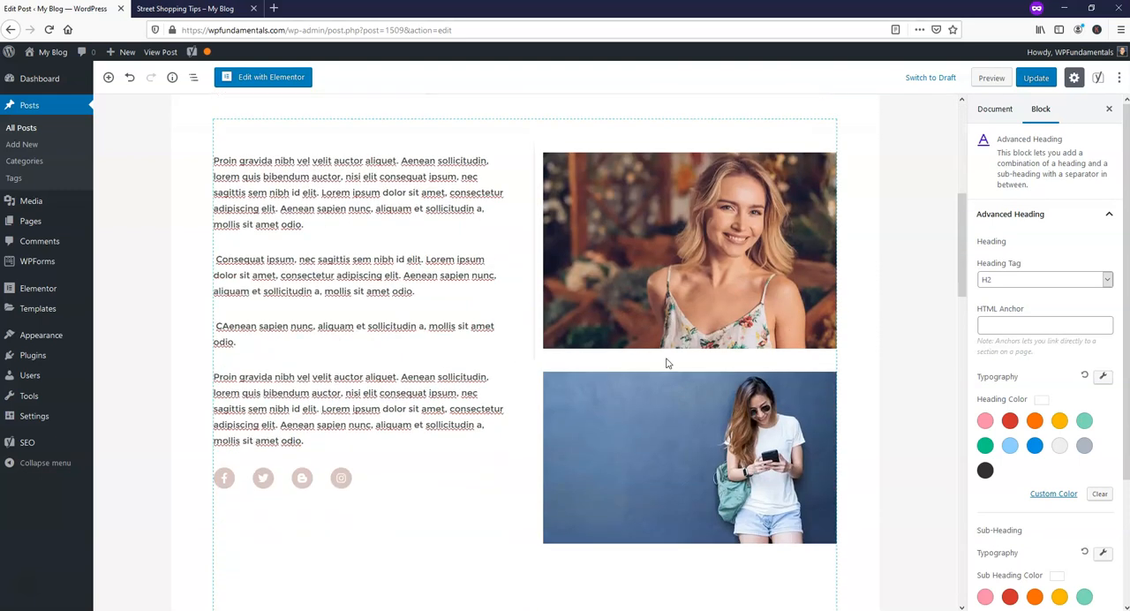
{"action": "left_click", "coordinate": [242, 341]}
{"action": "type", "text": "Future Fashion Trends"}
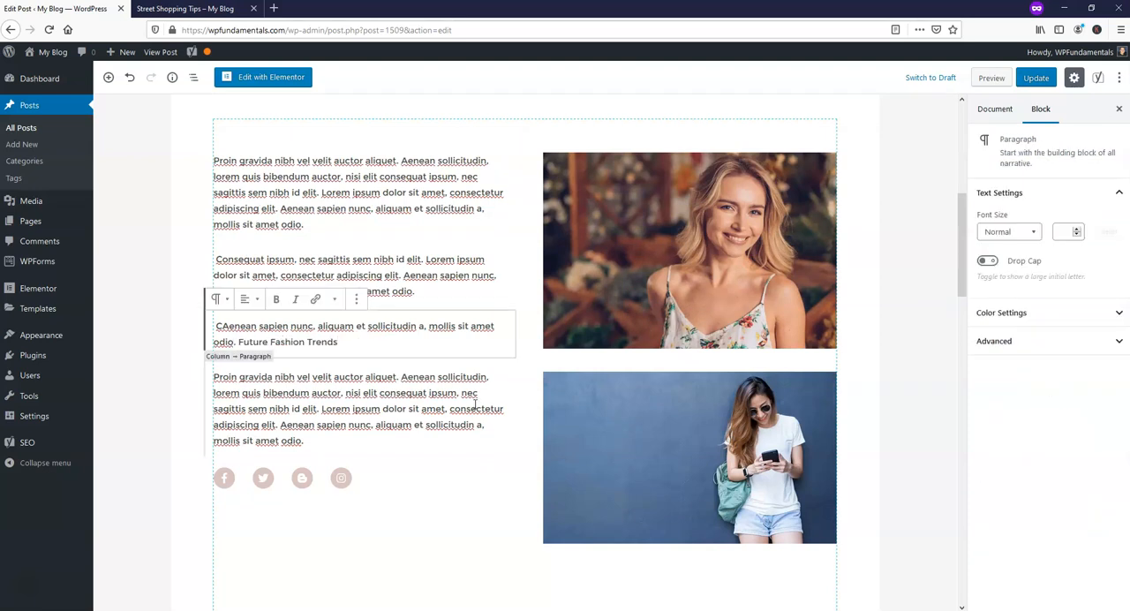
Review the updated Yoast SEO analysis for keyphrase density, subheading, introduction and meta description results.
{"action": "scroll", "coordinate": [475, 405], "scroll_direction": "down", "scroll_amount": 15}
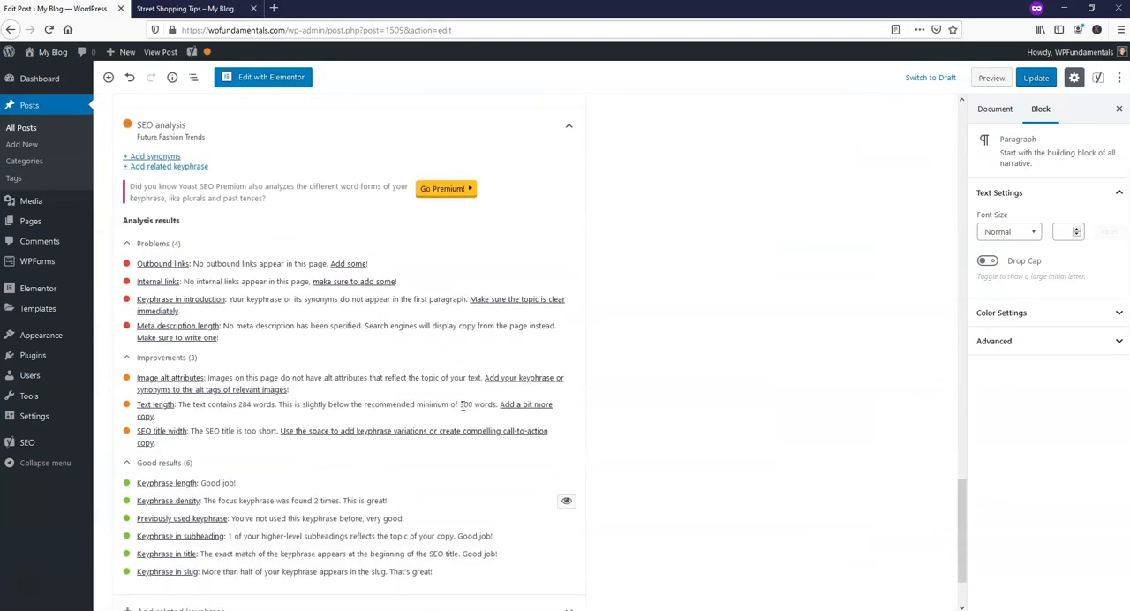
{"action": "scroll", "coordinate": [462, 405], "scroll_direction": "down", "scroll_amount": 1}
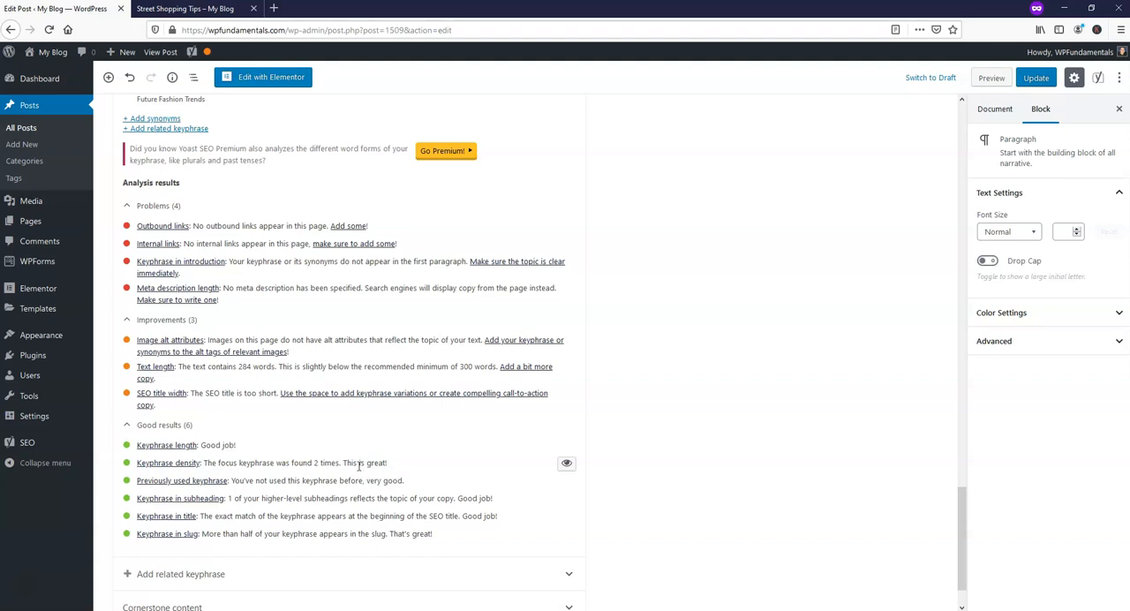
{"action": "scroll", "coordinate": [715, 349], "scroll_direction": "up", "scroll_amount": 1}
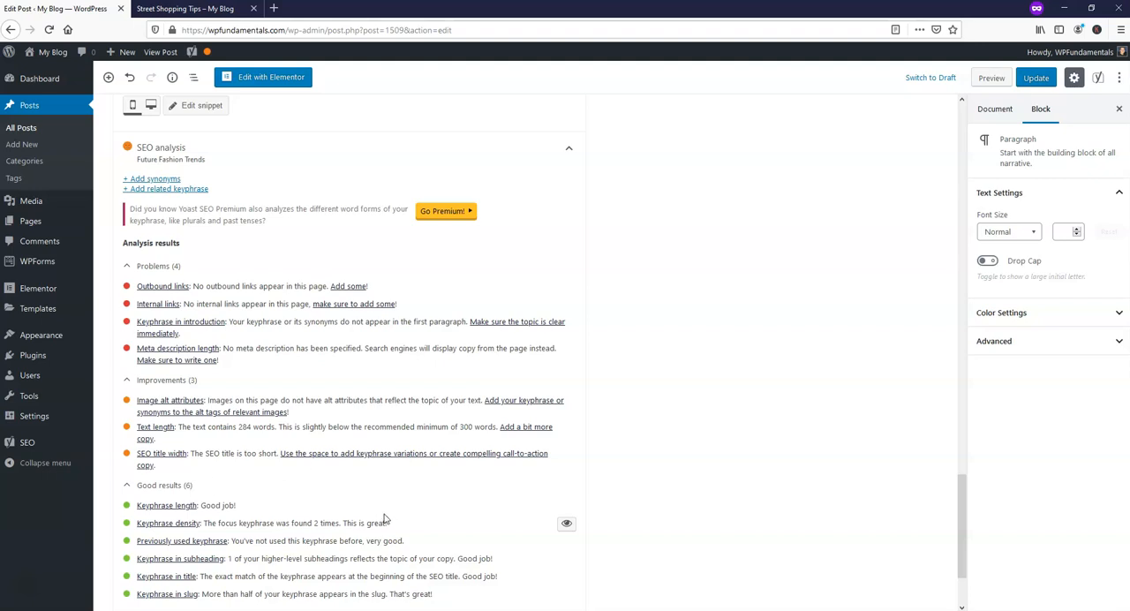
{"action": "scroll", "coordinate": [385, 519], "scroll_direction": "down", "scroll_amount": 1}
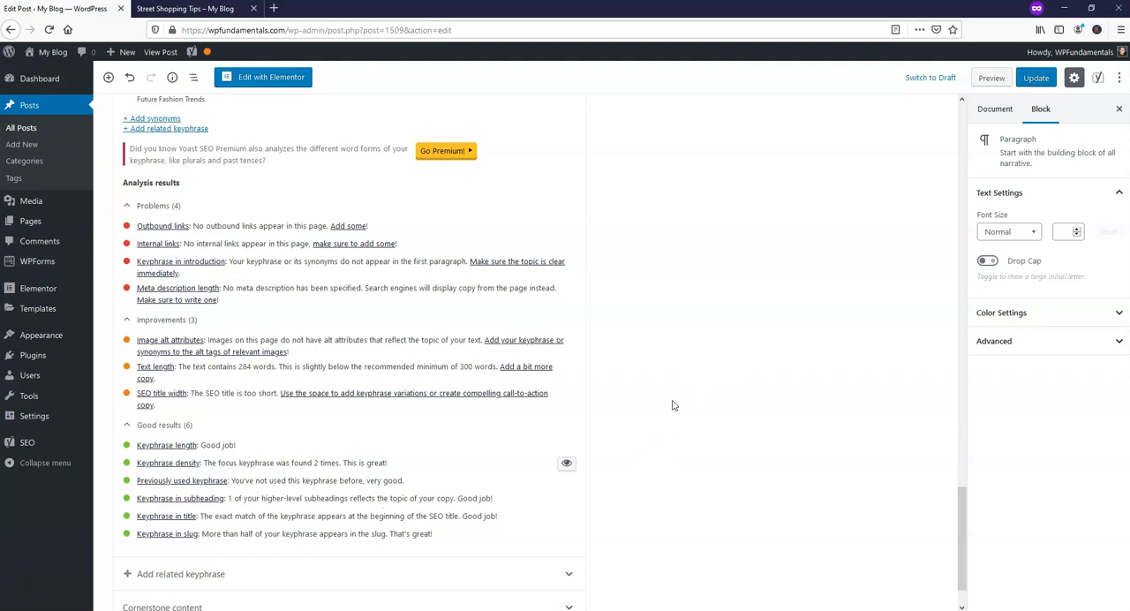
{"action": "scroll", "coordinate": [650, 419], "scroll_direction": "up", "scroll_amount": 4}
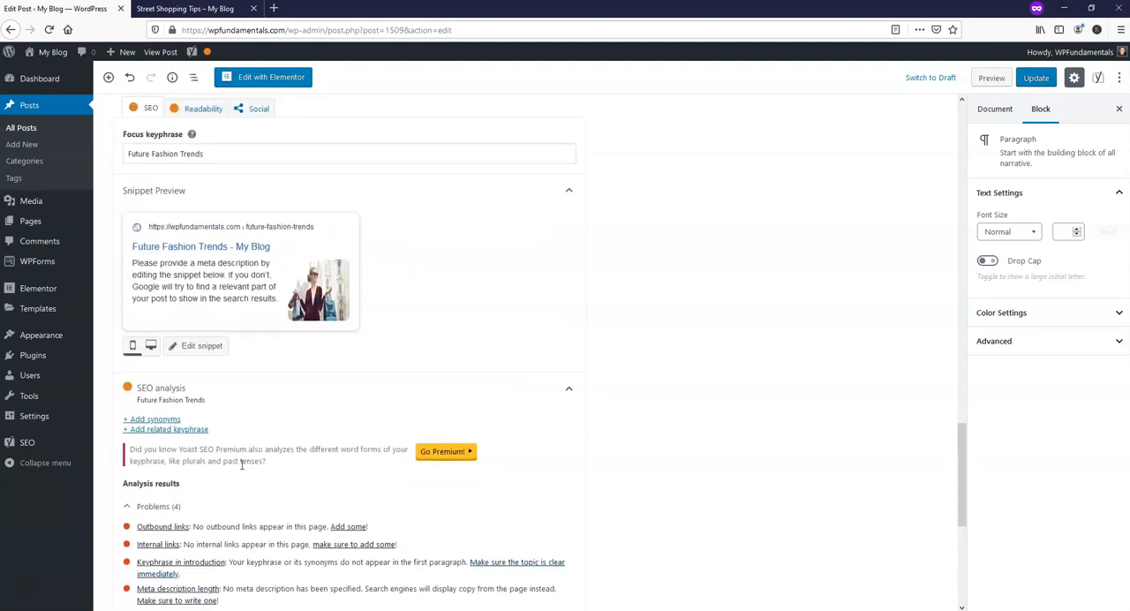
{"action": "scroll", "coordinate": [198, 357], "scroll_direction": "down", "scroll_amount": 3}
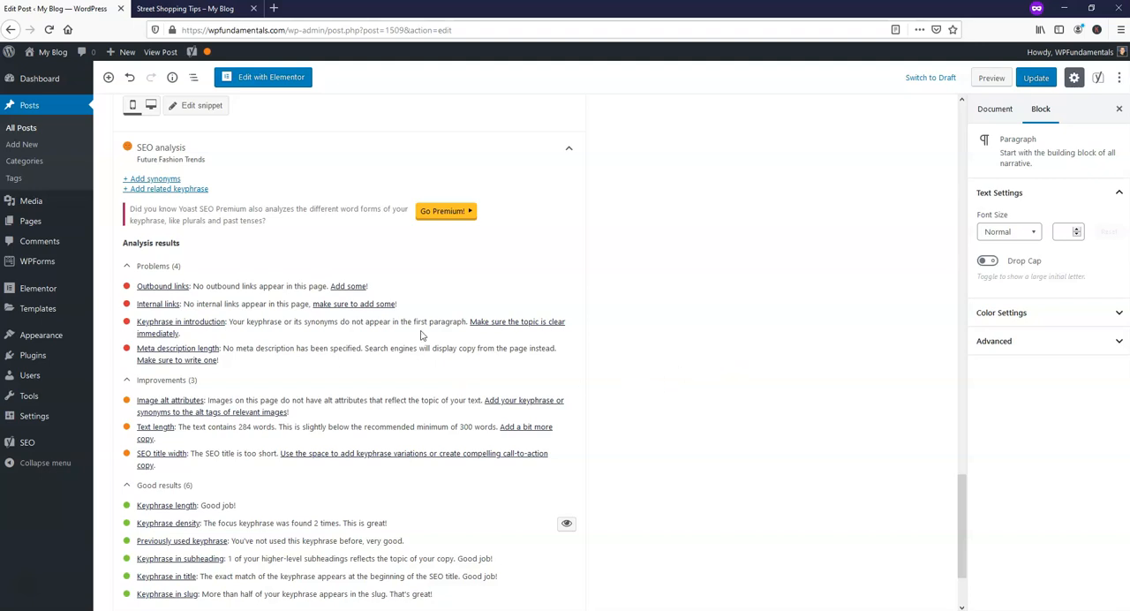
Set the meta description to "This is my preview of Future Fashion Trends for the upcoming year. I hope you enjoy this post and learn about what's popular!".
{"action": "scroll", "coordinate": [688, 373], "scroll_direction": "up", "scroll_amount": 3}
{"action": "scroll", "coordinate": [636, 379], "scroll_direction": "up", "scroll_amount": 4}
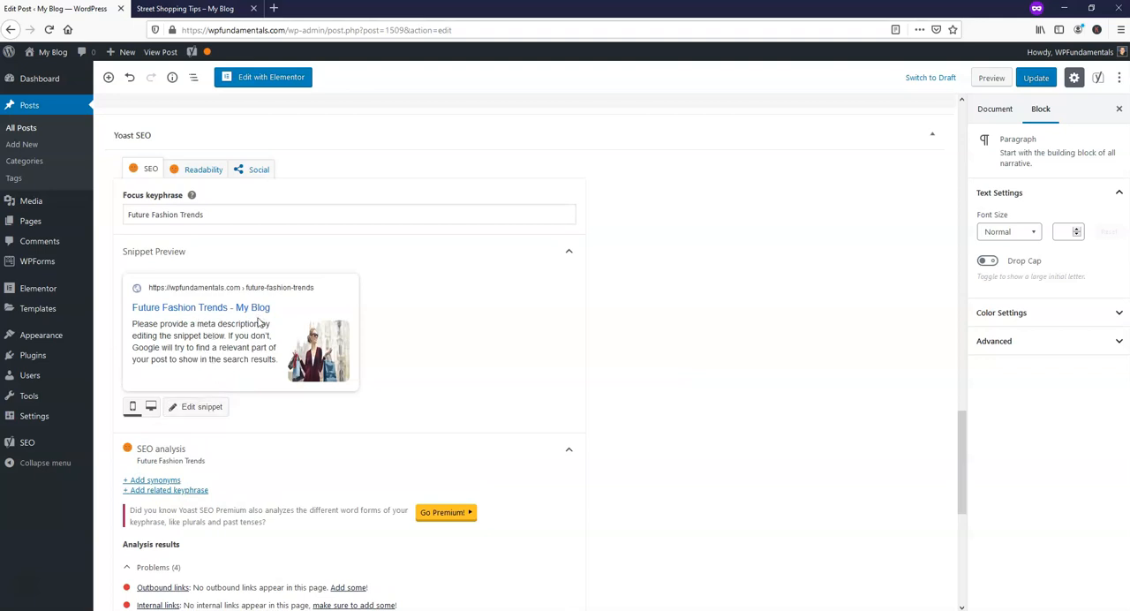
{"action": "left_click", "coordinate": [217, 411]}
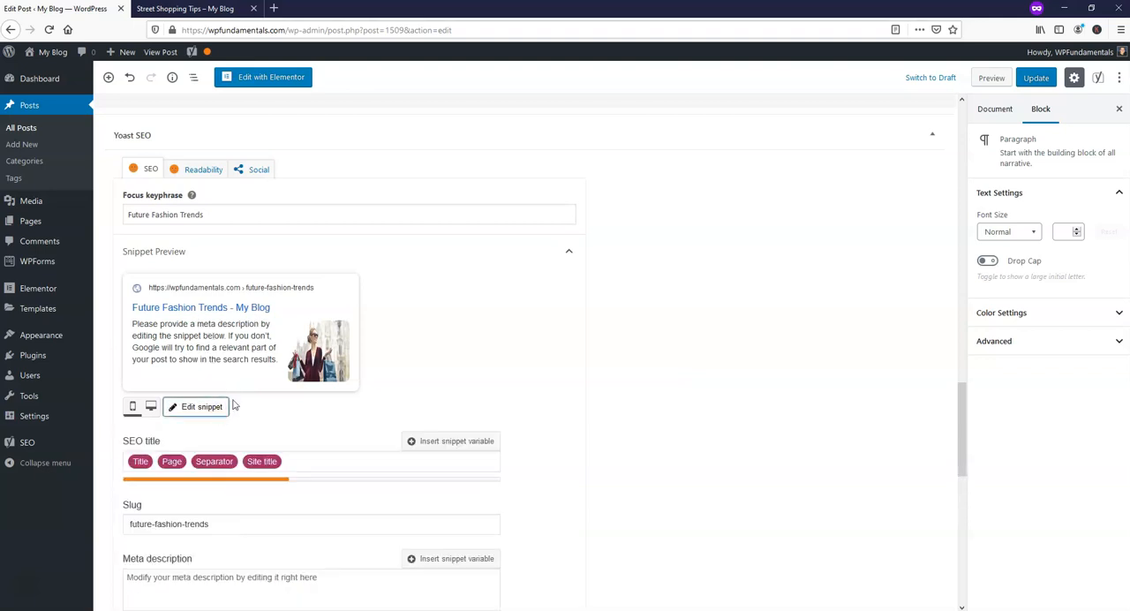
{"action": "scroll", "coordinate": [245, 435], "scroll_direction": "down", "scroll_amount": 3}
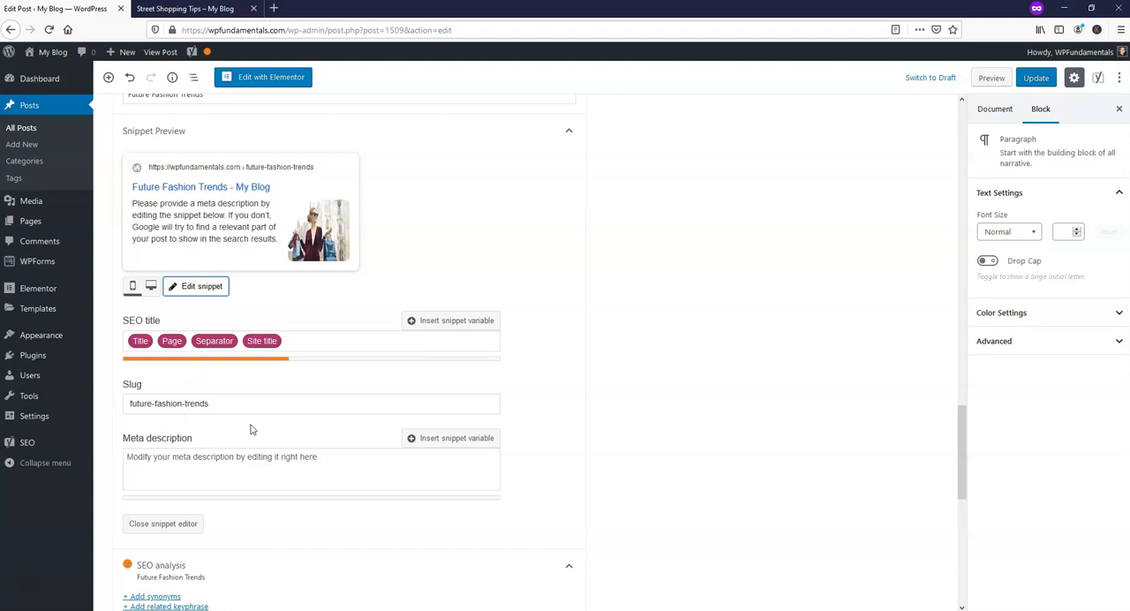
{"action": "left_click", "coordinate": [257, 466]}
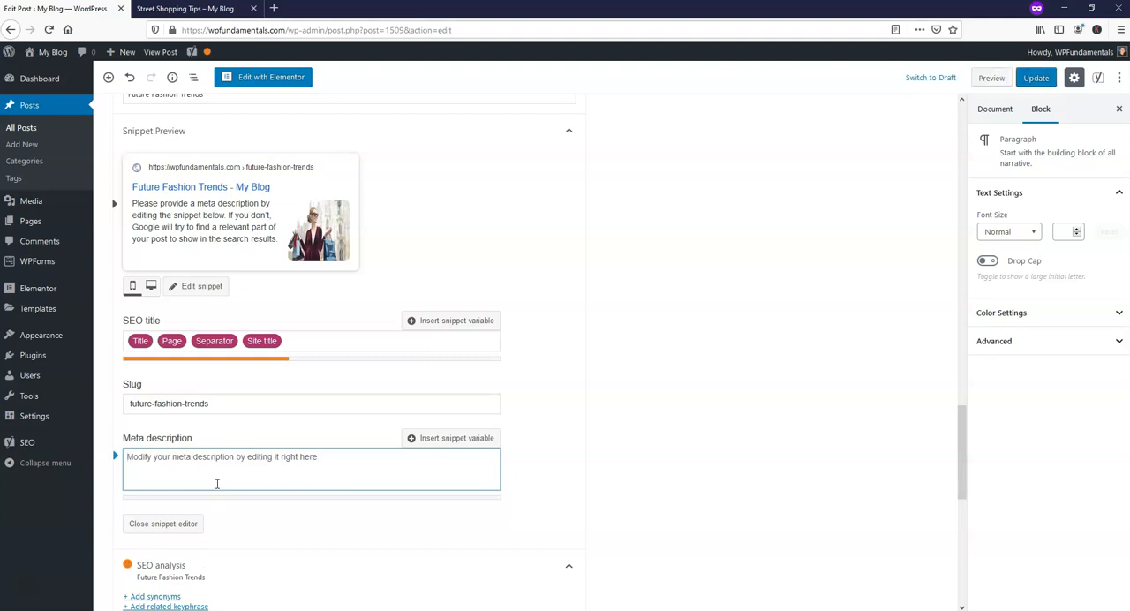
{"action": "type", "text": "This is my p"}
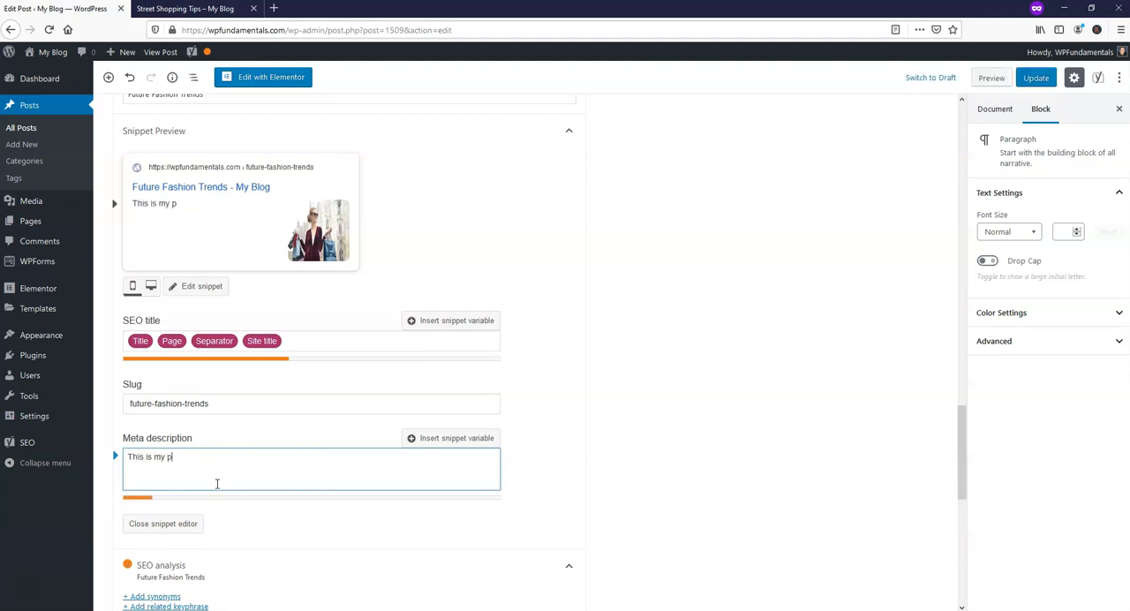
{"action": "type", "text": "review of Future Fashion Trends"}
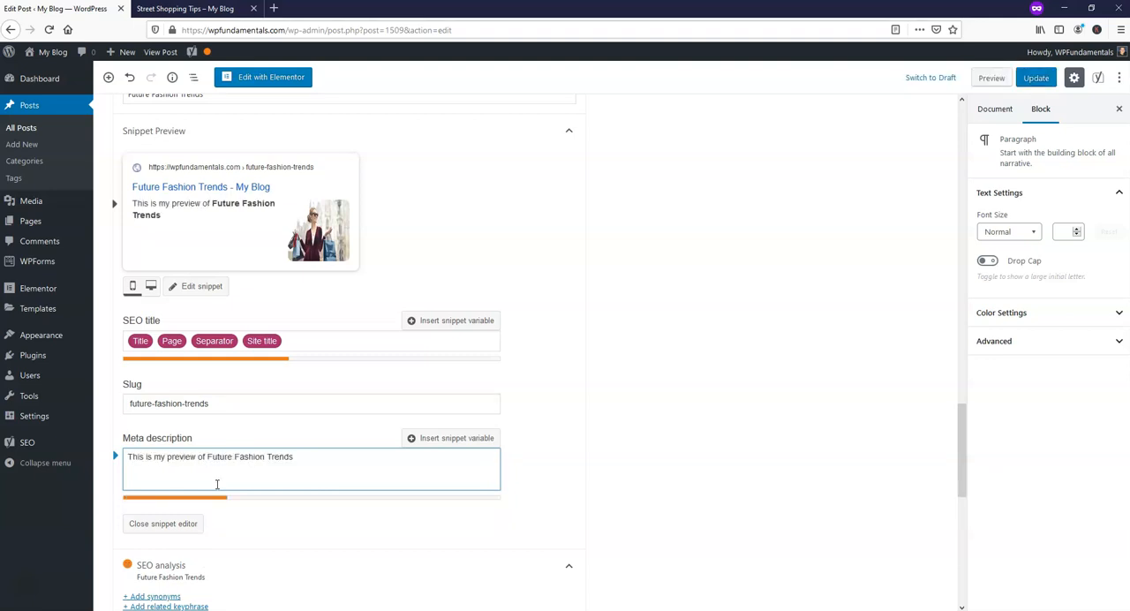
{"action": "type", "text": " for the upcoming year. I ho"}
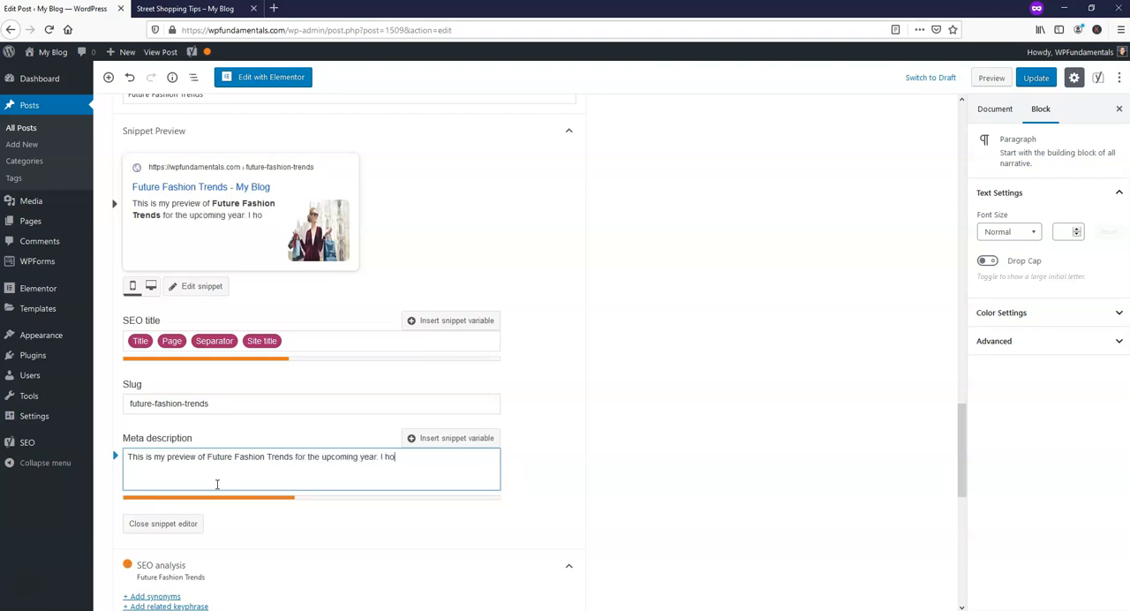
{"action": "type", "text": "pe you enjoy this post and learn about what's popular!"}
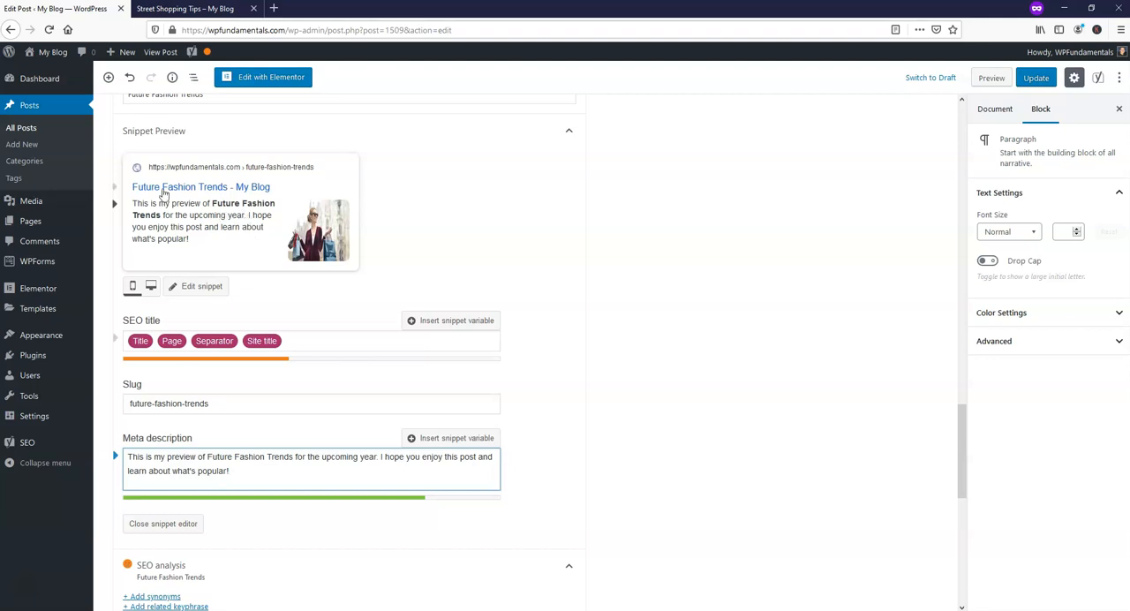
Show the featured image in the post's document settings.
{"action": "scroll", "coordinate": [887, 425], "scroll_direction": "down", "scroll_amount": 2}
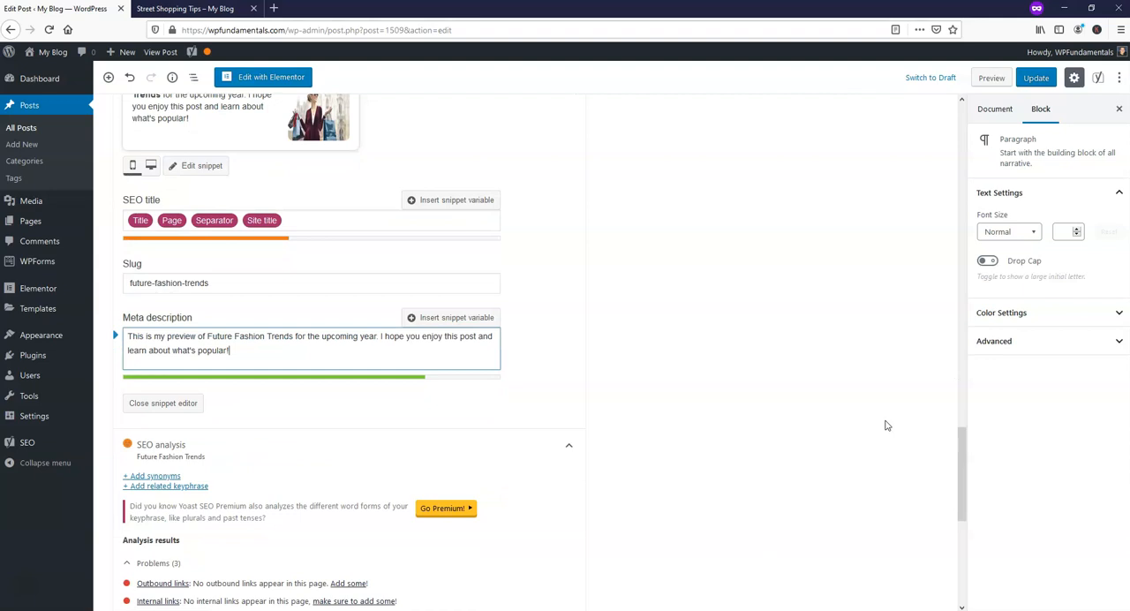
{"action": "left_click", "coordinate": [995, 108]}
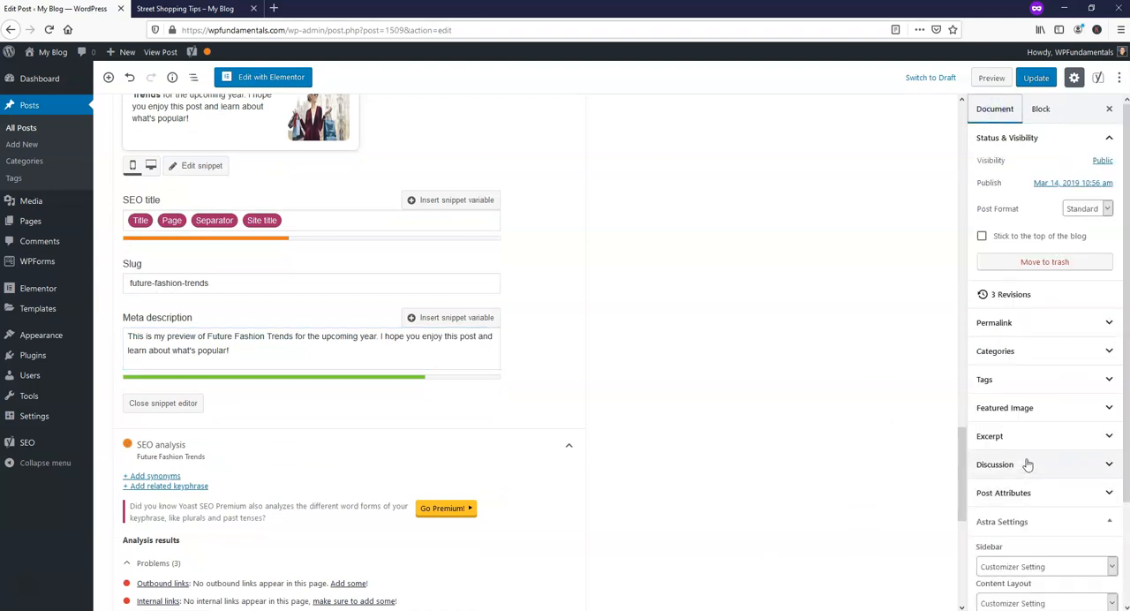
{"action": "left_click", "coordinate": [1023, 408]}
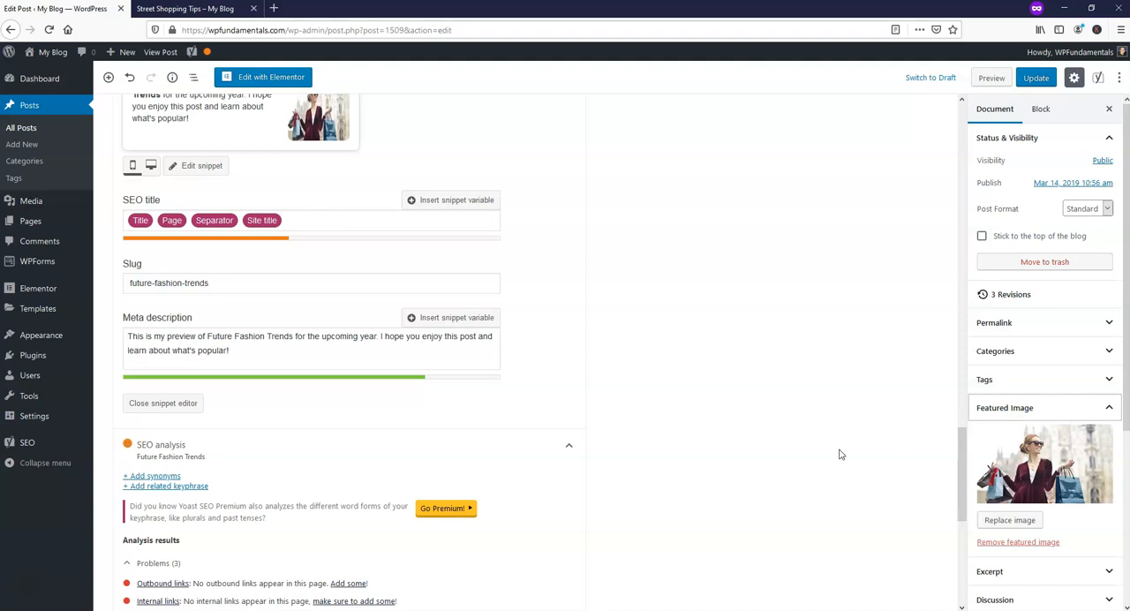
Check the post content and the refreshed Yoast SEO analysis, and update the published post.
{"action": "scroll", "coordinate": [704, 448], "scroll_direction": "up", "scroll_amount": 15}
{"action": "scroll", "coordinate": [684, 424], "scroll_direction": "up", "scroll_amount": 5}
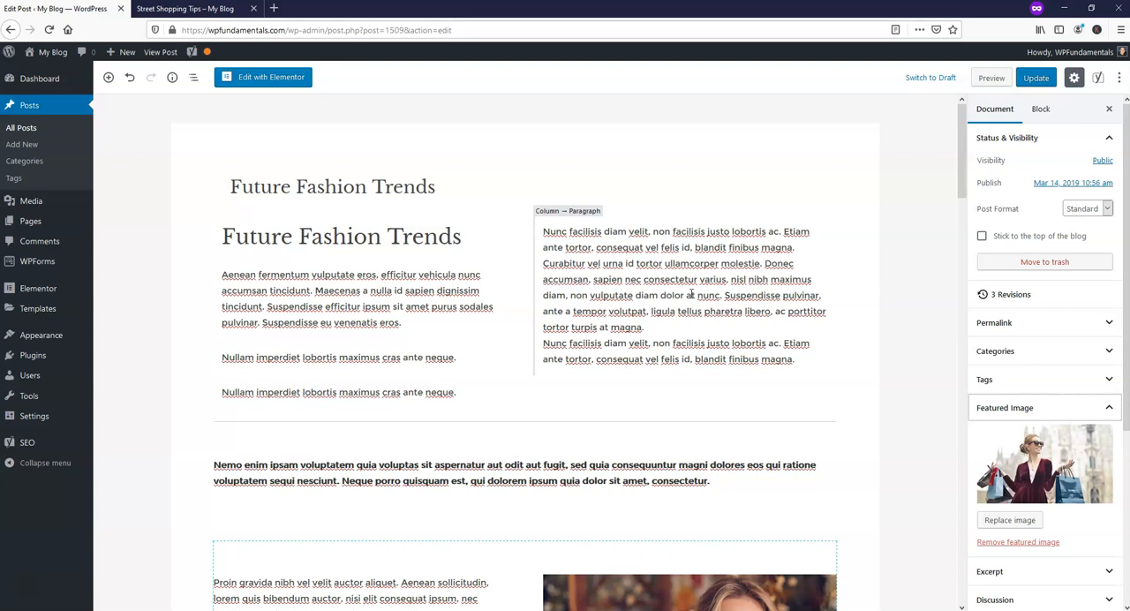
{"action": "scroll", "coordinate": [684, 335], "scroll_direction": "down", "scroll_amount": 15}
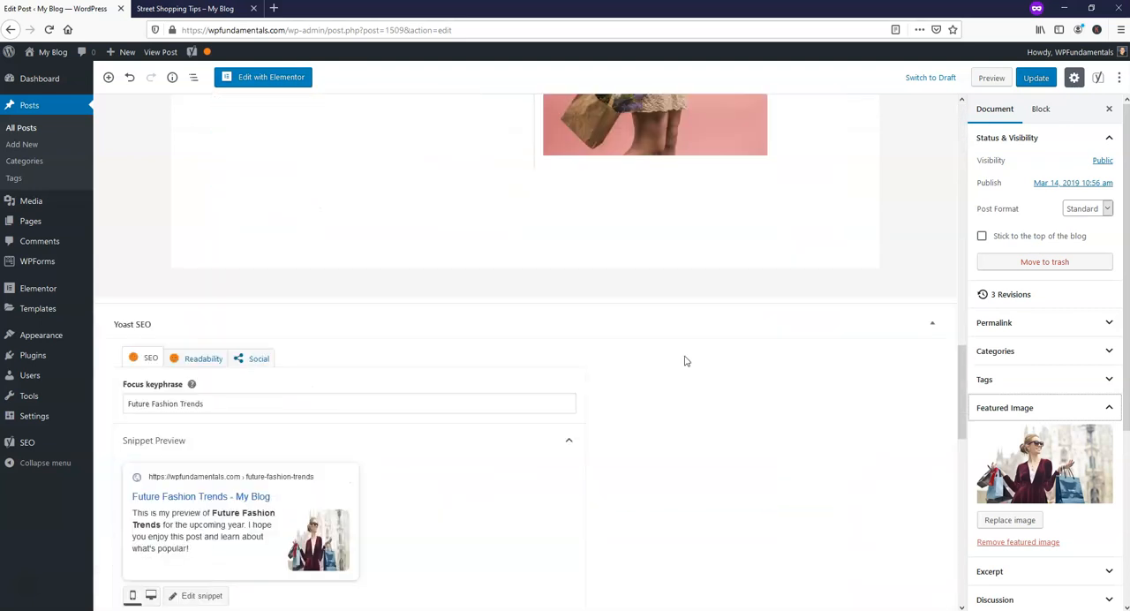
{"action": "scroll", "coordinate": [375, 317], "scroll_direction": "down", "scroll_amount": 5}
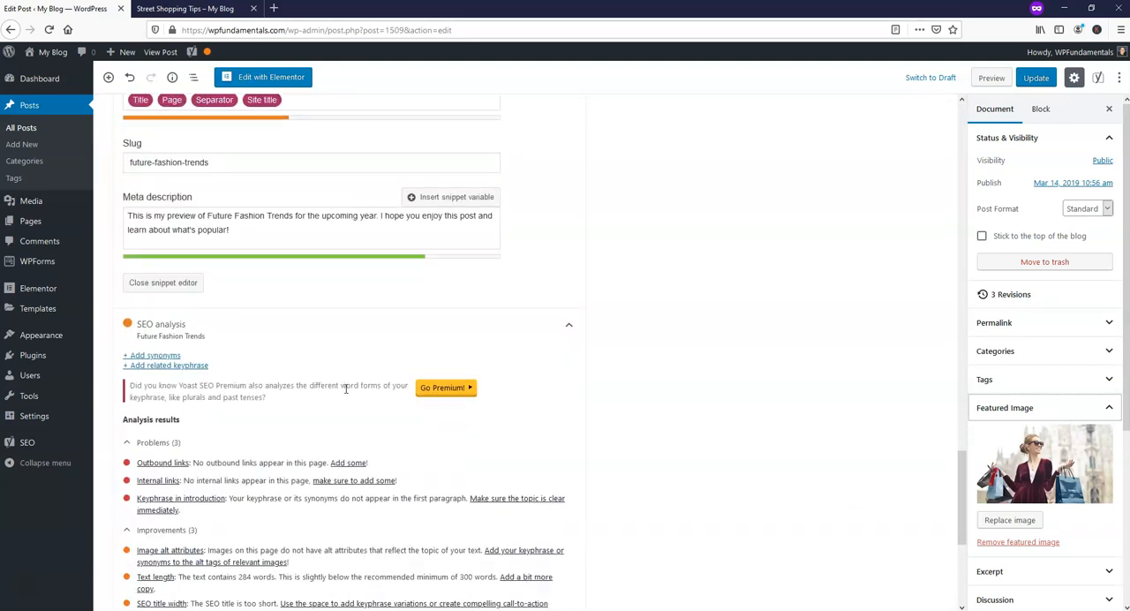
{"action": "scroll", "coordinate": [834, 326], "scroll_direction": "up", "scroll_amount": 15}
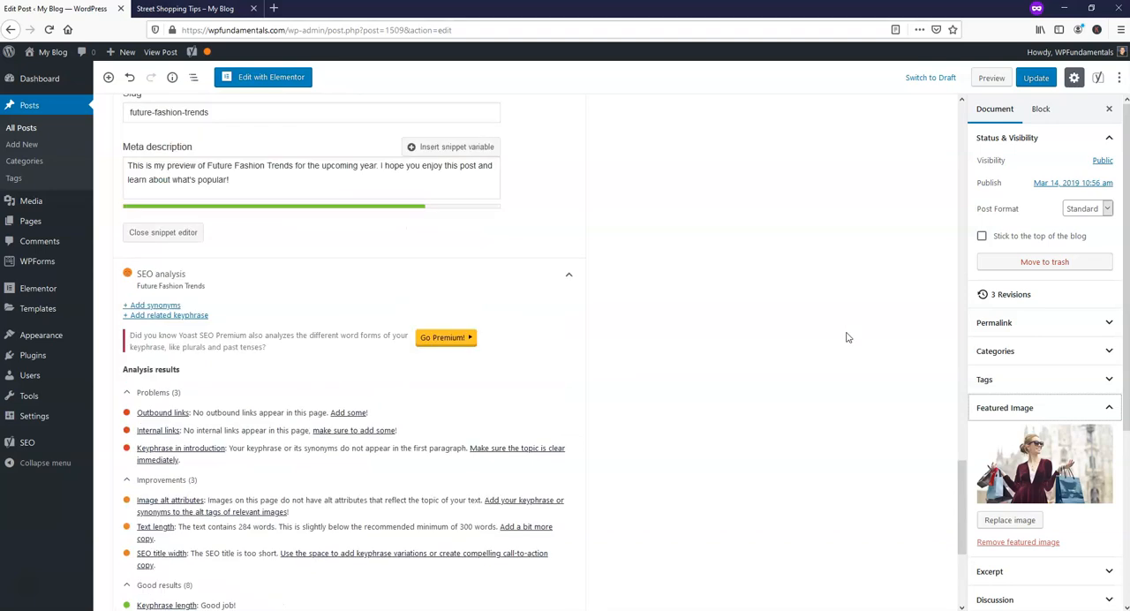
{"action": "scroll", "coordinate": [834, 331], "scroll_direction": "up", "scroll_amount": 10}
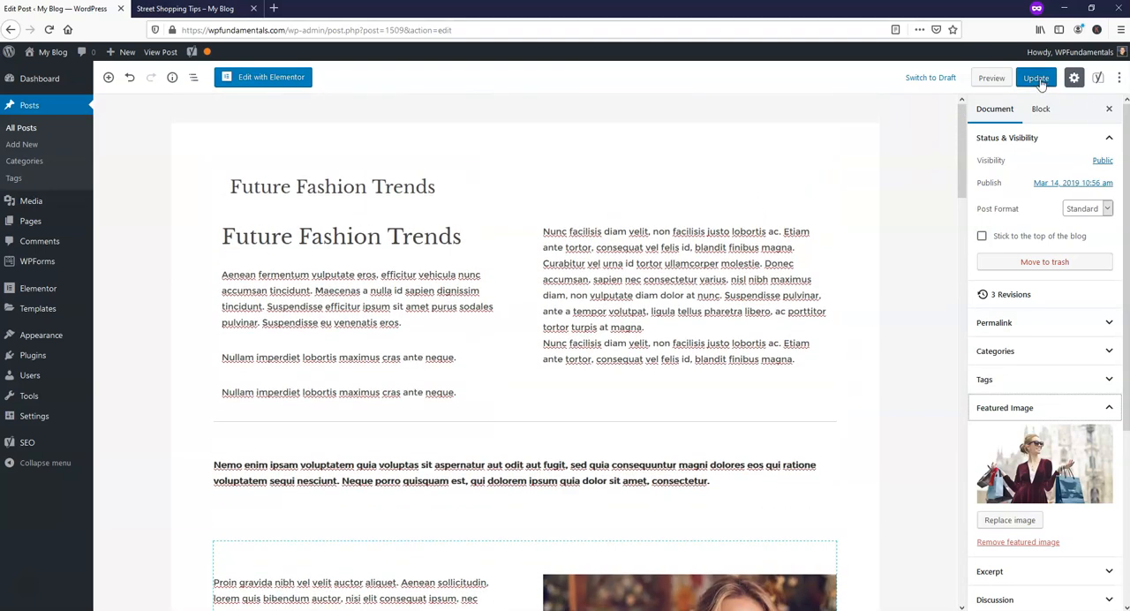
{"action": "left_click", "coordinate": [1038, 78]}
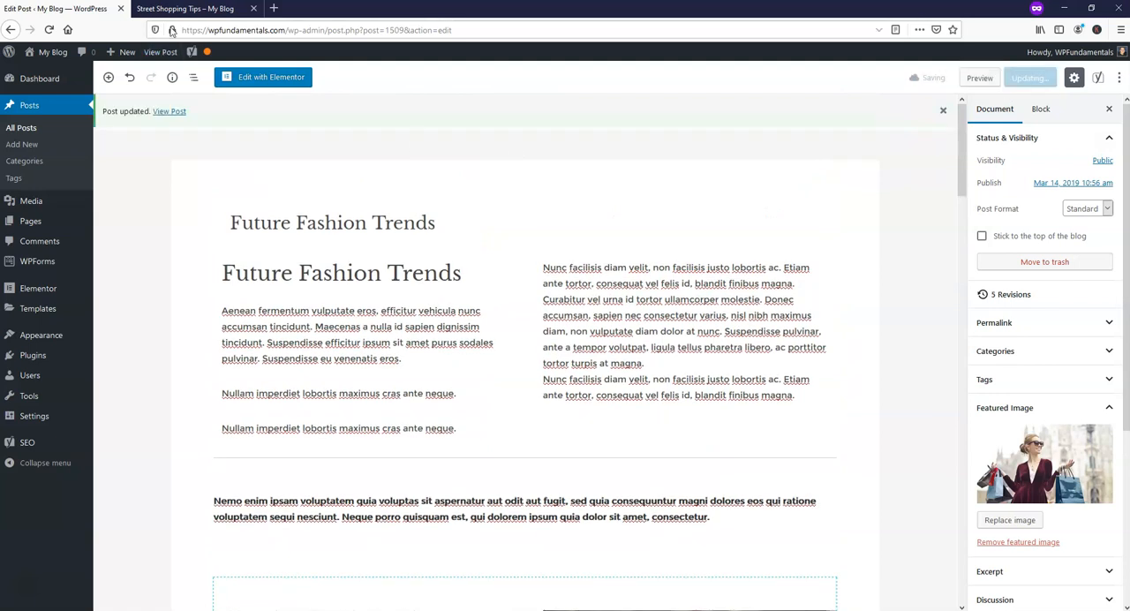
Reload the live Future Fashion Trends post and review it down to the comment section.
{"action": "left_click", "coordinate": [190, 9]}
{"action": "left_click", "coordinate": [48, 33]}
{"action": "scroll", "coordinate": [825, 310], "scroll_direction": "up", "scroll_amount": 10}
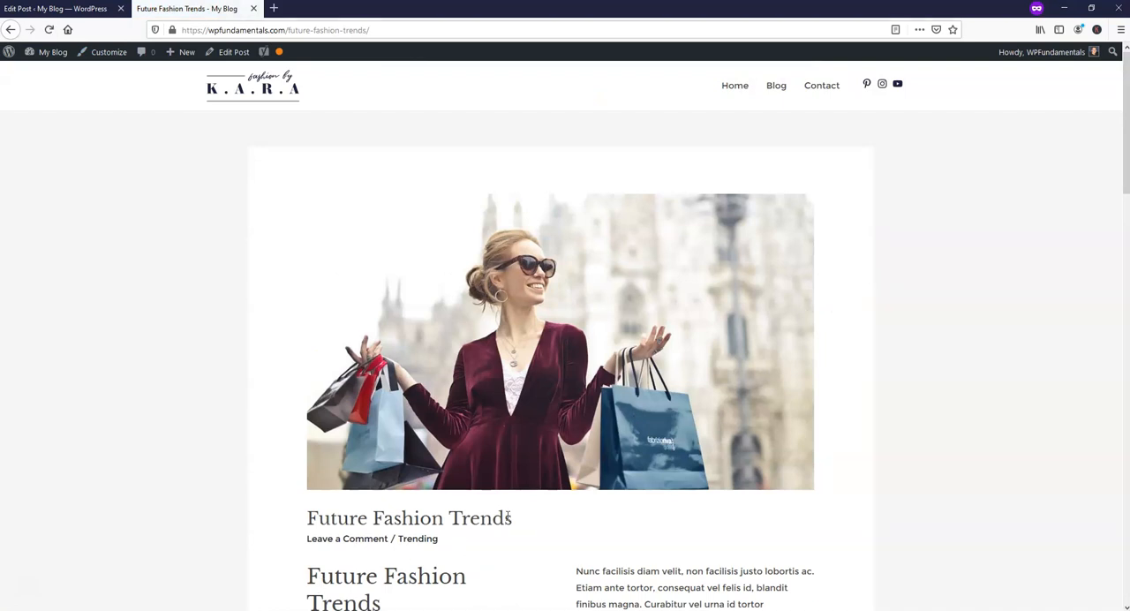
{"action": "scroll", "coordinate": [541, 506], "scroll_direction": "down", "scroll_amount": 2}
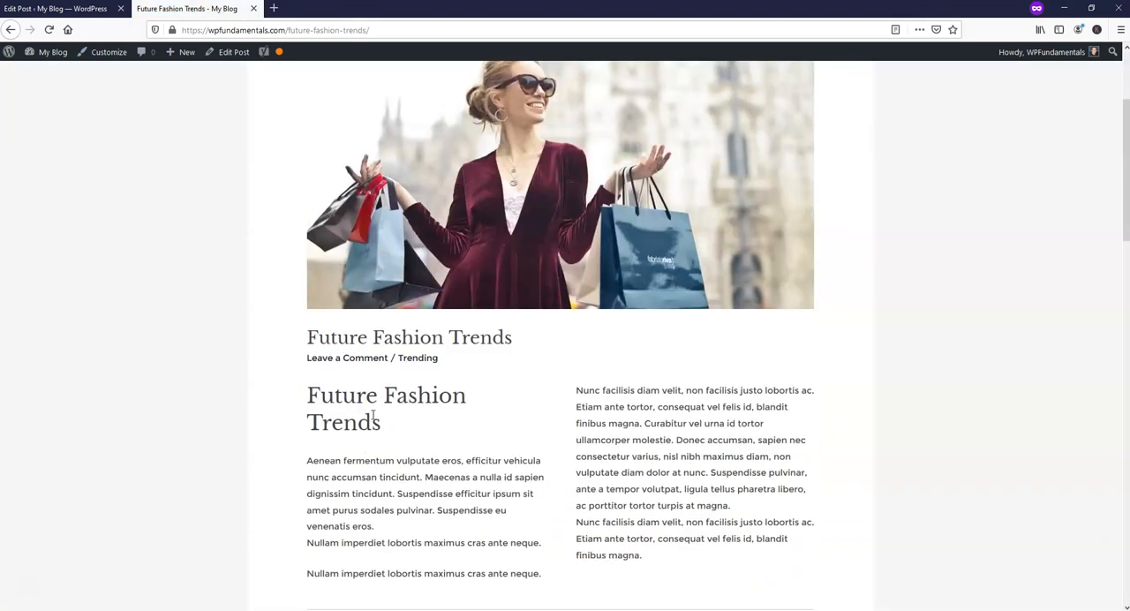
{"action": "scroll", "coordinate": [477, 450], "scroll_direction": "down", "scroll_amount": 9}
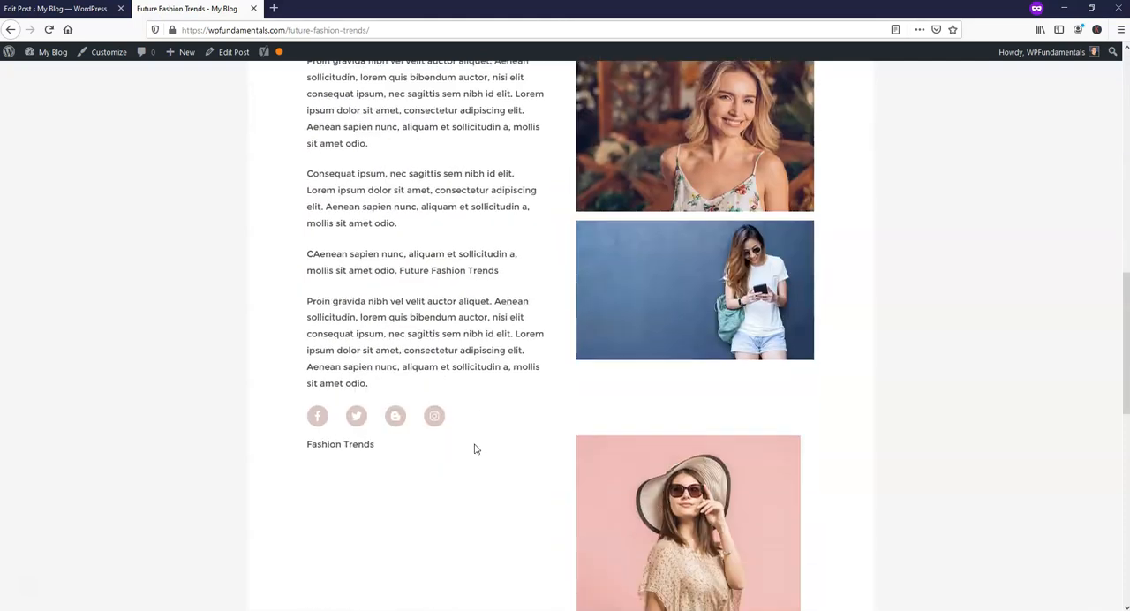
{"action": "scroll", "coordinate": [474, 449], "scroll_direction": "down", "scroll_amount": 6}
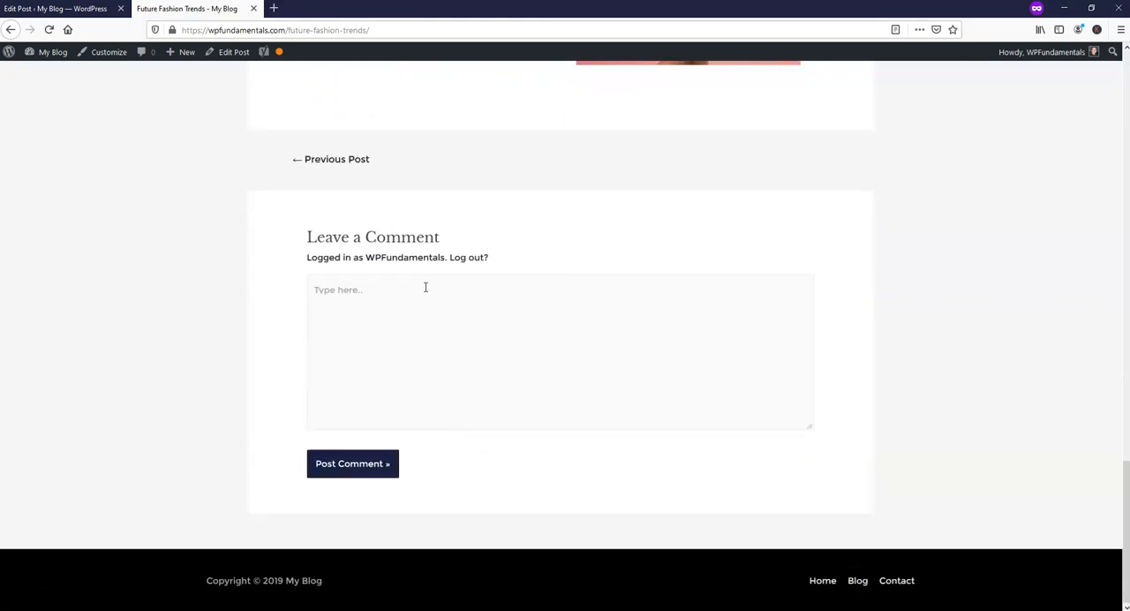
{"action": "scroll", "coordinate": [508, 332], "scroll_direction": "up", "scroll_amount": 18}
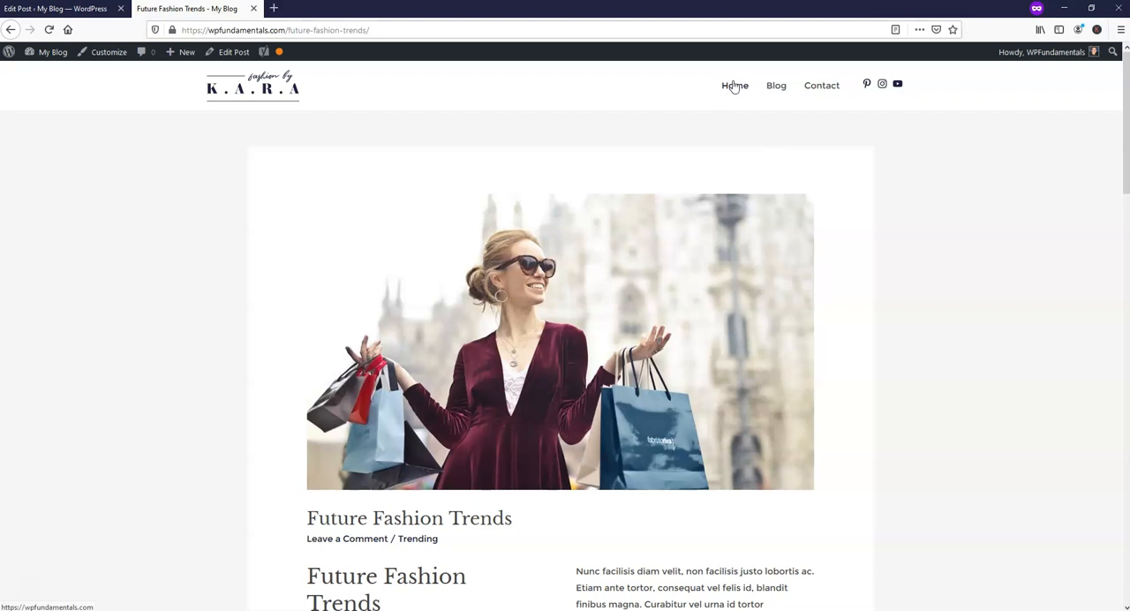
View the live site's Contact page and examine its contact form.
{"action": "left_click", "coordinate": [819, 88]}
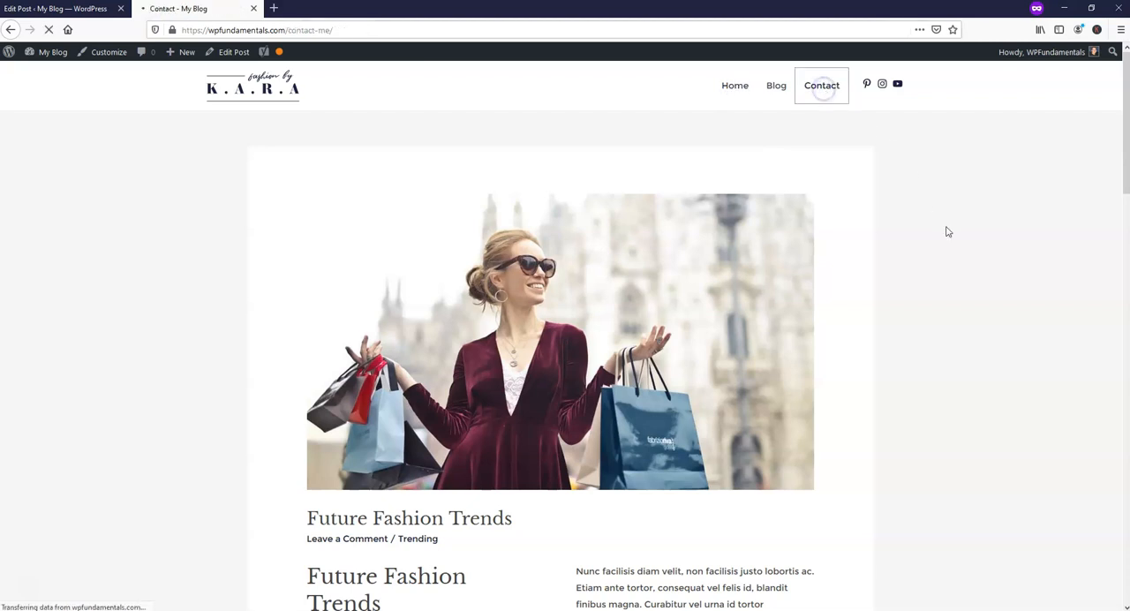
{"action": "scroll", "coordinate": [875, 239], "scroll_direction": "down", "scroll_amount": 5}
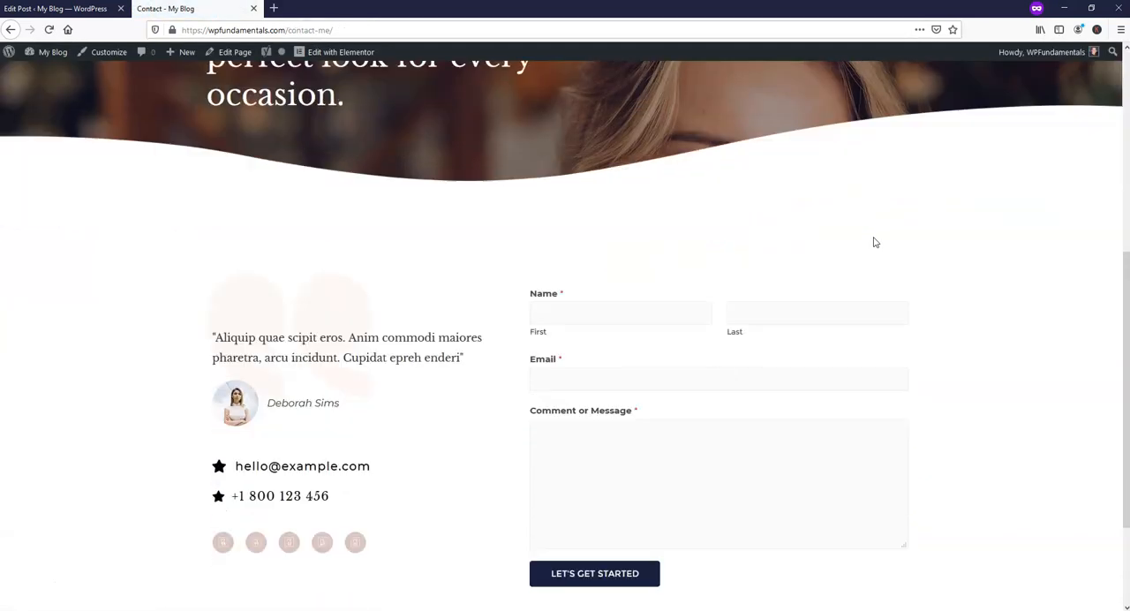
{"action": "scroll", "coordinate": [876, 242], "scroll_direction": "down", "scroll_amount": 3}
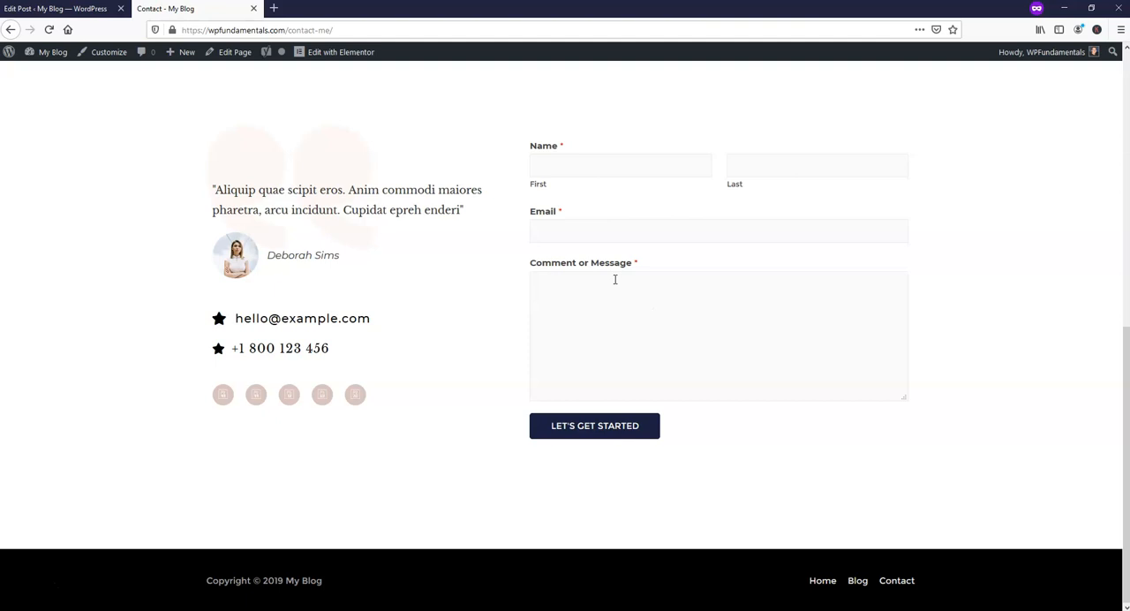
Create a new form in WPForms from the Simple Contact Form template.
{"action": "left_click", "coordinate": [62, 8]}
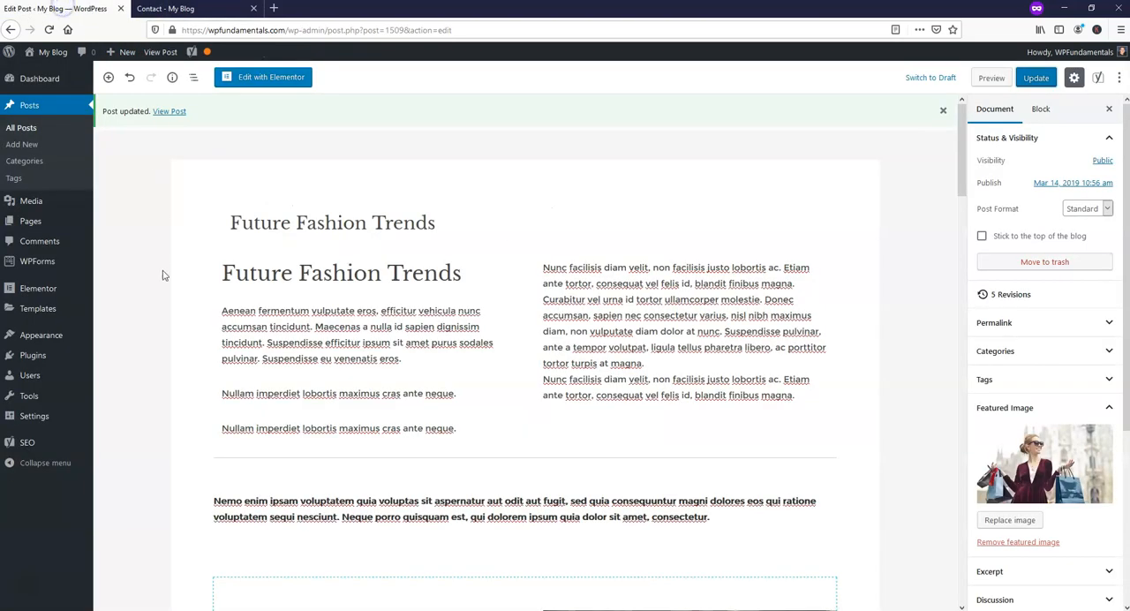
{"action": "mouse_move", "coordinate": [35, 270]}
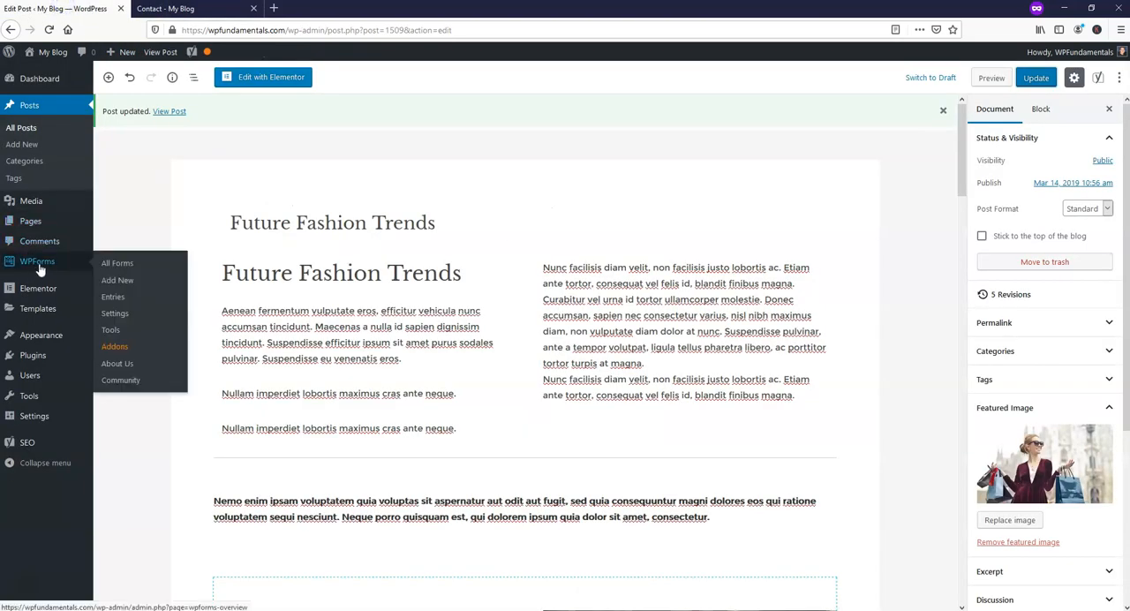
{"action": "left_click", "coordinate": [37, 263]}
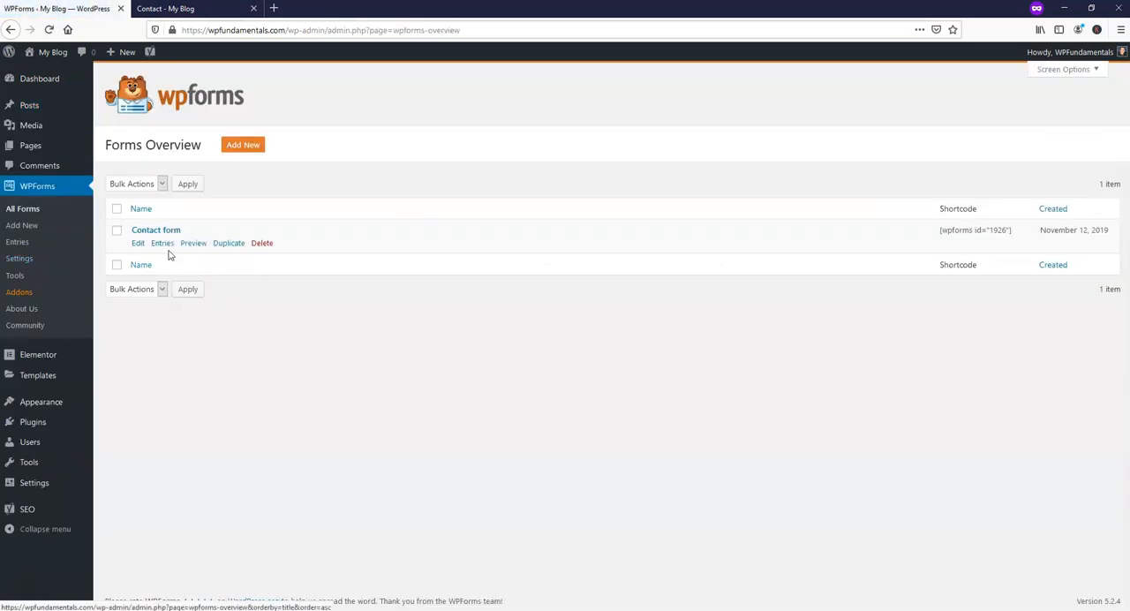
{"action": "left_click", "coordinate": [250, 147]}
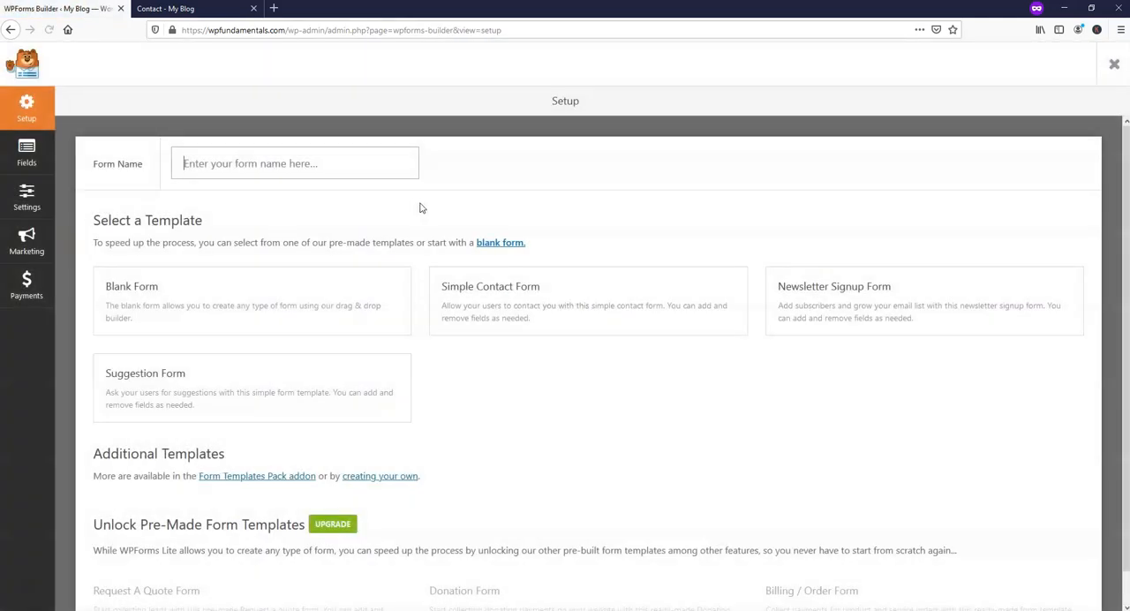
{"action": "mouse_move", "coordinate": [585, 311]}
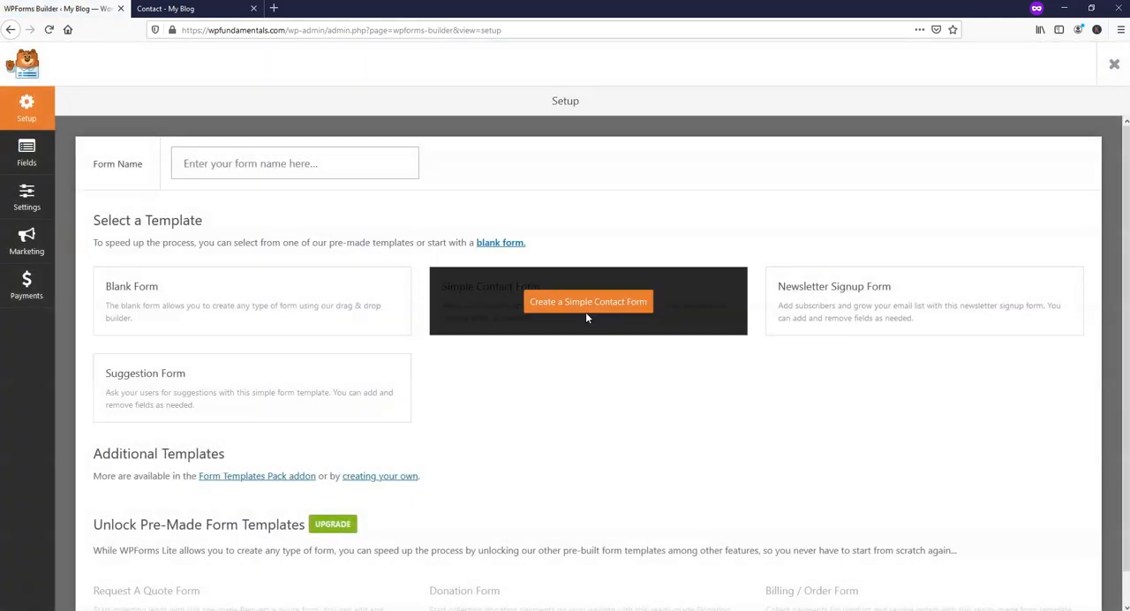
{"action": "left_click", "coordinate": [596, 305]}
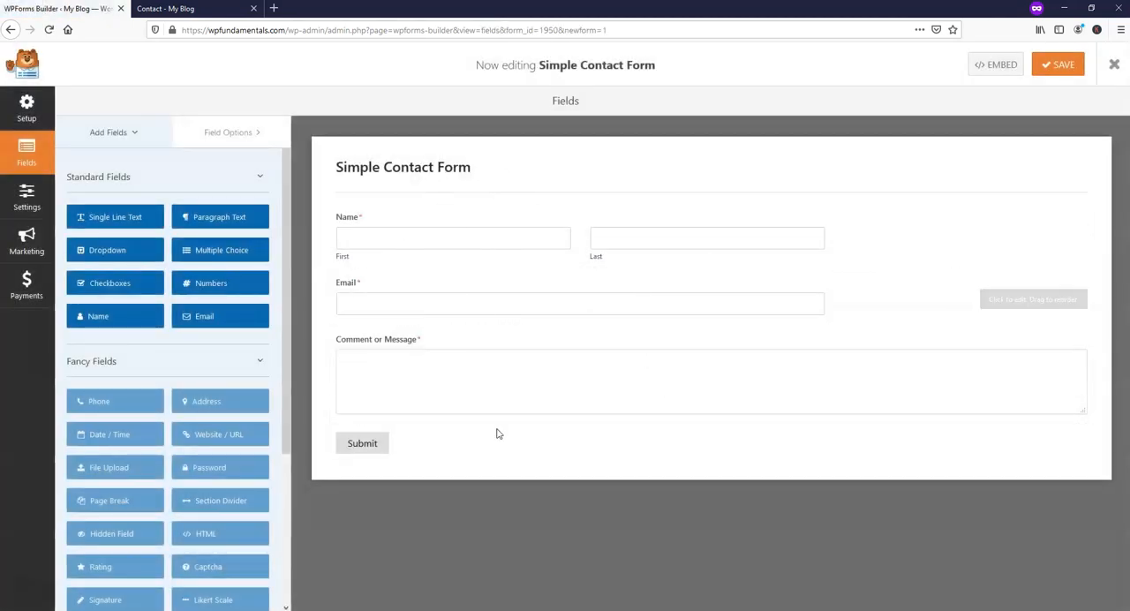
Set the default notification's Send To Email Address to the recipient's email, save the form, and return to its fields.
{"action": "left_click", "coordinate": [27, 203]}
{"action": "left_click", "coordinate": [132, 165]}
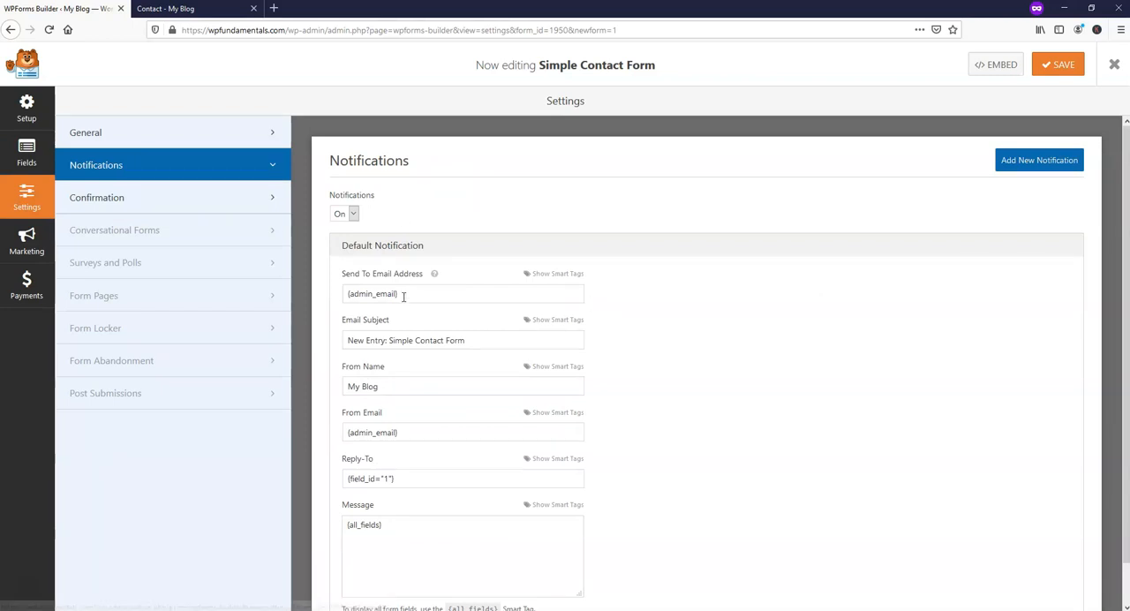
{"action": "left_click_drag", "start_coordinate": [403, 295], "coordinate": [323, 295]}
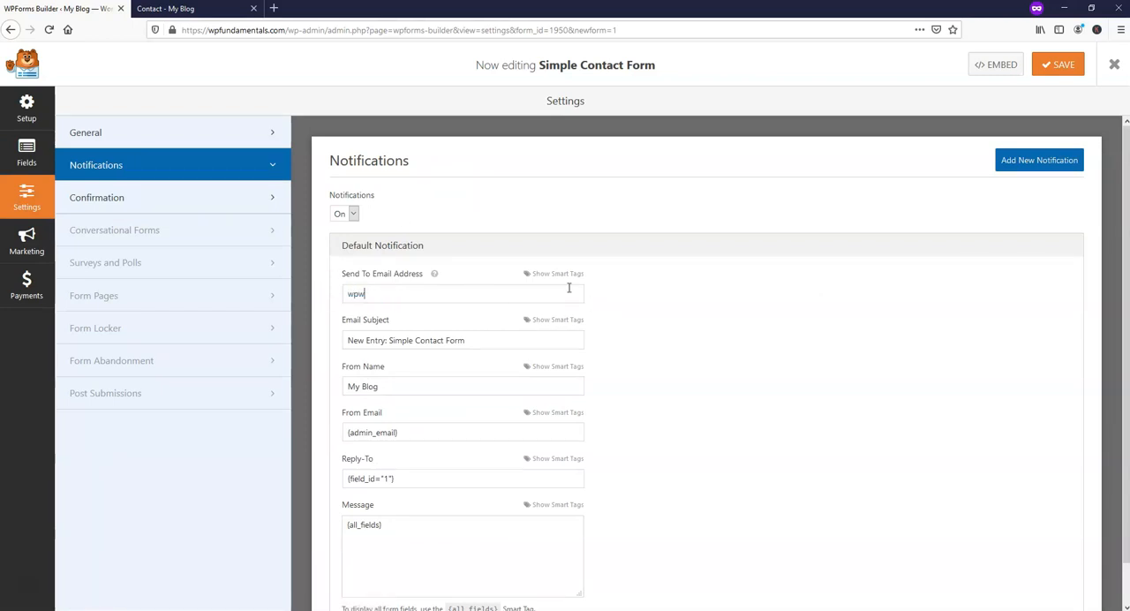
{"action": "left_click", "coordinate": [1058, 64]}
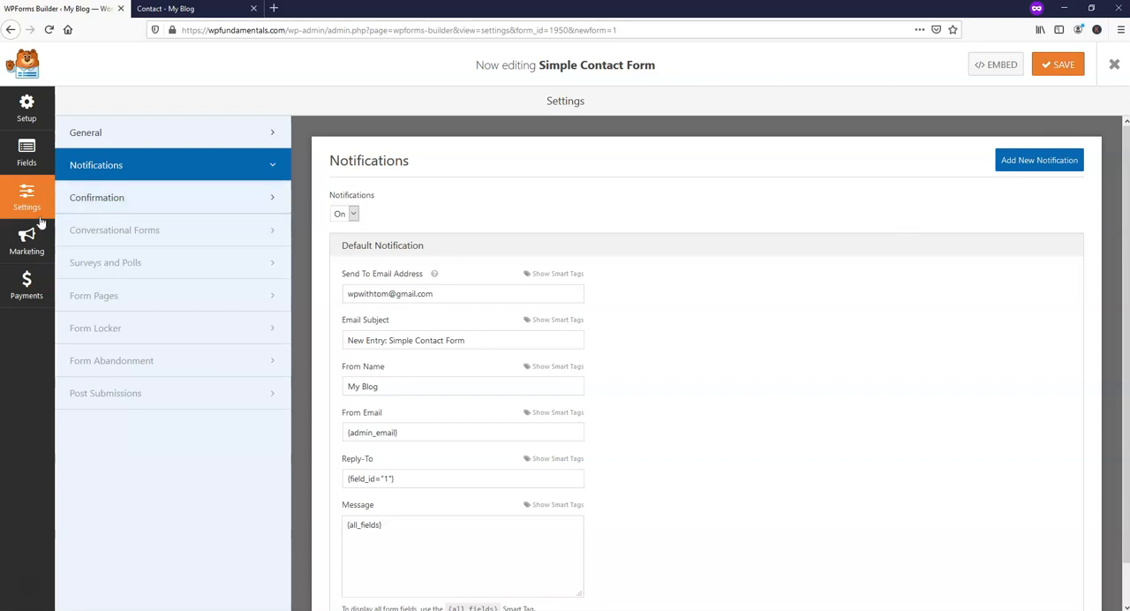
{"action": "left_click", "coordinate": [23, 157]}
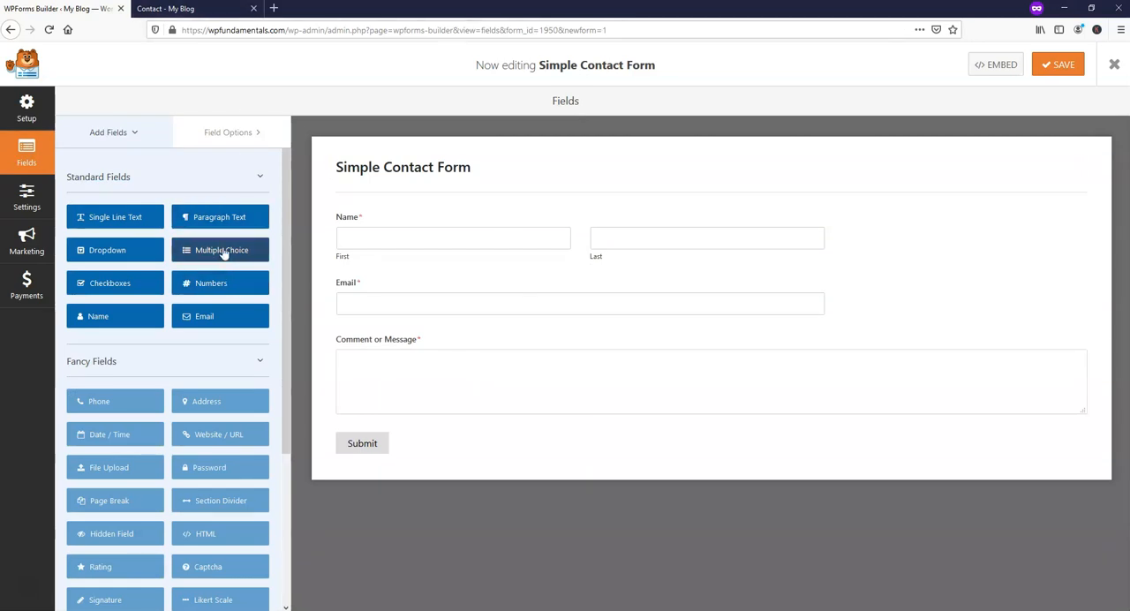
Add a Multiple Choice field below Email and a Checkboxes field below Name, and save and close the form.
{"action": "left_click", "coordinate": [203, 11]}
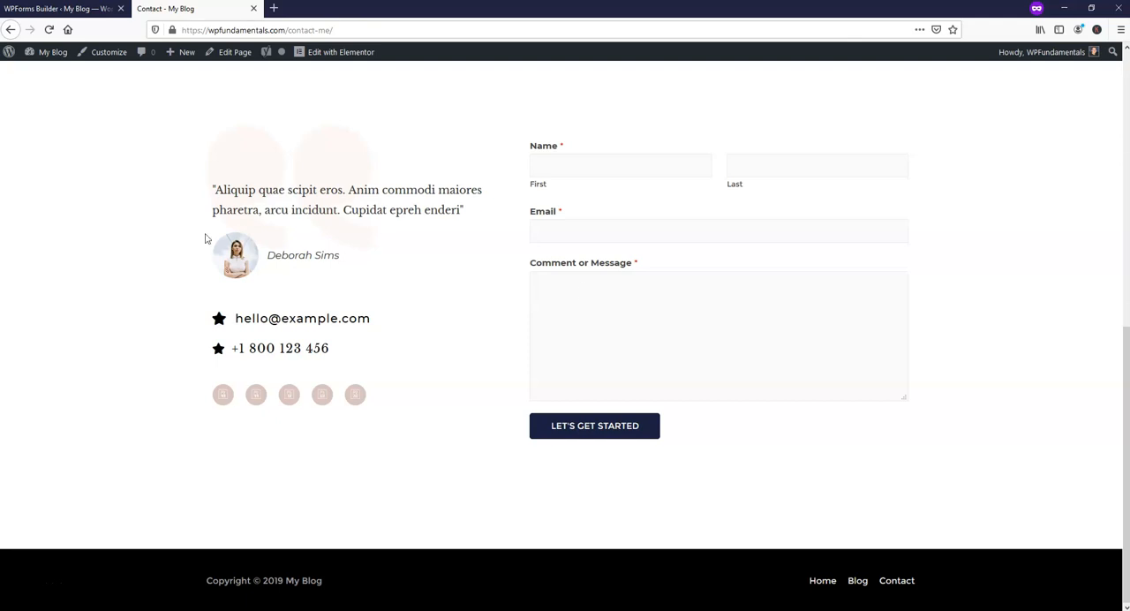
{"action": "left_click", "coordinate": [57, 9]}
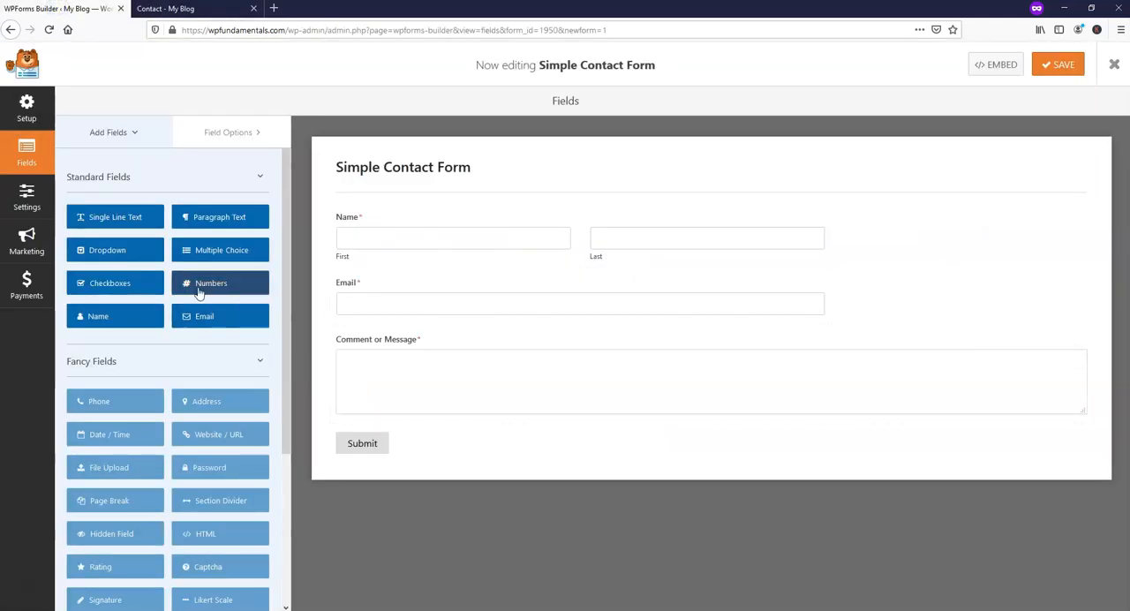
{"action": "left_click_drag", "start_coordinate": [215, 250], "coordinate": [412, 365]}
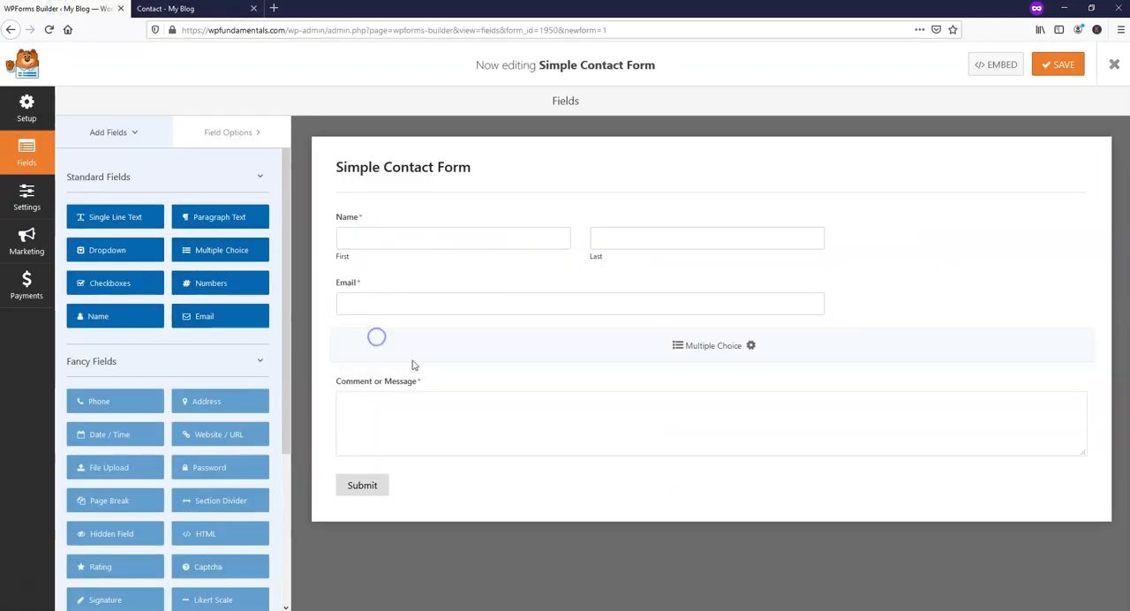
{"action": "left_click_drag", "start_coordinate": [120, 280], "coordinate": [383, 262]}
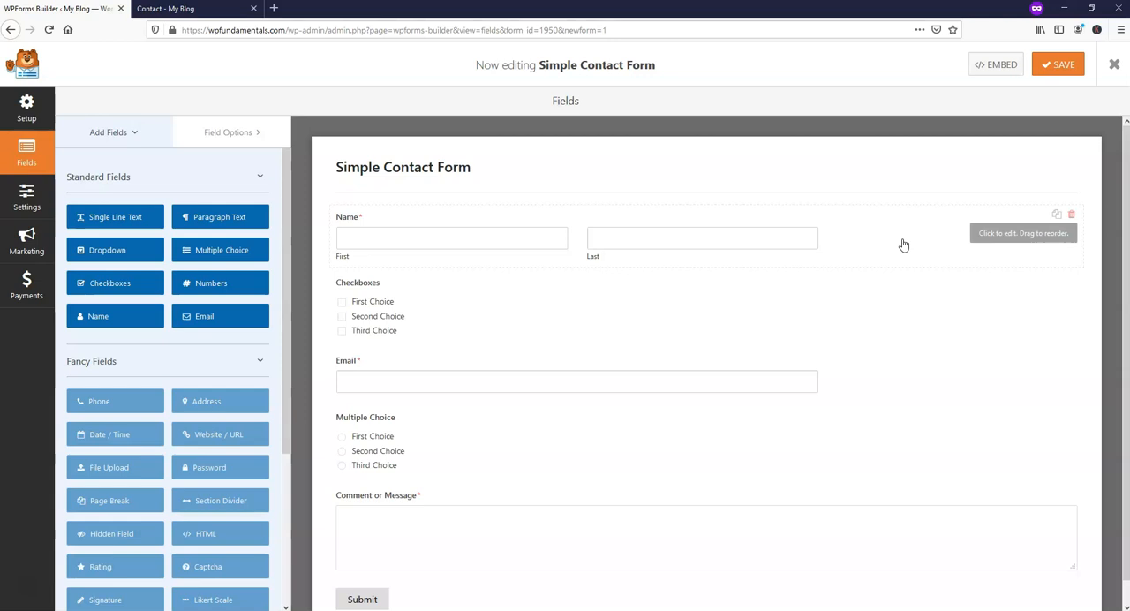
{"action": "left_click", "coordinate": [1062, 70]}
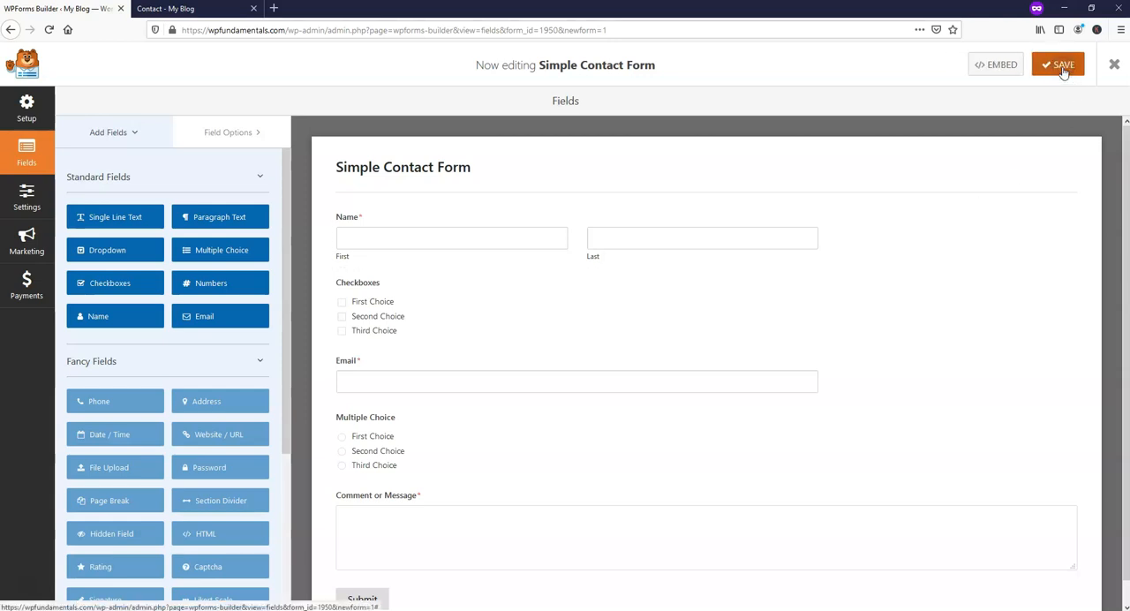
{"action": "left_click", "coordinate": [1114, 64]}
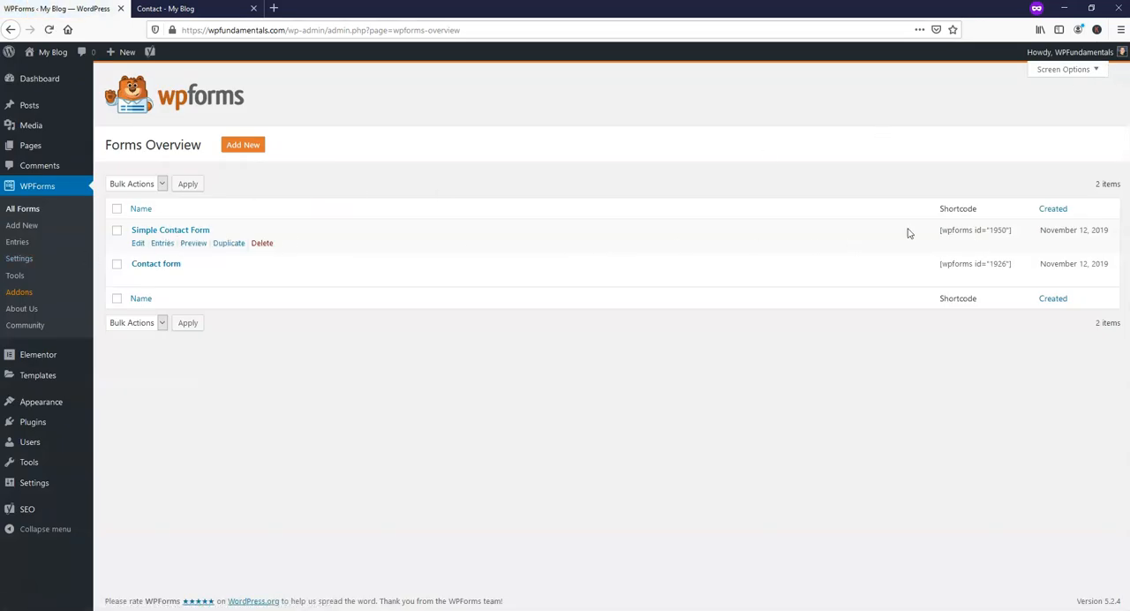
Copy the Simple Contact Form's shortcode from the forms list and open the Contact page for editing with Elementor.
{"action": "left_click_drag", "start_coordinate": [1013, 231], "coordinate": [938, 229]}
{"action": "right_click", "coordinate": [945, 228]}
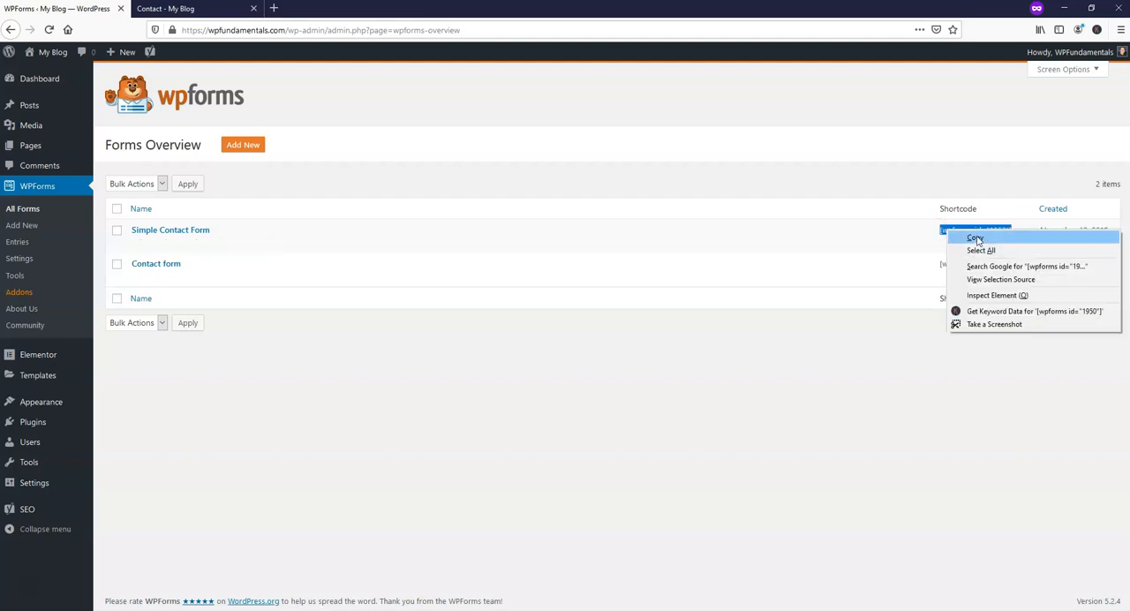
{"action": "left_click", "coordinate": [974, 235]}
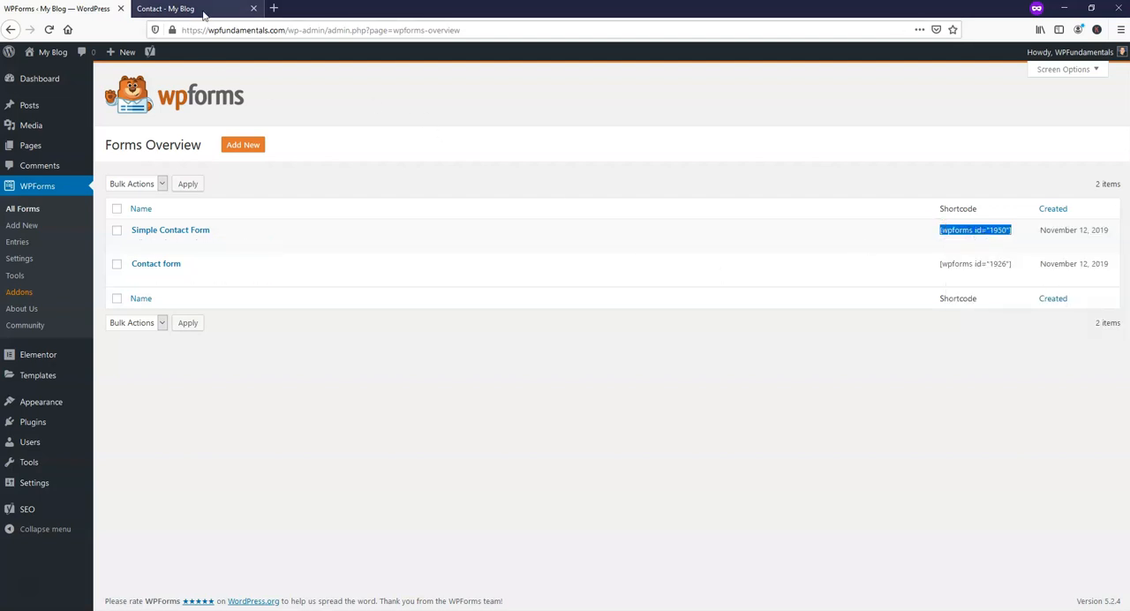
{"action": "left_click", "coordinate": [202, 9]}
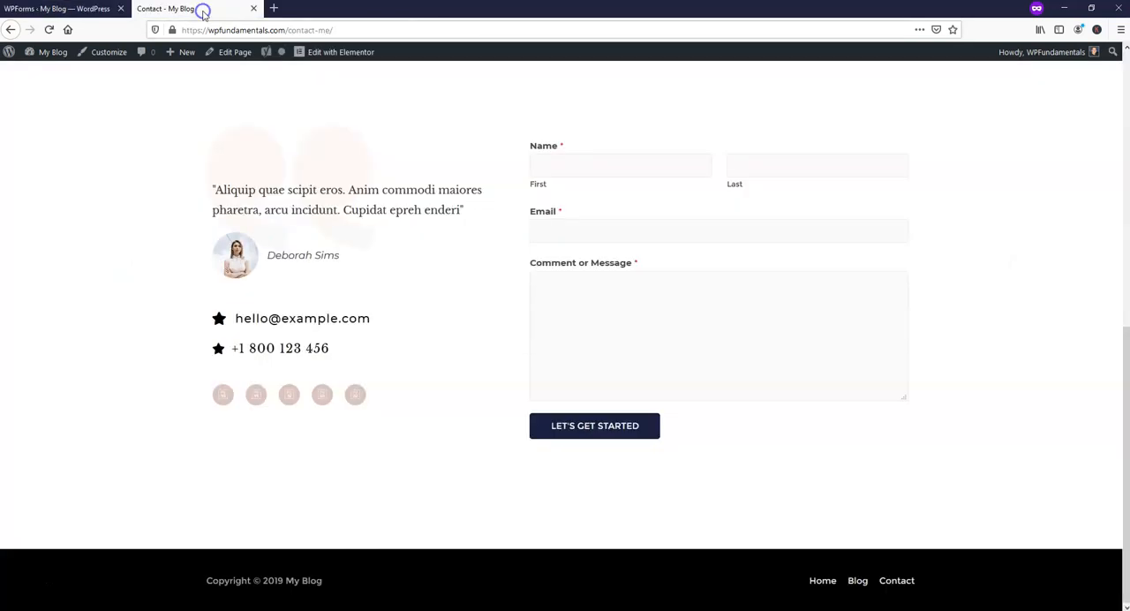
{"action": "left_click", "coordinate": [349, 53]}
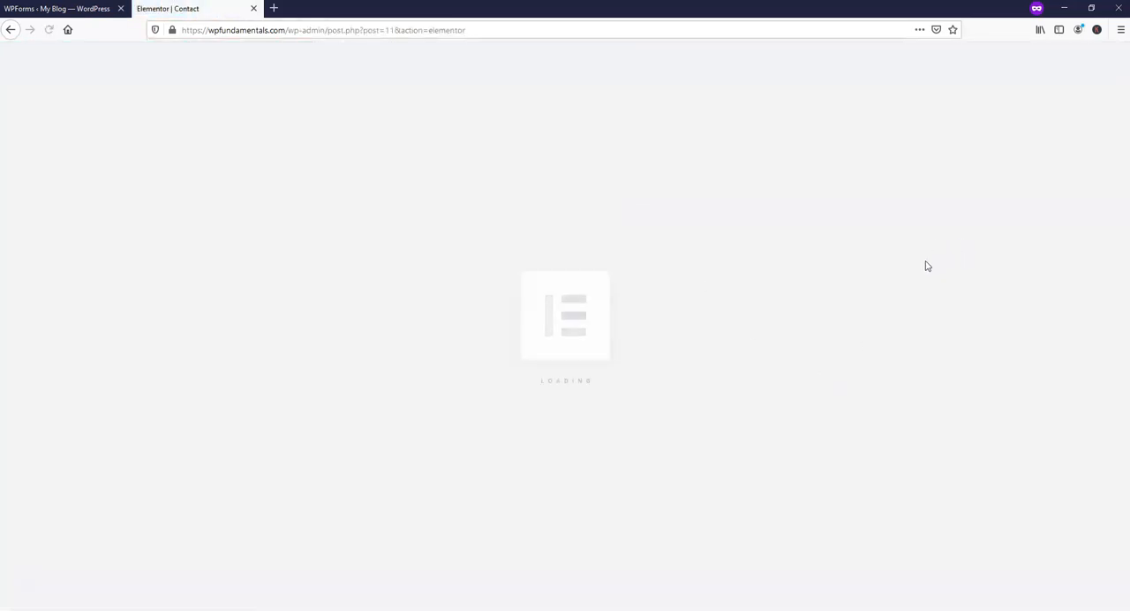
Replace the Contact page's form shortcode with [wpforms id="1950"], update the page, and check the shortcode against the forms list.
{"action": "scroll", "coordinate": [898, 270], "scroll_direction": "down", "scroll_amount": 6}
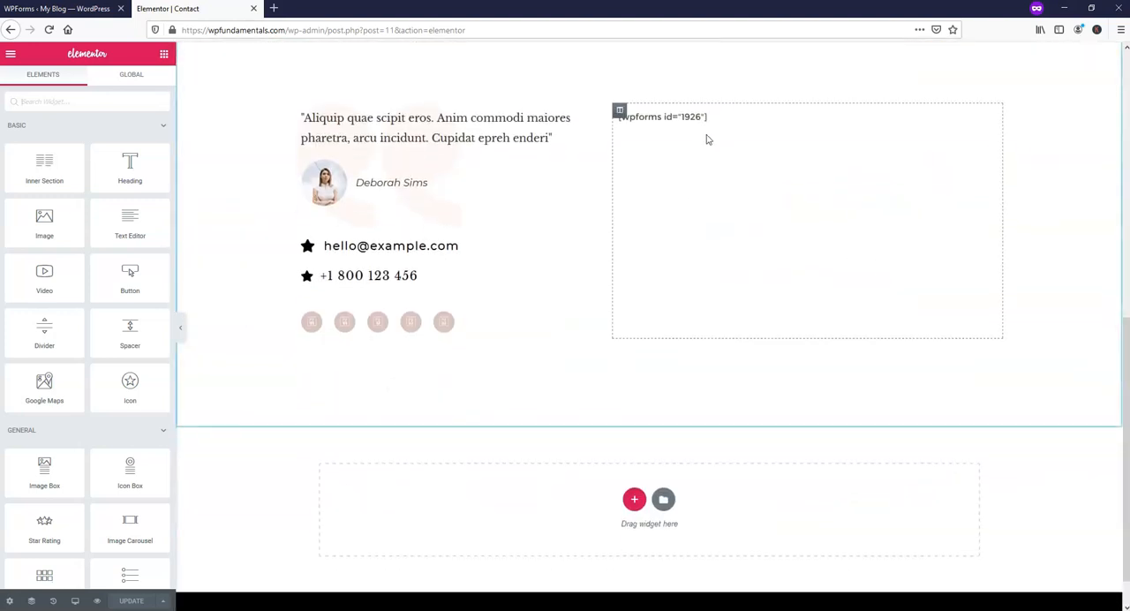
{"action": "left_click", "coordinate": [709, 118]}
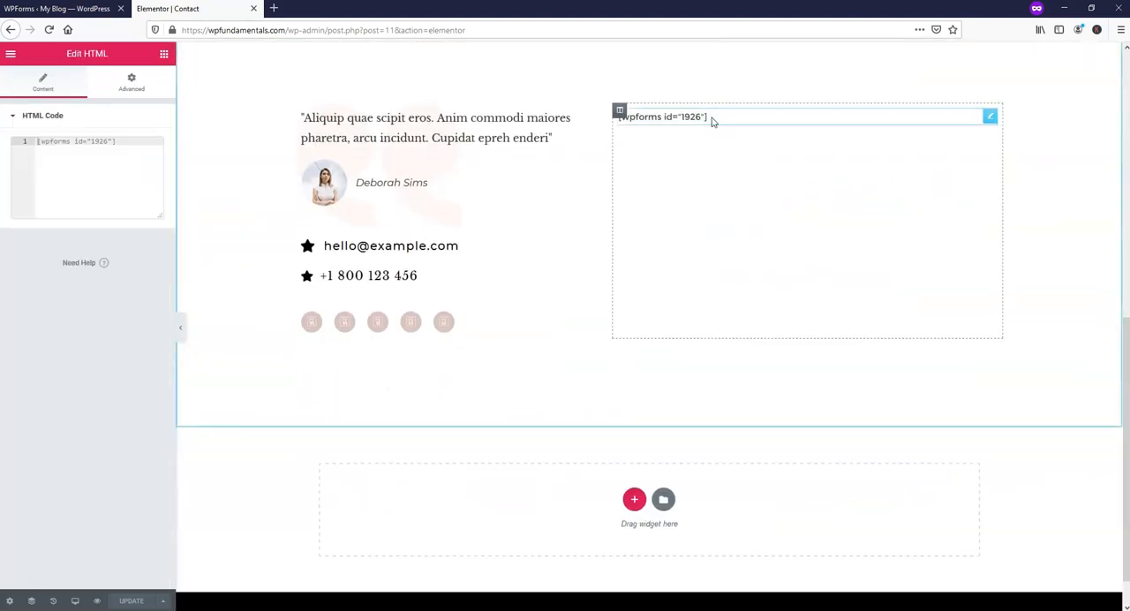
{"action": "left_click_drag", "start_coordinate": [140, 150], "coordinate": [37, 146]}
{"action": "key", "text": "BackSpace"}
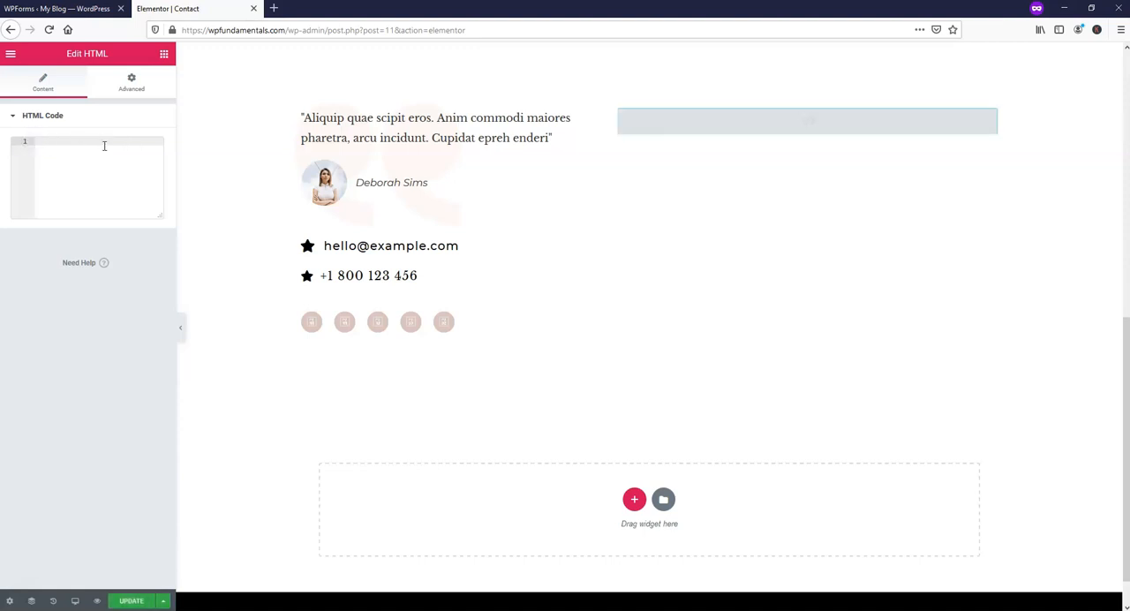
{"action": "key", "text": "ctrl+v"}
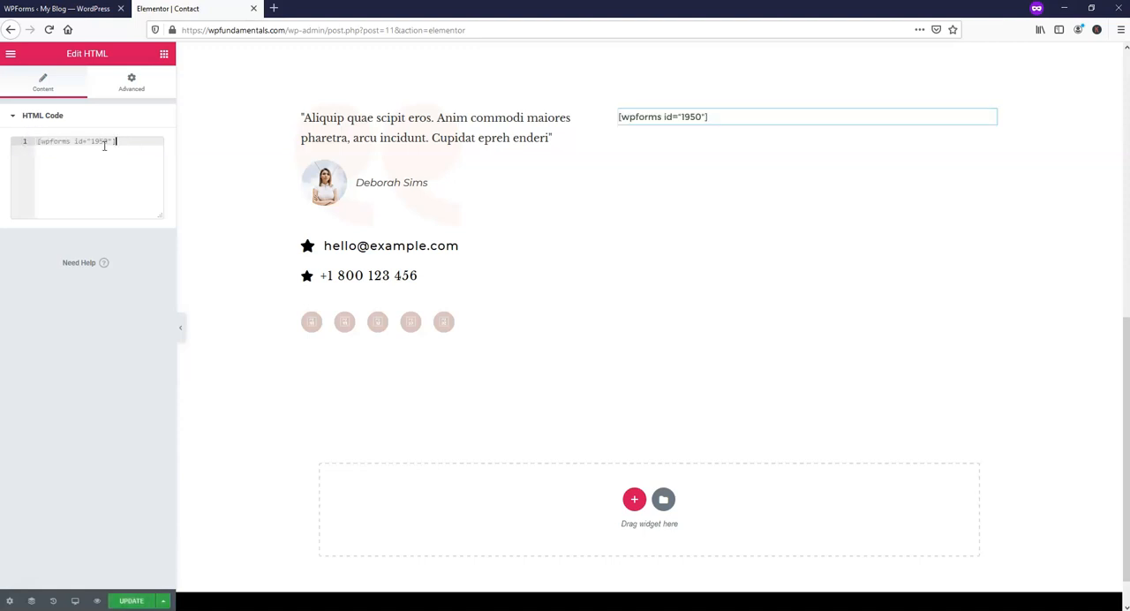
{"action": "left_click", "coordinate": [131, 600]}
{"action": "left_click", "coordinate": [57, 8]}
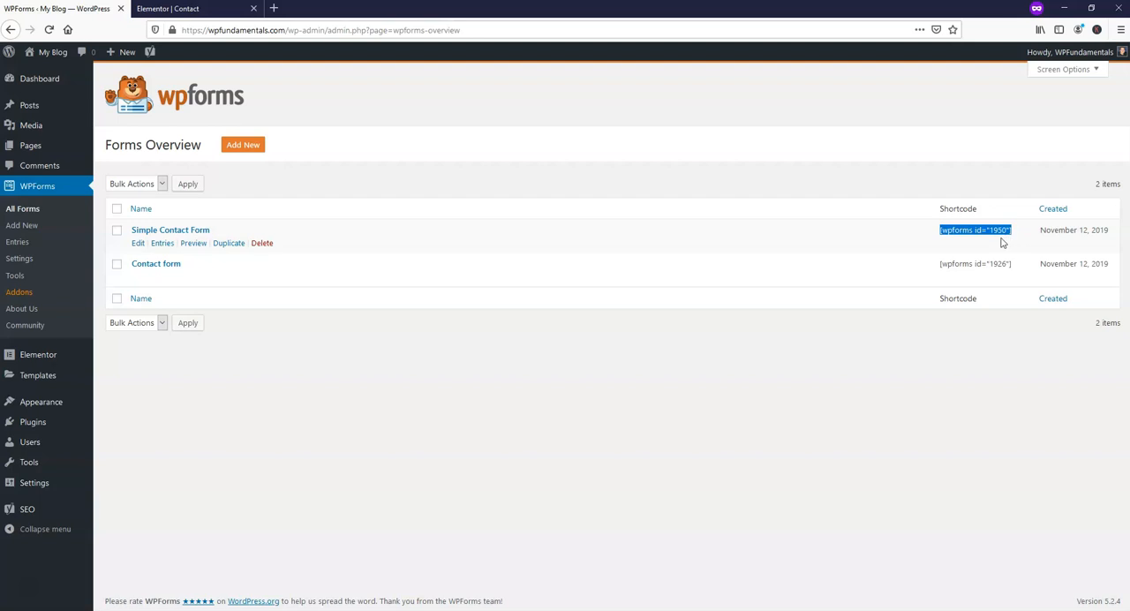
{"action": "left_click", "coordinate": [192, 9]}
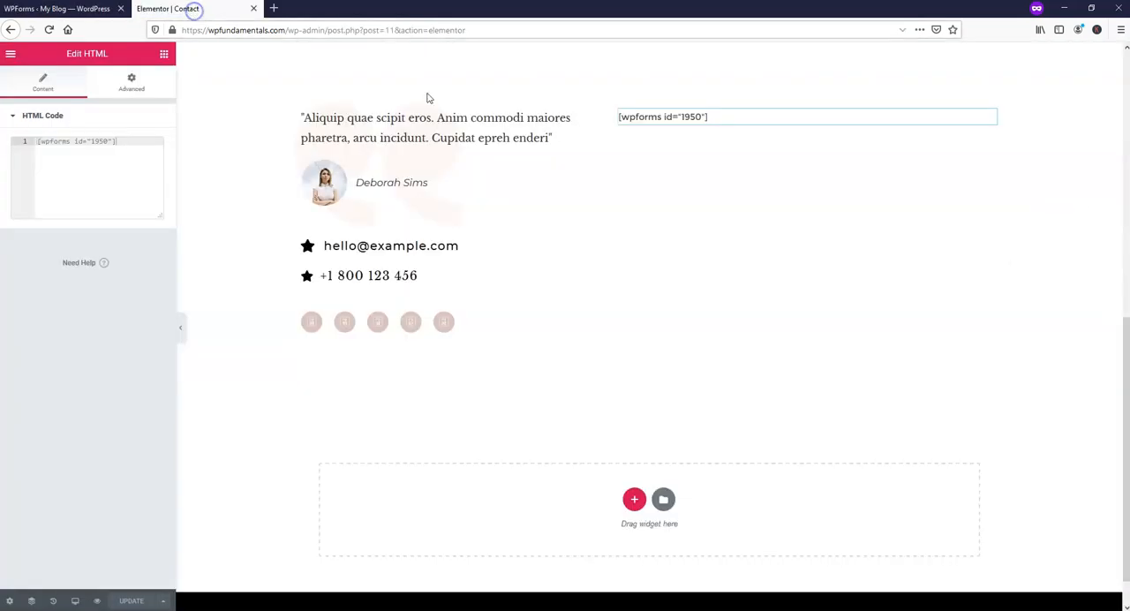
Preview the updated Contact page and examine the new form from its name fields to the submit button.
{"action": "left_click", "coordinate": [96, 601]}
{"action": "scroll", "coordinate": [774, 203], "scroll_direction": "down", "scroll_amount": 5}
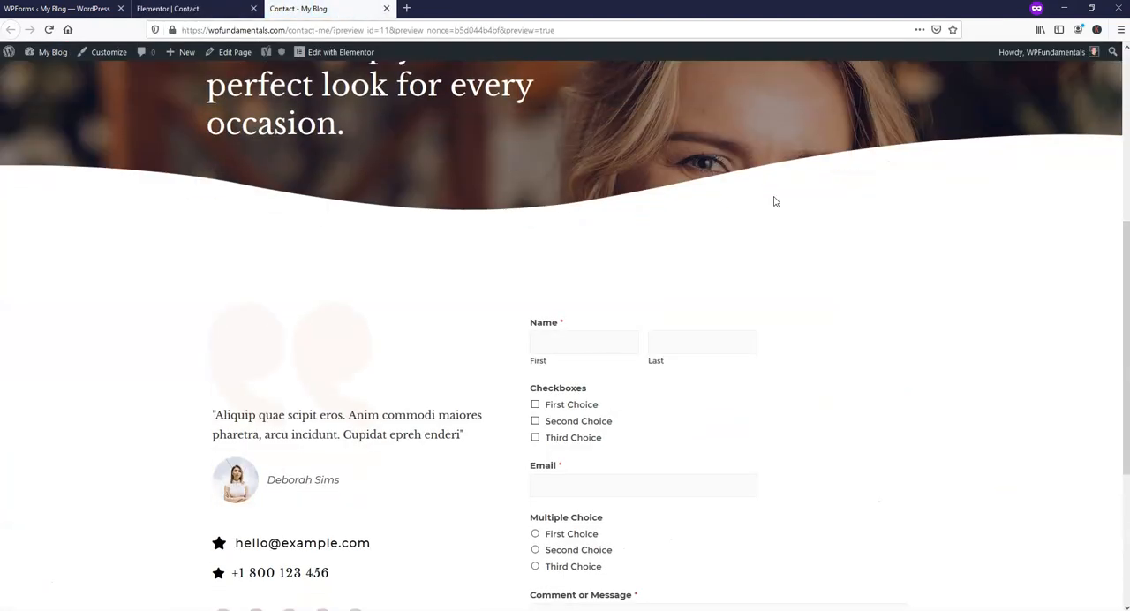
{"action": "scroll", "coordinate": [774, 202], "scroll_direction": "down", "scroll_amount": 2}
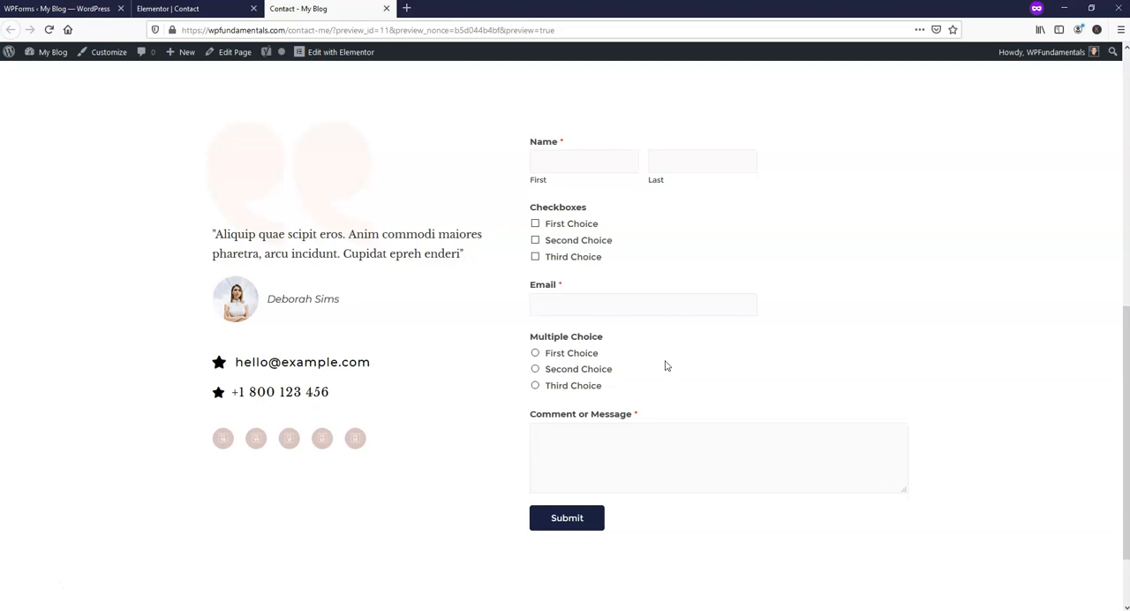
{"action": "scroll", "coordinate": [954, 309], "scroll_direction": "up", "scroll_amount": 6}
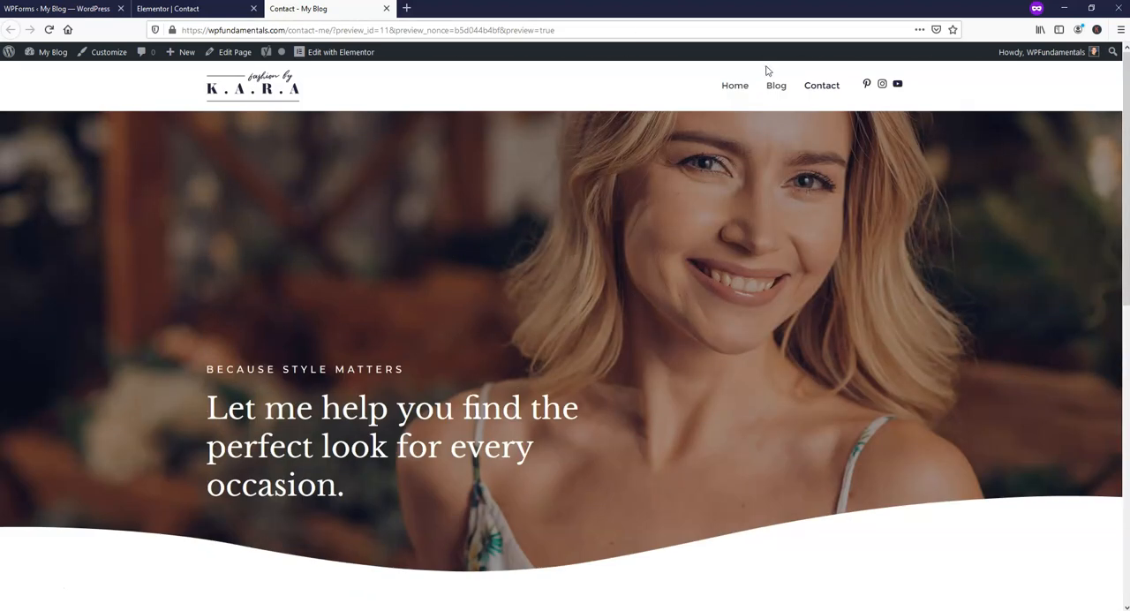
Review the site's Home, Blog and Contact pages and return to the Home page.
{"action": "left_click", "coordinate": [738, 85]}
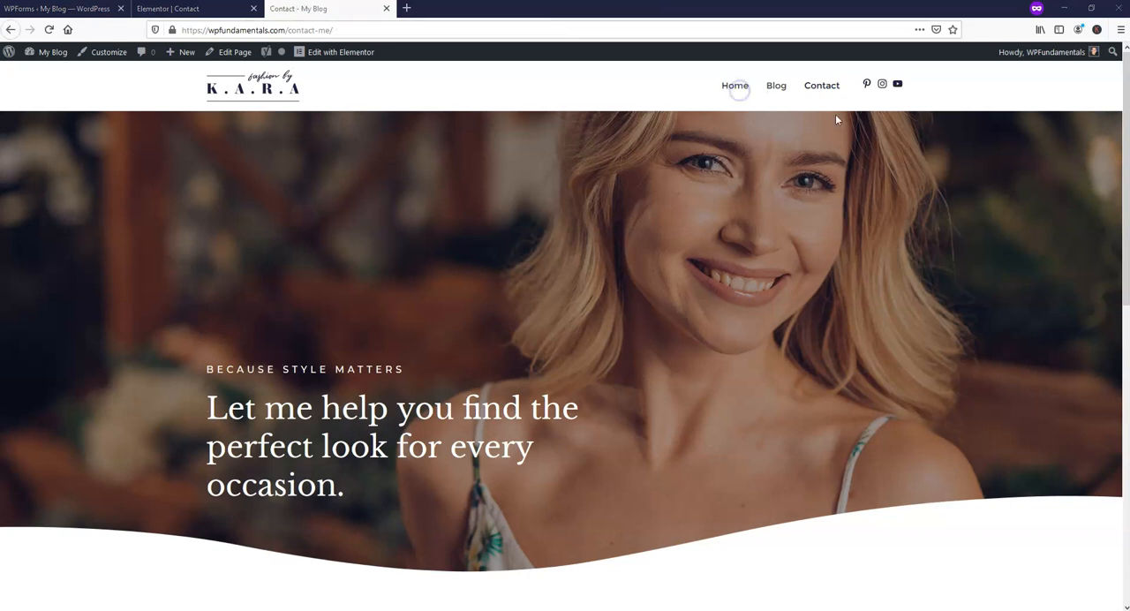
{"action": "left_click", "coordinate": [735, 85]}
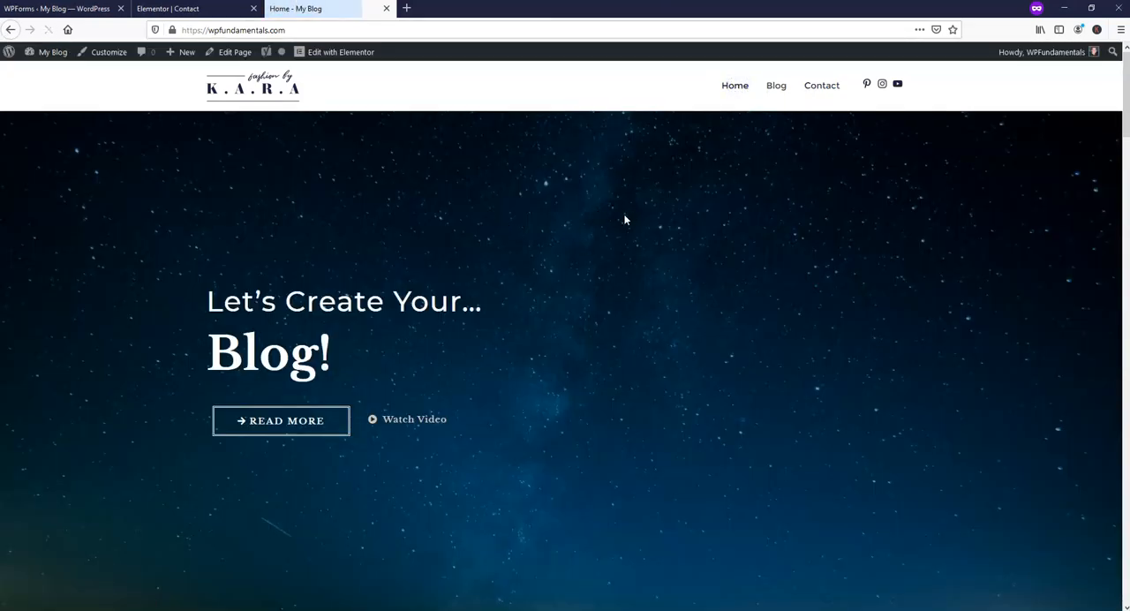
{"action": "scroll", "coordinate": [624, 323], "scroll_direction": "down", "scroll_amount": 8}
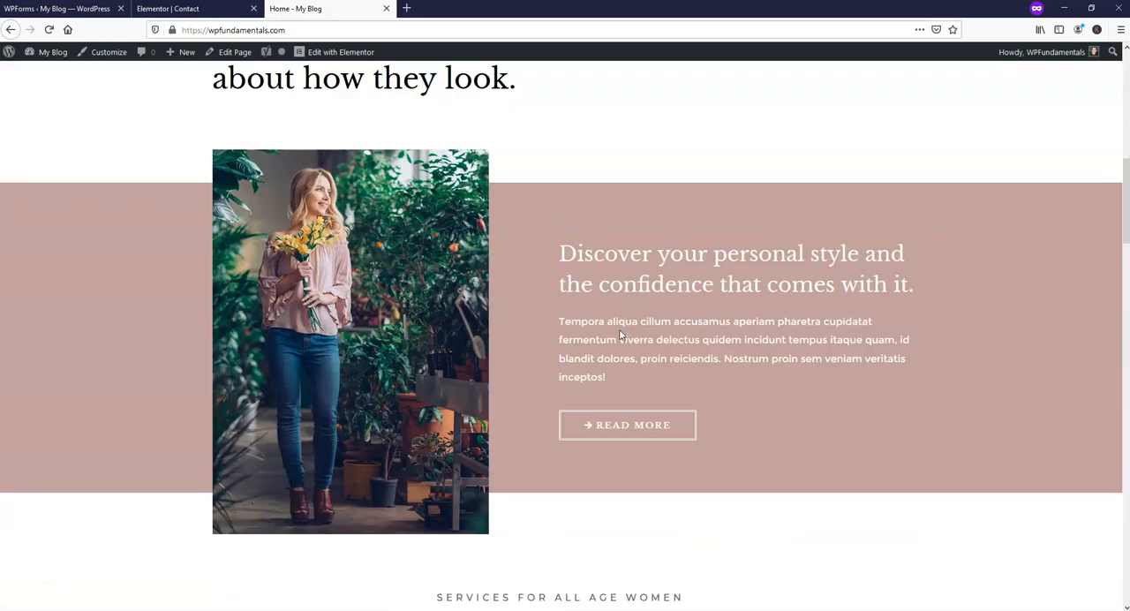
{"action": "scroll", "coordinate": [620, 333], "scroll_direction": "up", "scroll_amount": 8}
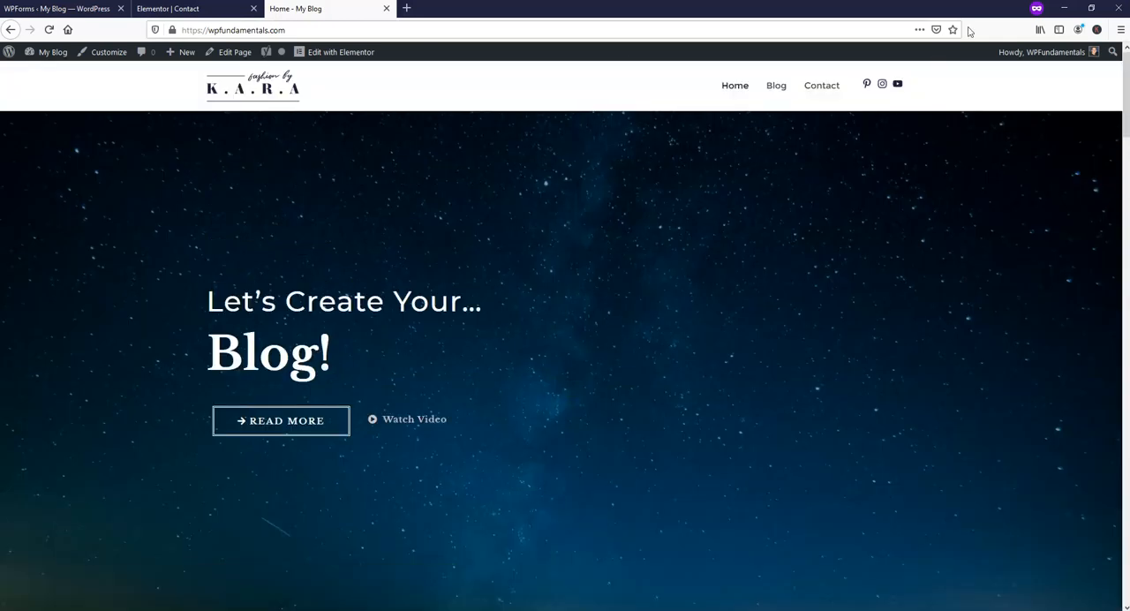
{"action": "left_click", "coordinate": [775, 88]}
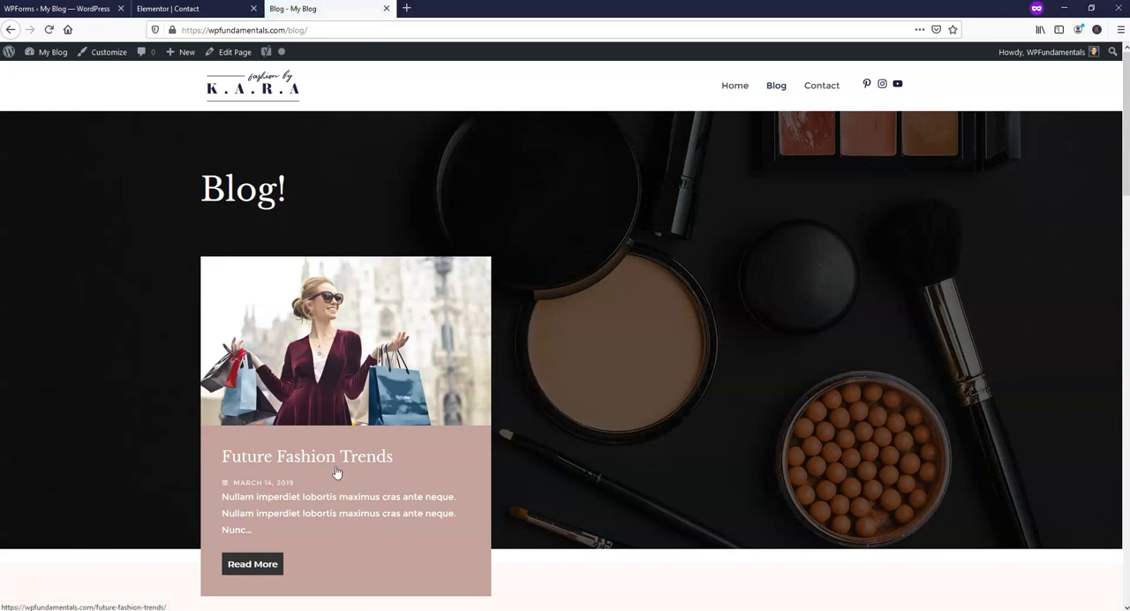
{"action": "left_click", "coordinate": [816, 87]}
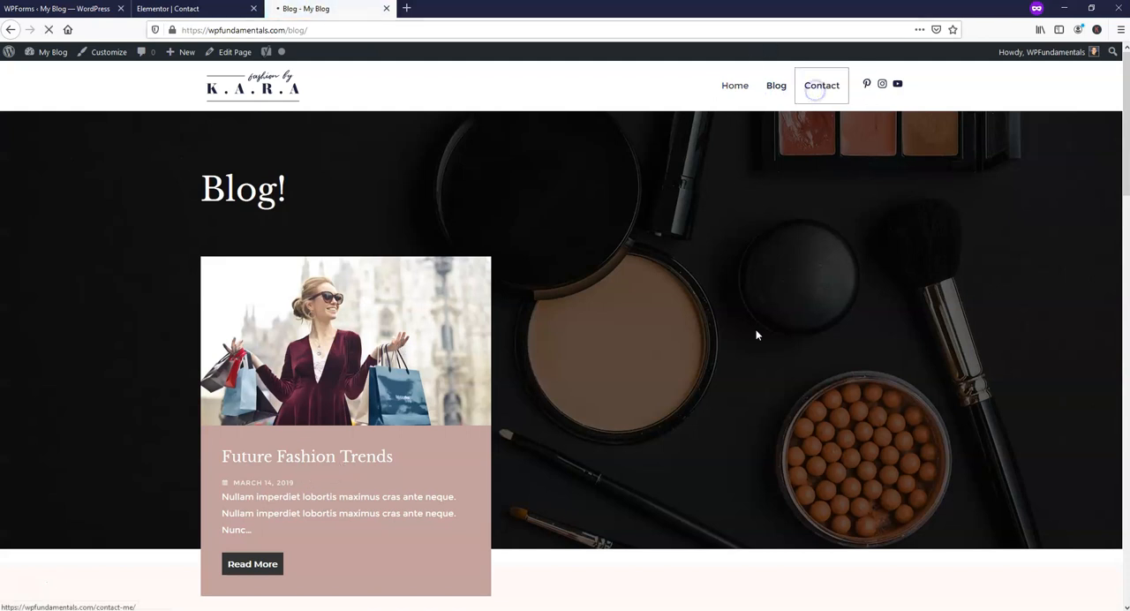
{"action": "scroll", "coordinate": [715, 362], "scroll_direction": "down", "scroll_amount": 5}
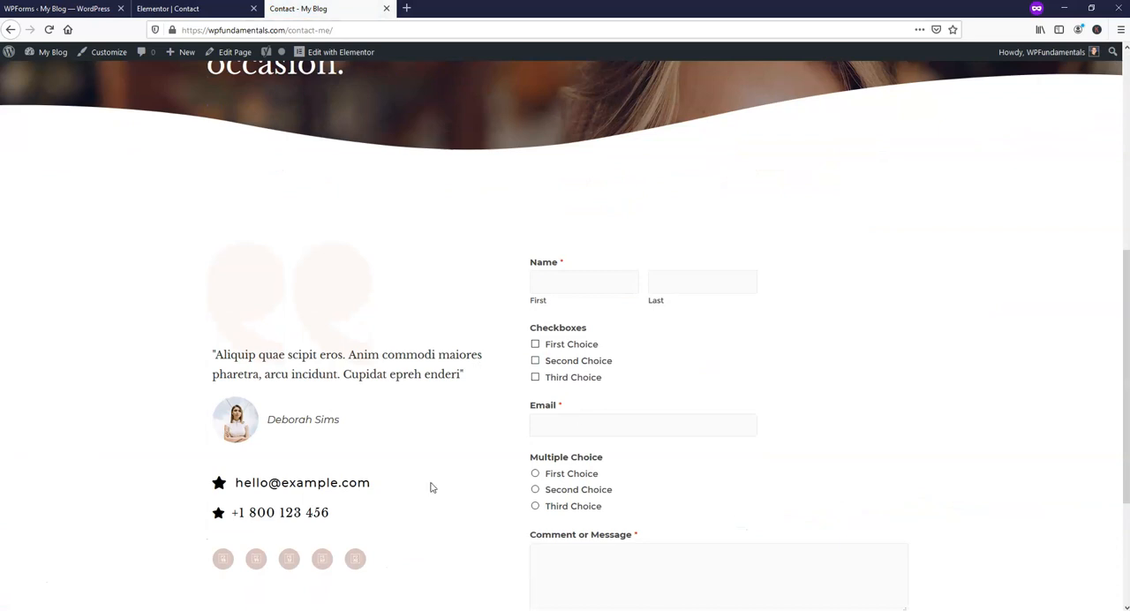
{"action": "scroll", "coordinate": [696, 258], "scroll_direction": "up", "scroll_amount": 5}
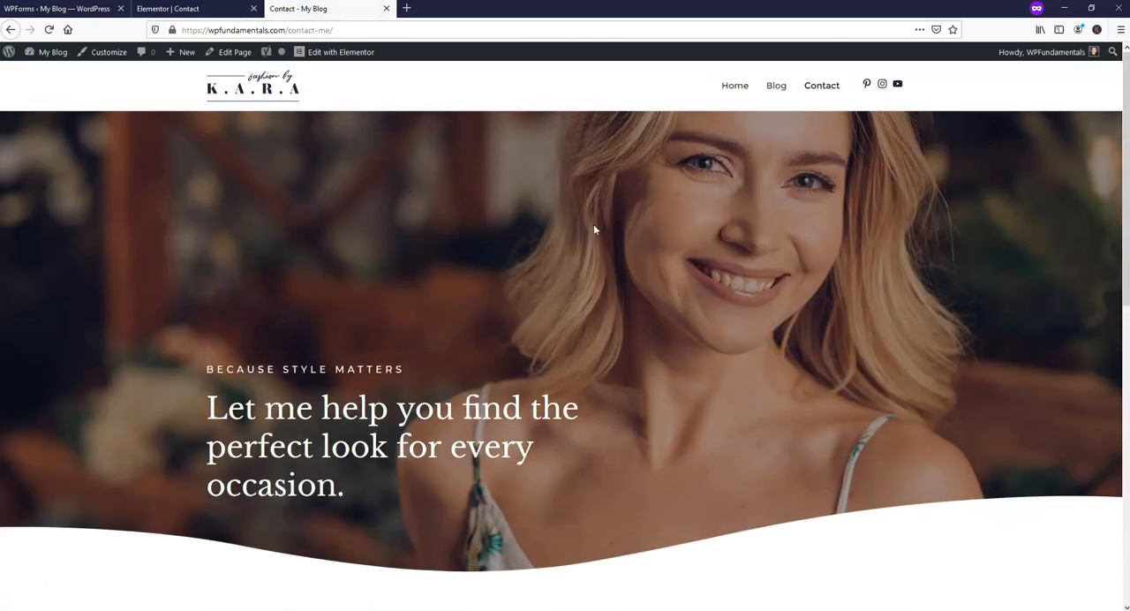
{"action": "left_click", "coordinate": [729, 86]}
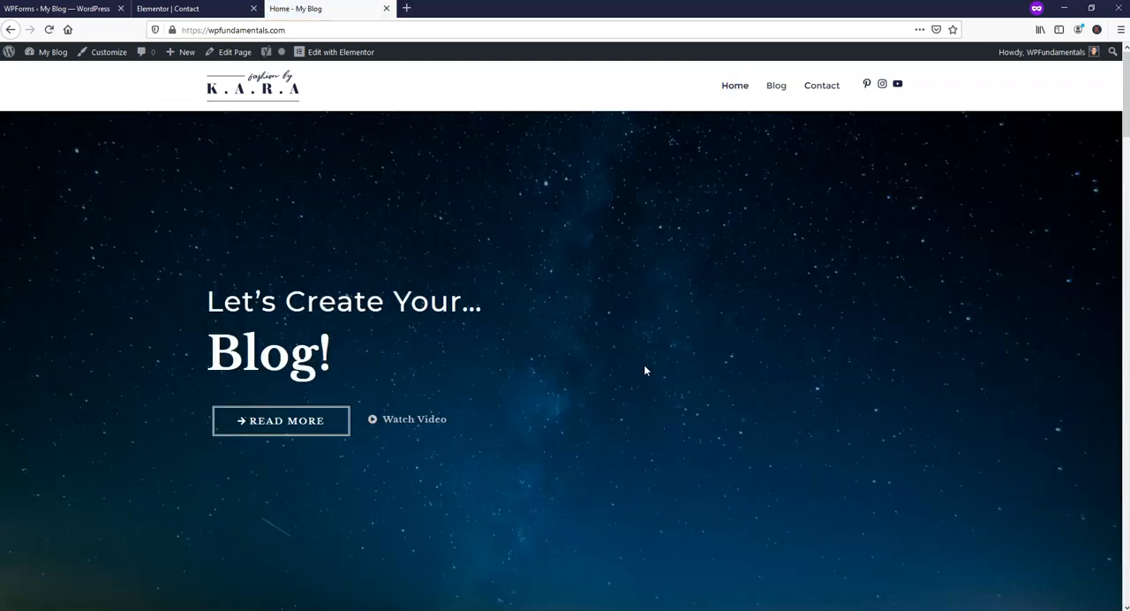